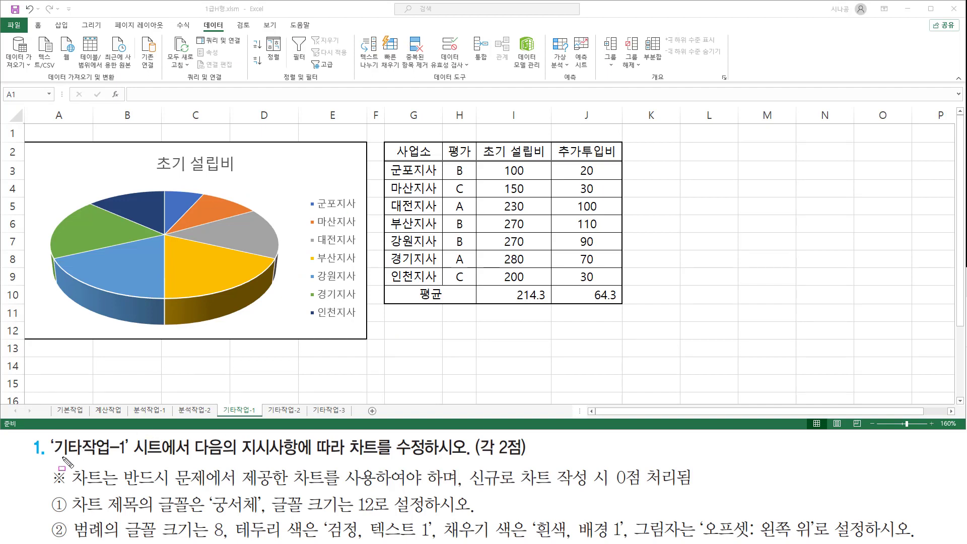
pyautogui.moveTo(53, 458); pyautogui.dragTo(126, 458)
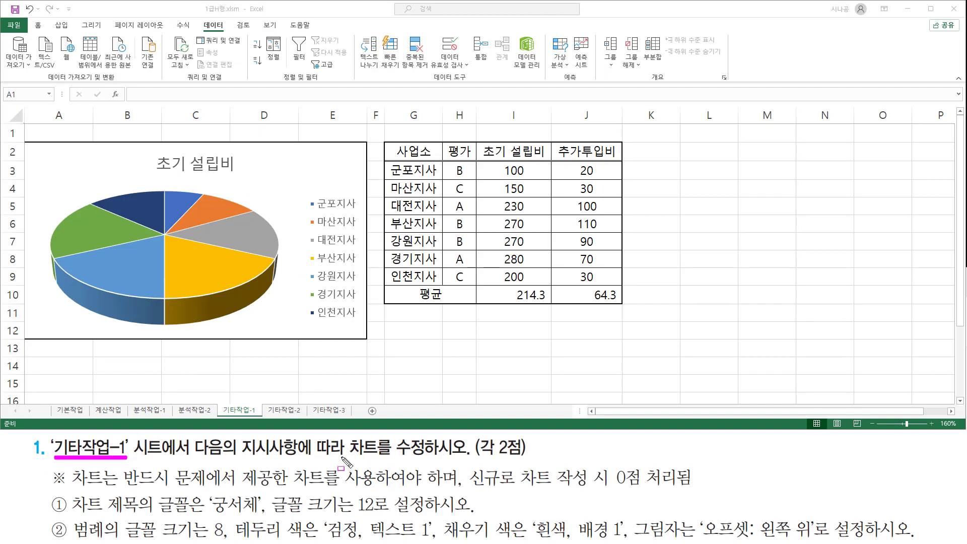
pyautogui.moveTo(351, 458); pyautogui.dragTo(428, 456)
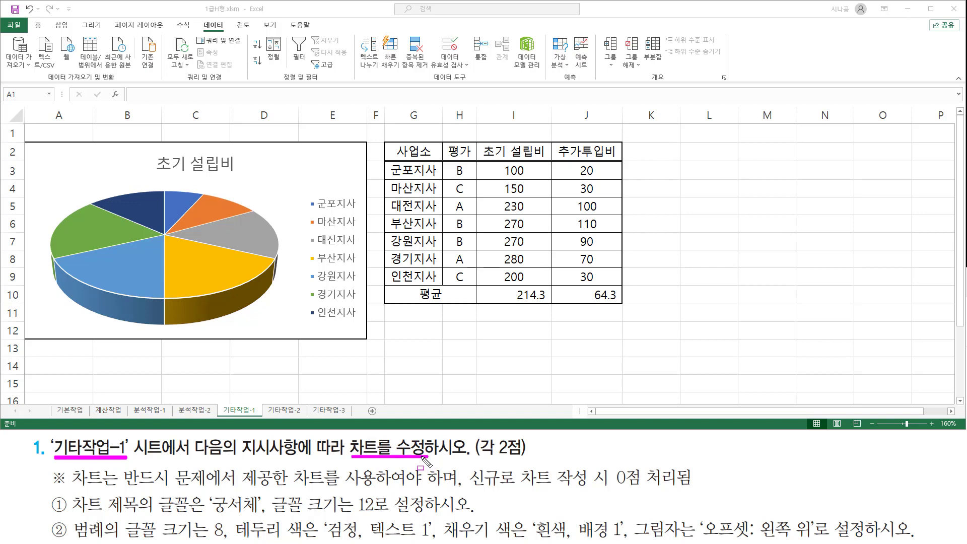
pyautogui.moveTo(124, 488); pyautogui.dragTo(373, 488)
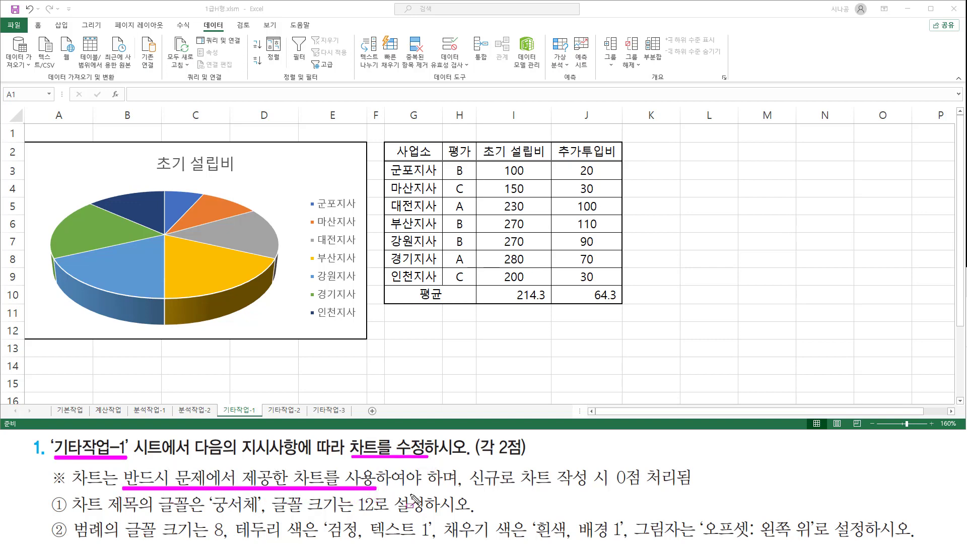
pyautogui.moveTo(468, 488); pyautogui.dragTo(689, 488)
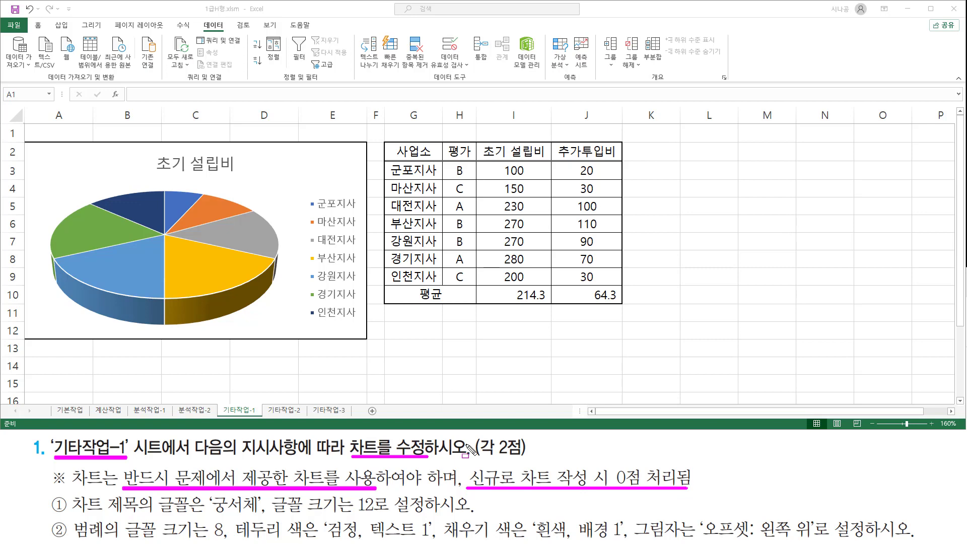
pyautogui.moveTo(217, 402); pyautogui.dragTo(260, 416)
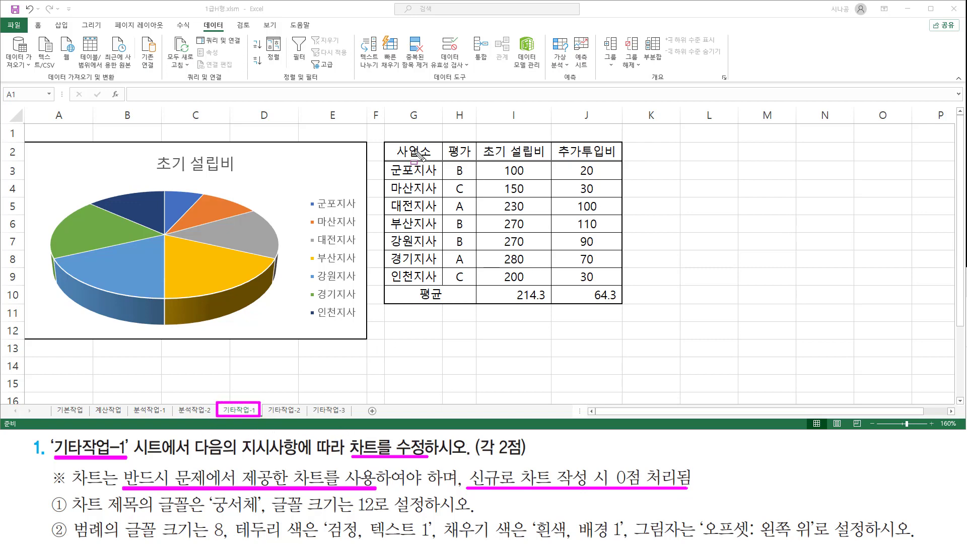
pyautogui.moveTo(383, 140)
pyautogui.mouseDown()
pyautogui.moveTo(411, 207)
pyautogui.moveTo(591, 302)
pyautogui.moveTo(627, 308)
pyautogui.mouseUp()
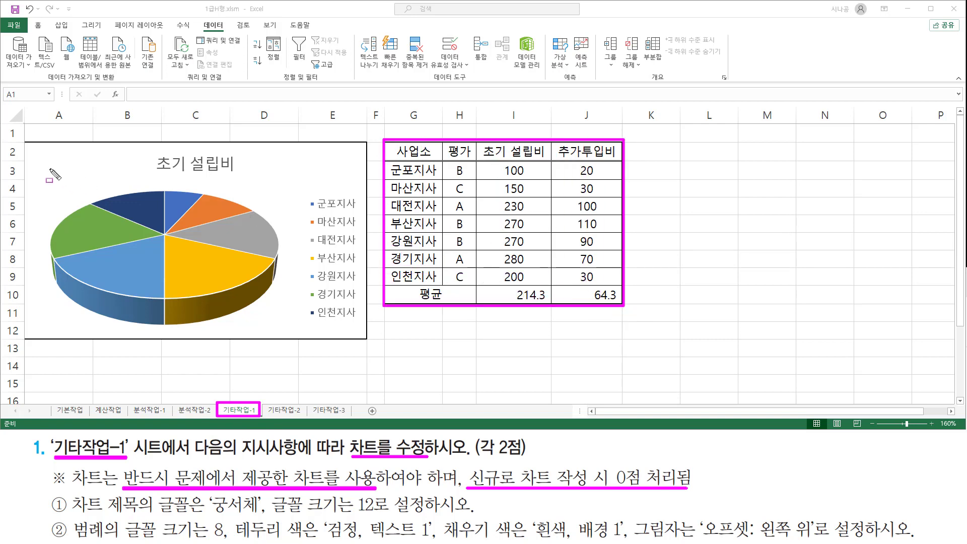
pyautogui.moveTo(20, 140)
pyautogui.mouseDown()
pyautogui.moveTo(317, 315)
pyautogui.moveTo(384, 340)
pyautogui.moveTo(367, 343)
pyautogui.mouseUp()
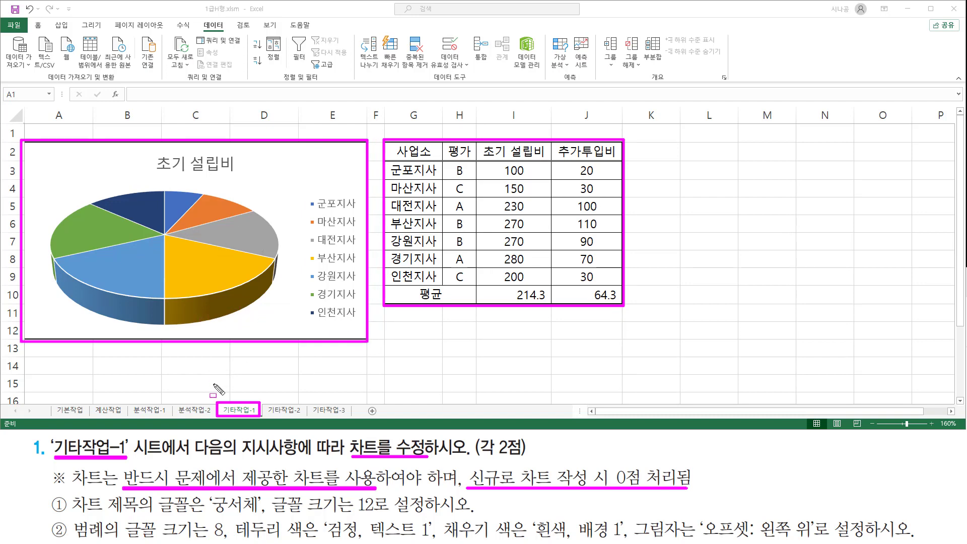
pyautogui.press('Escape')
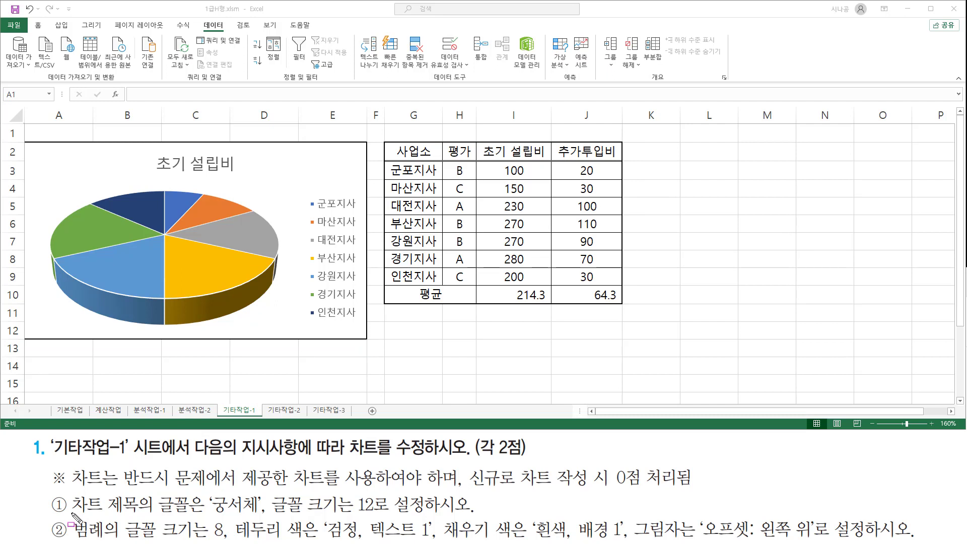
pyautogui.moveTo(72, 513)
pyautogui.mouseDown()
pyautogui.moveTo(138, 513)
pyautogui.moveTo(157, 492)
pyautogui.moveTo(143, 493)
pyautogui.mouseUp()
pyautogui.moveTo(153, 149)
pyautogui.mouseDown()
pyautogui.moveTo(154, 172)
pyautogui.moveTo(240, 176)
pyautogui.mouseUp()
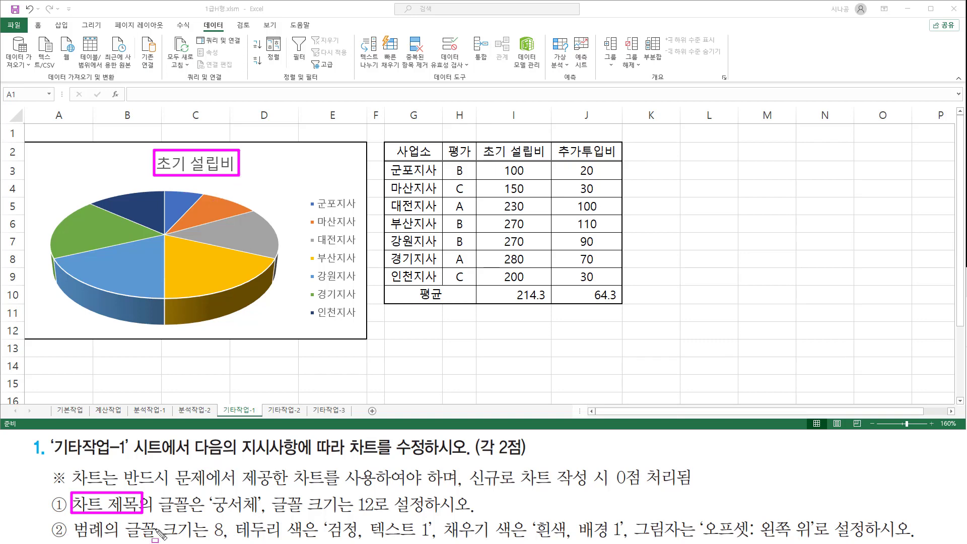
pyautogui.moveTo(159, 514); pyautogui.dragTo(390, 516)
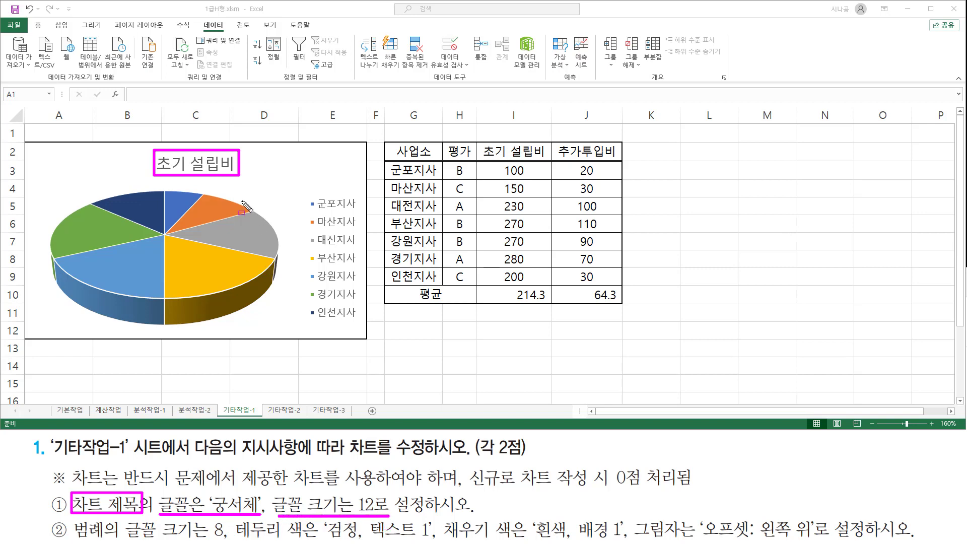
pyautogui.press('Escape')
# - Format the chart title '초기 설립비' with the 궁서체 font at size 12
pyautogui.click(198, 168)
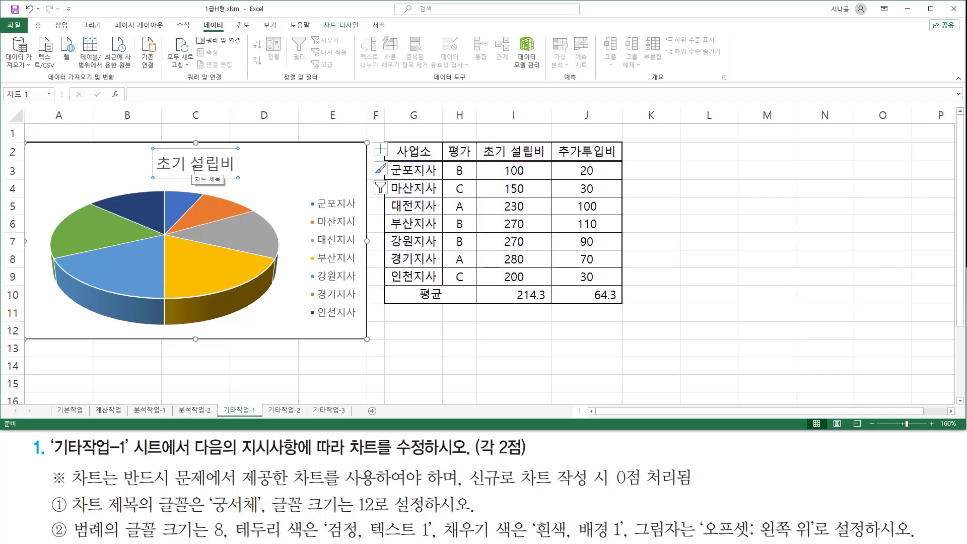
pyautogui.click(39, 28)
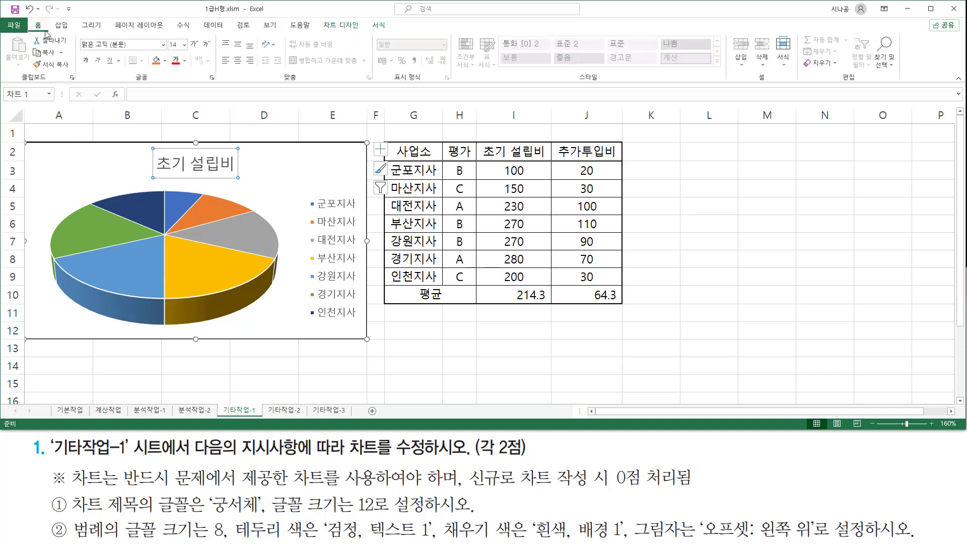
pyautogui.click(164, 45)
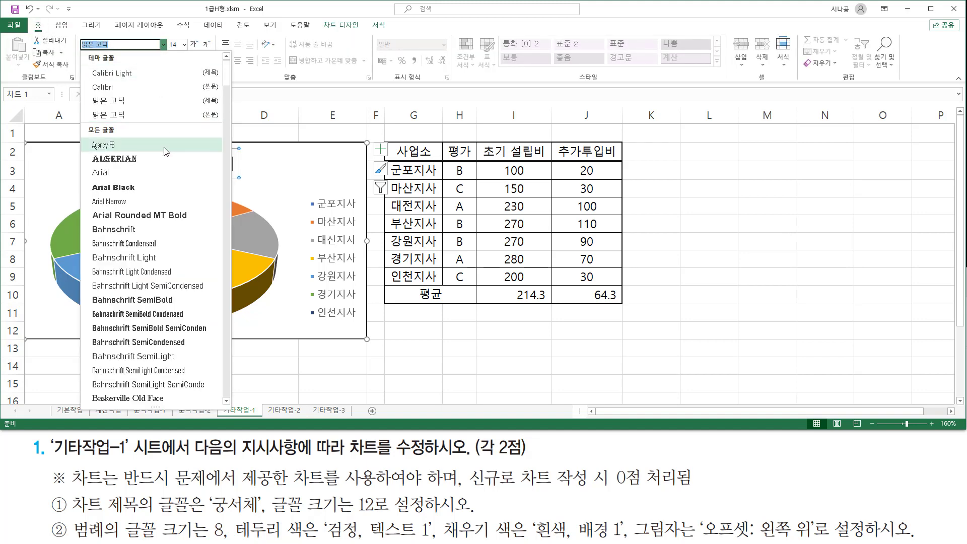
pyautogui.scroll(-20, 161, 197)
pyautogui.scroll(-15, 161, 204)
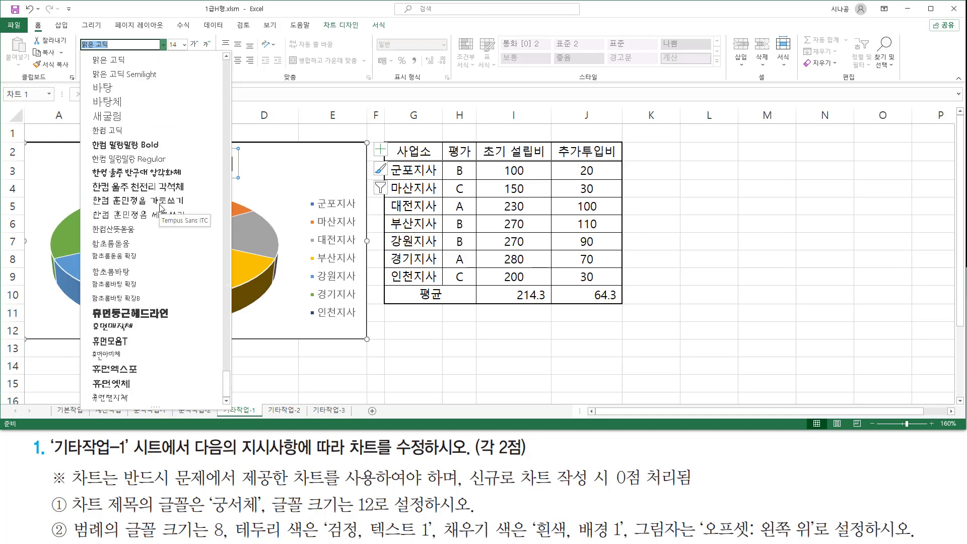
pyautogui.scroll(6, 146, 202)
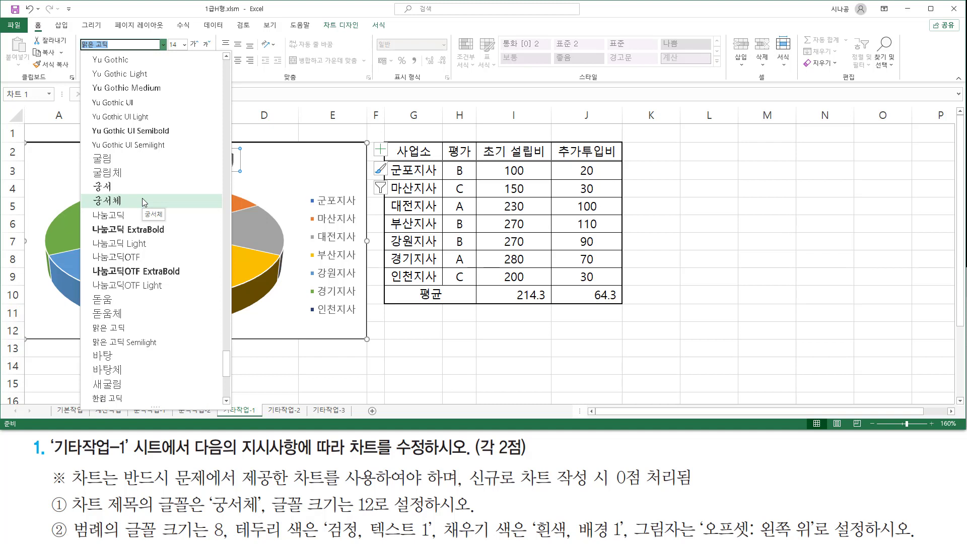
pyautogui.click(142, 201)
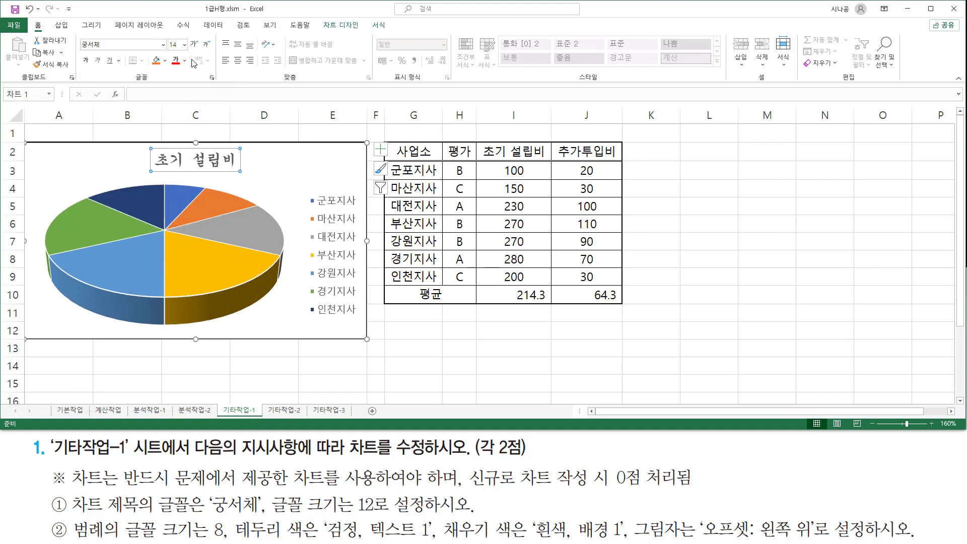
pyautogui.click(184, 44)
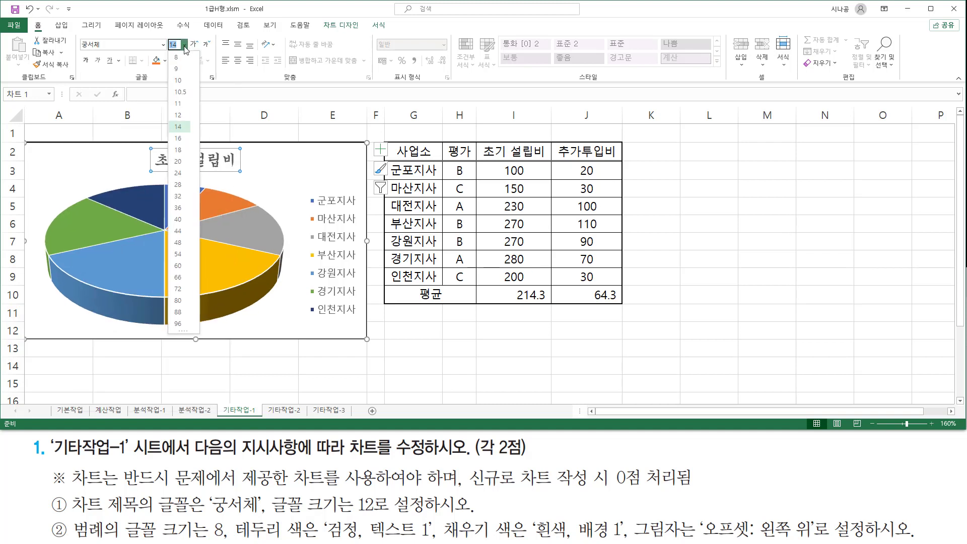
pyautogui.click(178, 115)
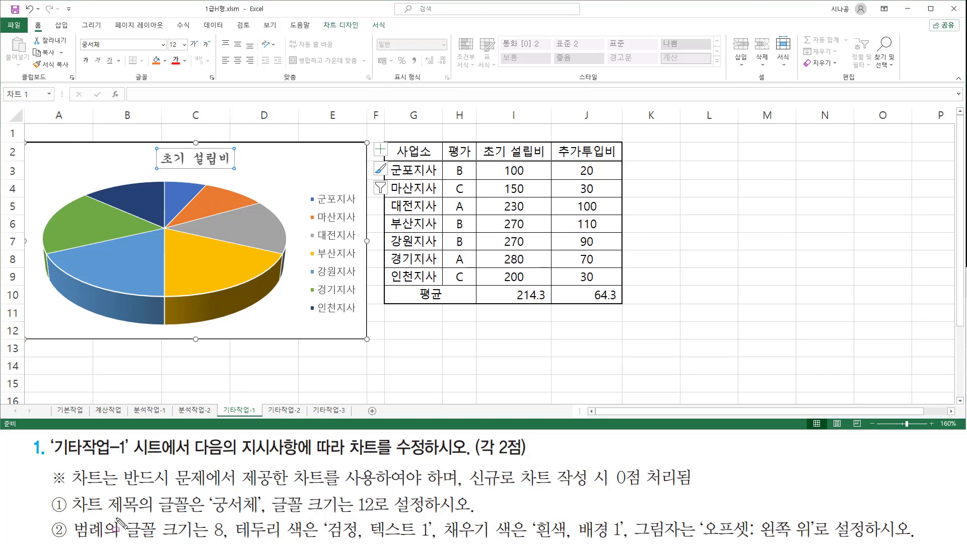
pyautogui.moveTo(72, 518); pyautogui.dragTo(121, 541)
pyautogui.moveTo(306, 190); pyautogui.dragTo(363, 316)
pyautogui.press('Escape')
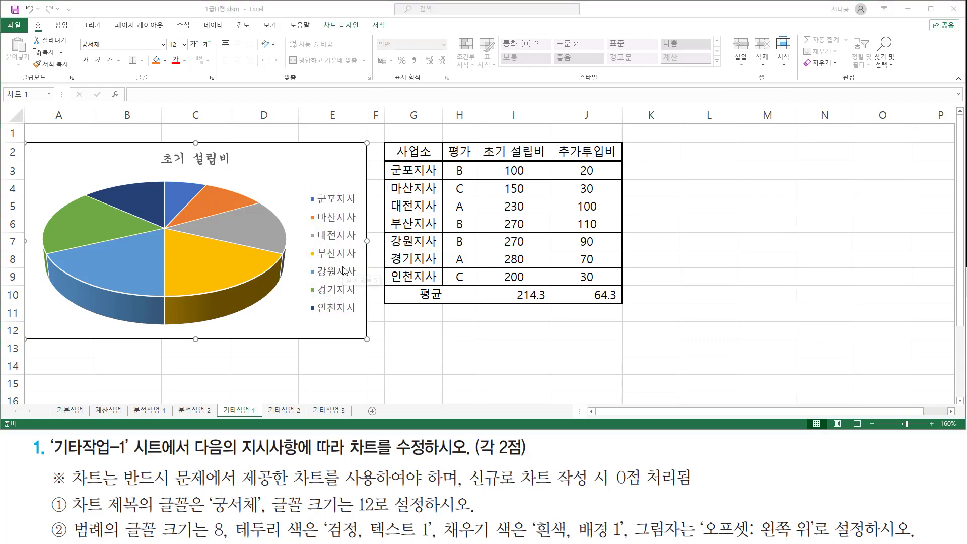
# - Set the font size of the pie chart's legend to 8
pyautogui.click(344, 241)
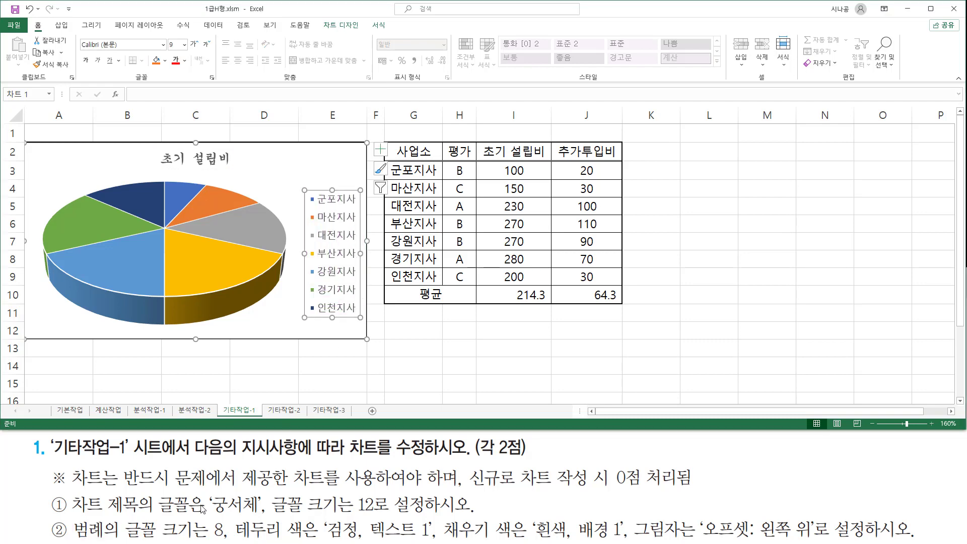
pyautogui.moveTo(124, 515)
pyautogui.mouseDown()
pyautogui.moveTo(186, 540)
pyautogui.moveTo(230, 541)
pyautogui.mouseUp()
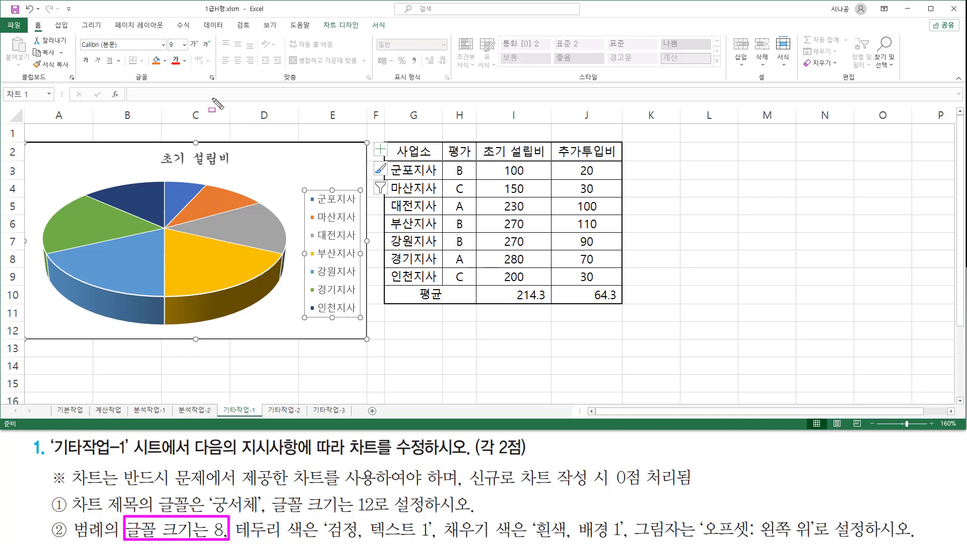
pyautogui.moveTo(165, 34); pyautogui.dragTo(189, 52)
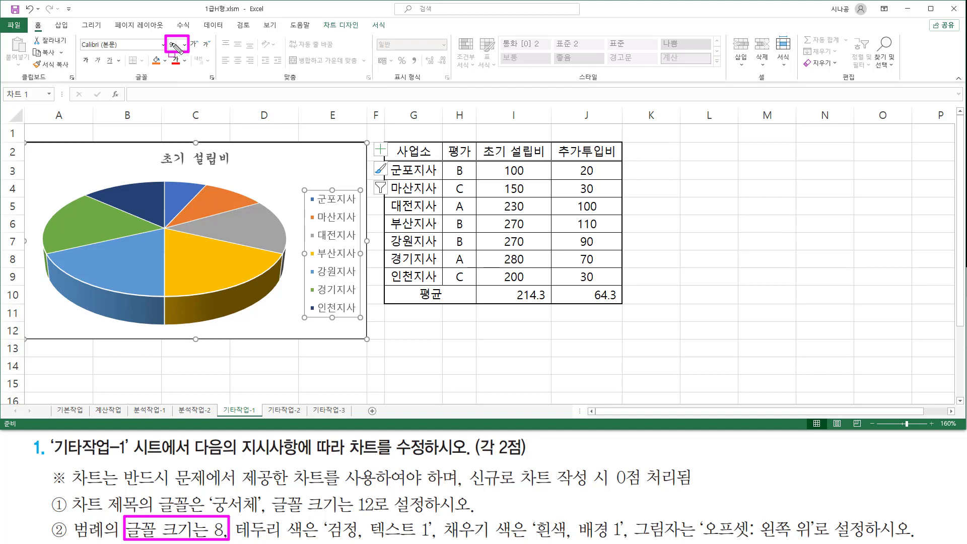
pyautogui.press('Escape')
pyautogui.click(186, 46)
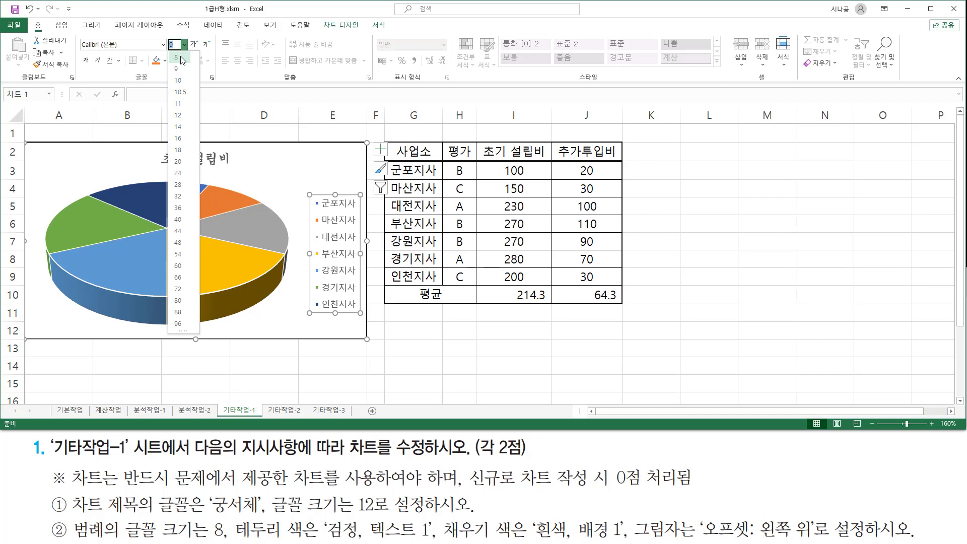
pyautogui.click(181, 58)
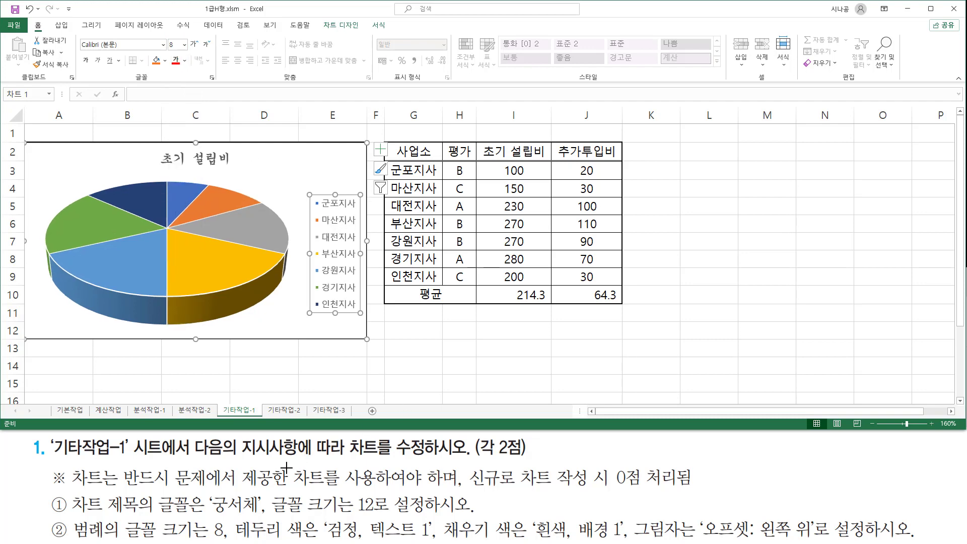
pyautogui.moveTo(229, 515)
pyautogui.mouseDown()
pyautogui.moveTo(239, 526)
pyautogui.moveTo(316, 541)
pyautogui.moveTo(435, 538)
pyautogui.moveTo(456, 526)
pyautogui.moveTo(695, 539)
pyautogui.mouseUp()
pyautogui.moveTo(695, 540); pyautogui.dragTo(818, 541)
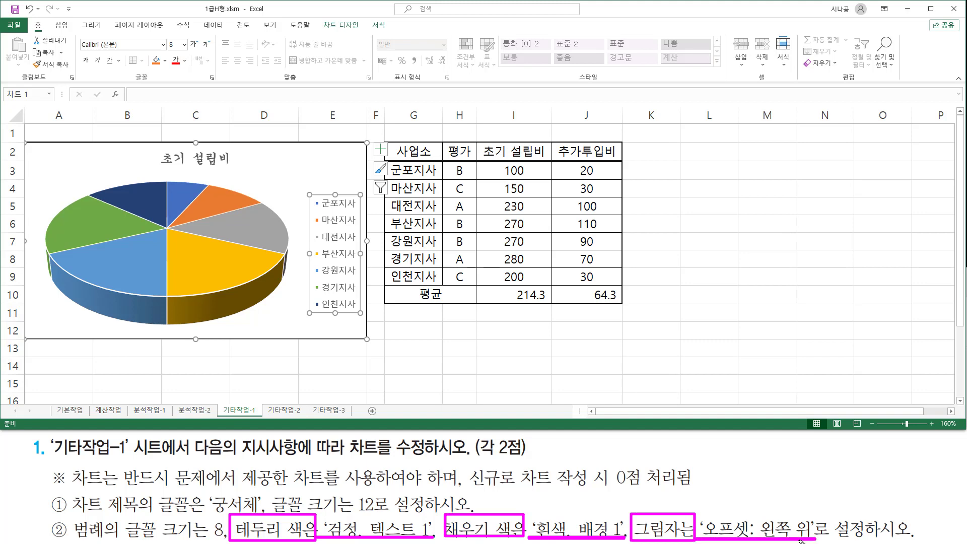
pyautogui.moveTo(299, 189); pyautogui.dragTo(366, 319)
pyautogui.moveTo(367, 14); pyautogui.dragTo(380, 37)
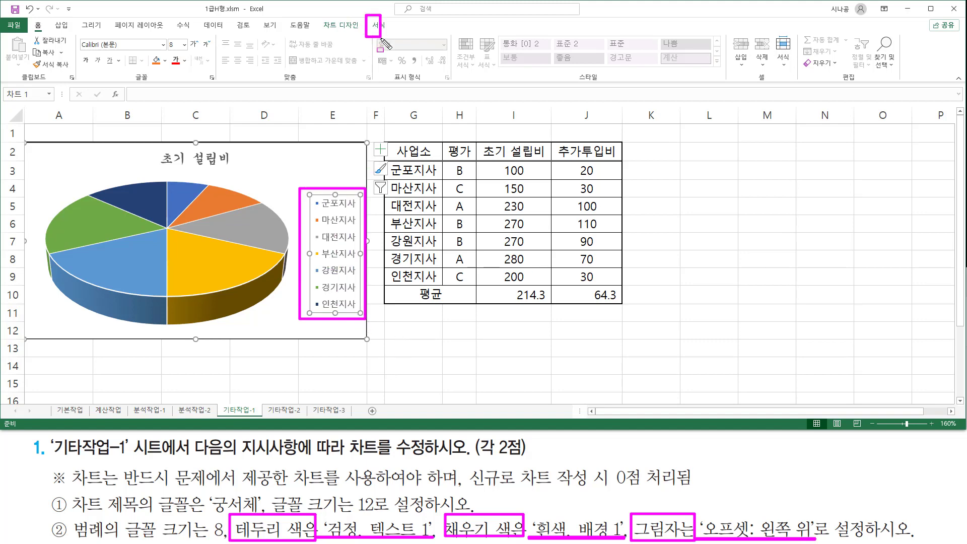
pyautogui.press('Escape')
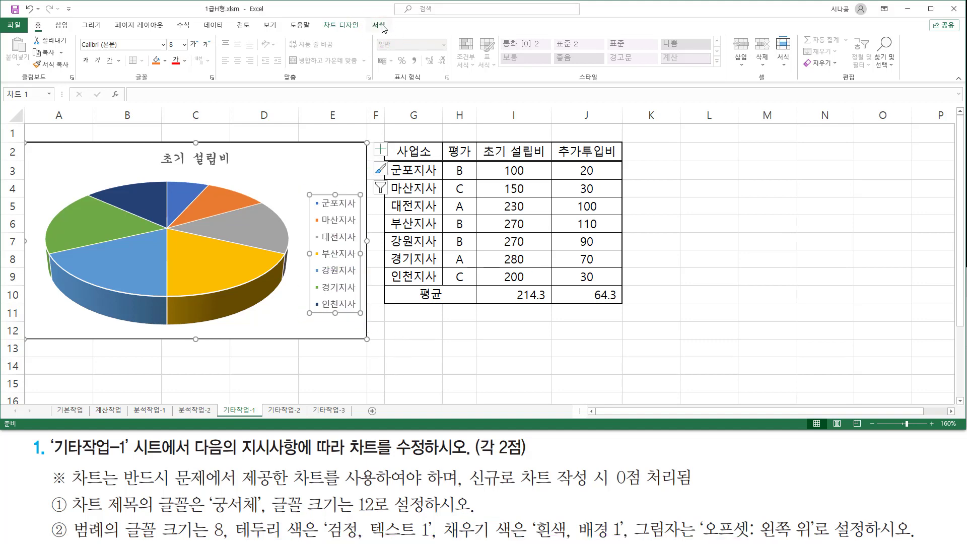
# - Give the chart legend a border in the theme colour '검정, 텍스트 1'
pyautogui.click(382, 27)
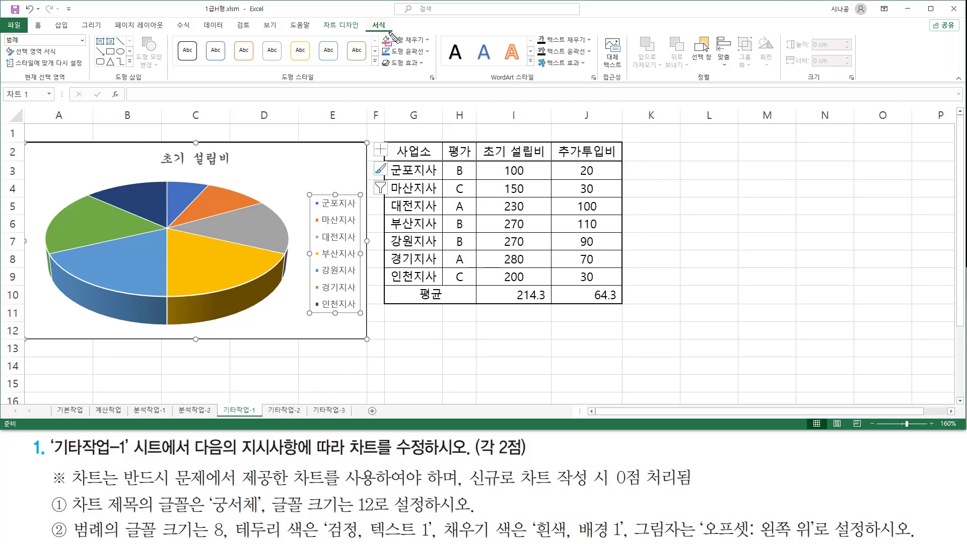
pyautogui.moveTo(379, 31)
pyautogui.mouseDown()
pyautogui.moveTo(432, 49)
pyautogui.moveTo(436, 72)
pyautogui.mouseUp()
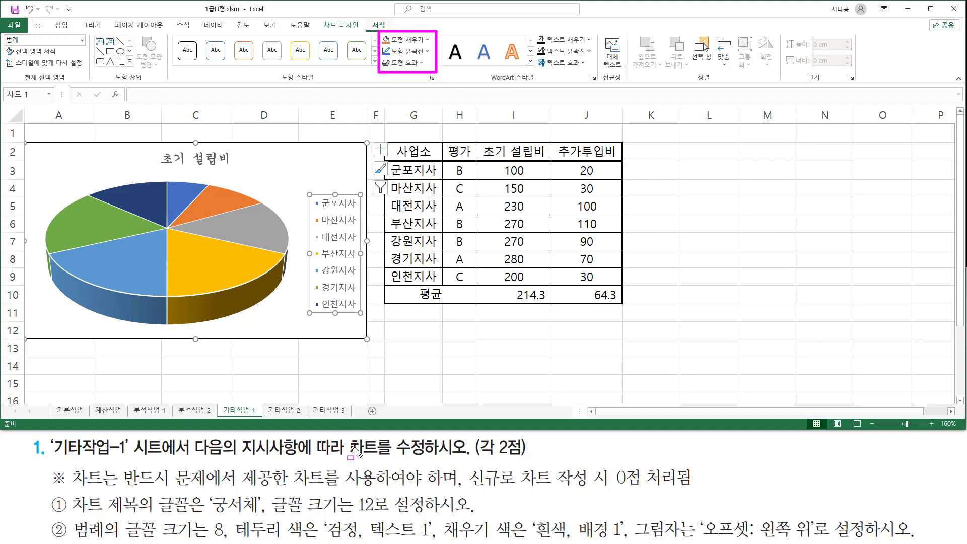
pyautogui.moveTo(225, 514); pyautogui.dragTo(315, 538)
pyautogui.moveTo(323, 538); pyautogui.dragTo(436, 537)
pyautogui.press('Escape')
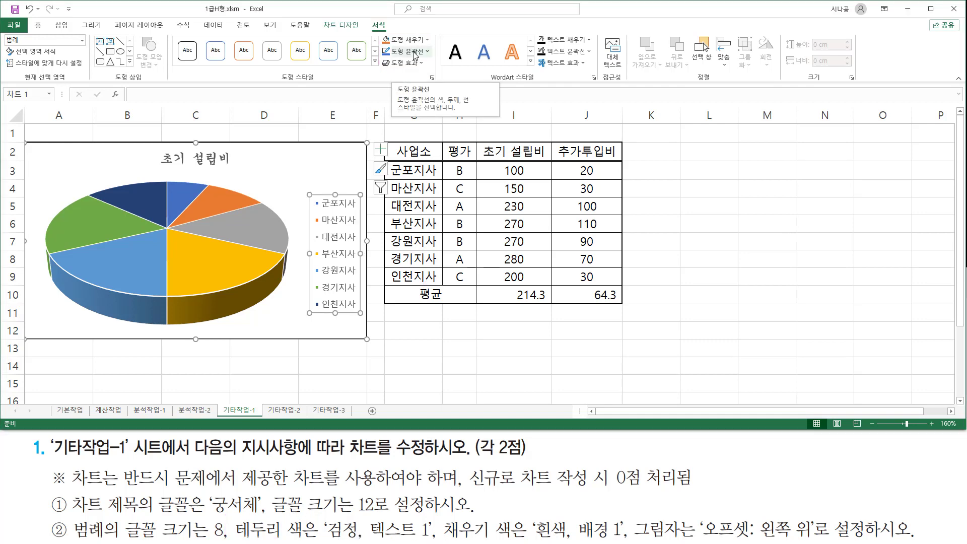
pyautogui.click(415, 52)
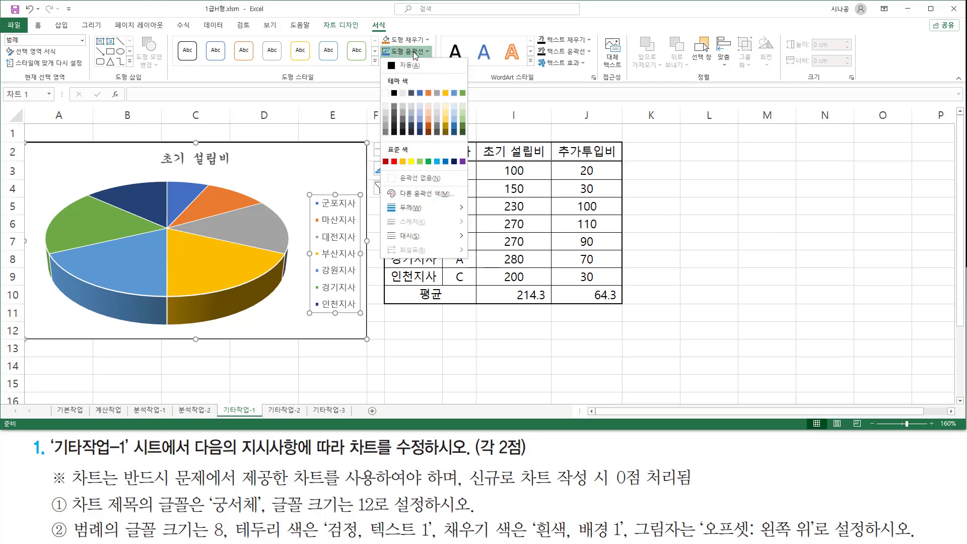
pyautogui.click(394, 94)
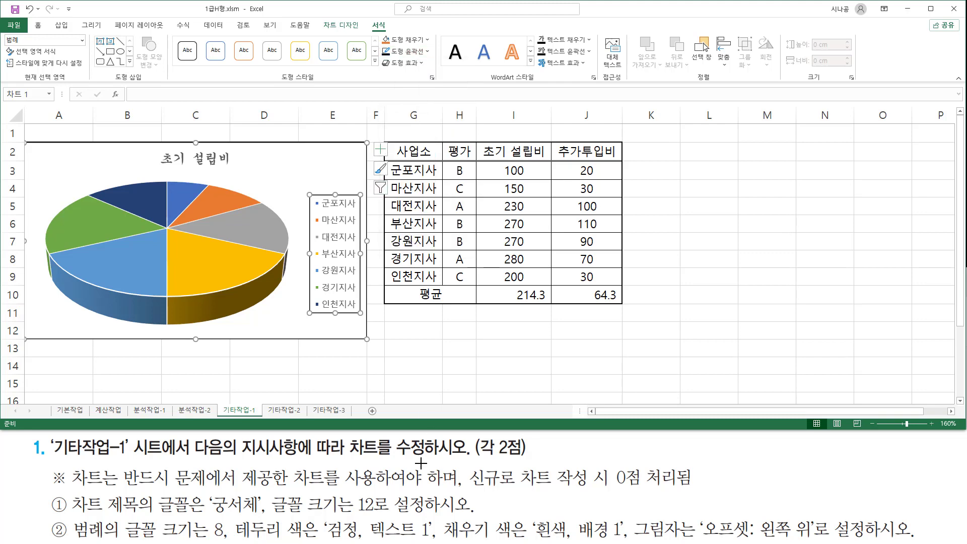
pyautogui.moveTo(440, 516)
pyautogui.mouseDown()
pyautogui.moveTo(518, 540)
pyautogui.moveTo(620, 539)
pyautogui.mouseUp()
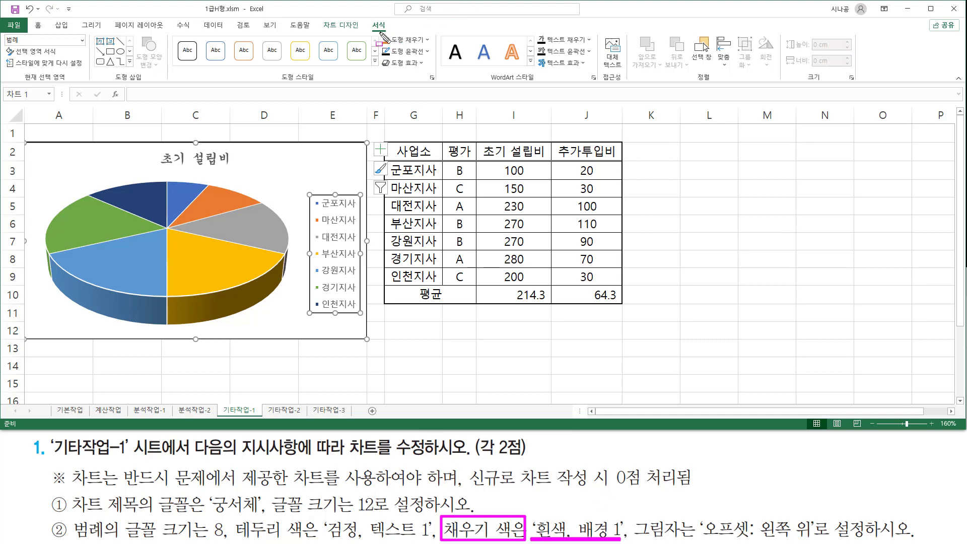
pyautogui.moveTo(381, 33); pyautogui.dragTo(435, 46)
pyautogui.press('Escape')
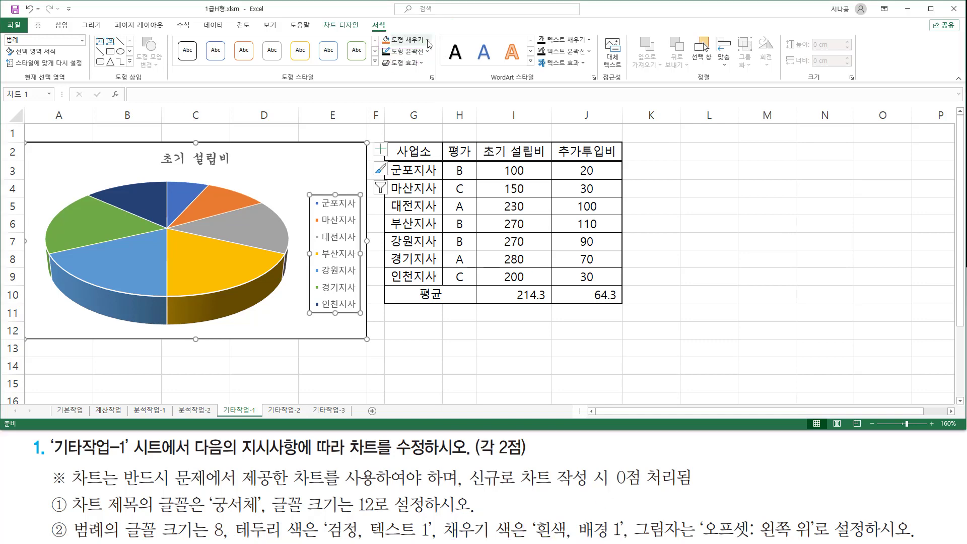
# - Fill the chart legend with the theme colour '흰색, 배경 1' and apply the '오프셋: 왼쪽 위' outer shadow
pyautogui.click(428, 40)
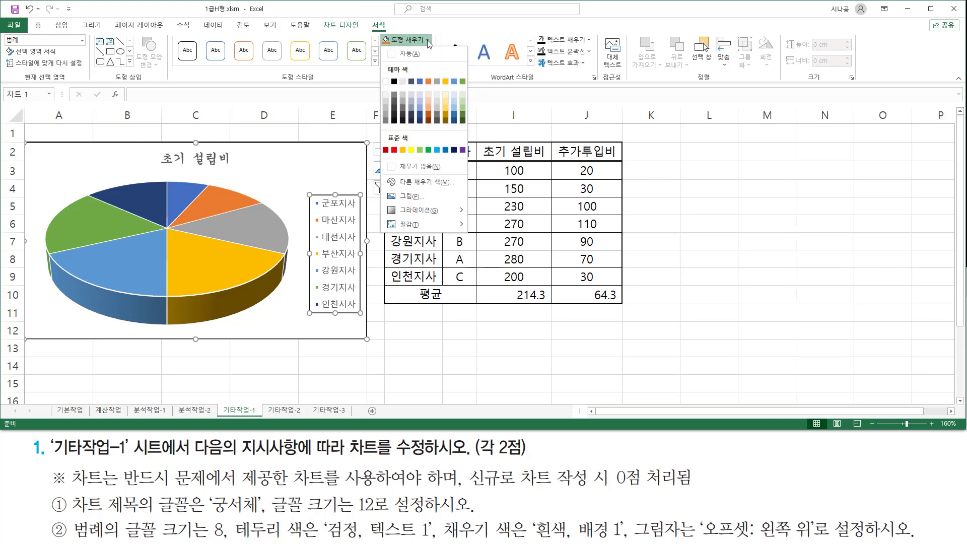
pyautogui.click(386, 81)
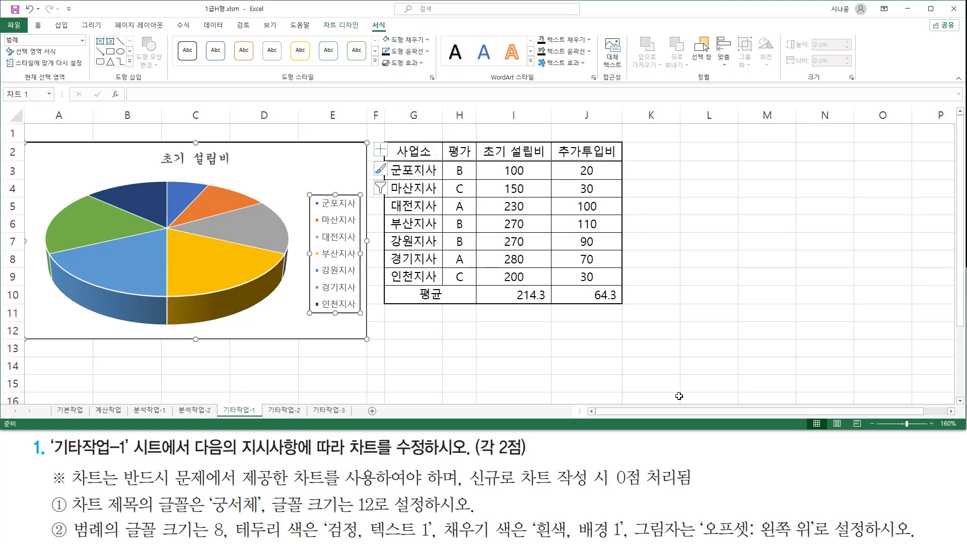
pyautogui.moveTo(631, 517)
pyautogui.mouseDown()
pyautogui.moveTo(647, 535)
pyautogui.moveTo(690, 539)
pyautogui.mouseUp()
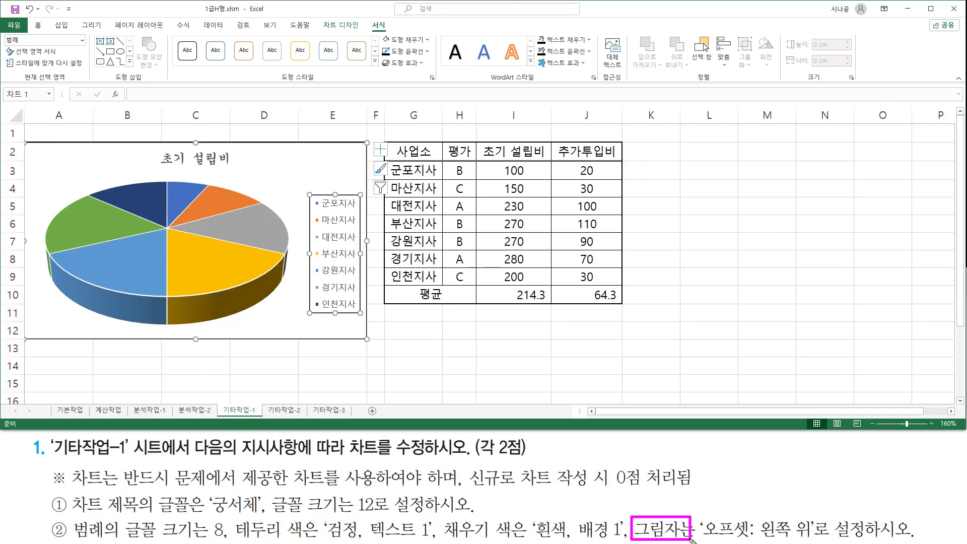
pyautogui.moveTo(374, 71); pyautogui.dragTo(433, 59)
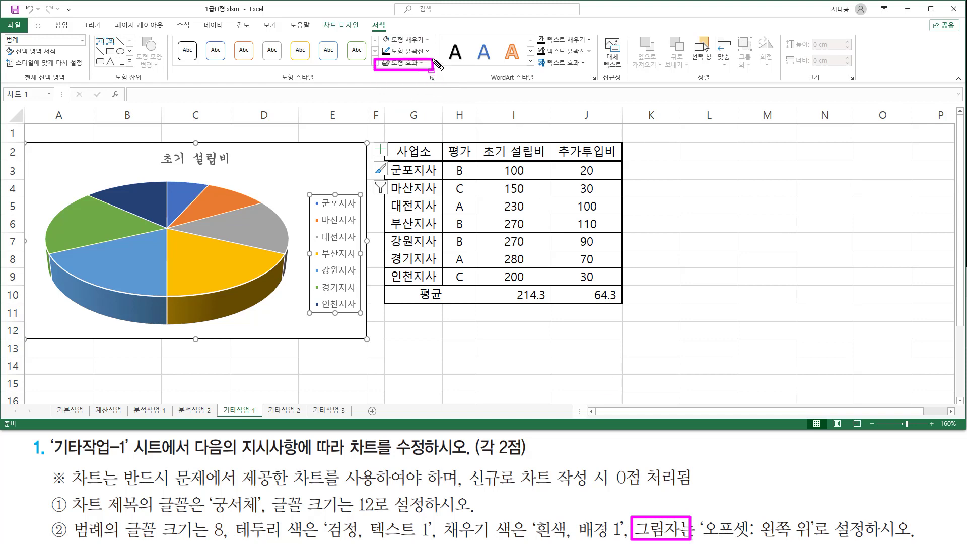
pyautogui.click(422, 63)
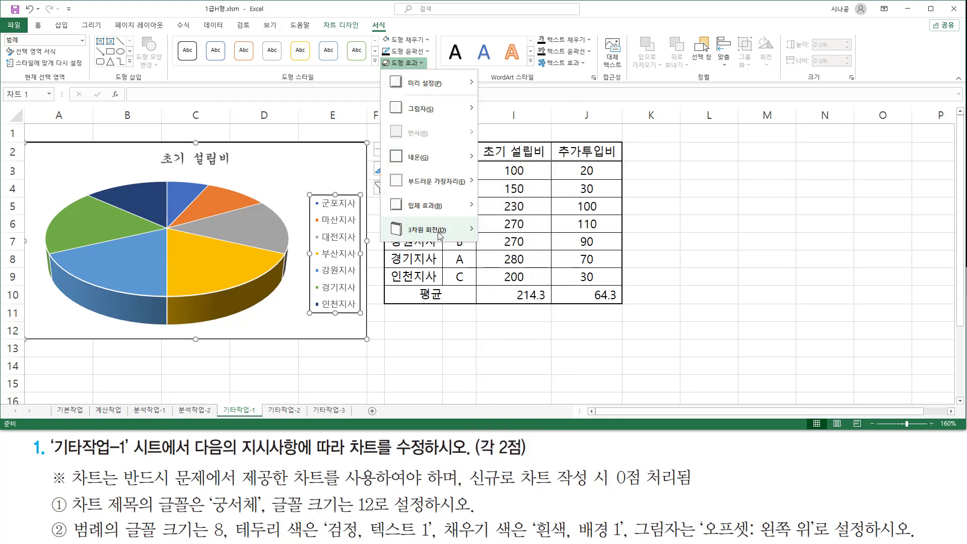
pyautogui.moveTo(430, 111)
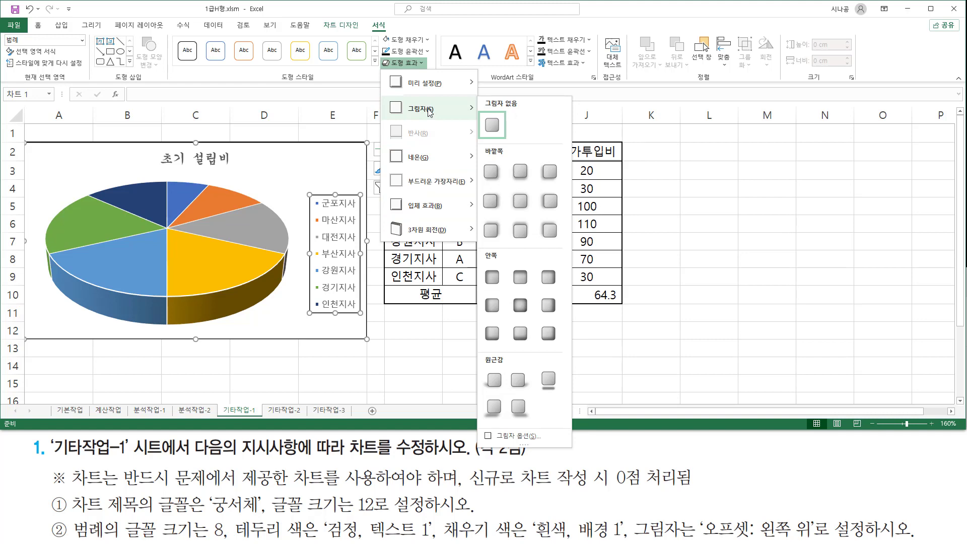
pyautogui.click(555, 229)
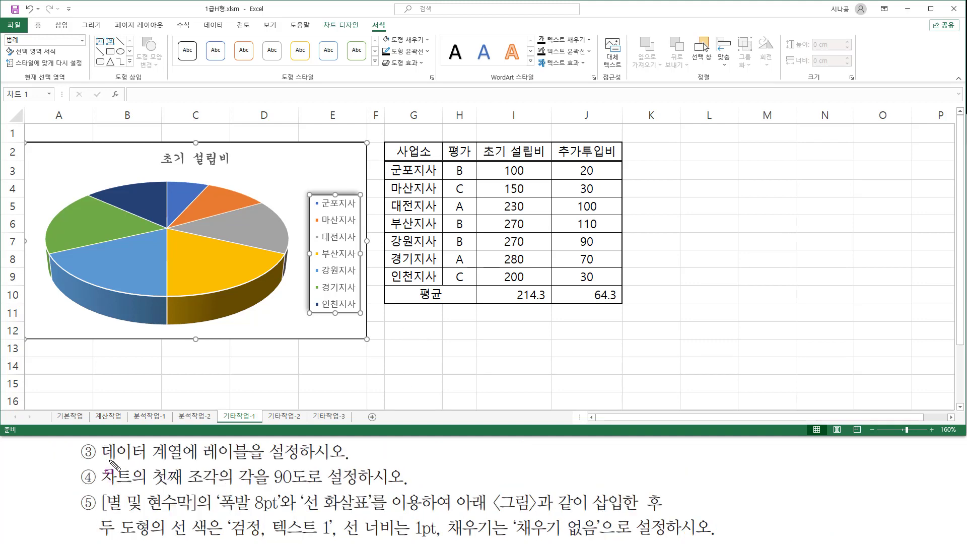
pyautogui.moveTo(100, 461)
pyautogui.mouseDown()
pyautogui.moveTo(302, 476)
pyautogui.moveTo(302, 463)
pyautogui.mouseUp()
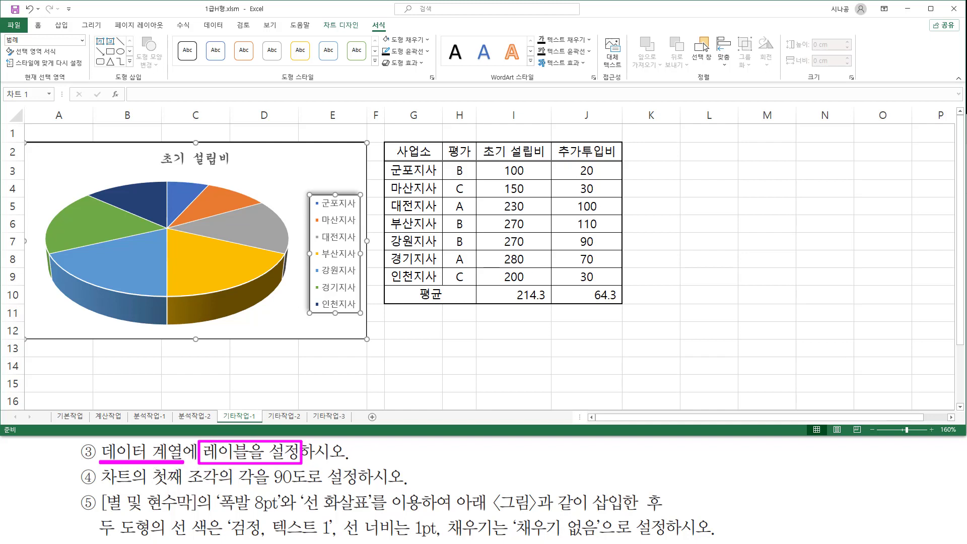
pyautogui.press('Escape')
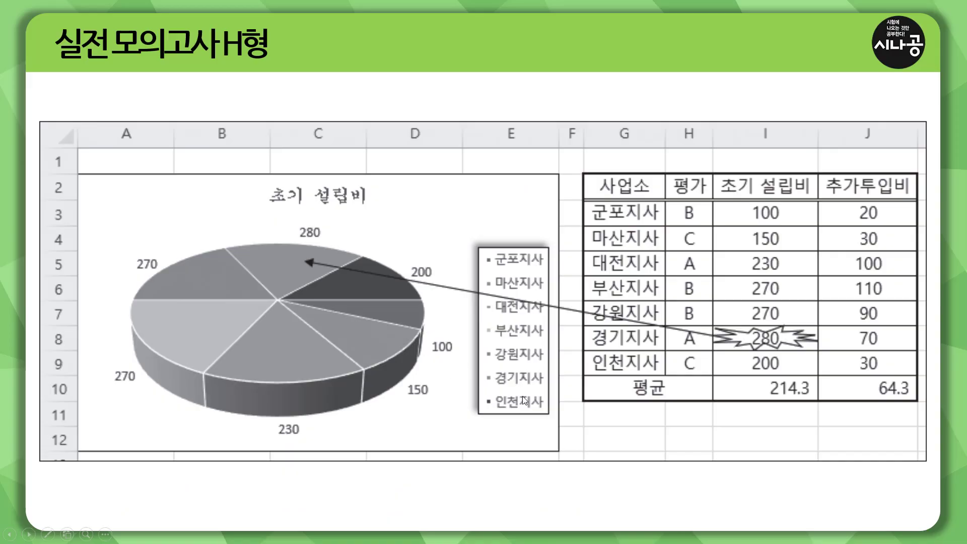
pyautogui.hotkey('ctrl', '2')
pyautogui.moveTo(129, 255); pyautogui.dragTo(163, 273)
pyautogui.moveTo(109, 365)
pyautogui.mouseDown()
pyautogui.moveTo(144, 396)
pyautogui.moveTo(140, 386)
pyautogui.mouseUp()
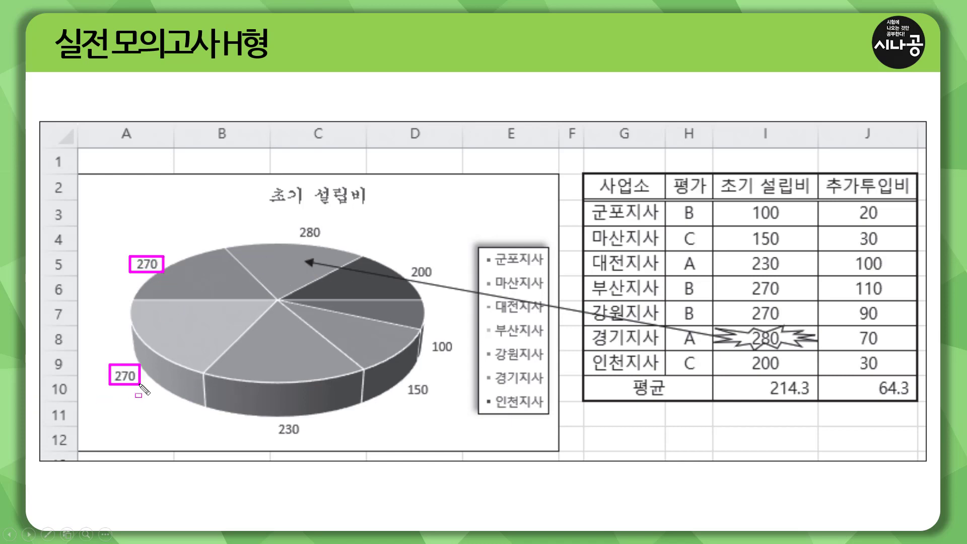
pyautogui.moveTo(274, 422); pyautogui.dragTo(303, 438)
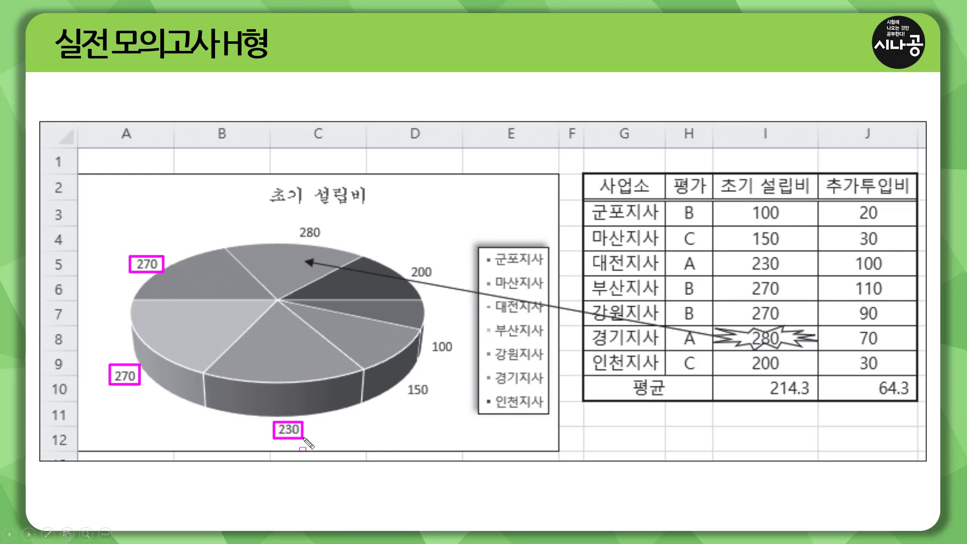
pyautogui.moveTo(406, 381); pyautogui.dragTo(433, 400)
pyautogui.moveTo(430, 338)
pyautogui.mouseDown()
pyautogui.moveTo(438, 353)
pyautogui.moveTo(456, 356)
pyautogui.mouseUp()
pyautogui.moveTo(406, 260); pyautogui.dragTo(435, 279)
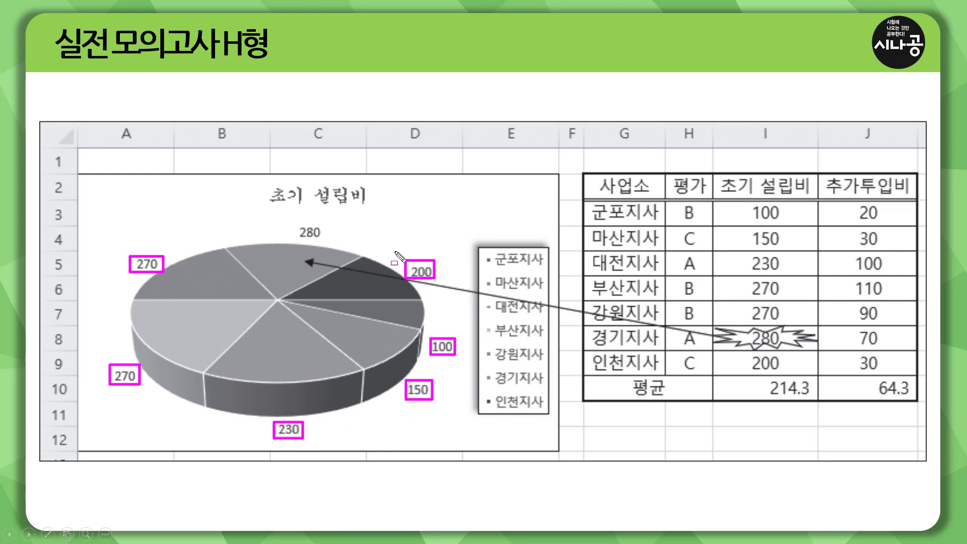
pyautogui.moveTo(293, 233); pyautogui.dragTo(328, 241)
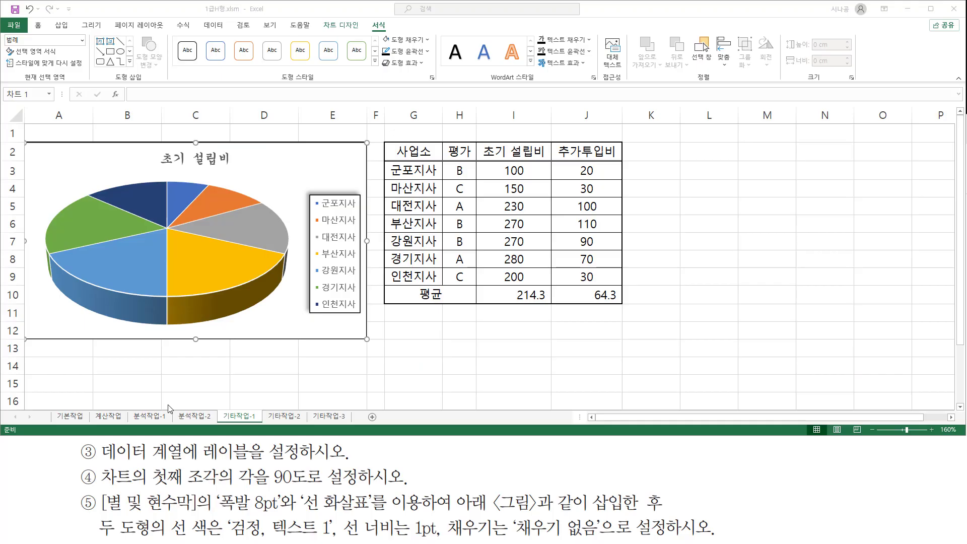
# - Add data labels to the pie chart's '초기 설립비' data series, positioned at '바깥쪽 끝에'
pyautogui.click(224, 257)
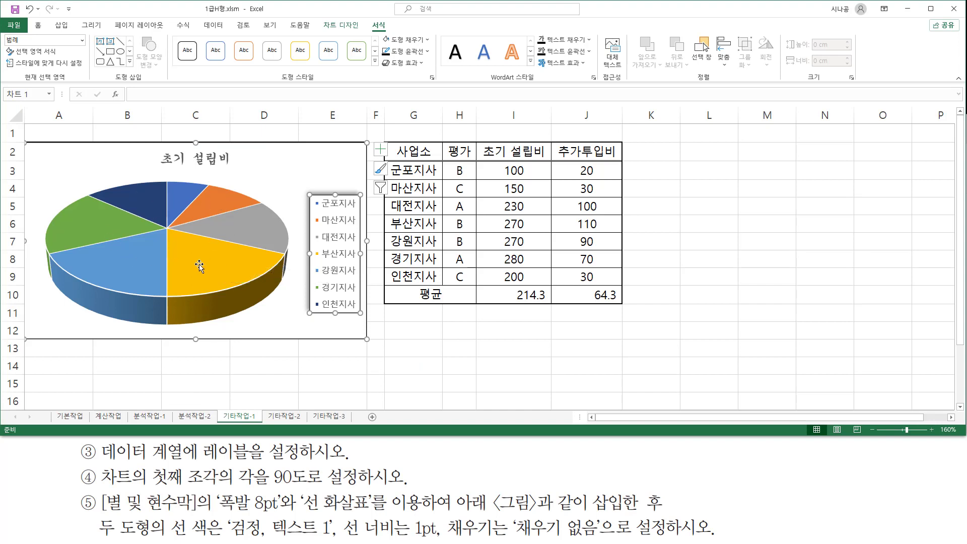
pyautogui.click(178, 245)
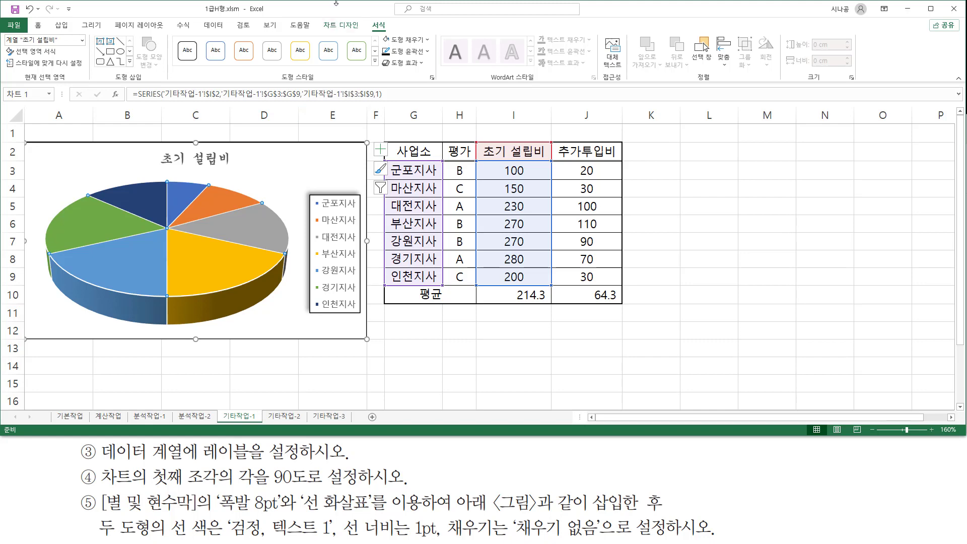
pyautogui.click(340, 26)
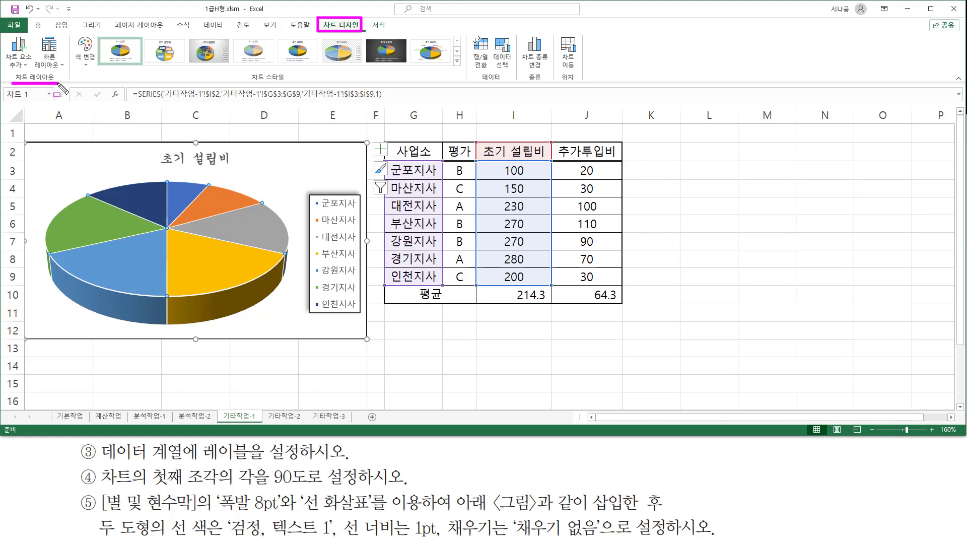
pyautogui.click(20, 61)
pyautogui.moveTo(34, 97)
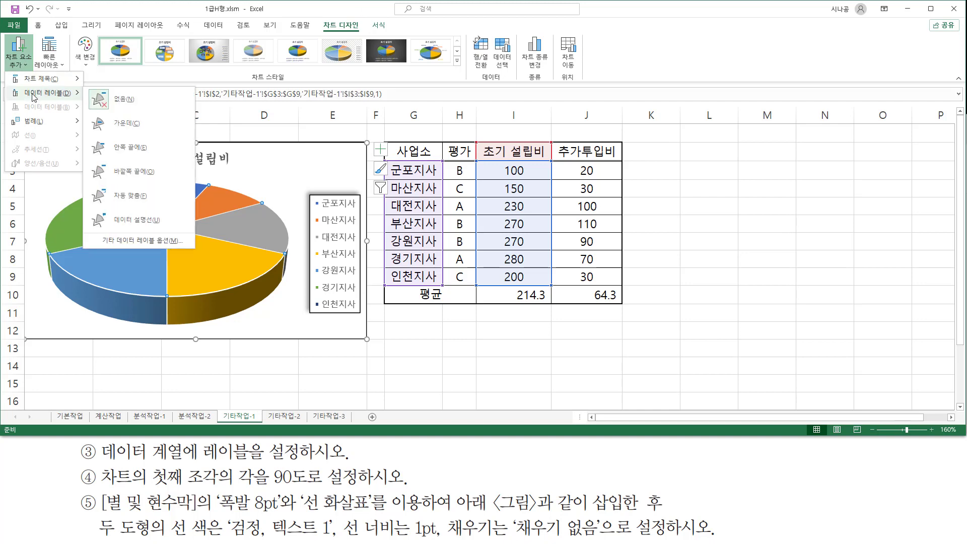
pyautogui.click(132, 172)
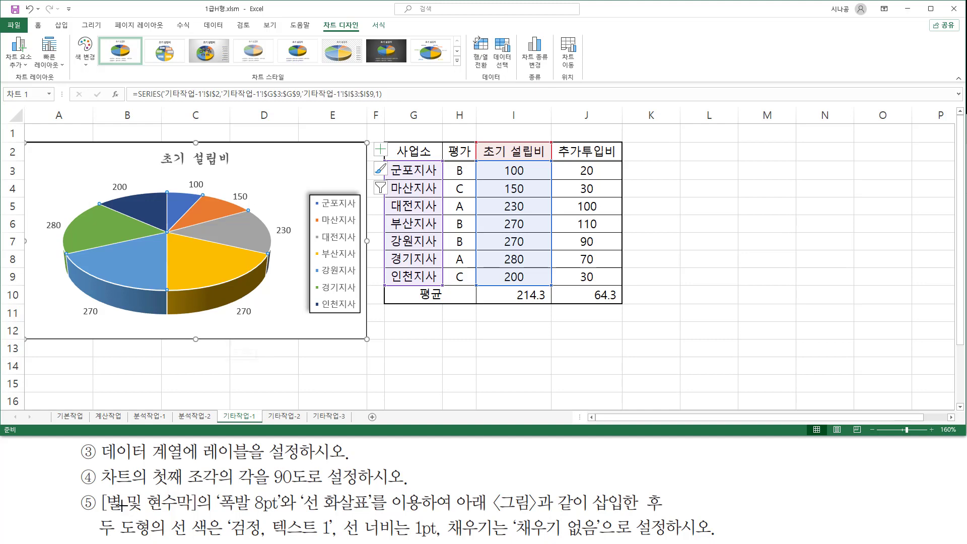
# - Set the pie series' angle of first slice (첫째 조각의 각) to 90° and close the series formatting options
pyautogui.moveTo(99, 487); pyautogui.dragTo(382, 487)
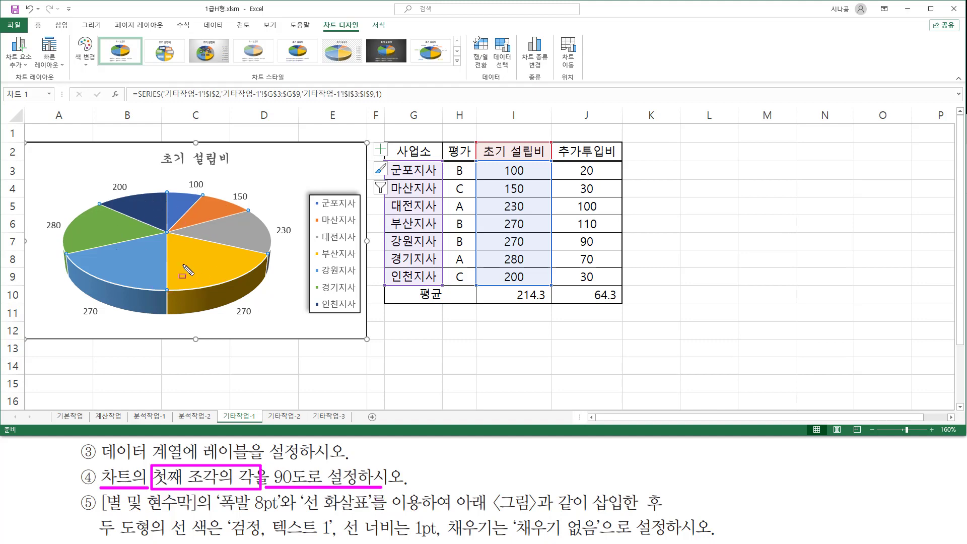
pyautogui.press('Escape')
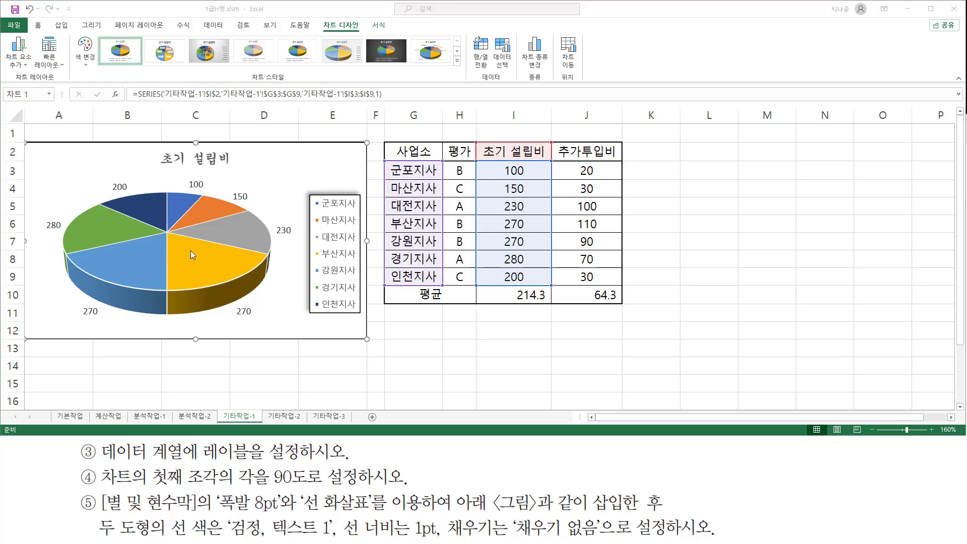
pyautogui.rightClick(190, 250)
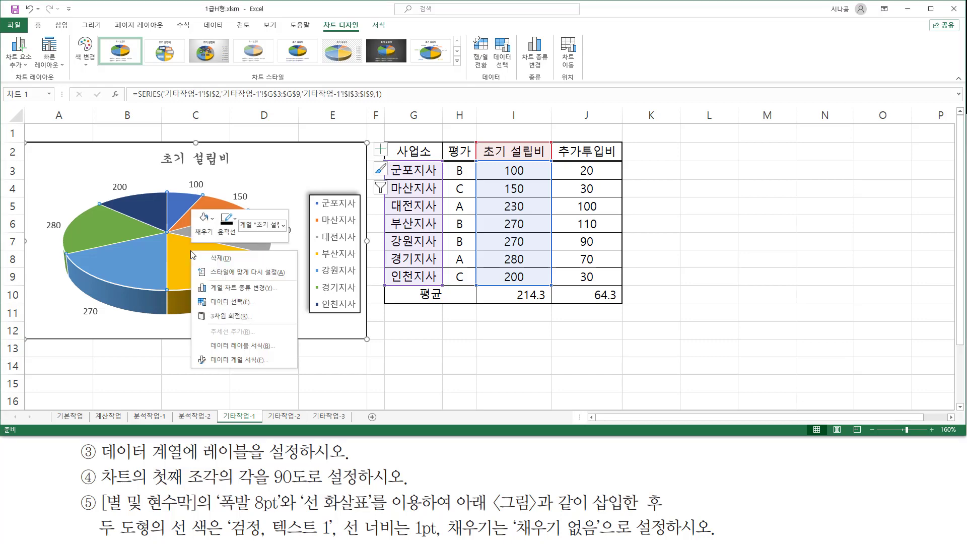
pyautogui.click(218, 360)
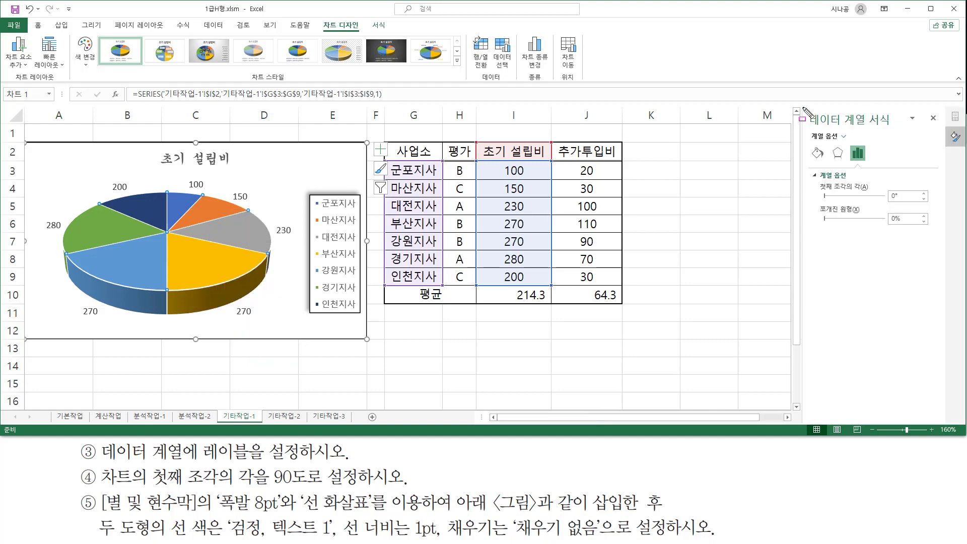
pyautogui.moveTo(803, 108); pyautogui.dragTo(896, 129)
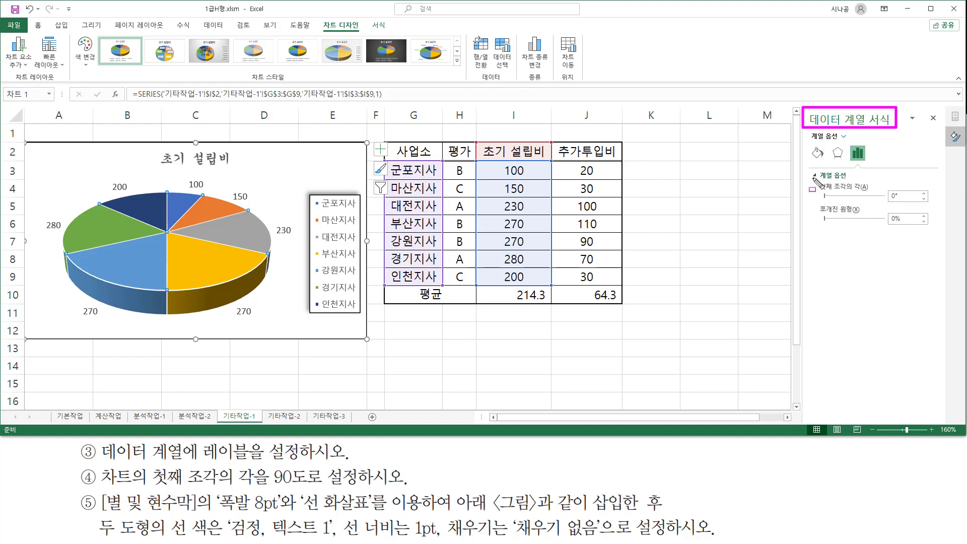
pyautogui.moveTo(813, 177)
pyautogui.mouseDown()
pyautogui.moveTo(877, 206)
pyautogui.moveTo(935, 206)
pyautogui.mouseUp()
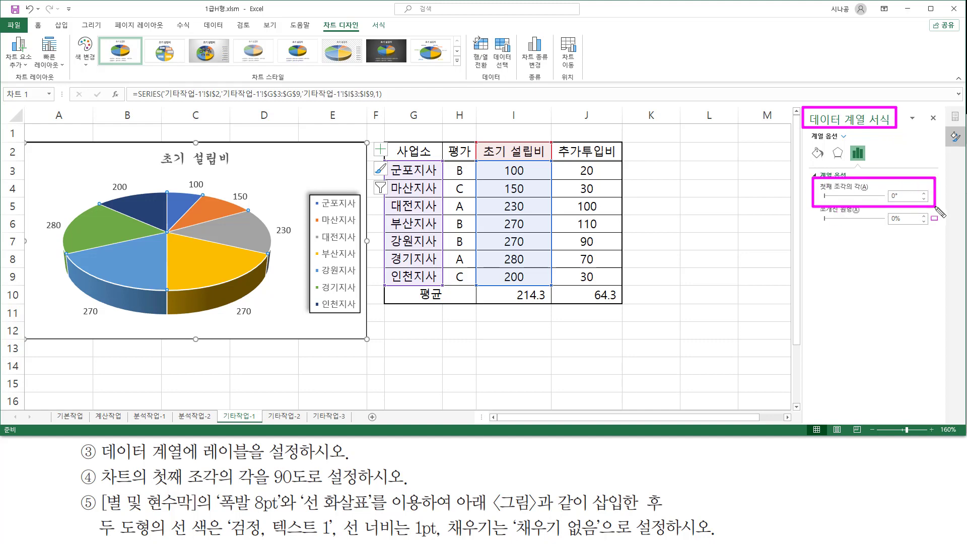
pyautogui.press('Escape')
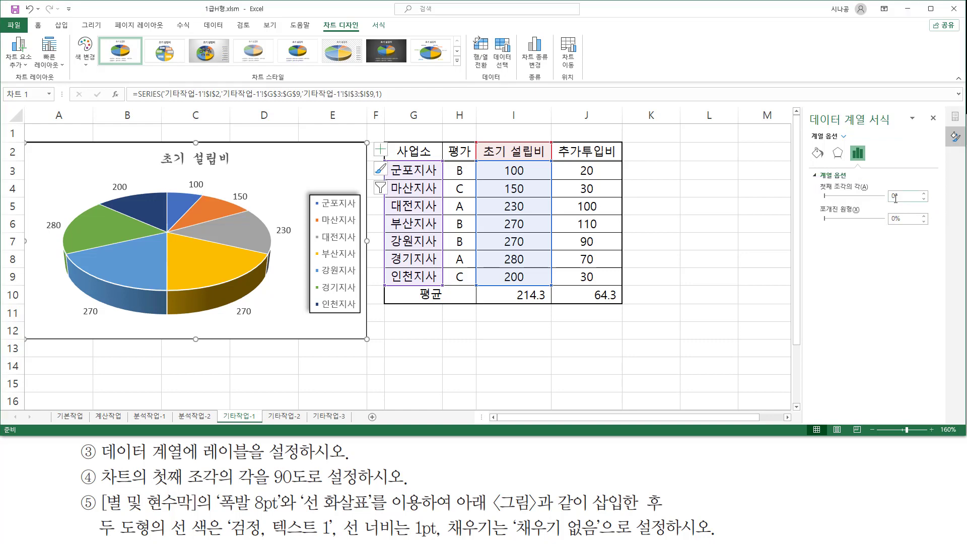
pyautogui.click(888, 201)
pyautogui.press('Return')
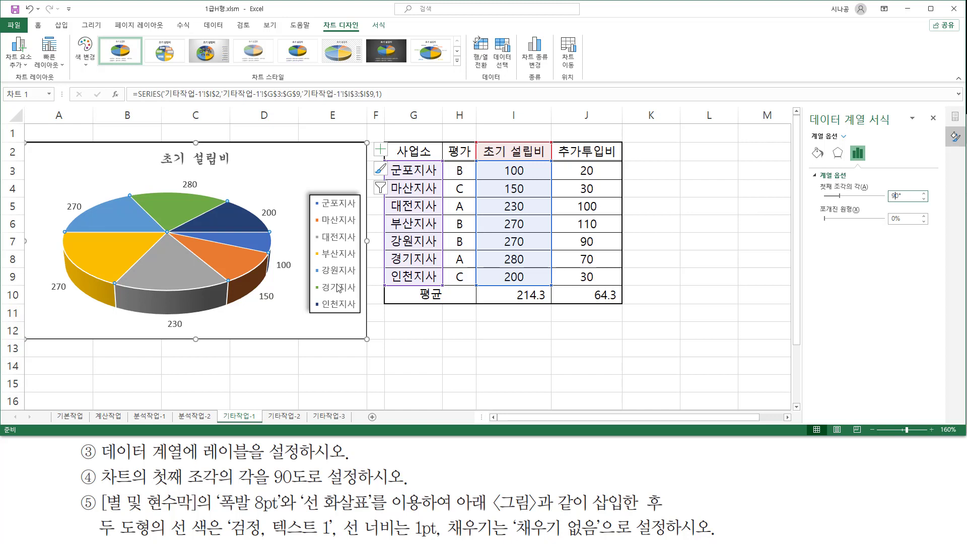
pyautogui.click(933, 119)
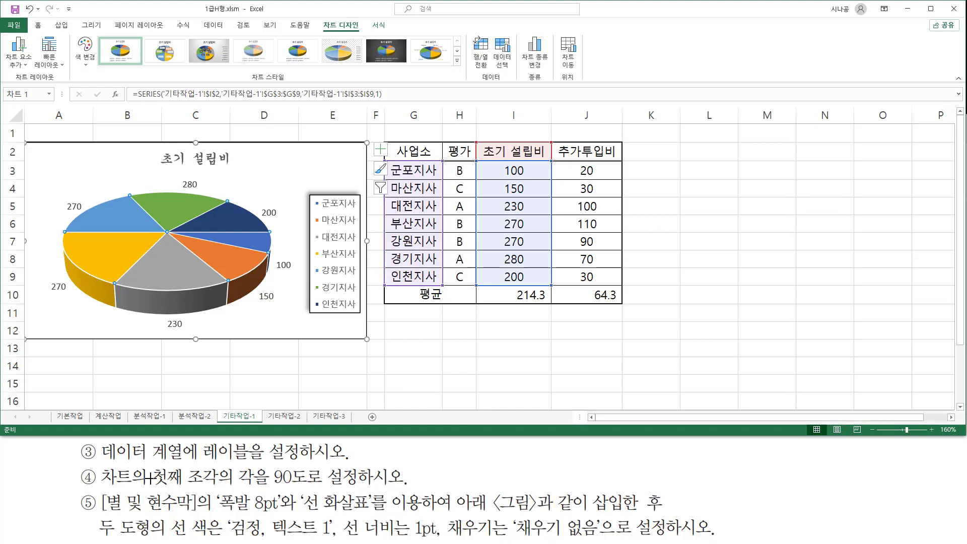
pyautogui.moveTo(97, 490)
pyautogui.mouseDown()
pyautogui.moveTo(198, 516)
pyautogui.moveTo(361, 511)
pyautogui.moveTo(373, 489)
pyautogui.moveTo(303, 511)
pyautogui.mouseUp()
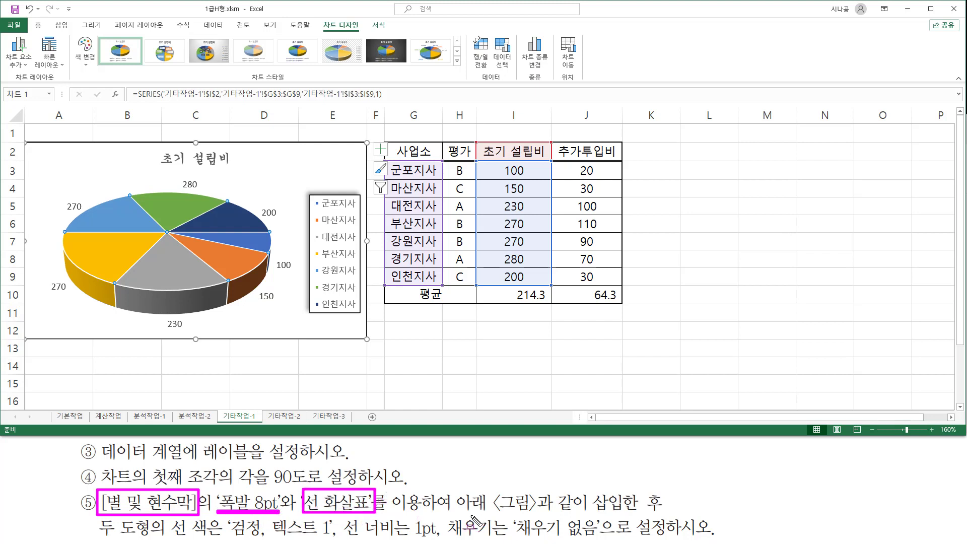
pyautogui.moveTo(455, 512); pyautogui.dragTo(662, 514)
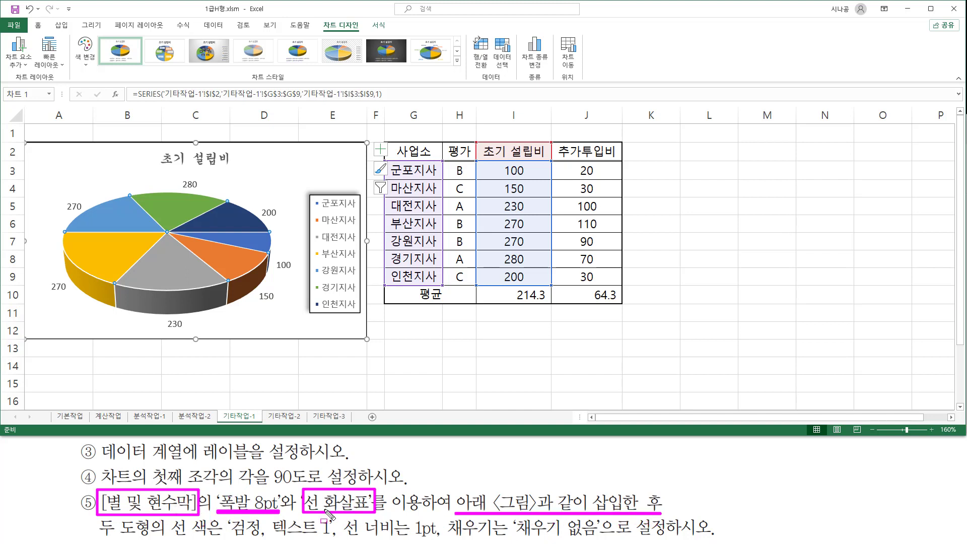
pyautogui.moveTo(170, 537); pyautogui.dragTo(607, 538)
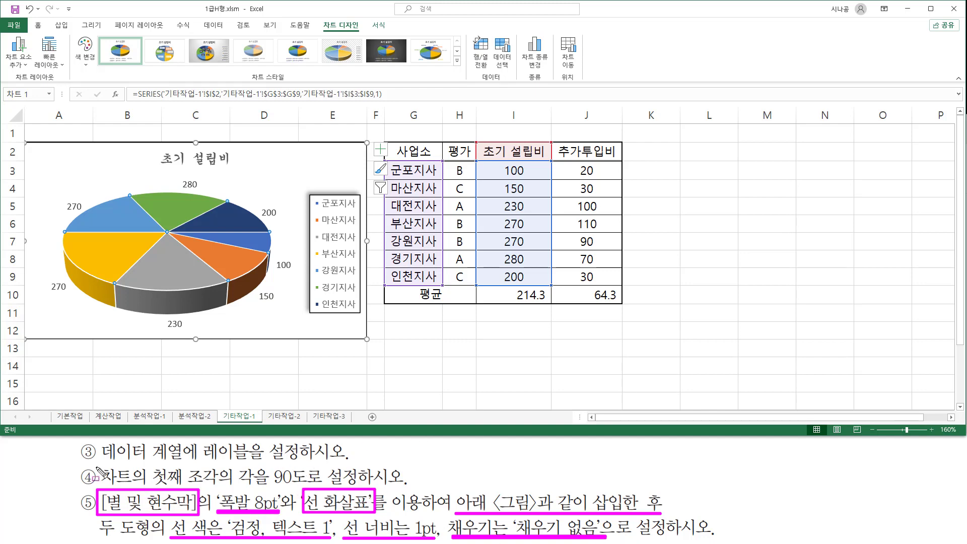
pyautogui.press('Escape')
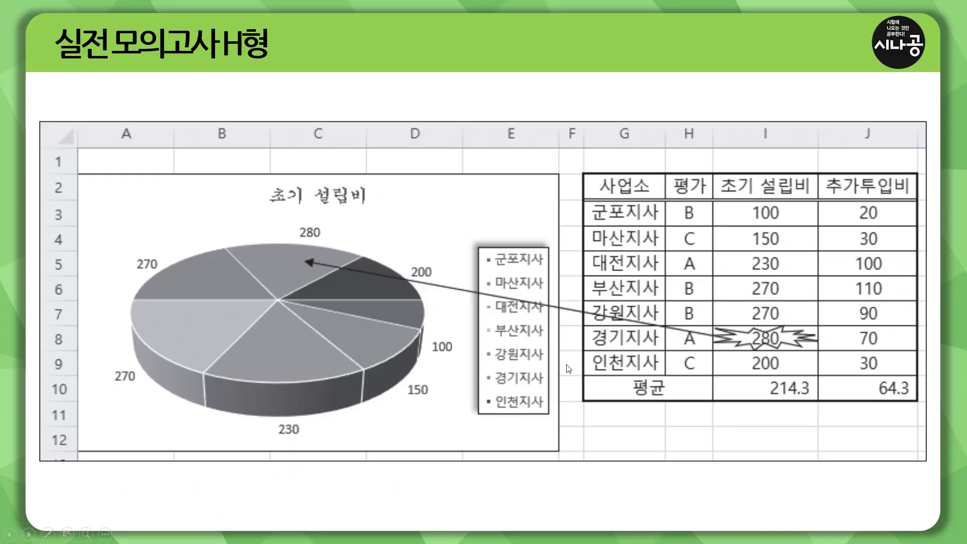
pyautogui.moveTo(709, 324); pyautogui.dragTo(821, 352)
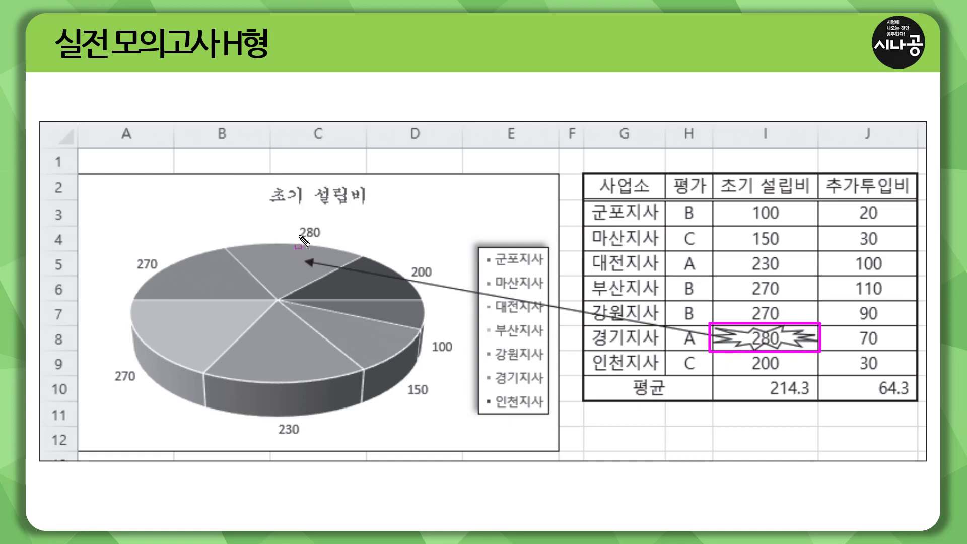
pyautogui.moveTo(296, 240); pyautogui.dragTo(316, 240)
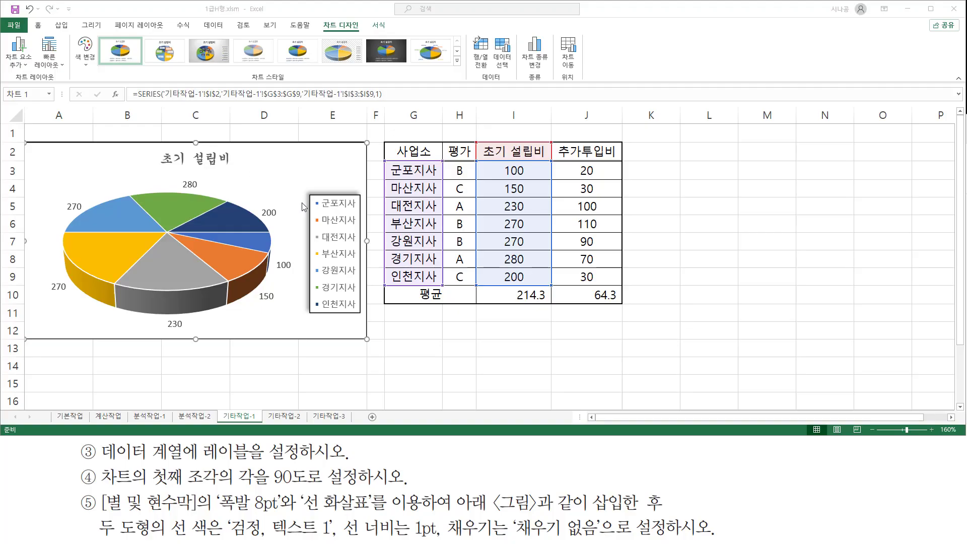
# - Draw a '폭발: 8pt' shape from '별 및 현수막' over cell I8, about 0.63 cm high and 2.43 cm wide
pyautogui.click(415, 333)
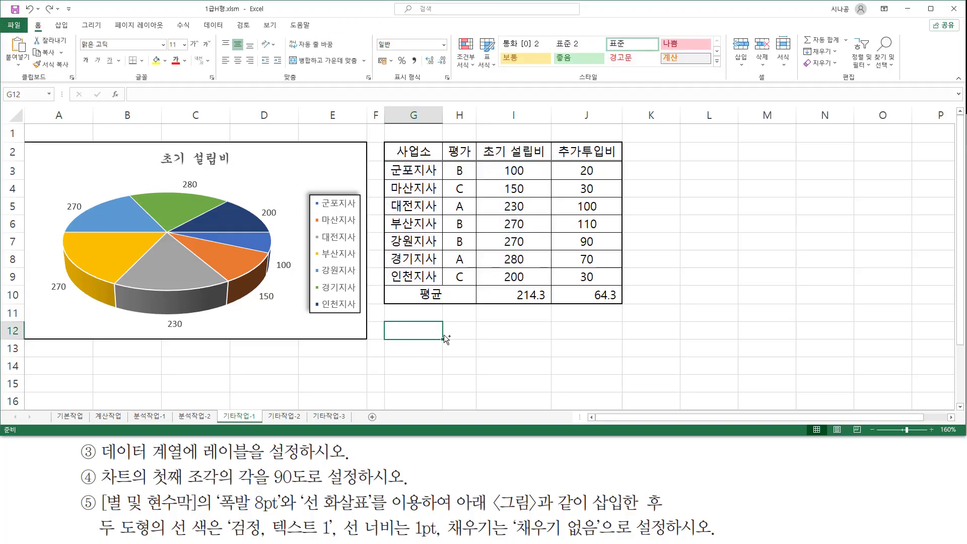
pyautogui.moveTo(392, 324); pyautogui.dragTo(425, 340)
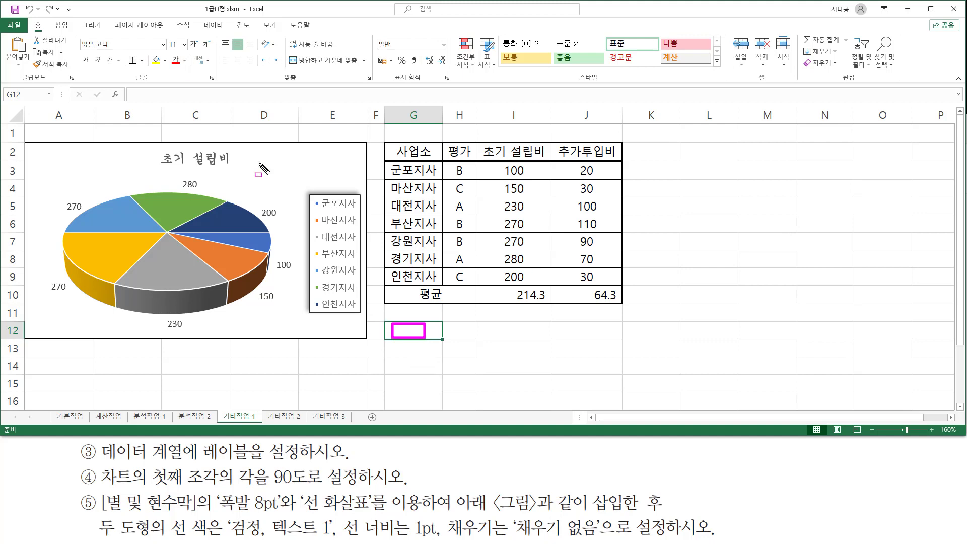
pyautogui.moveTo(52, 19); pyautogui.dragTo(74, 33)
pyautogui.press('Escape')
pyautogui.click(65, 27)
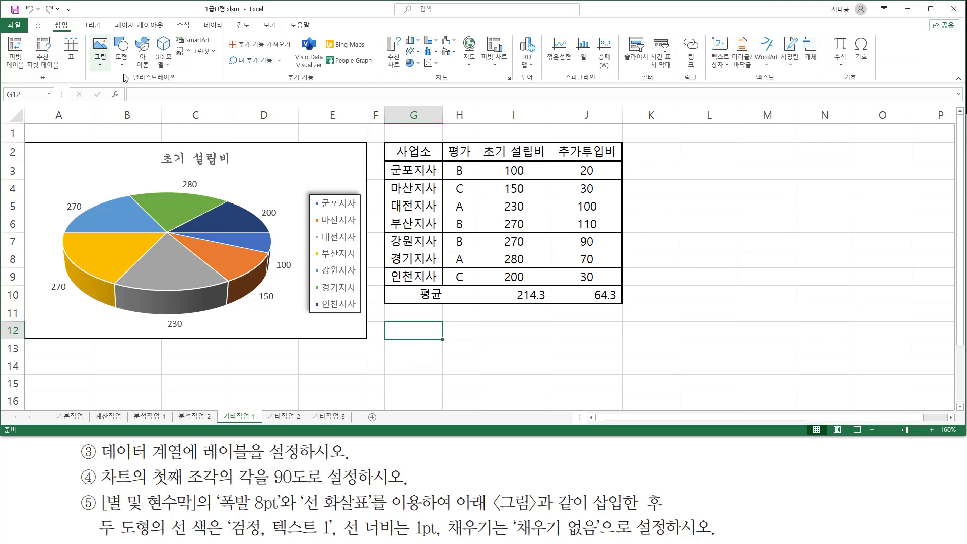
pyautogui.moveTo(127, 84); pyautogui.dragTo(176, 84)
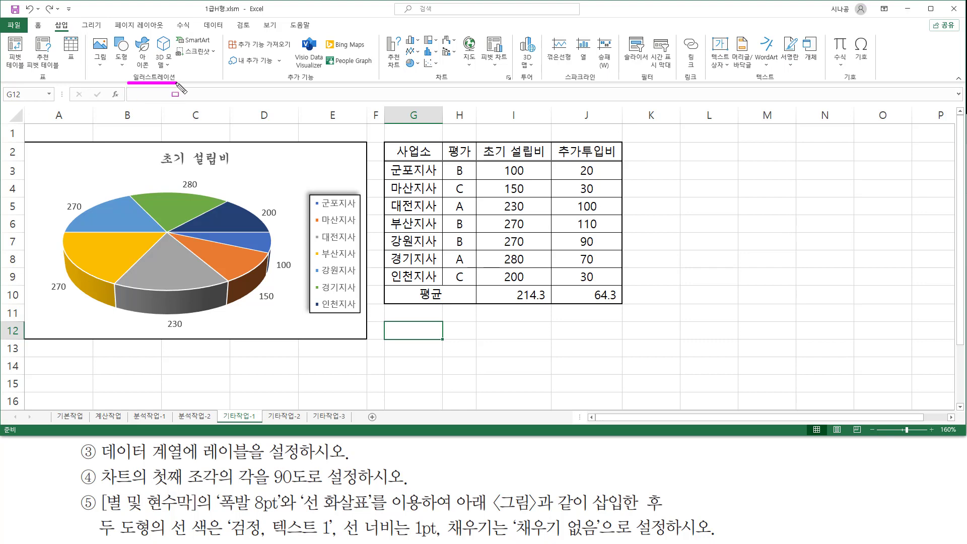
pyautogui.moveTo(108, 34); pyautogui.dragTo(130, 71)
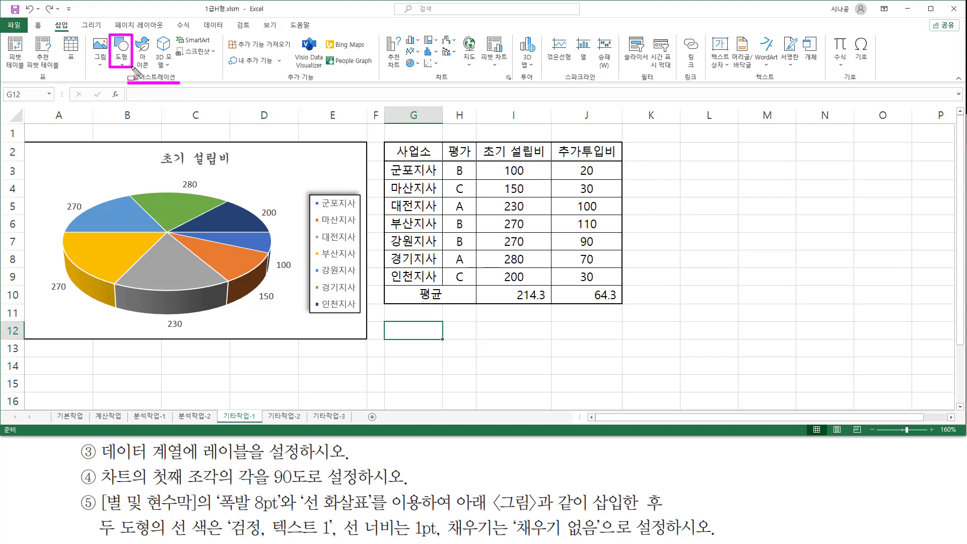
pyautogui.press('Escape')
pyautogui.click(122, 55)
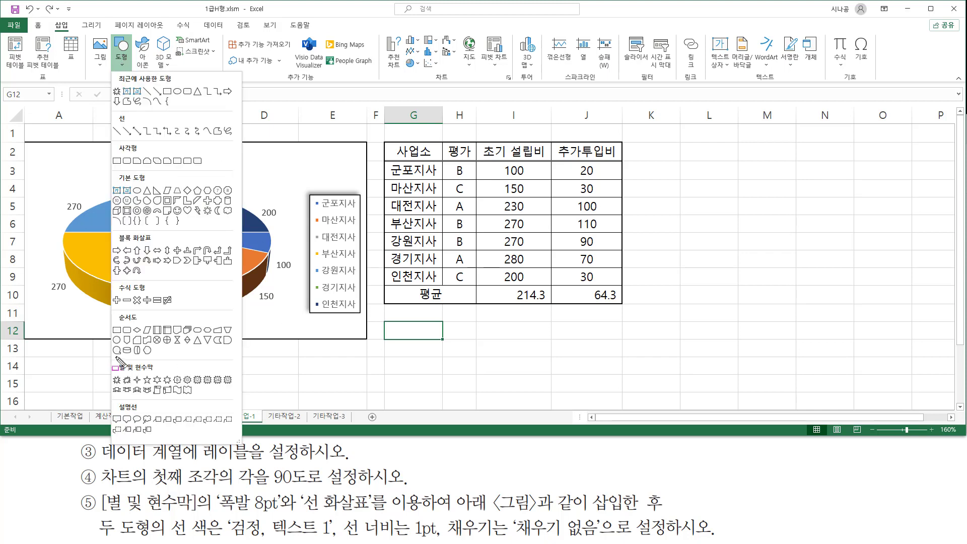
pyautogui.moveTo(110, 359)
pyautogui.mouseDown()
pyautogui.moveTo(189, 401)
pyautogui.moveTo(255, 402)
pyautogui.moveTo(244, 401)
pyautogui.mouseUp()
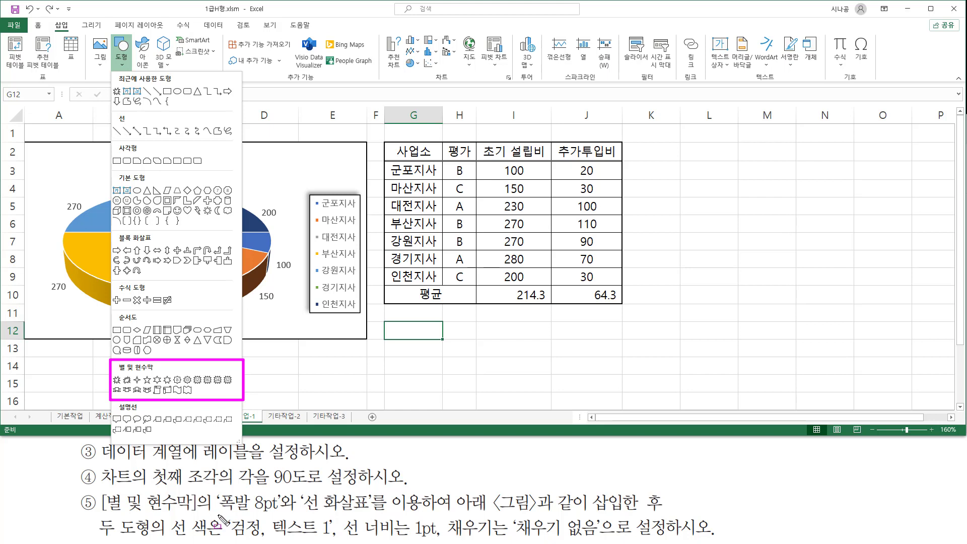
pyautogui.moveTo(218, 514); pyautogui.dragTo(281, 515)
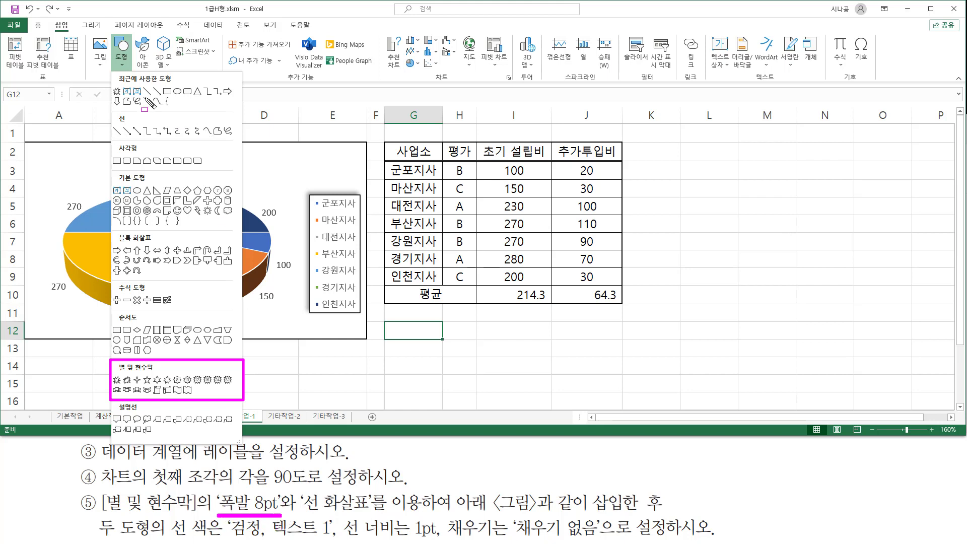
pyautogui.press('Escape')
pyautogui.click(121, 50)
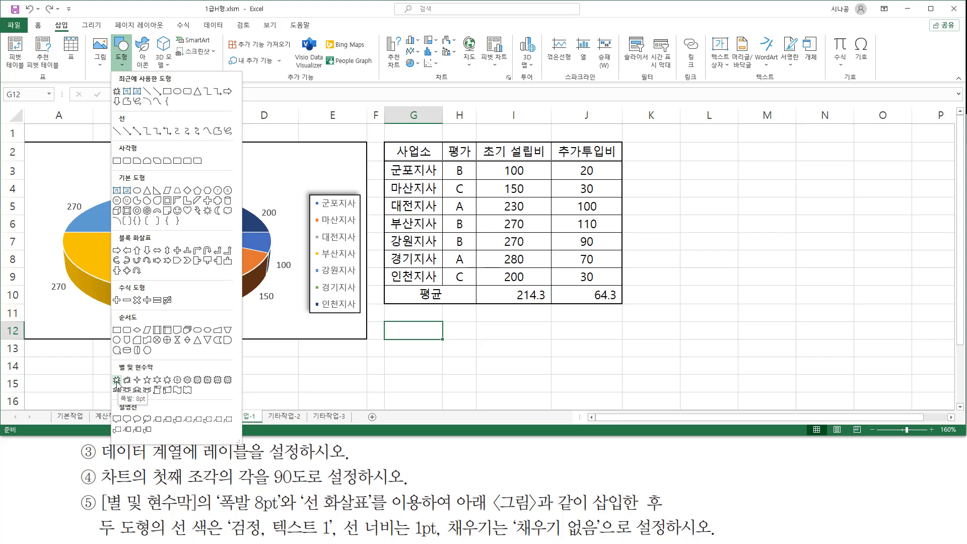
pyautogui.click(116, 380)
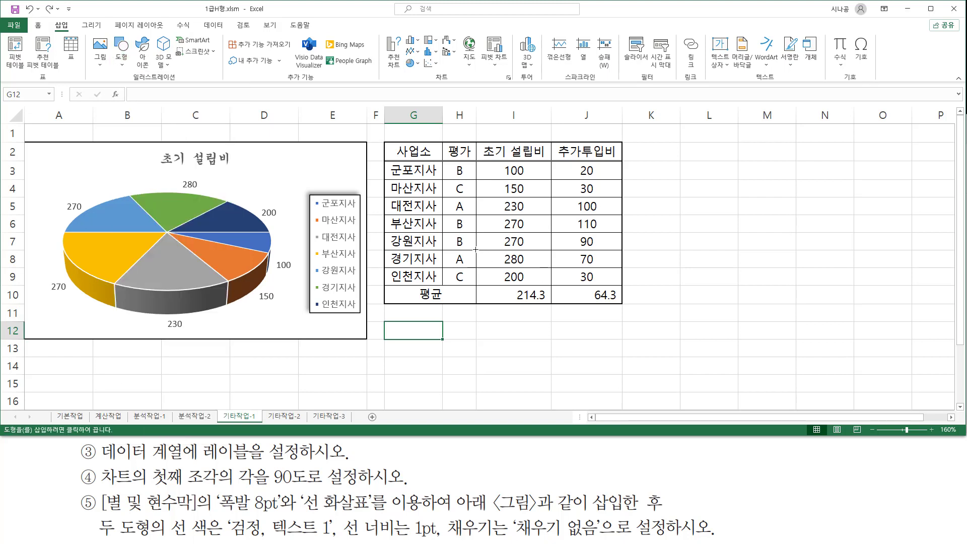
pyautogui.moveTo(476, 249); pyautogui.dragTo(551, 268)
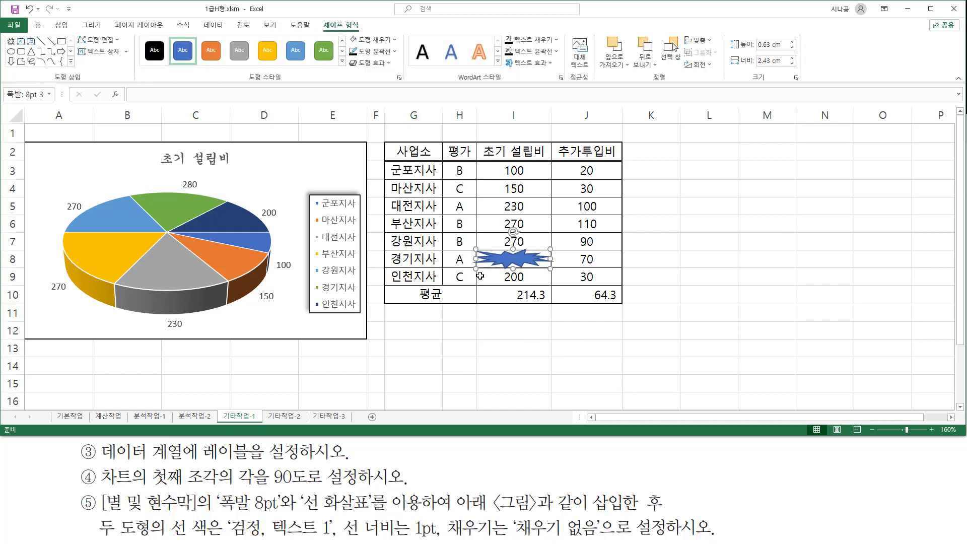
# - Draw a line arrow from the explosion shape to the green 경기지사 pie slice, about 1.69 cm high and 9.67 cm wide
pyautogui.moveTo(302, 490); pyautogui.dragTo(374, 514)
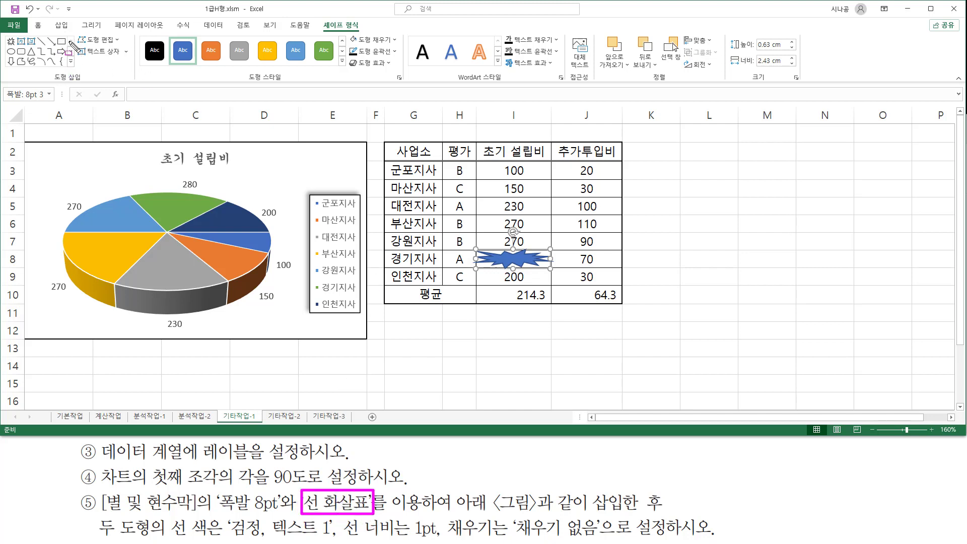
pyautogui.click(64, 26)
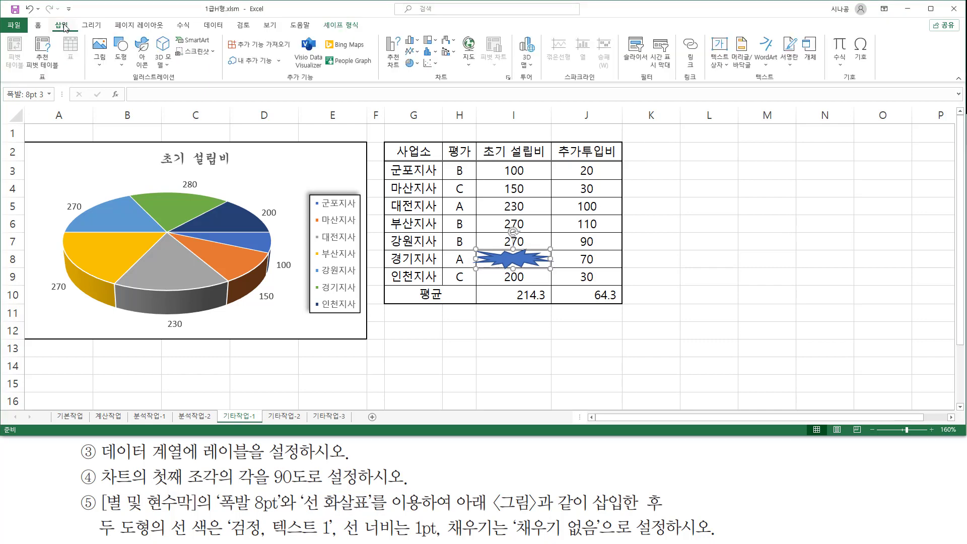
pyautogui.click(121, 50)
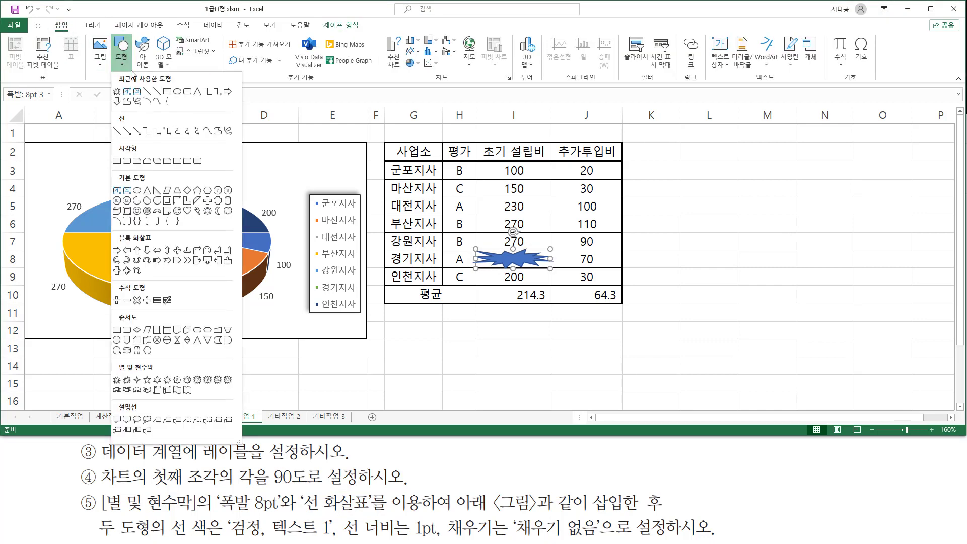
pyautogui.click(159, 93)
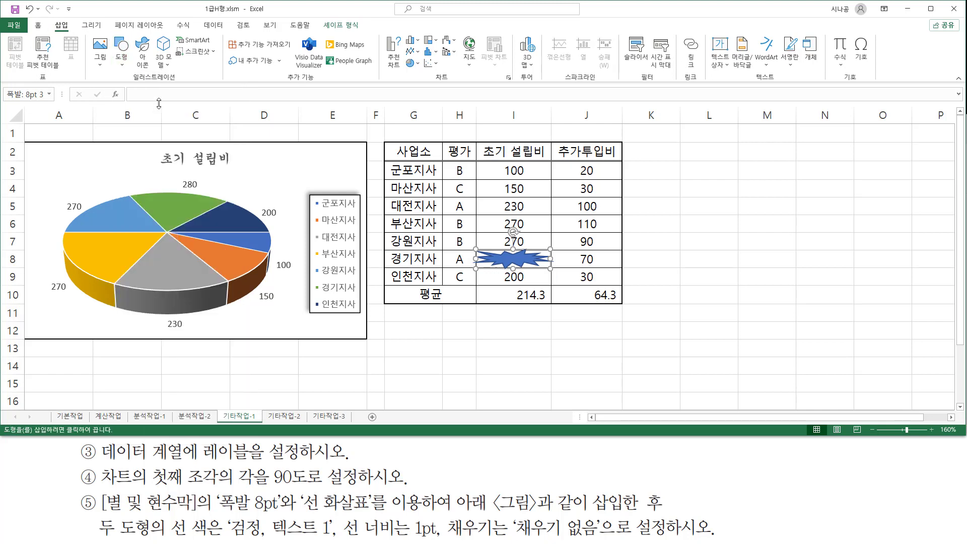
pyautogui.moveTo(476, 258); pyautogui.dragTo(190, 199)
pyautogui.moveTo(182, 201); pyautogui.dragTo(182, 203)
pyautogui.moveTo(181, 206); pyautogui.dragTo(182, 205)
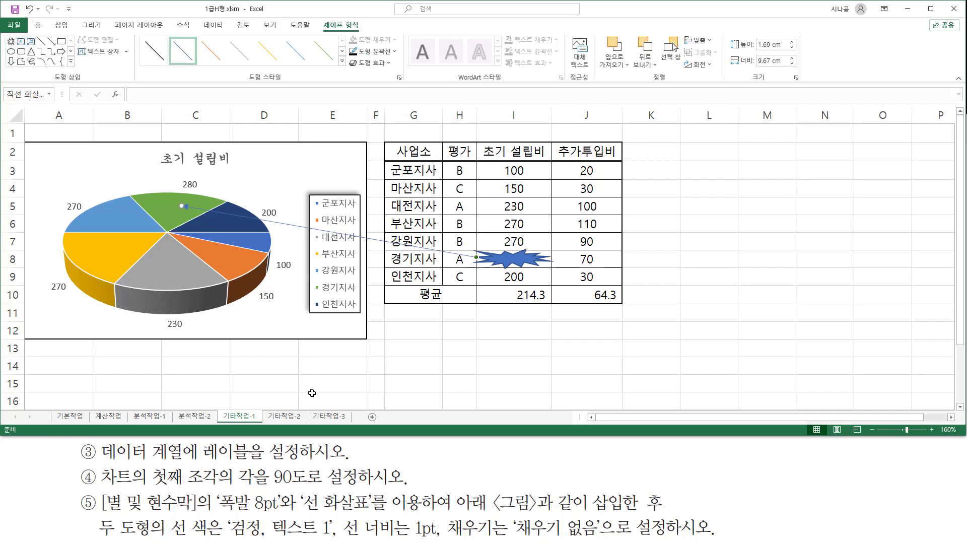
# - Select the explosion shape together with the arrow and set their fill to '채우기 없음'
pyautogui.moveTo(92, 511); pyautogui.dragTo(670, 513)
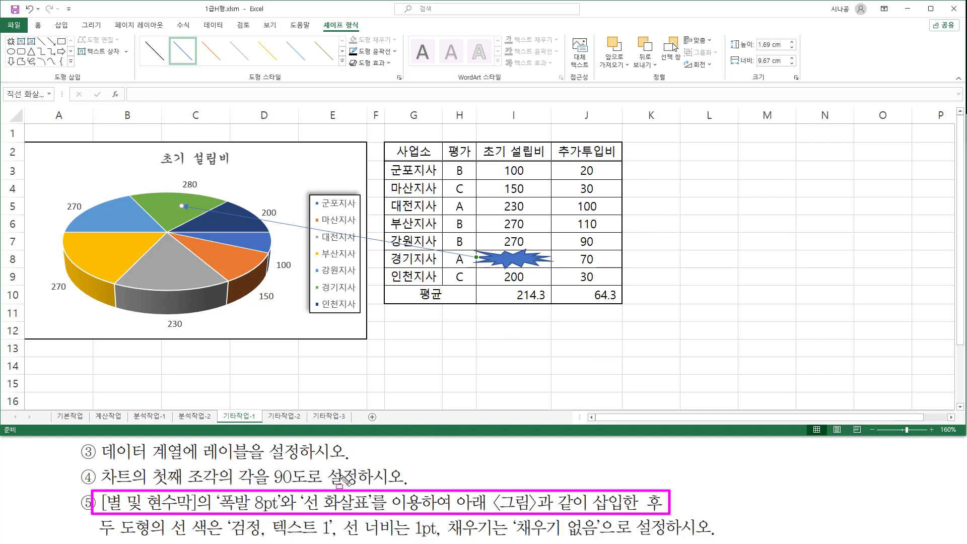
pyautogui.moveTo(94, 518)
pyautogui.mouseDown()
pyautogui.moveTo(96, 529)
pyautogui.moveTo(163, 541)
pyautogui.moveTo(600, 540)
pyautogui.moveTo(621, 531)
pyautogui.moveTo(621, 516)
pyautogui.mouseUp()
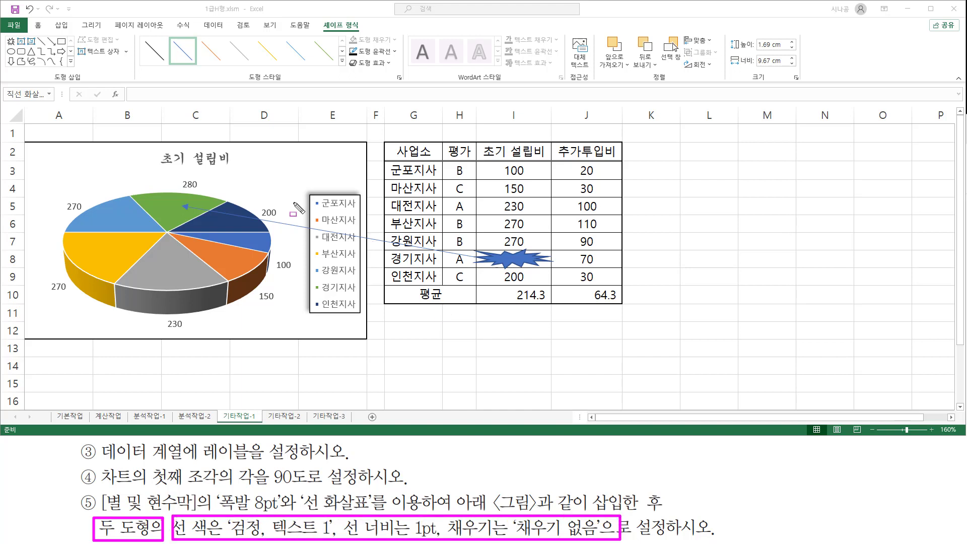
pyautogui.press('Escape')
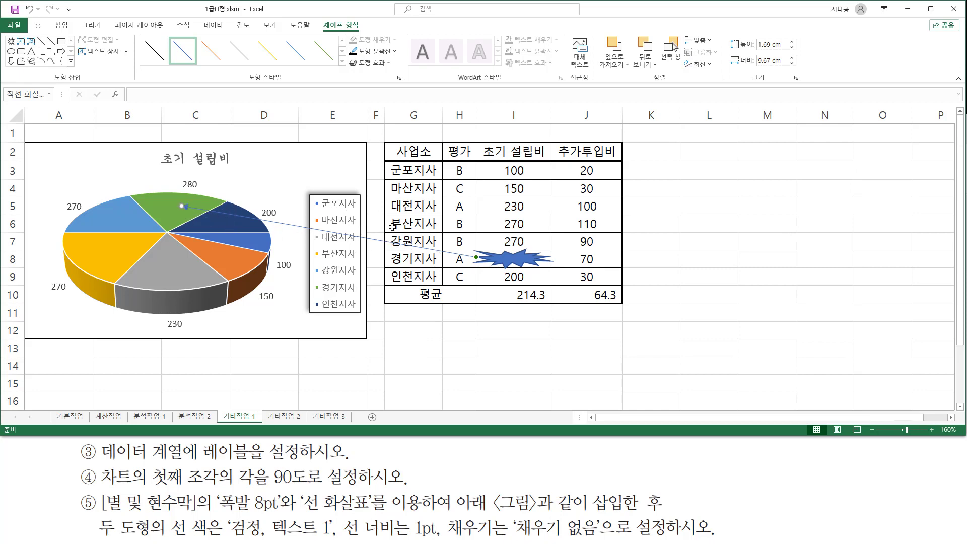
pyautogui.click(516, 258)
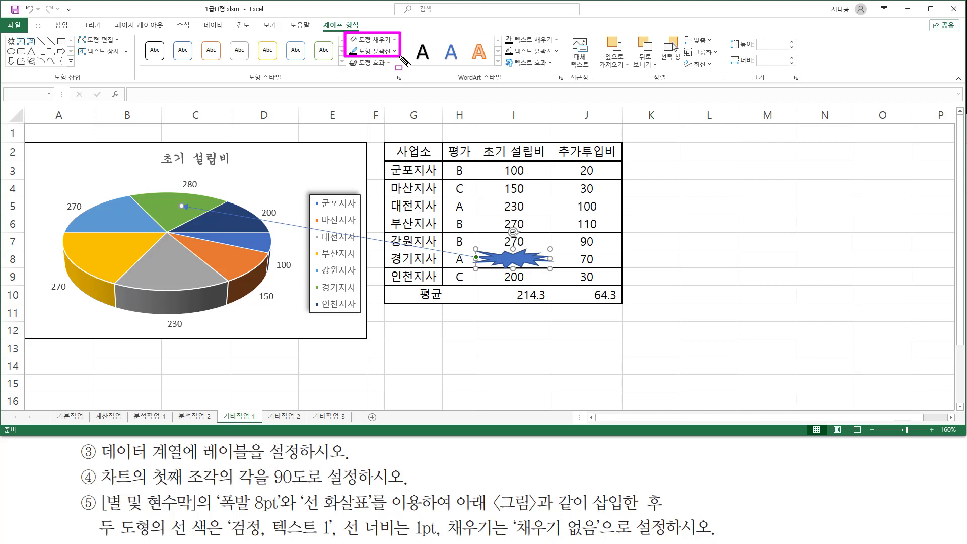
pyautogui.press('Escape')
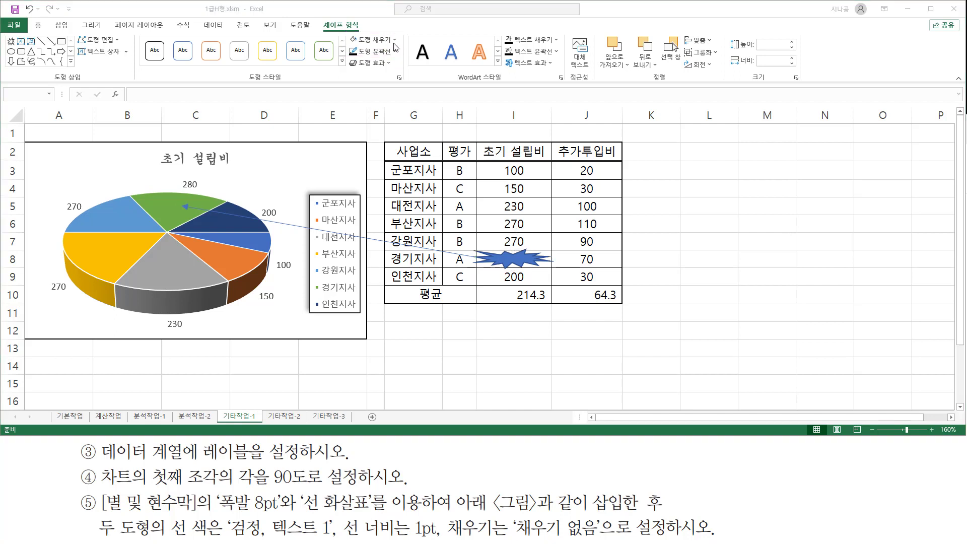
pyautogui.click(391, 42)
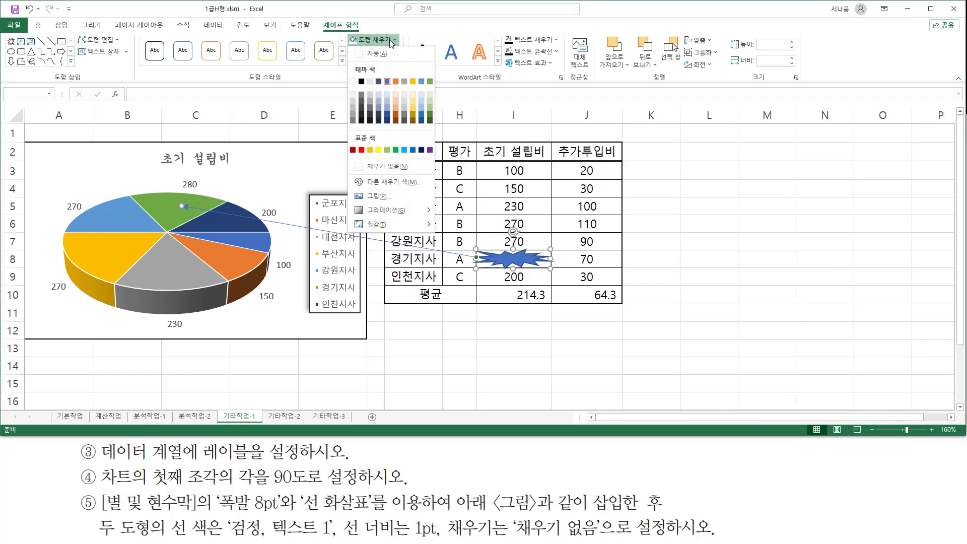
pyautogui.click(390, 168)
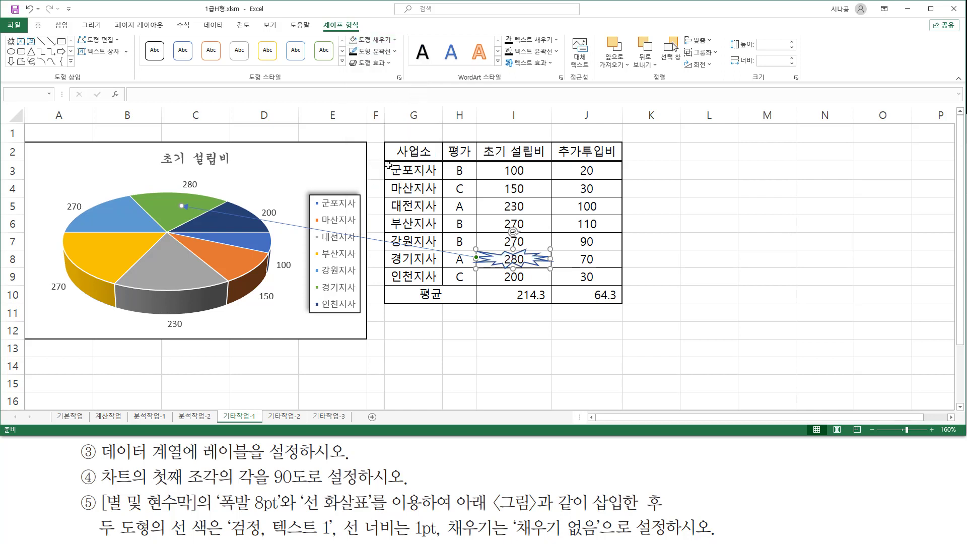
# - Set the outline of the explosion and arrow shapes to '검정, 텍스트 1' with a 1pt weight, then deselect them
pyautogui.click(392, 54)
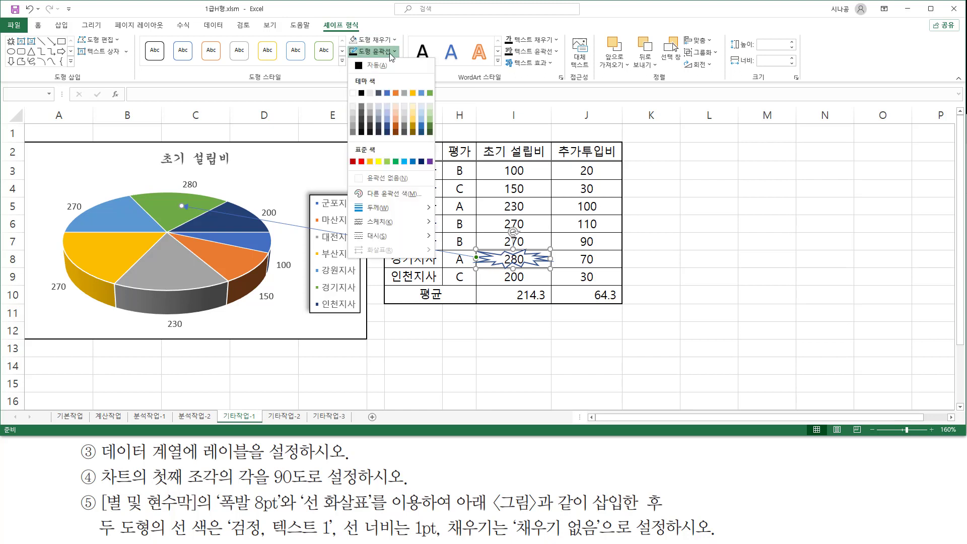
pyautogui.click(361, 94)
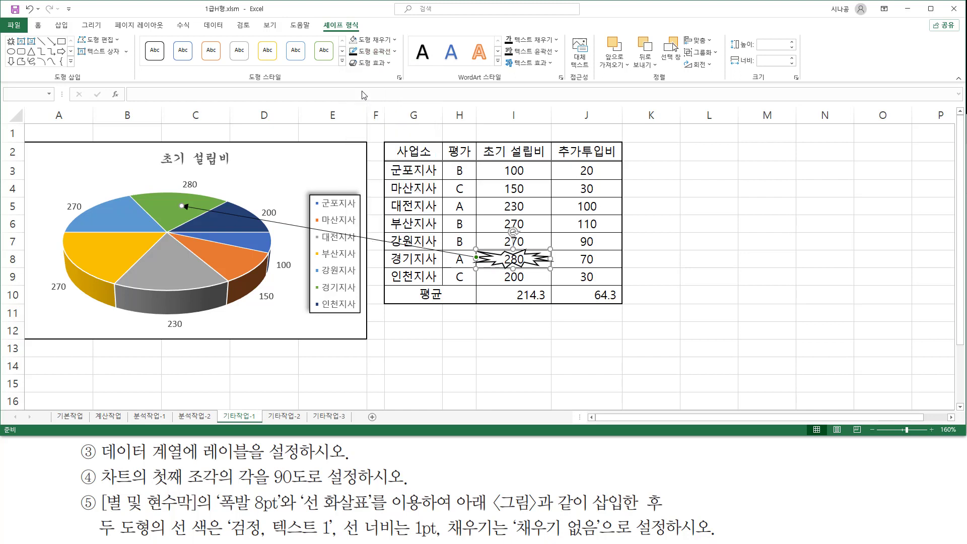
pyautogui.click(377, 53)
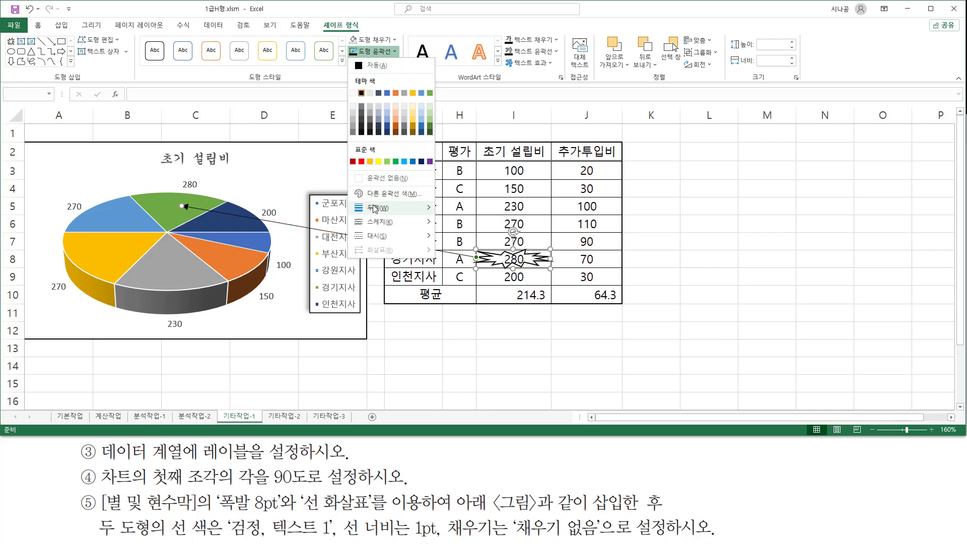
pyautogui.moveTo(375, 211)
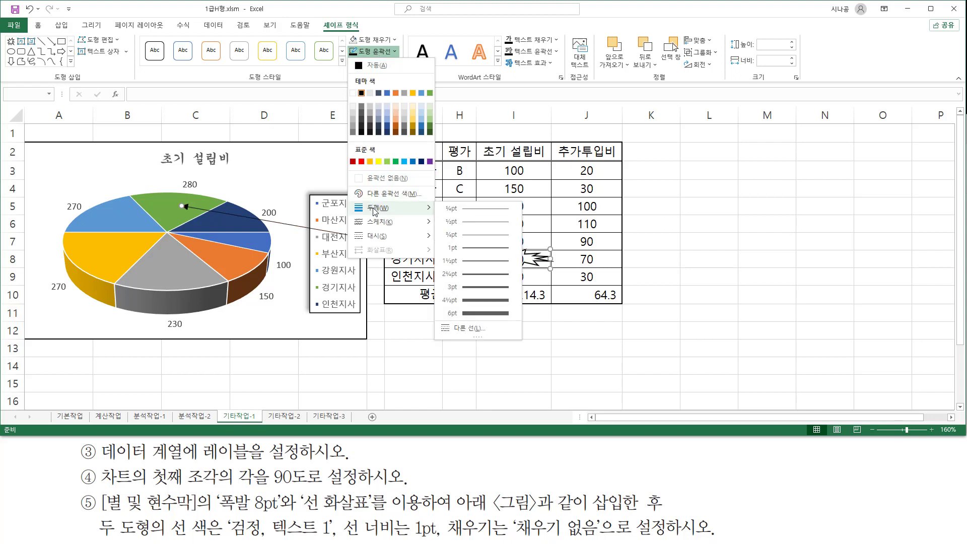
pyautogui.click(472, 253)
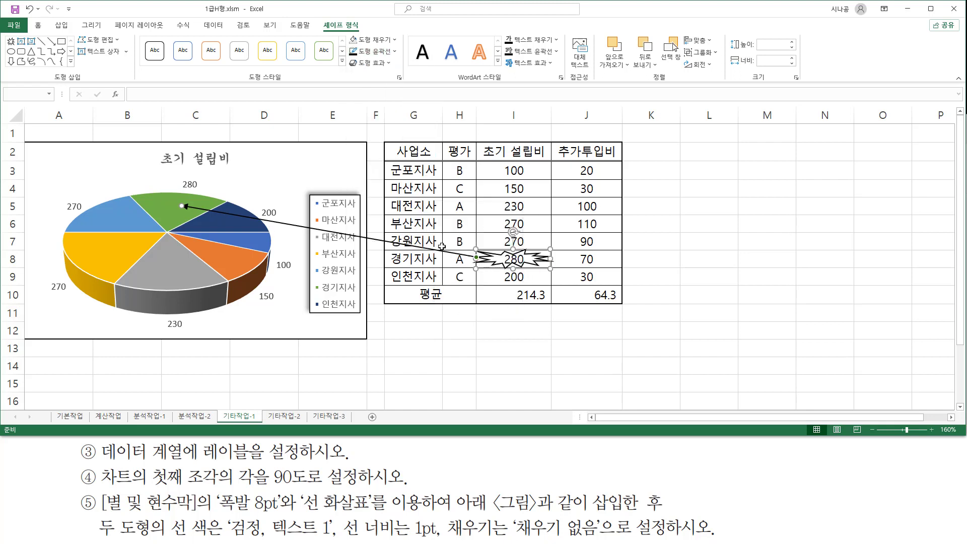
pyautogui.click(507, 359)
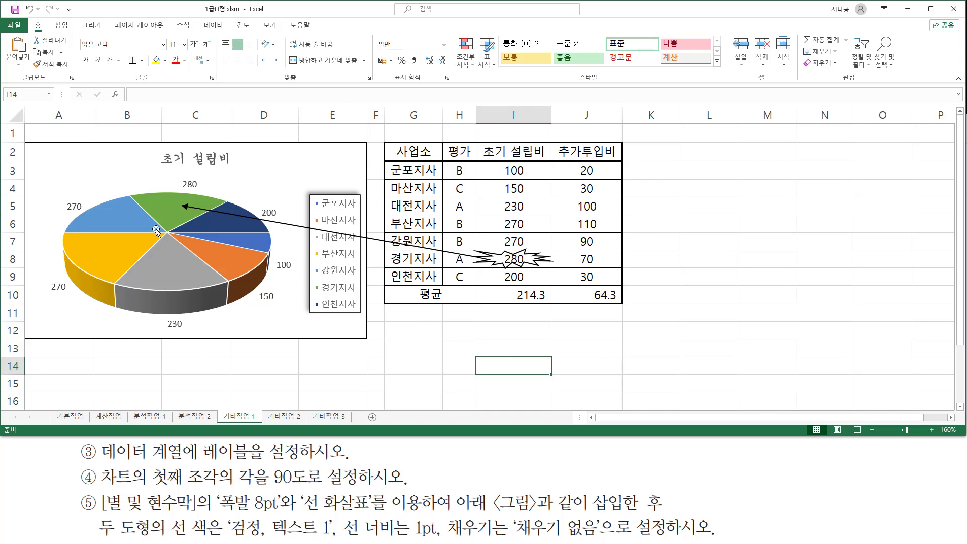
pyautogui.moveTo(18, 135); pyautogui.dragTo(97, 282)
pyautogui.moveTo(176, 305)
pyautogui.mouseDown()
pyautogui.moveTo(628, 370)
pyautogui.moveTo(639, 348)
pyautogui.mouseUp()
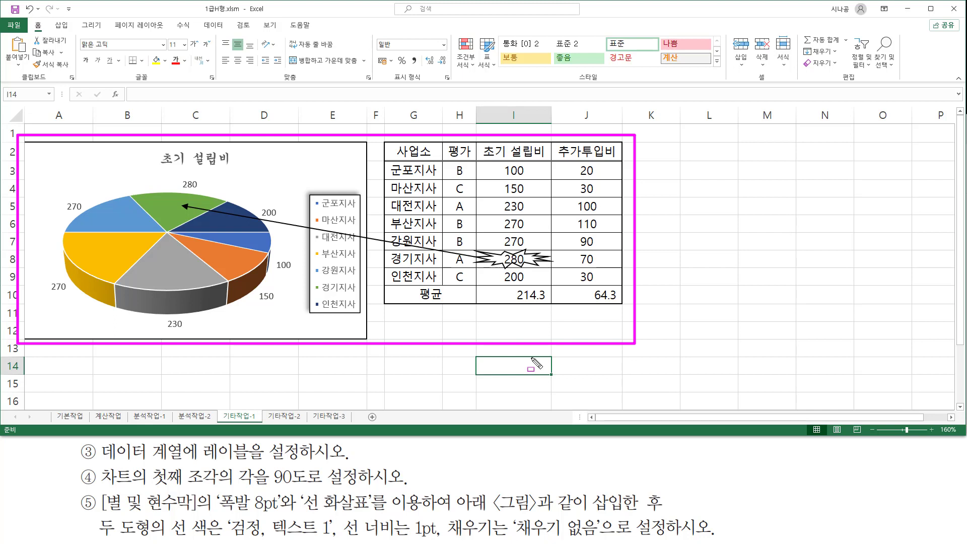
pyautogui.press('Escape')
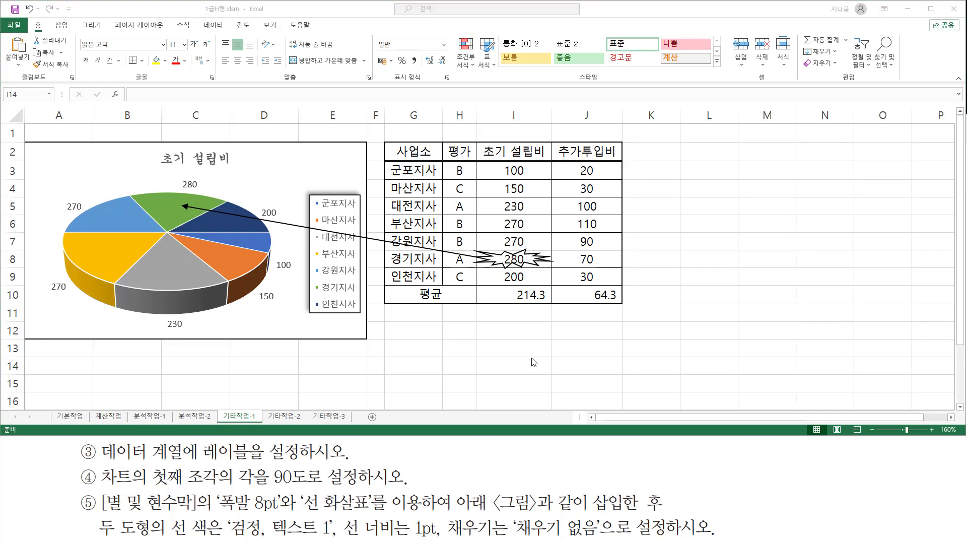
pyautogui.click(484, 362)
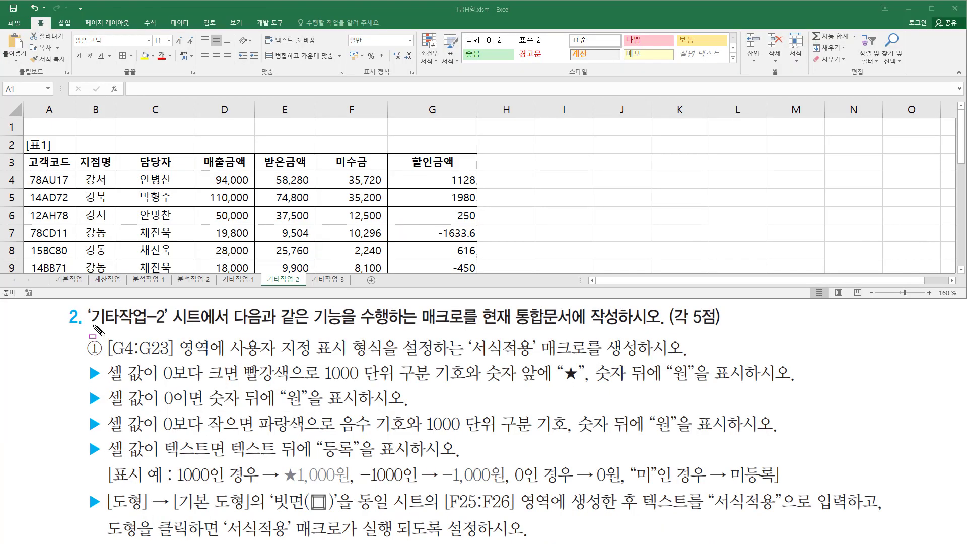
pyautogui.moveTo(90, 328); pyautogui.dragTo(172, 327)
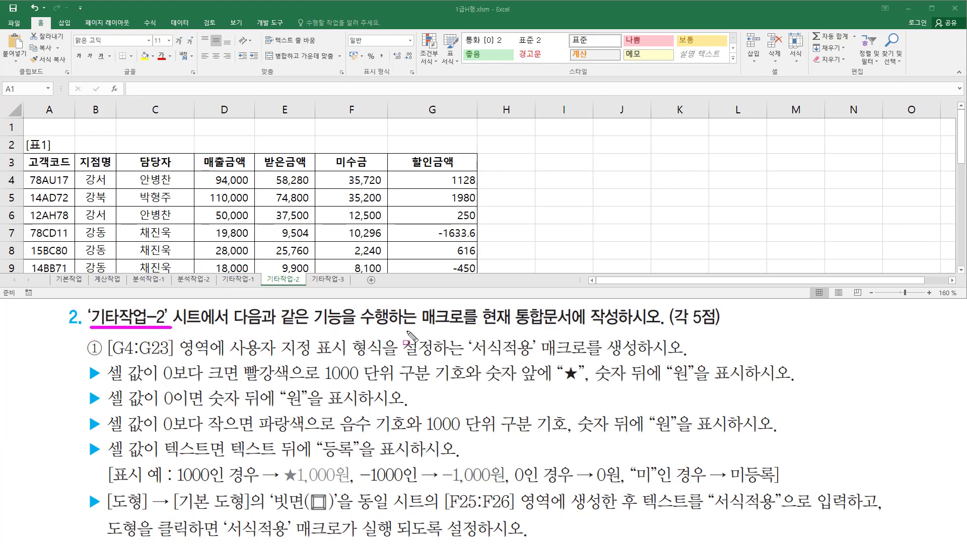
pyautogui.moveTo(417, 330)
pyautogui.mouseDown()
pyautogui.moveTo(544, 332)
pyautogui.moveTo(576, 304)
pyautogui.mouseUp()
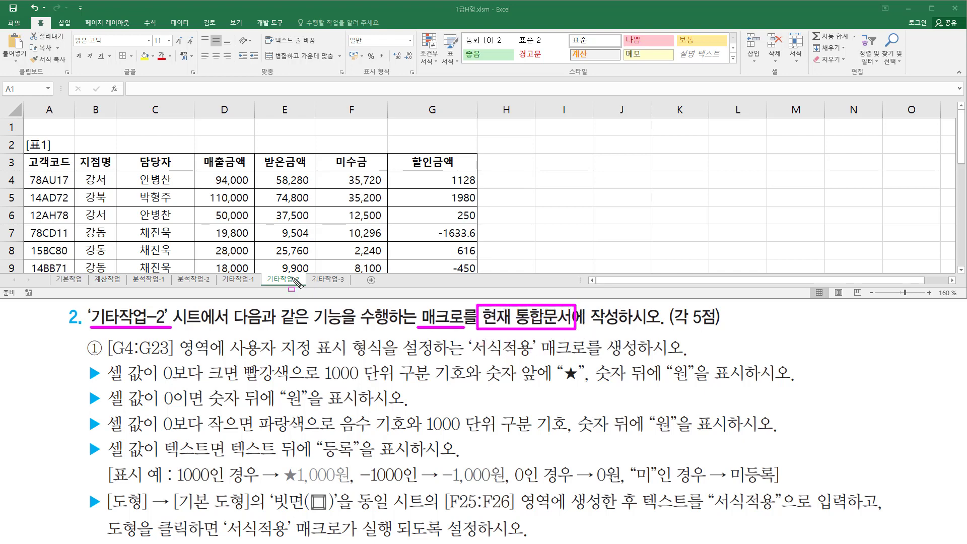
pyautogui.press('Escape')
pyautogui.click(272, 201)
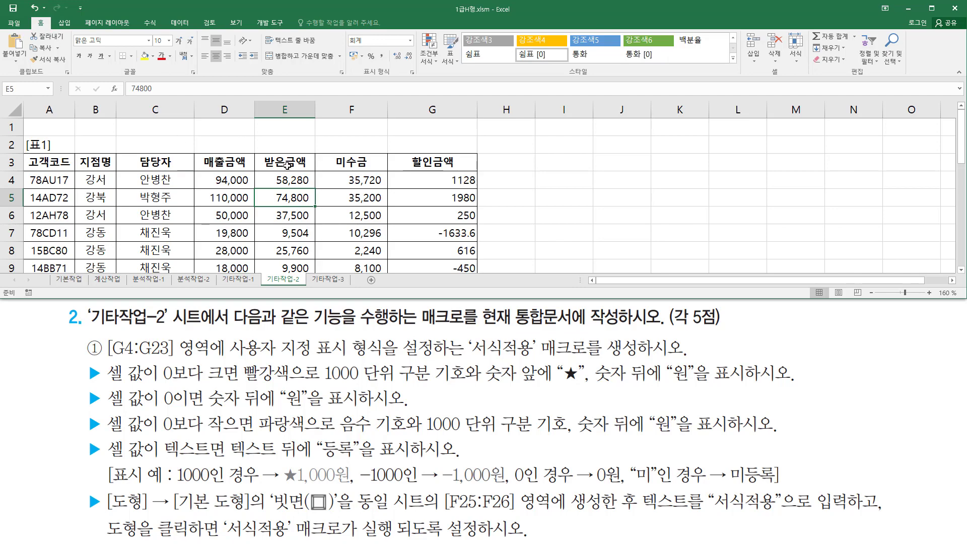
# - Examine the '할인금액' range G4:G23 and the instruction to set its custom number format with the '서식적용' macro
pyautogui.scroll(-7, 286, 165)
pyautogui.scroll(7, 286, 166)
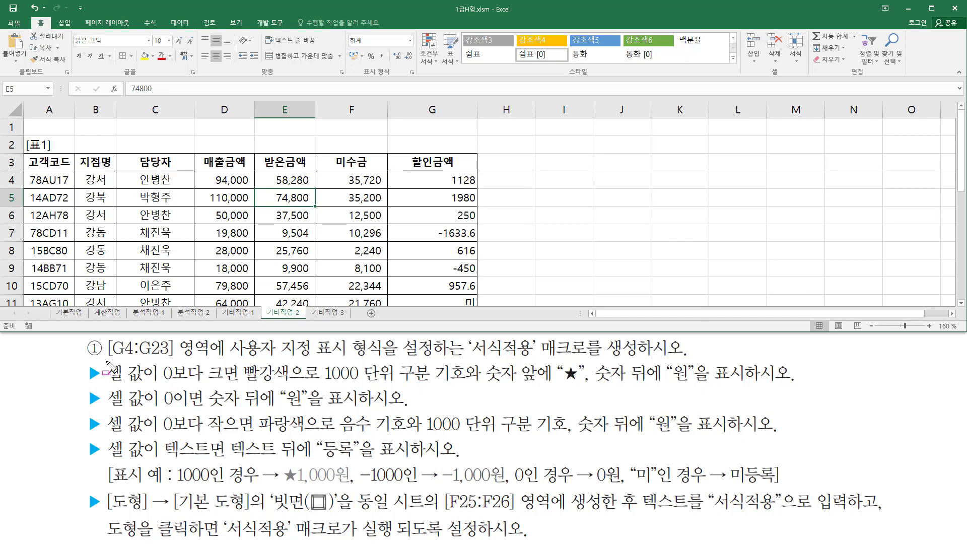
pyautogui.moveTo(106, 360)
pyautogui.mouseDown()
pyautogui.moveTo(215, 359)
pyautogui.moveTo(211, 337)
pyautogui.mouseUp()
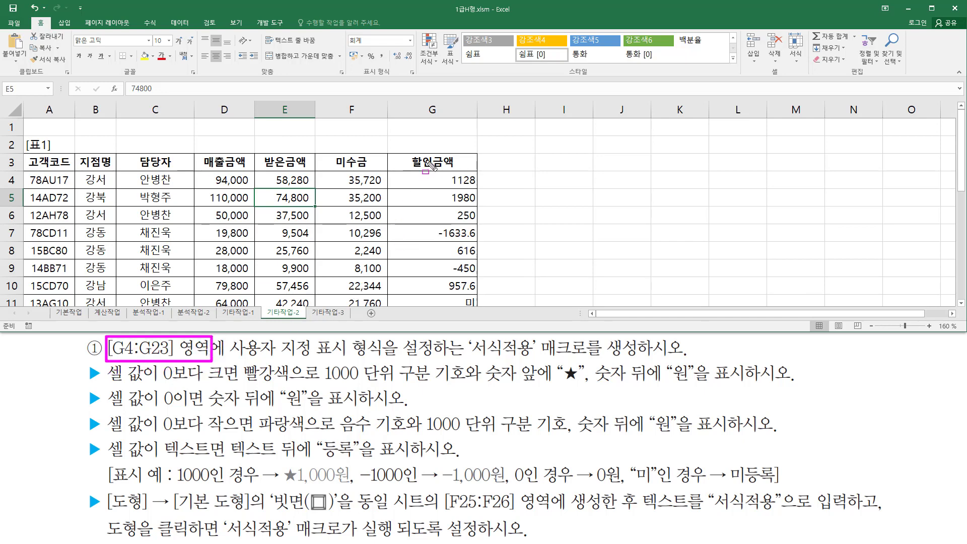
pyautogui.moveTo(406, 155)
pyautogui.mouseDown()
pyautogui.moveTo(466, 168)
pyautogui.moveTo(465, 185)
pyautogui.moveTo(479, 198)
pyautogui.moveTo(485, 313)
pyautogui.mouseUp()
pyautogui.press('Escape')
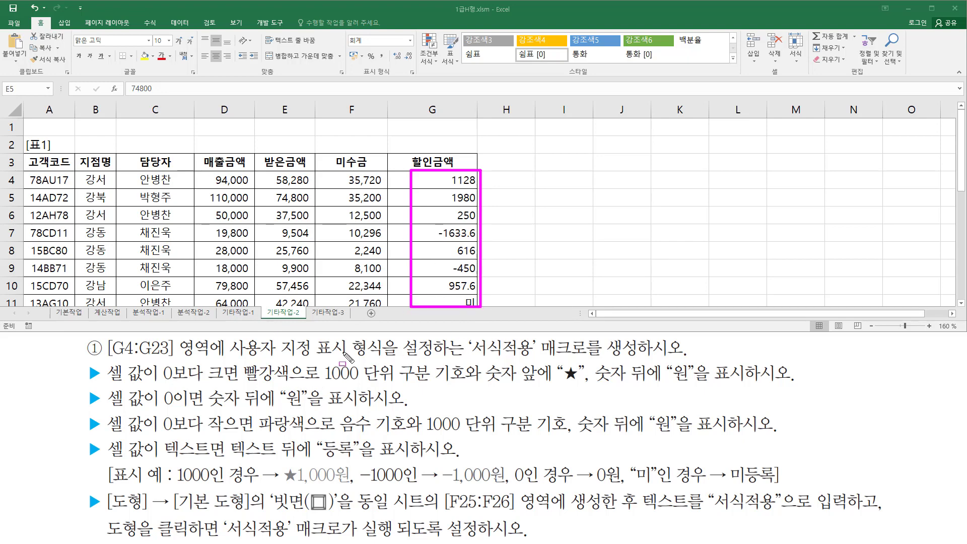
pyautogui.moveTo(229, 355); pyautogui.dragTo(383, 355)
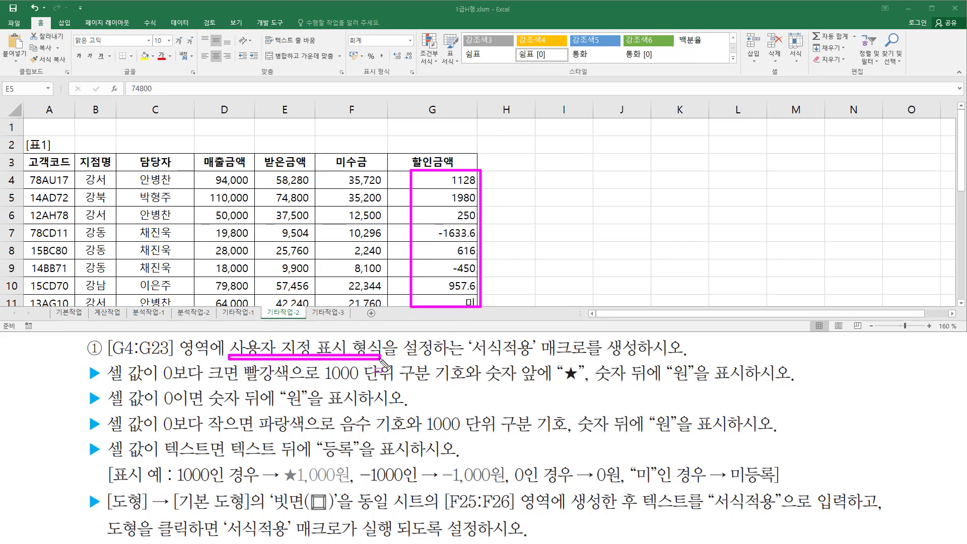
pyautogui.moveTo(464, 337)
pyautogui.mouseDown()
pyautogui.moveTo(475, 349)
pyautogui.moveTo(542, 358)
pyautogui.moveTo(660, 361)
pyautogui.moveTo(645, 359)
pyautogui.mouseUp()
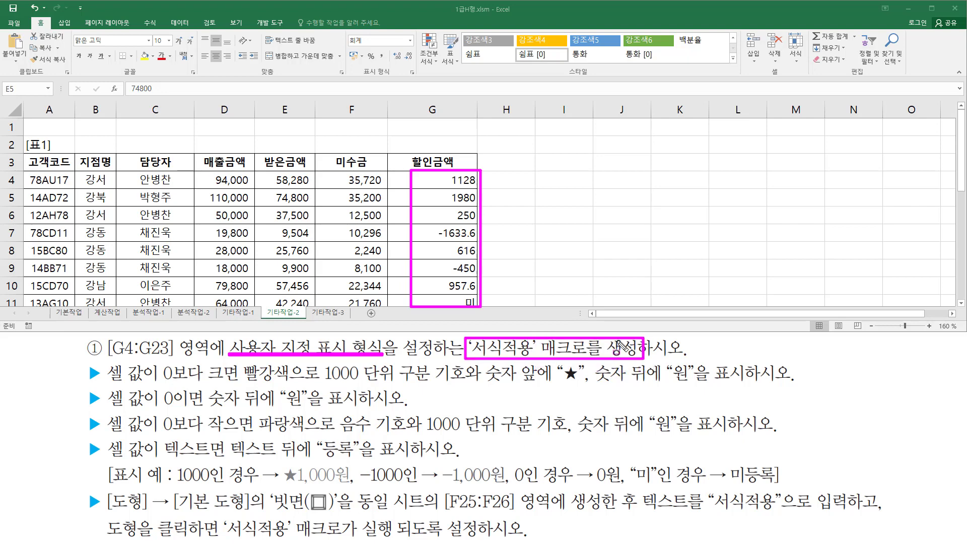
pyautogui.press('Escape')
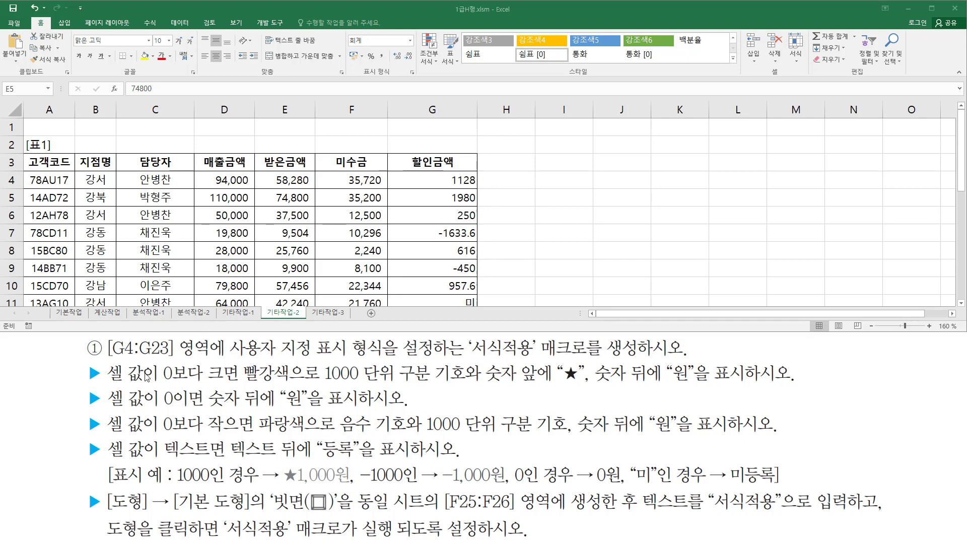
# - Read the display rules and examples for positive, zero, negative and text values in the custom number format
pyautogui.moveTo(103, 363)
pyautogui.mouseDown()
pyautogui.moveTo(161, 382)
pyautogui.moveTo(152, 381)
pyautogui.moveTo(470, 383)
pyautogui.mouseUp()
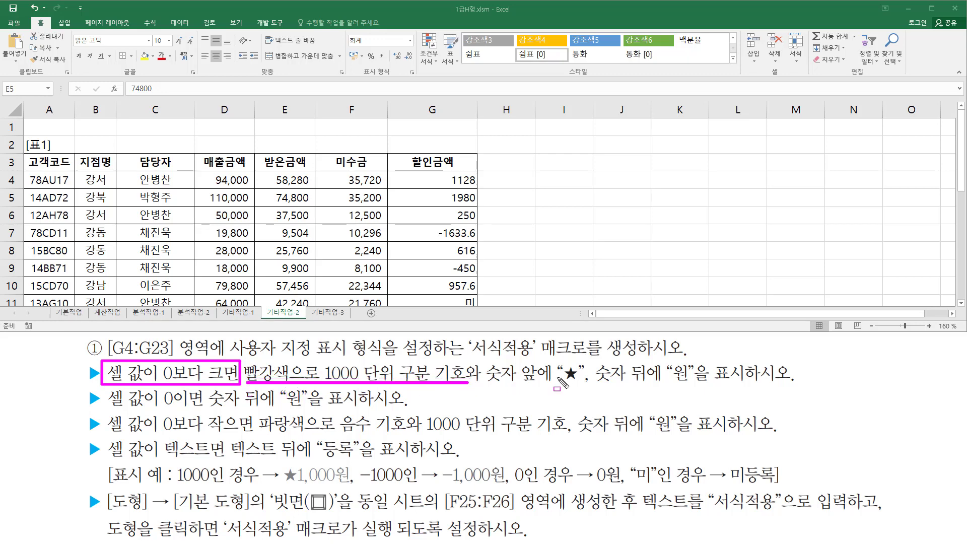
pyautogui.moveTo(557, 383); pyautogui.dragTo(577, 383)
pyautogui.moveTo(674, 383); pyautogui.dragTo(688, 383)
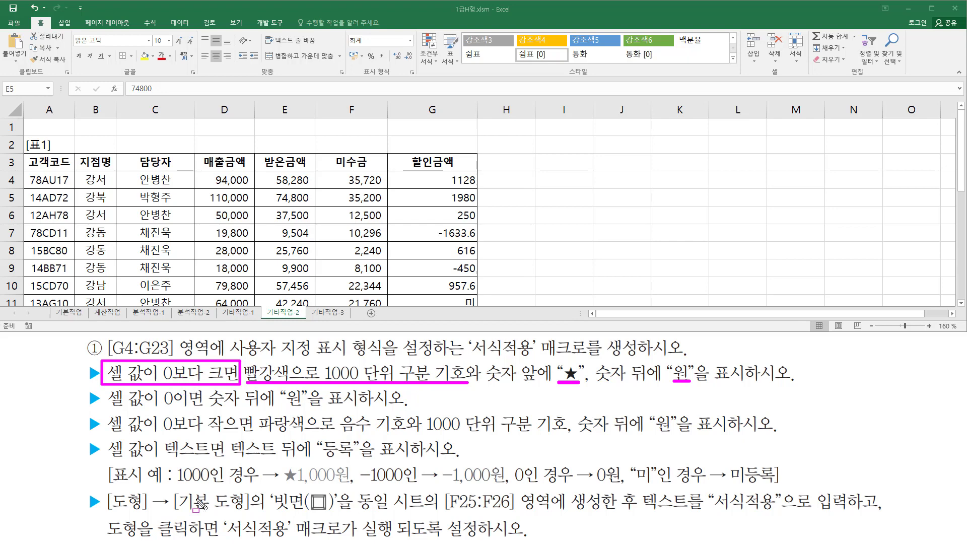
pyautogui.moveTo(176, 484); pyautogui.dragTo(255, 484)
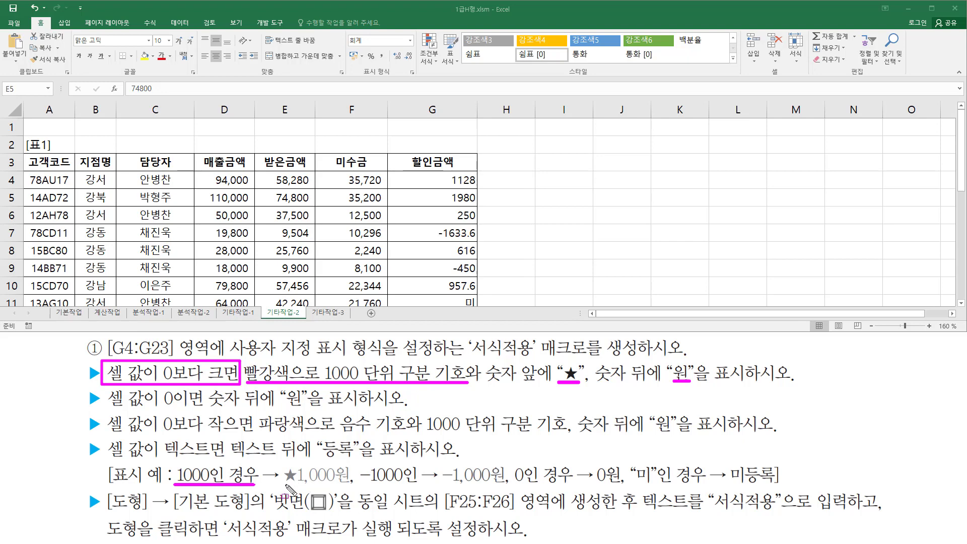
pyautogui.moveTo(284, 484); pyautogui.dragTo(297, 484)
pyautogui.moveTo(298, 485); pyautogui.dragTo(333, 485)
pyautogui.moveTo(337, 485); pyautogui.dragTo(350, 485)
pyautogui.moveTo(103, 387); pyautogui.dragTo(206, 412)
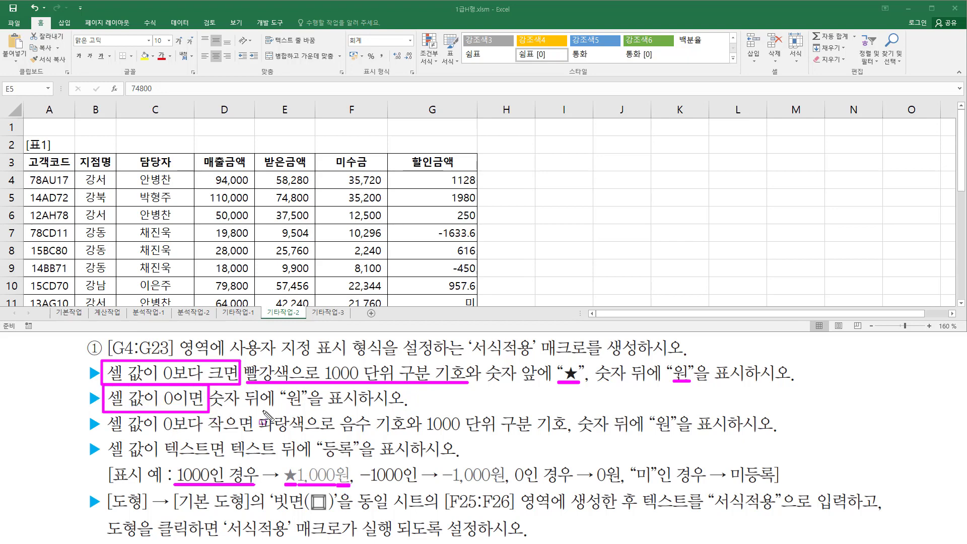
pyautogui.moveTo(215, 407); pyautogui.dragTo(353, 408)
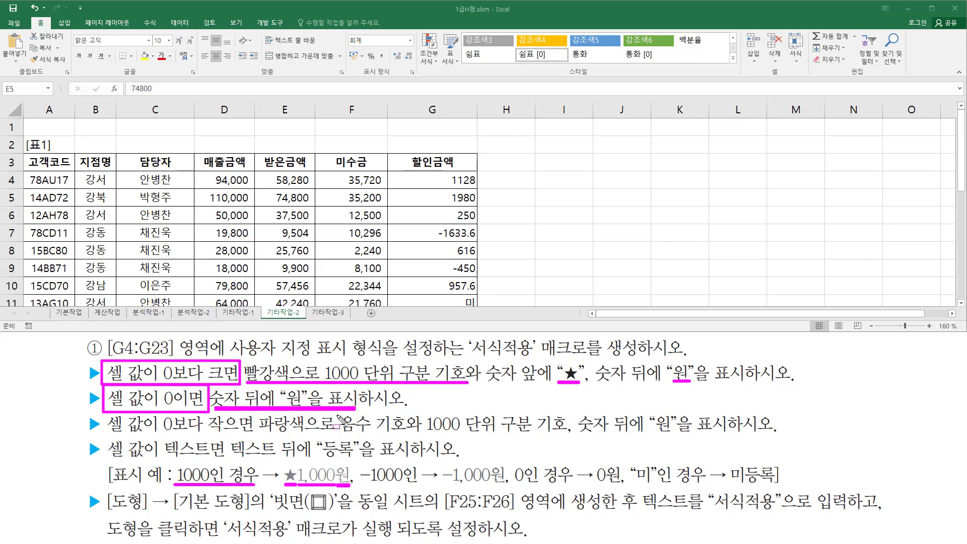
pyautogui.moveTo(512, 484); pyautogui.dragTo(621, 487)
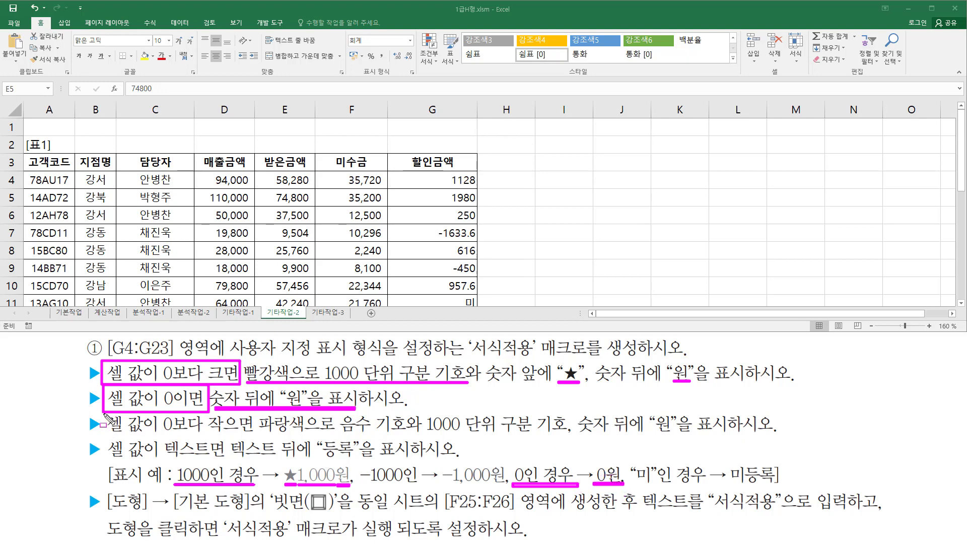
pyautogui.moveTo(104, 412); pyautogui.dragTo(258, 443)
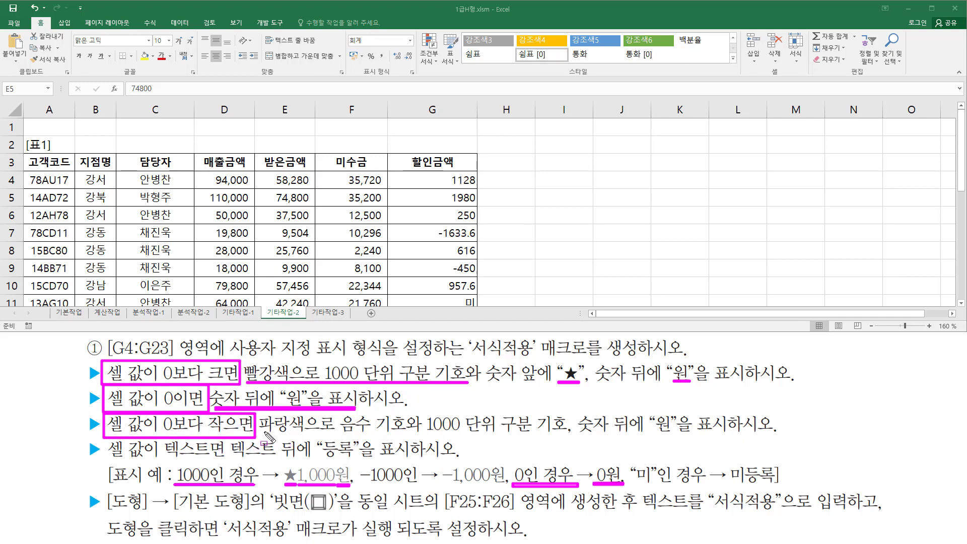
pyautogui.moveTo(261, 432); pyautogui.dragTo(568, 434)
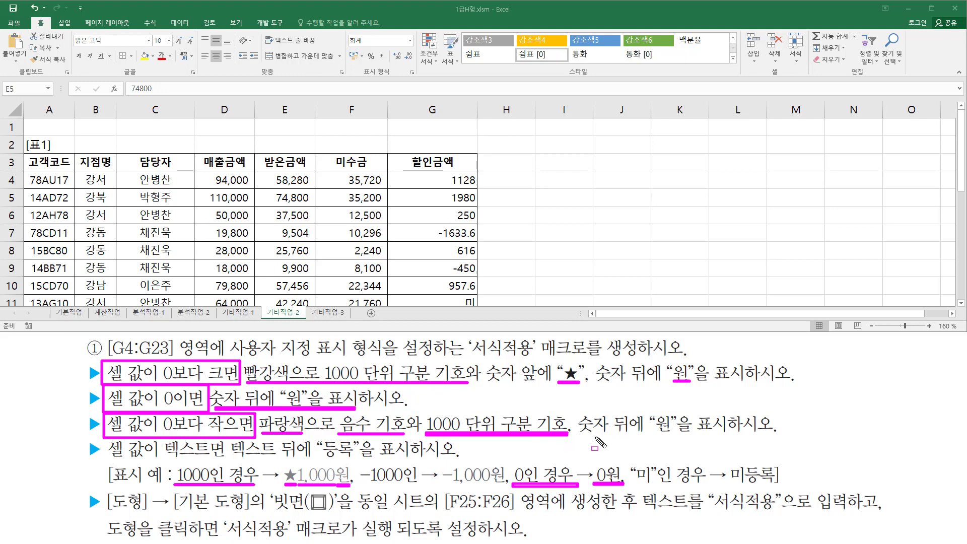
pyautogui.moveTo(653, 434); pyautogui.dragTo(671, 435)
pyautogui.moveTo(360, 487); pyautogui.dragTo(404, 486)
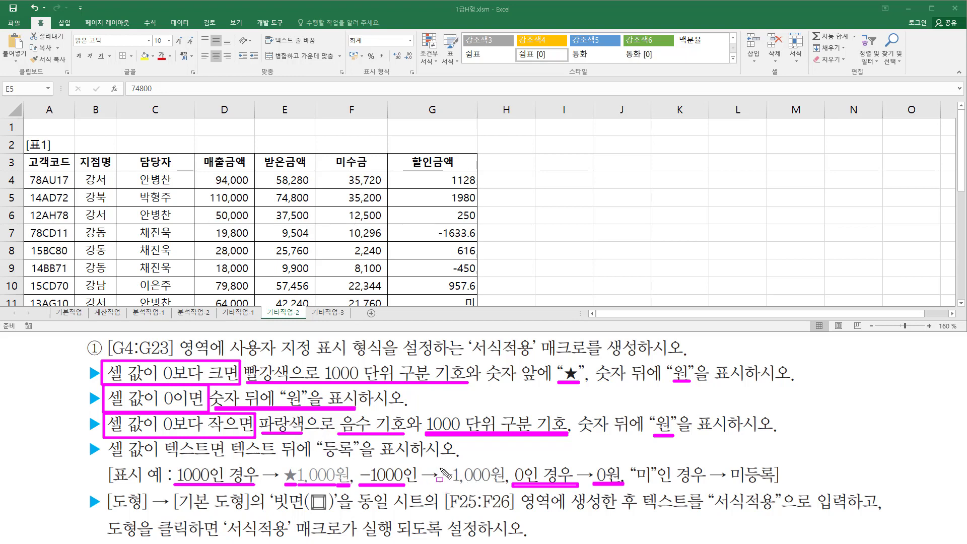
pyautogui.moveTo(439, 485); pyautogui.dragTo(491, 486)
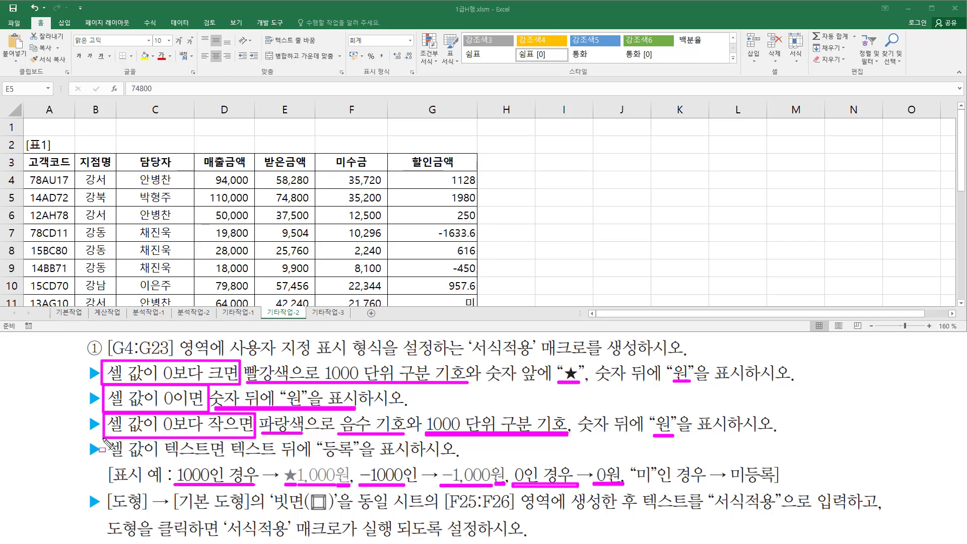
pyautogui.moveTo(103, 440); pyautogui.dragTo(210, 461)
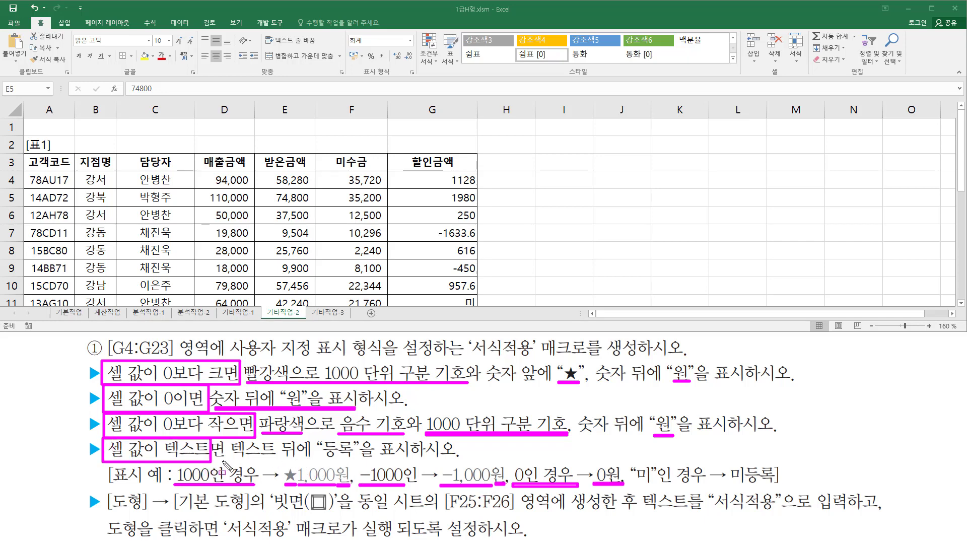
pyautogui.moveTo(320, 459); pyautogui.dragTo(356, 459)
pyautogui.moveTo(633, 485); pyautogui.dragTo(649, 485)
pyautogui.moveTo(729, 484); pyautogui.dragTo(779, 487)
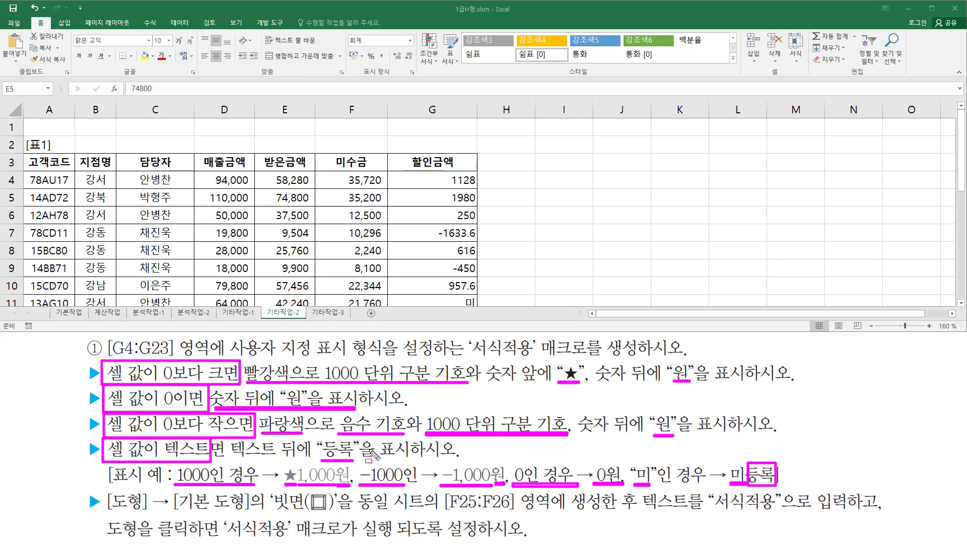
pyautogui.press('e')
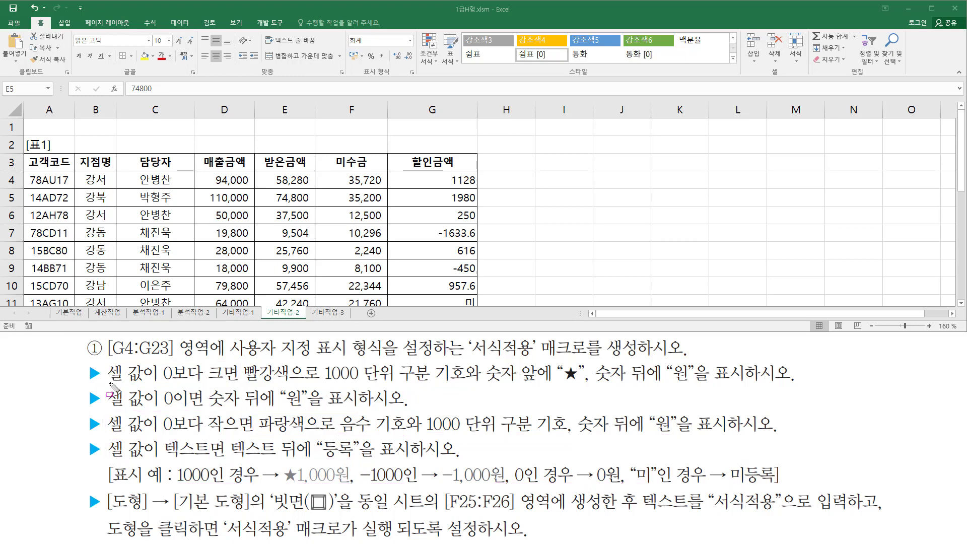
pyautogui.moveTo(109, 384); pyautogui.dragTo(219, 384)
pyautogui.moveTo(150, 409); pyautogui.dragTo(221, 414)
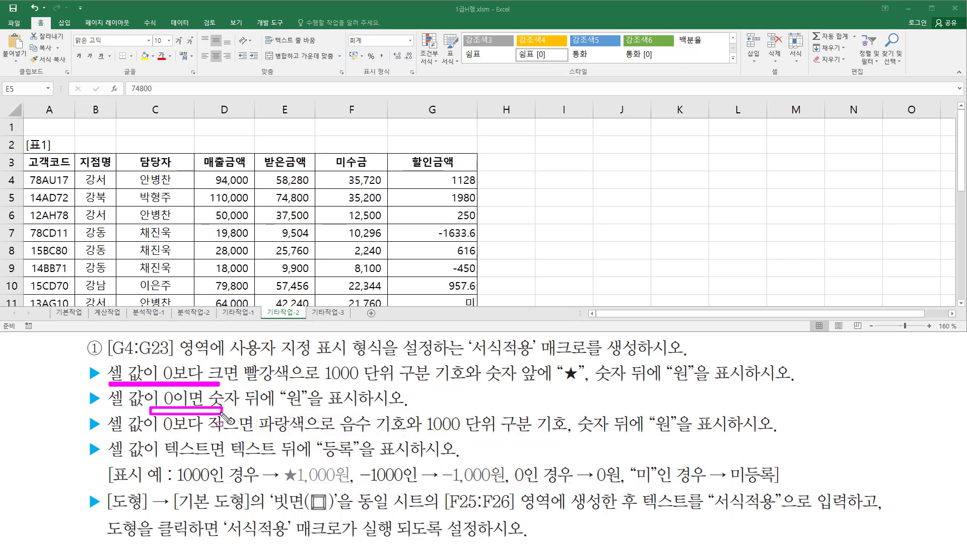
pyautogui.moveTo(163, 431); pyautogui.dragTo(239, 431)
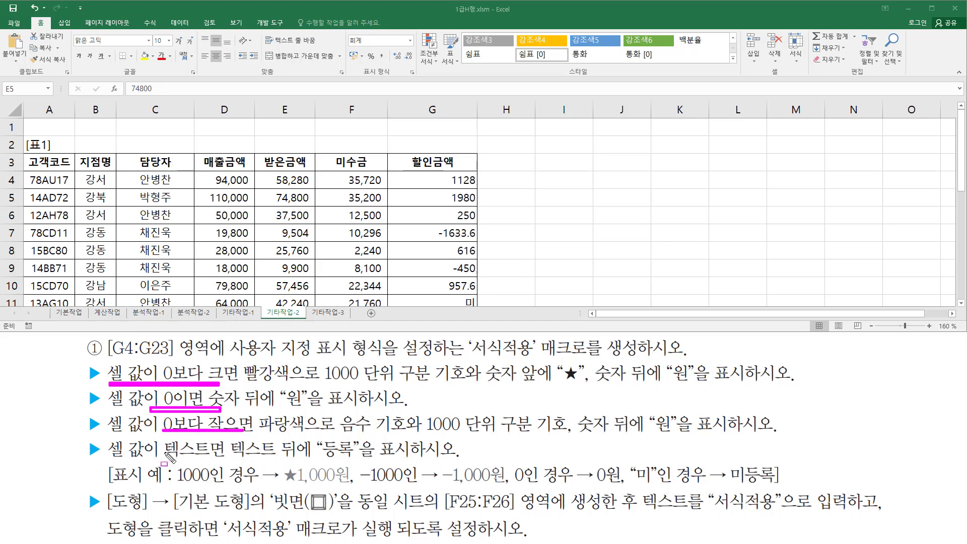
pyautogui.moveTo(160, 460); pyautogui.dragTo(214, 460)
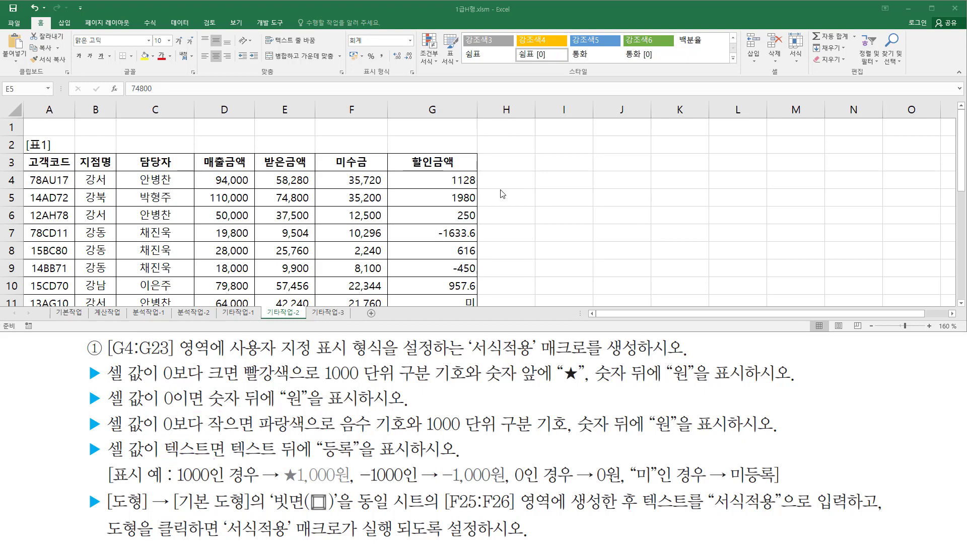
# - Enter the format section order '양수;음수;0;텍스트' as a note in cell I5
pyautogui.click(558, 199)
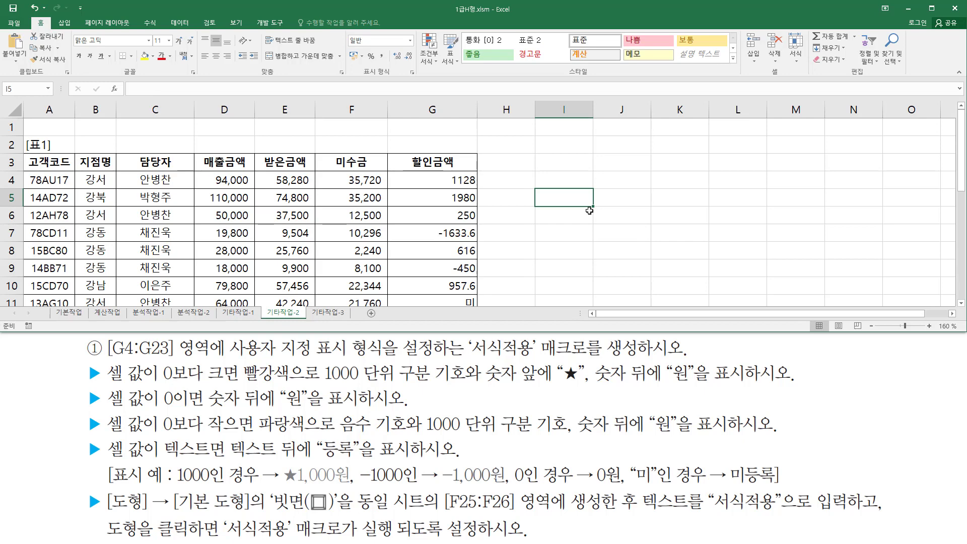
pyautogui.write('야수')
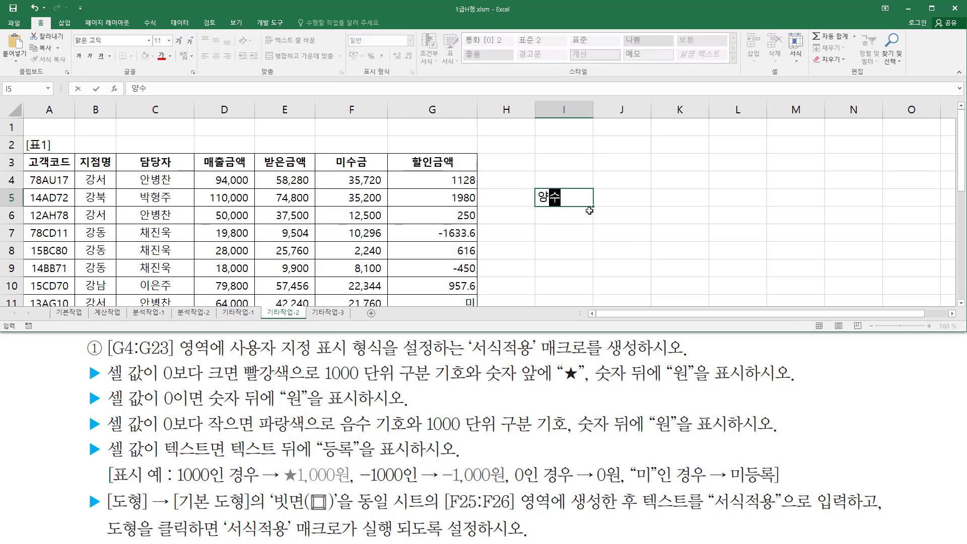
pyautogui.write(';음ㅅ')
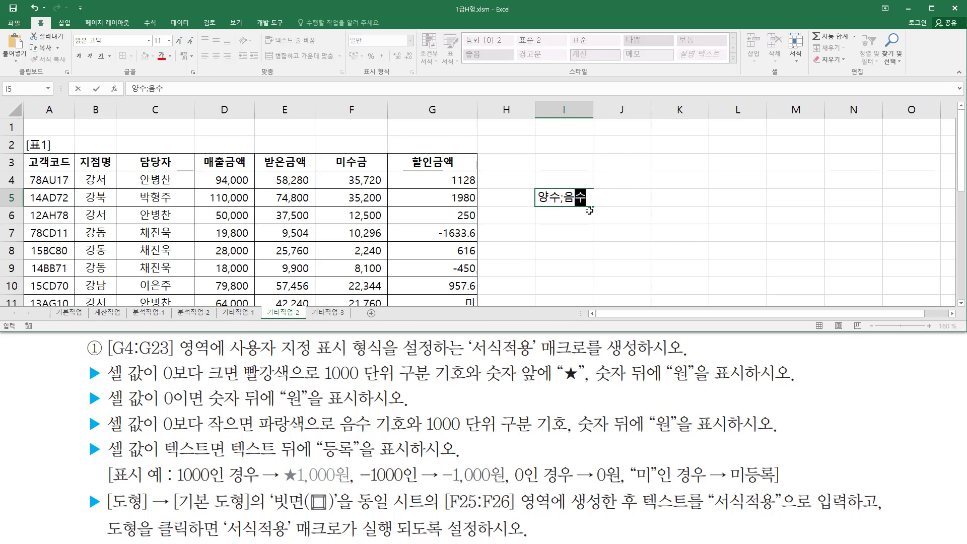
pyautogui.write(';0;텍스트')
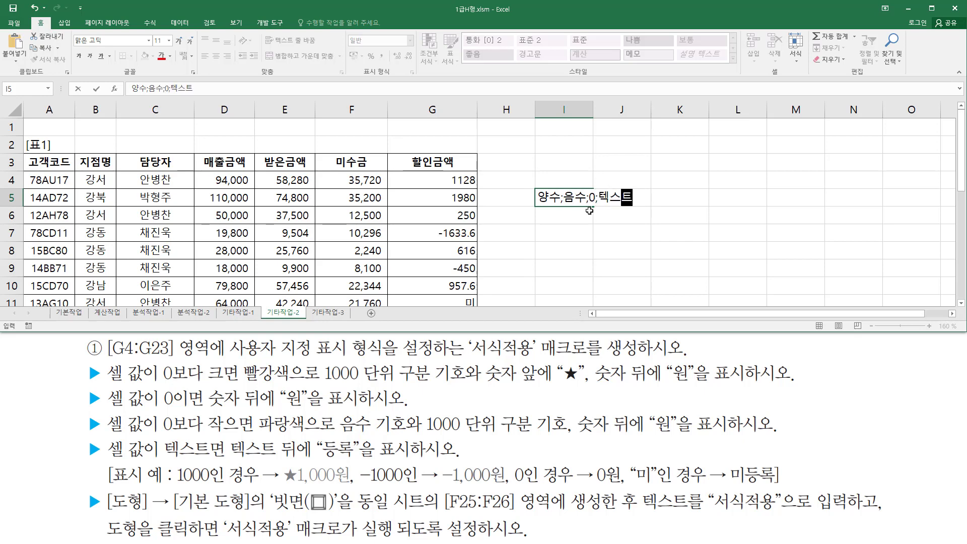
pyautogui.press('Return')
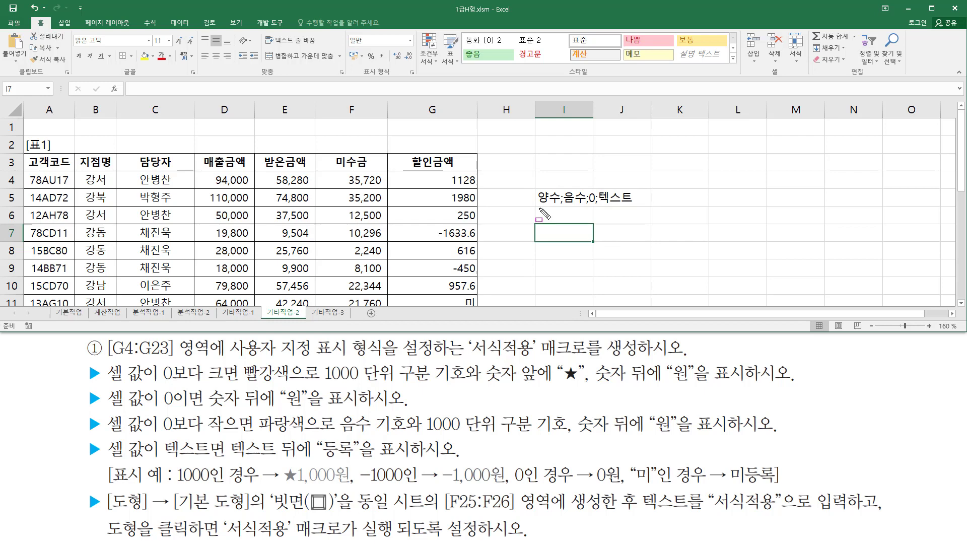
pyautogui.moveTo(538, 208); pyautogui.dragTo(638, 208)
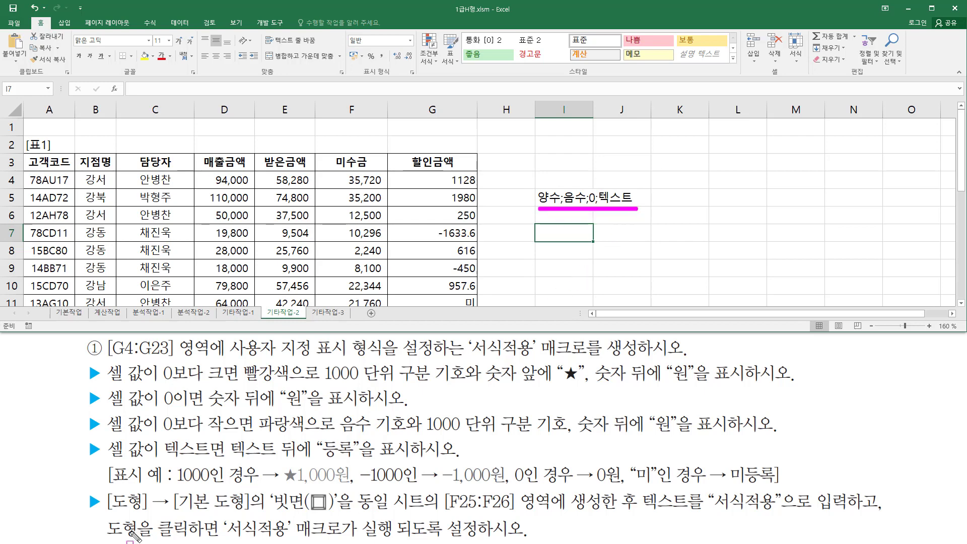
# - Review the instruction for the '빗면' shape that runs the '서식적용' macro and examine its target range F25:F26
pyautogui.moveTo(106, 489)
pyautogui.mouseDown()
pyautogui.moveTo(128, 516)
pyautogui.moveTo(342, 513)
pyautogui.mouseUp()
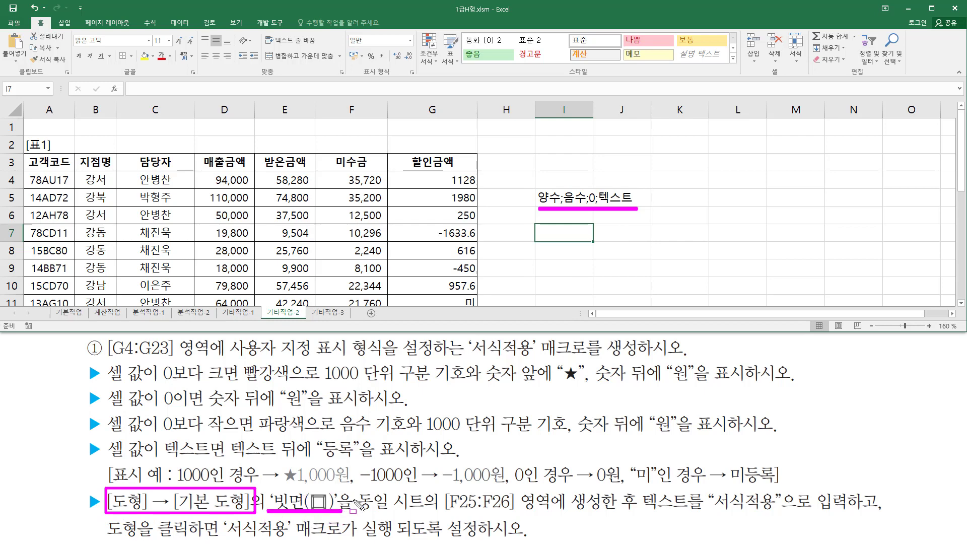
pyautogui.moveTo(443, 488)
pyautogui.mouseDown()
pyautogui.moveTo(463, 512)
pyautogui.moveTo(849, 515)
pyautogui.mouseUp()
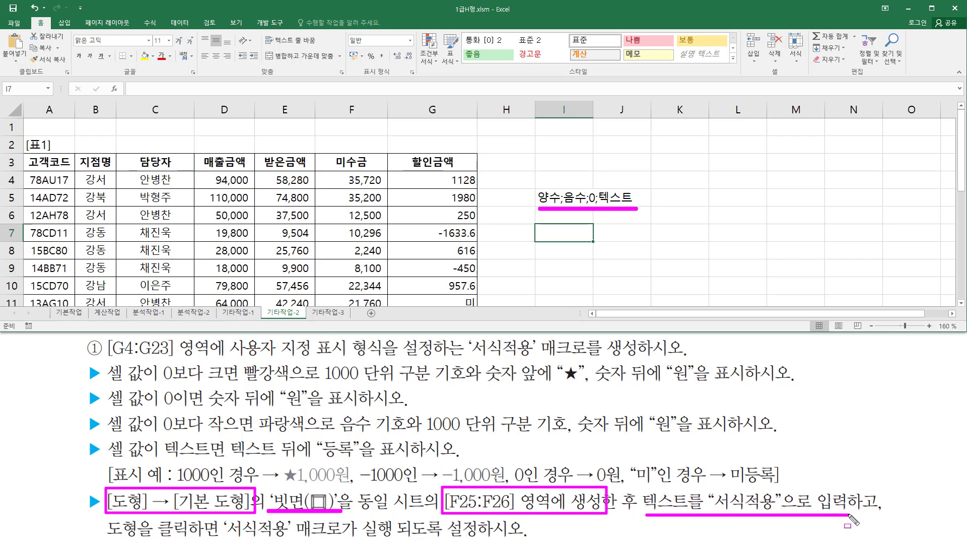
pyautogui.moveTo(108, 540); pyautogui.dragTo(478, 538)
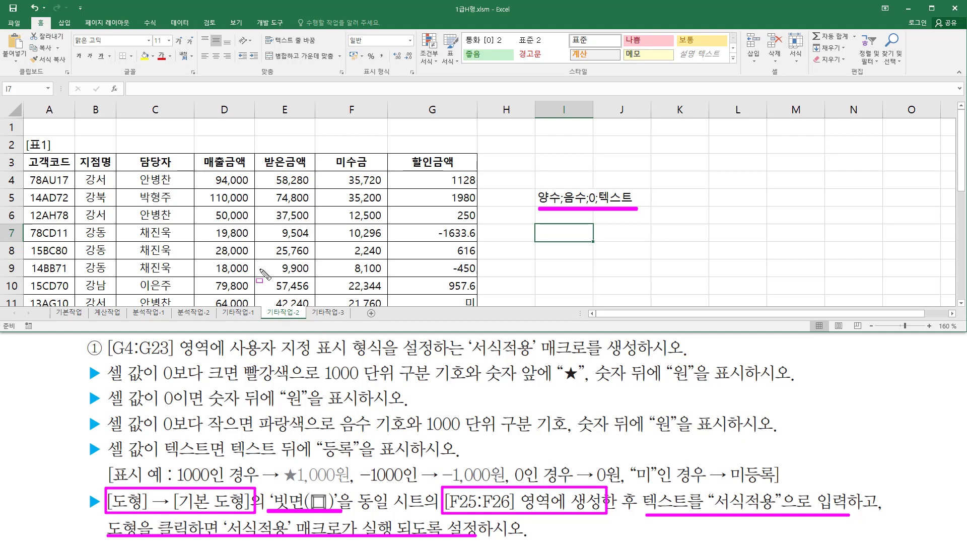
pyautogui.press('Escape')
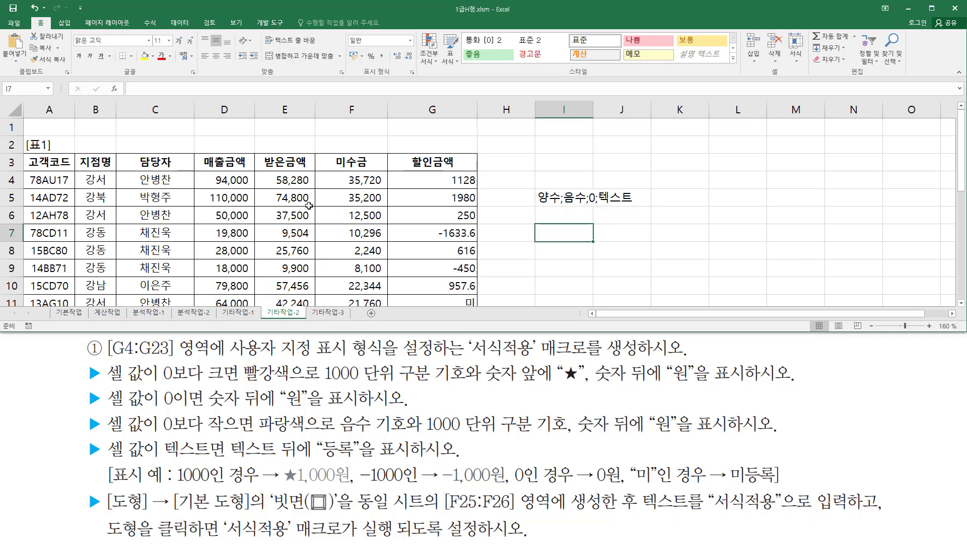
pyautogui.click(292, 198)
pyautogui.scroll(-7, 310, 207)
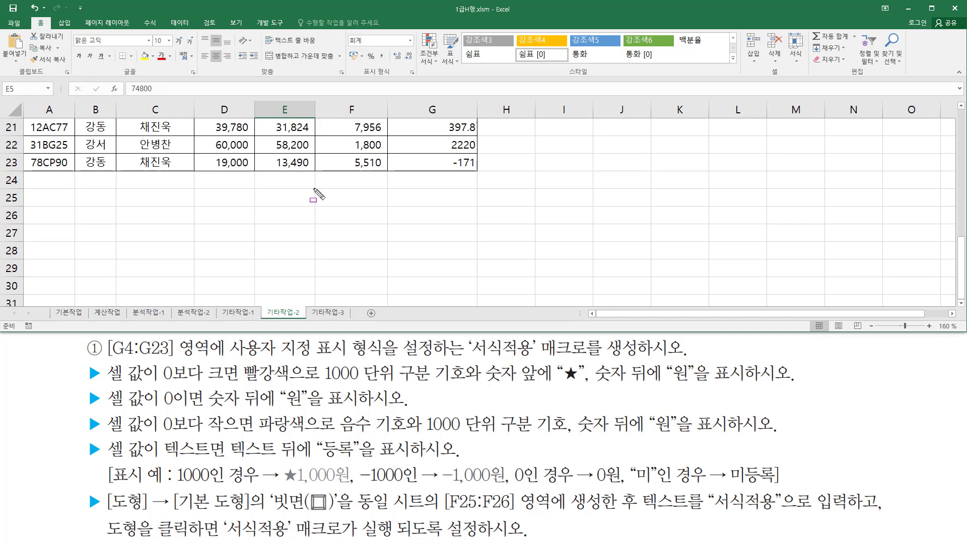
pyautogui.moveTo(316, 192); pyautogui.dragTo(389, 225)
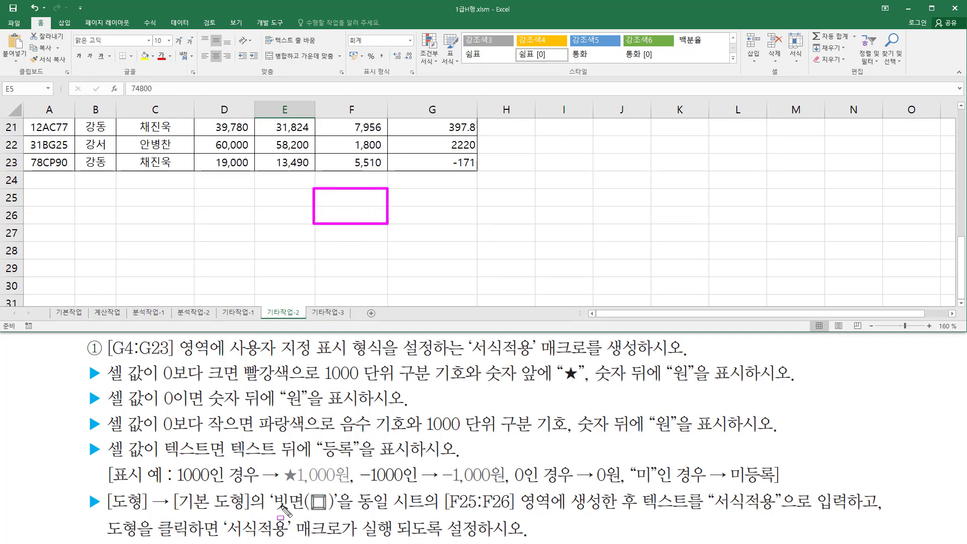
pyautogui.moveTo(277, 517); pyautogui.dragTo(336, 517)
pyautogui.press('Escape')
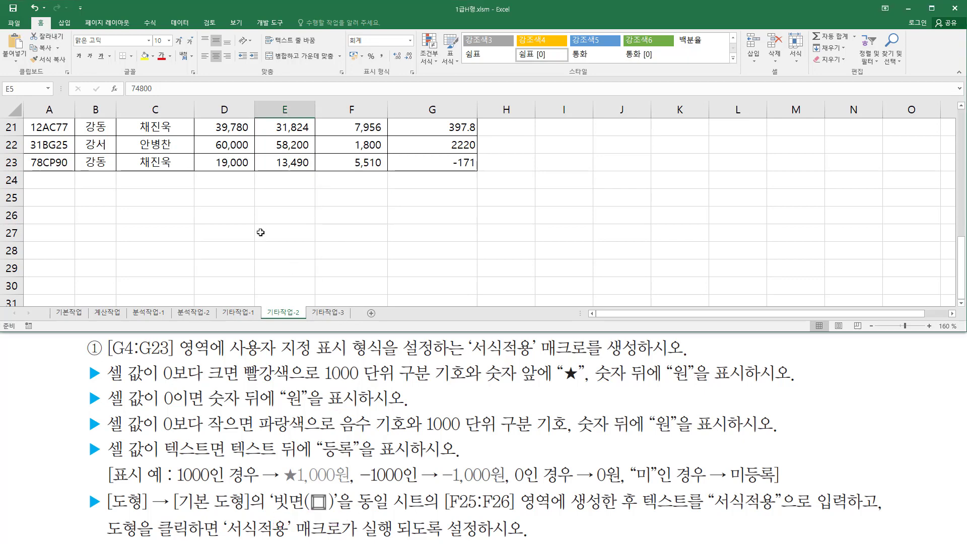
# - Draw a '빗면' basic shape that exactly covers cells F25:F26
pyautogui.click(63, 23)
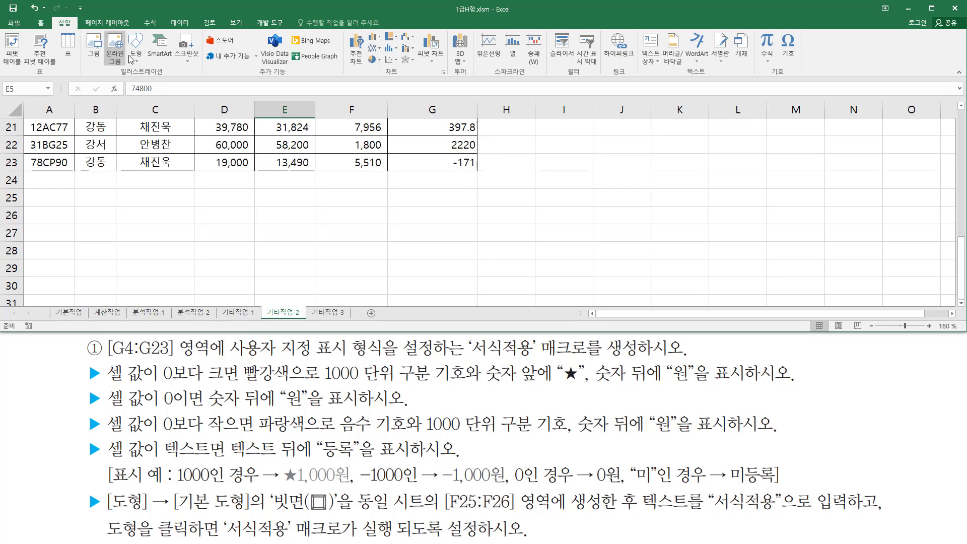
pyautogui.click(143, 60)
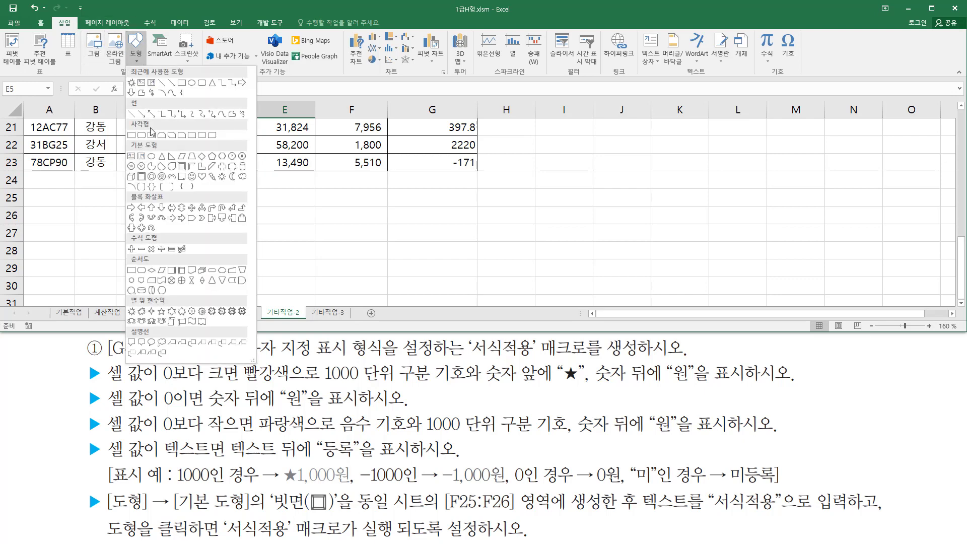
pyautogui.click(142, 178)
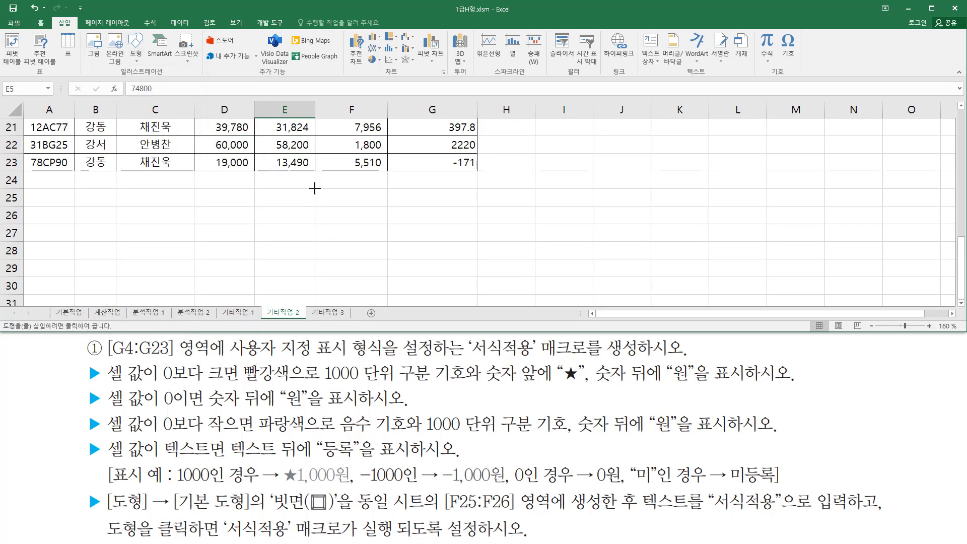
pyautogui.moveTo(315, 188); pyautogui.dragTo(387, 223)
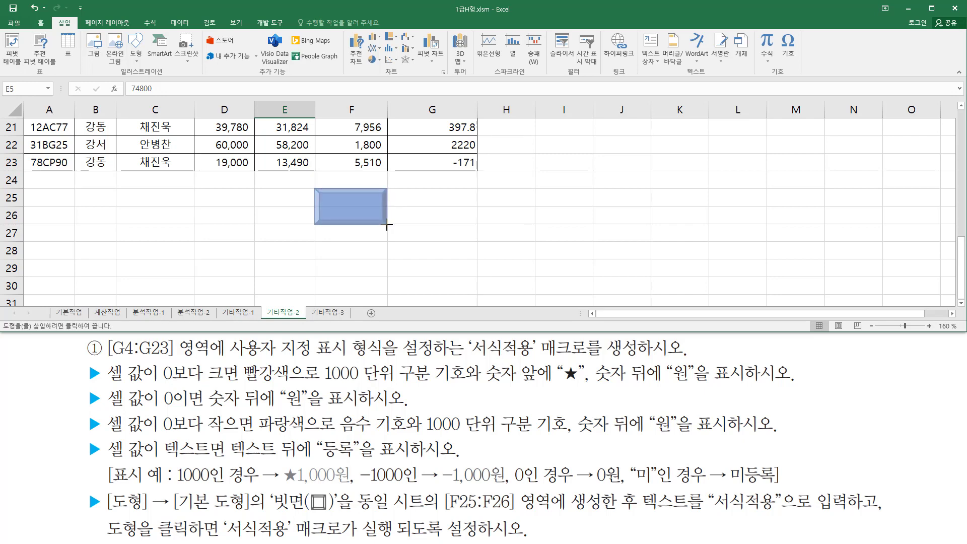
pyautogui.moveTo(387, 224); pyautogui.dragTo(387, 224)
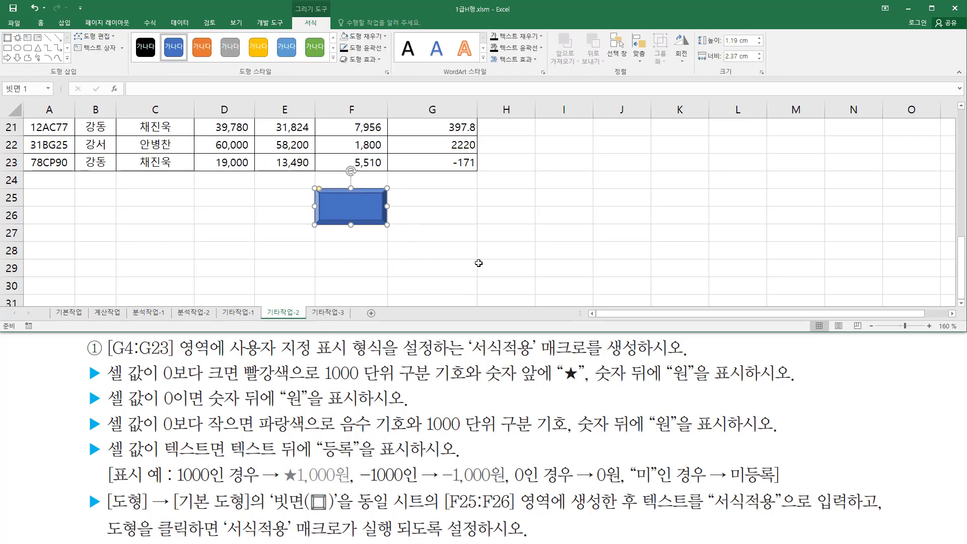
# - Assign a macro named '서식적용' to the '빗면' shape and choose to record it
pyautogui.rightClick(370, 200)
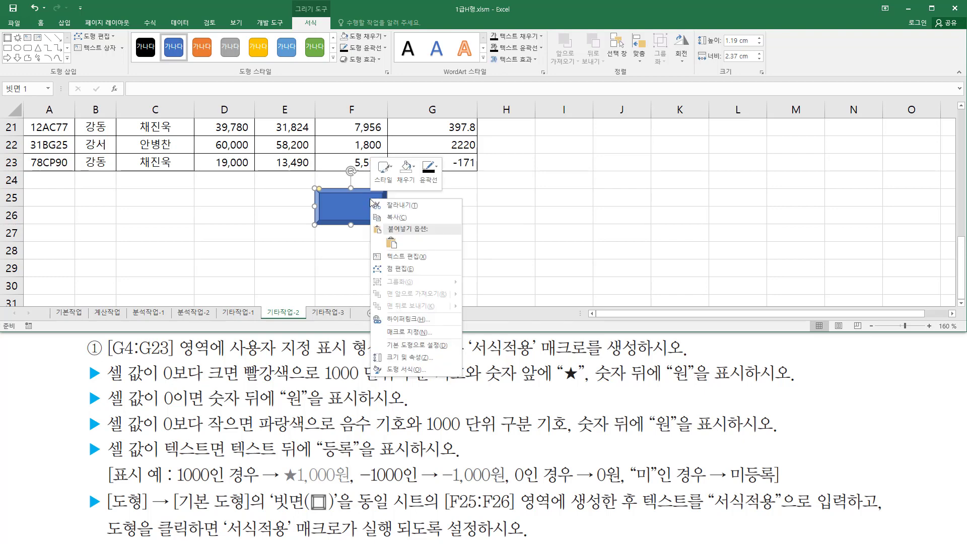
pyautogui.click(407, 333)
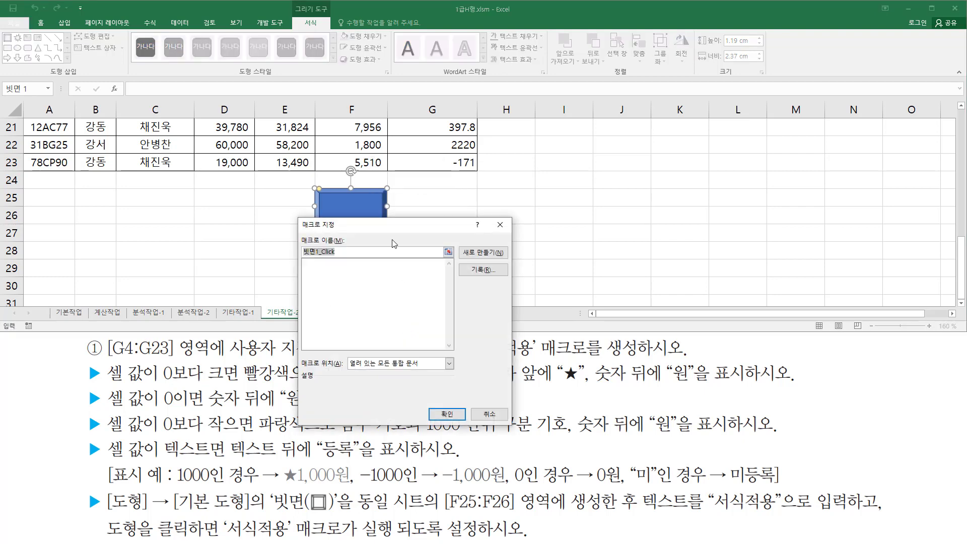
pyautogui.moveTo(378, 228); pyautogui.dragTo(526, 123)
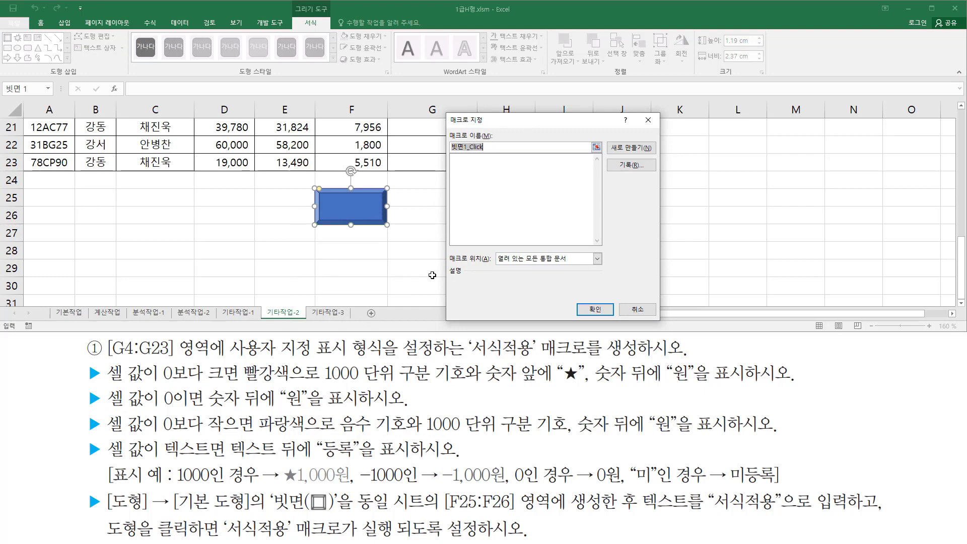
pyautogui.moveTo(444, 126)
pyautogui.mouseDown()
pyautogui.moveTo(451, 146)
pyautogui.moveTo(511, 160)
pyautogui.mouseUp()
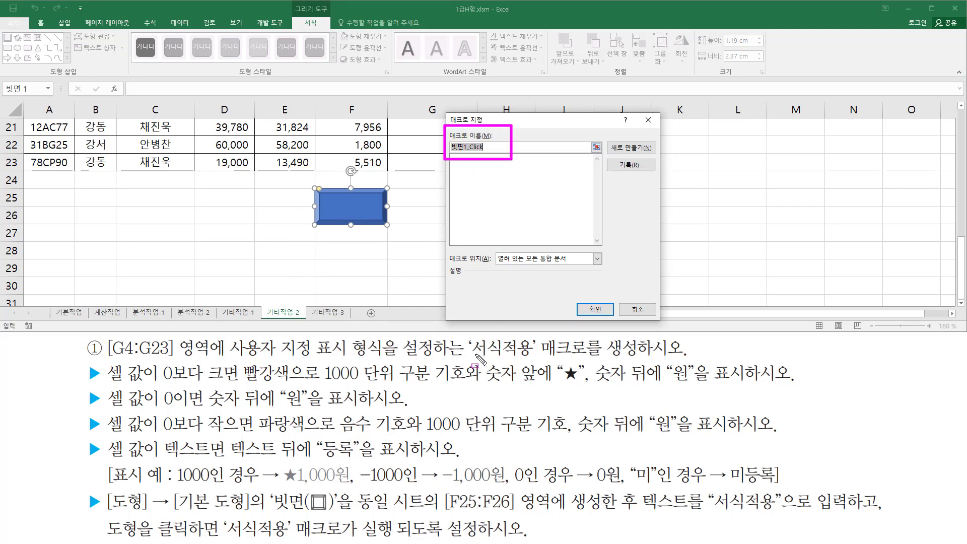
pyautogui.moveTo(463, 359); pyautogui.dragTo(643, 361)
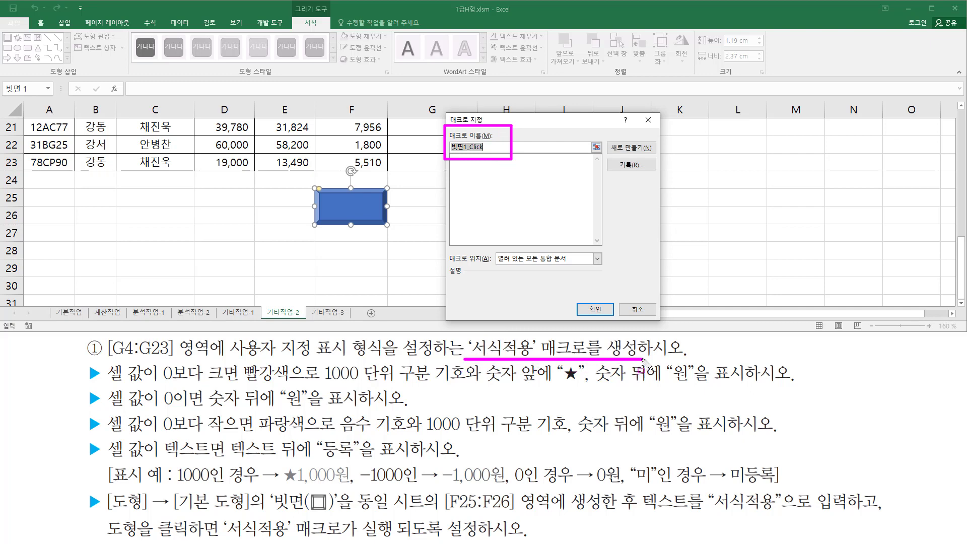
pyautogui.press('Escape')
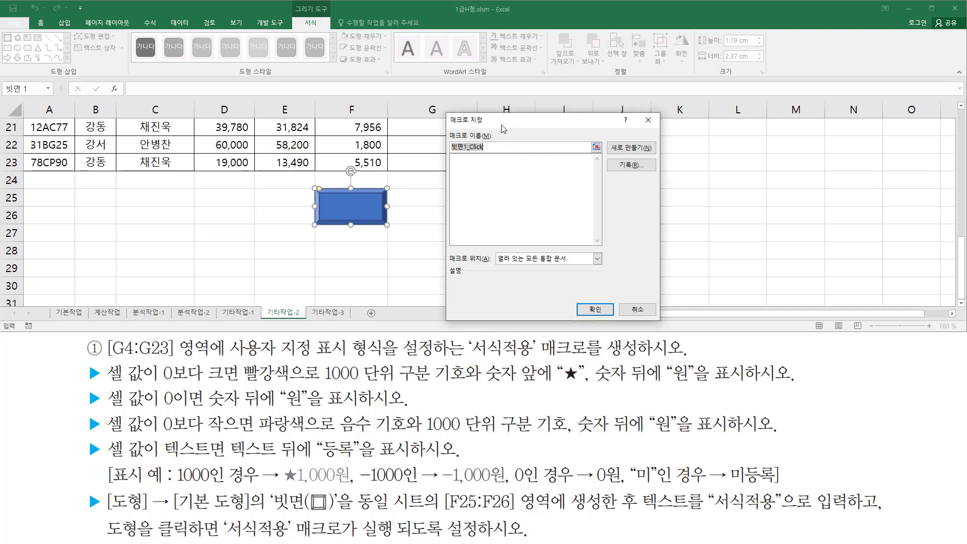
pyautogui.write('서식적용')
pyautogui.moveTo(447, 127); pyautogui.dragTo(511, 155)
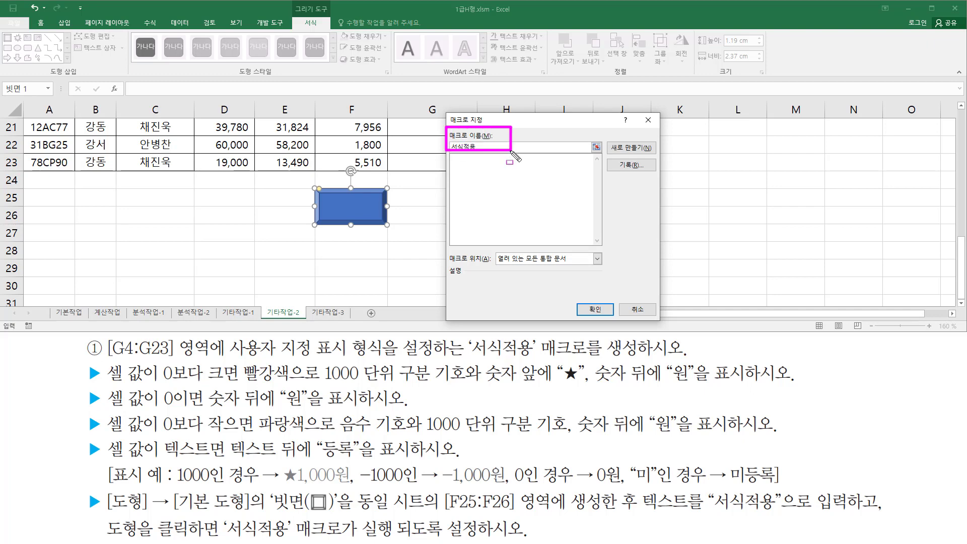
pyautogui.moveTo(613, 156)
pyautogui.mouseDown()
pyautogui.moveTo(653, 172)
pyautogui.moveTo(633, 175)
pyautogui.mouseUp()
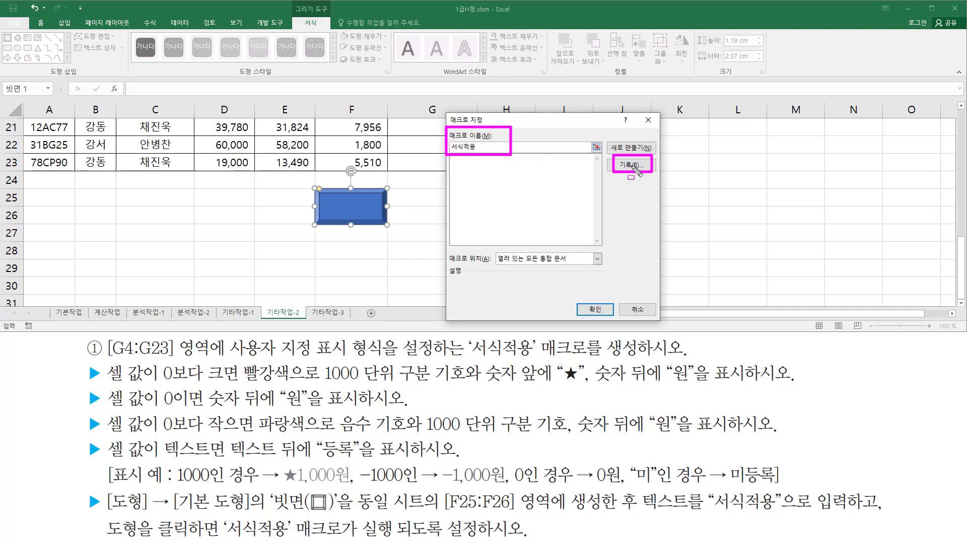
pyautogui.click(633, 166)
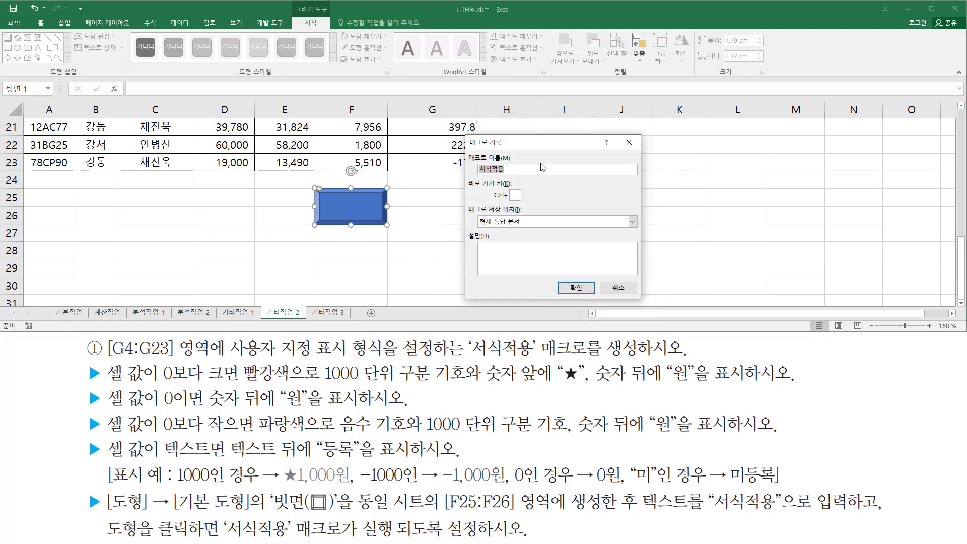
# - Start recording the '서식적용' macro, stored in the current workbook ('현재 통합 문서') without a shortcut key
pyautogui.hotkey('ctrl', 'alt', 'd')
pyautogui.moveTo(460, 131)
pyautogui.mouseDown()
pyautogui.moveTo(613, 295)
pyautogui.moveTo(650, 301)
pyautogui.mouseUp()
pyautogui.press('Escape')
pyautogui.moveTo(465, 150)
pyautogui.mouseDown()
pyautogui.moveTo(482, 175)
pyautogui.moveTo(527, 175)
pyautogui.mouseUp()
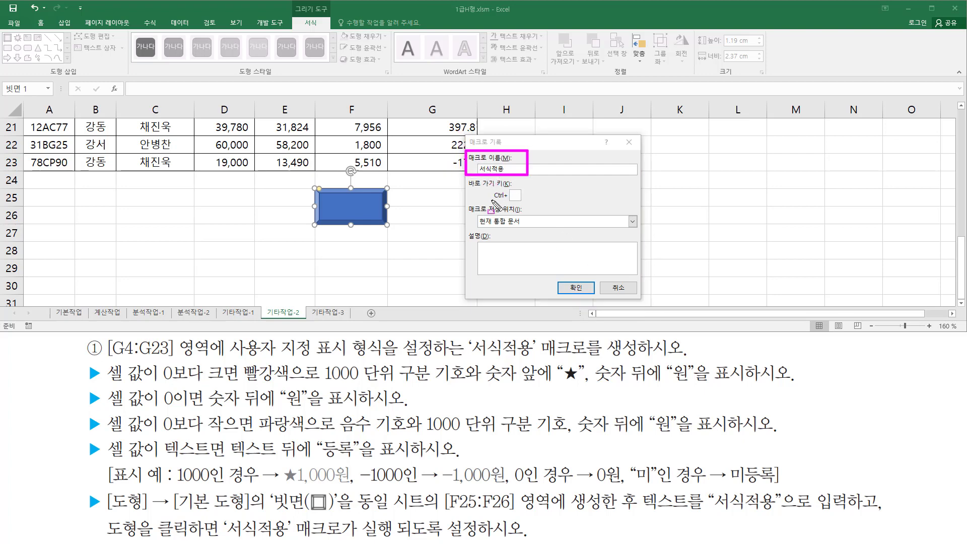
pyautogui.moveTo(468, 202)
pyautogui.mouseDown()
pyautogui.moveTo(484, 230)
pyautogui.moveTo(542, 230)
pyautogui.mouseUp()
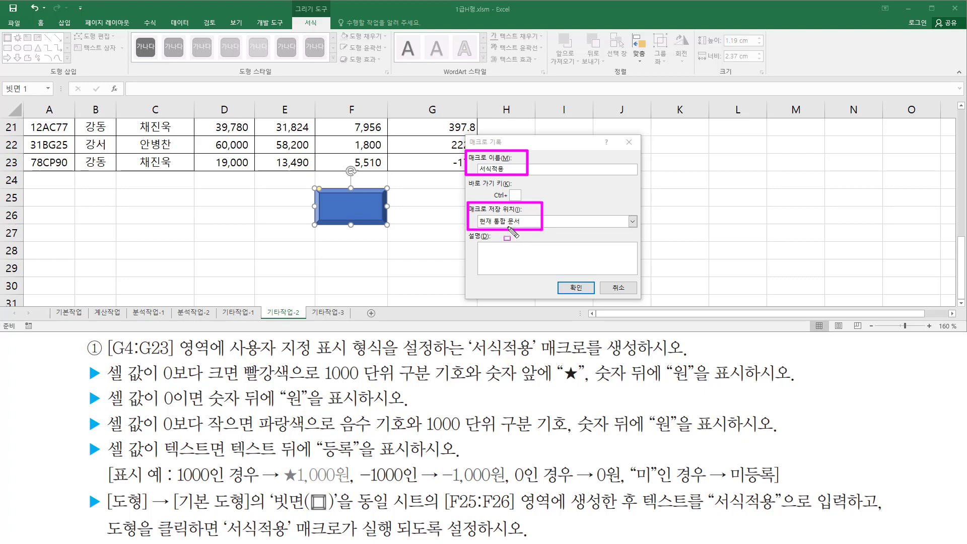
pyautogui.moveTo(562, 273); pyautogui.dragTo(591, 305)
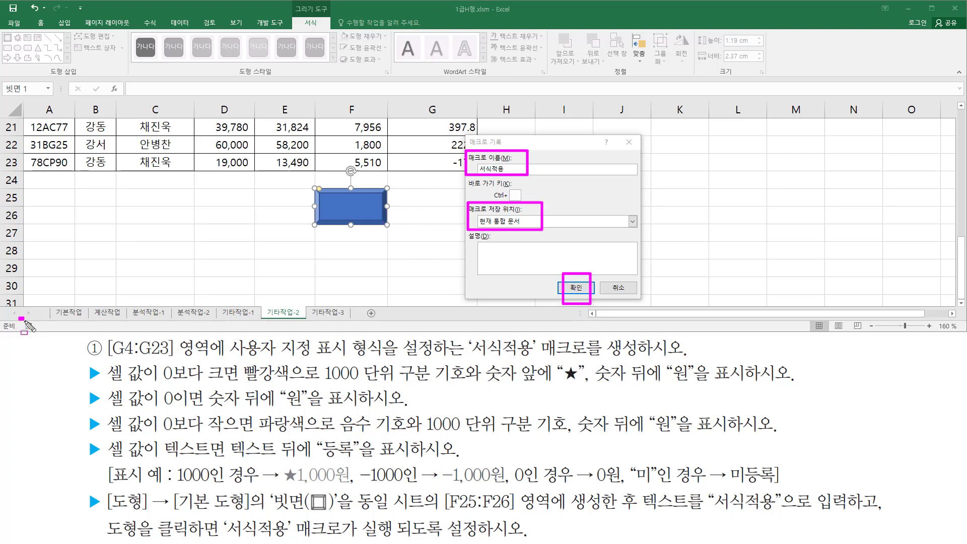
pyautogui.moveTo(25, 323); pyautogui.dragTo(39, 335)
pyautogui.press('Escape')
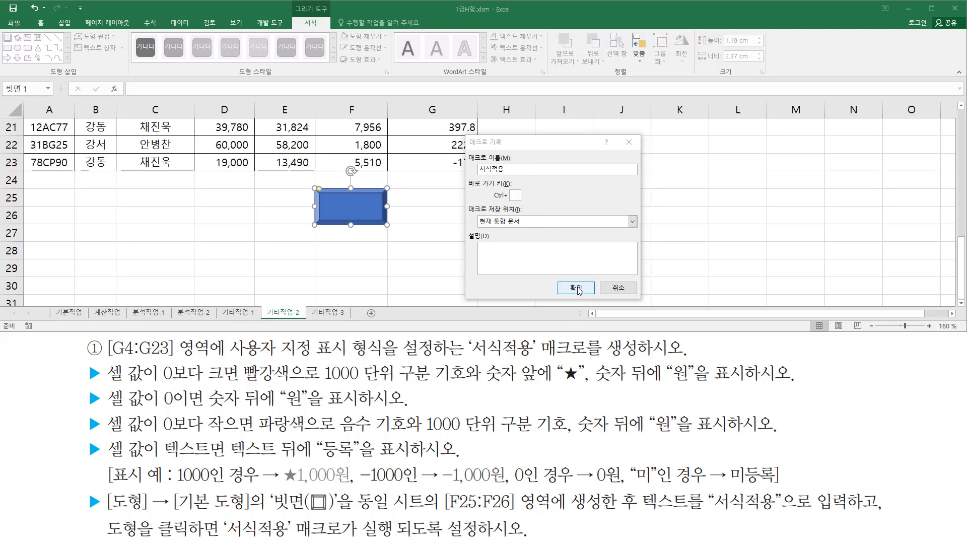
pyautogui.click(576, 288)
pyautogui.hotkey('ctrl', '2')
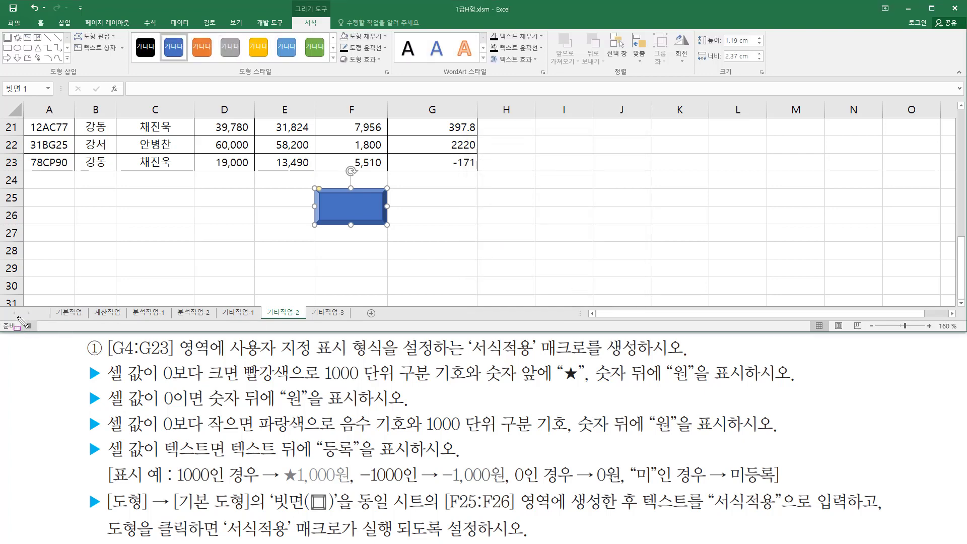
pyautogui.moveTo(18, 318); pyautogui.dragTo(43, 334)
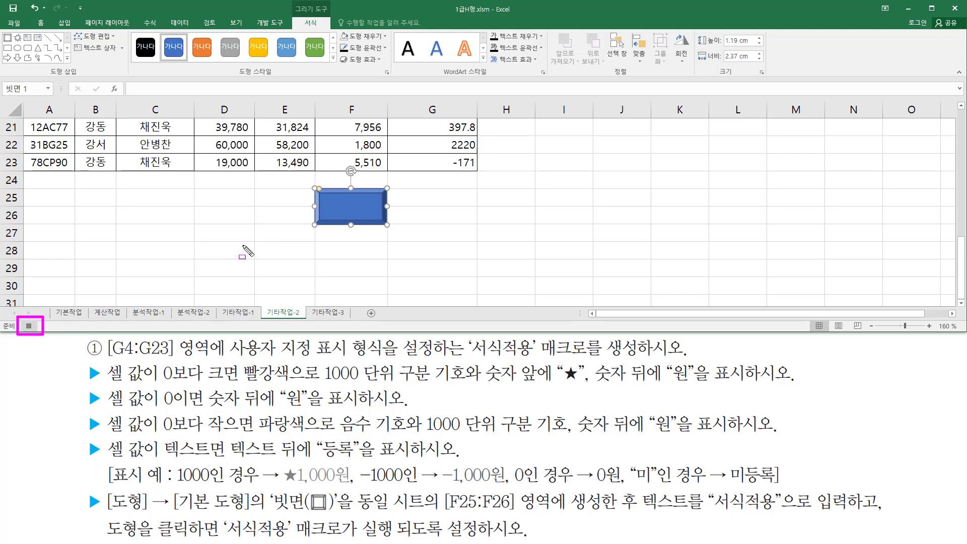
pyautogui.press('Escape')
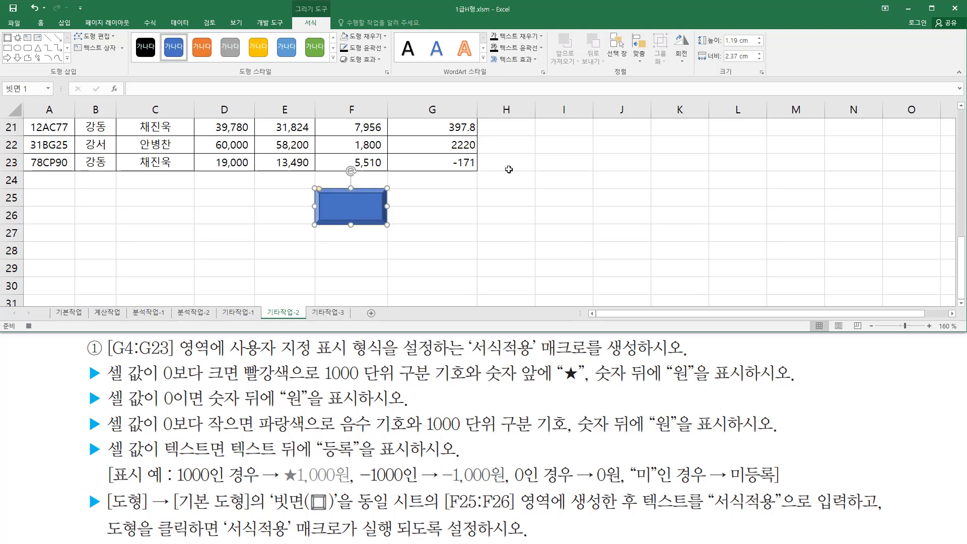
# - Select G4:G23, switch its number format to the '사용자 지정' category and clear the existing format code
pyautogui.scroll(7, 509, 169)
pyautogui.click(431, 180)
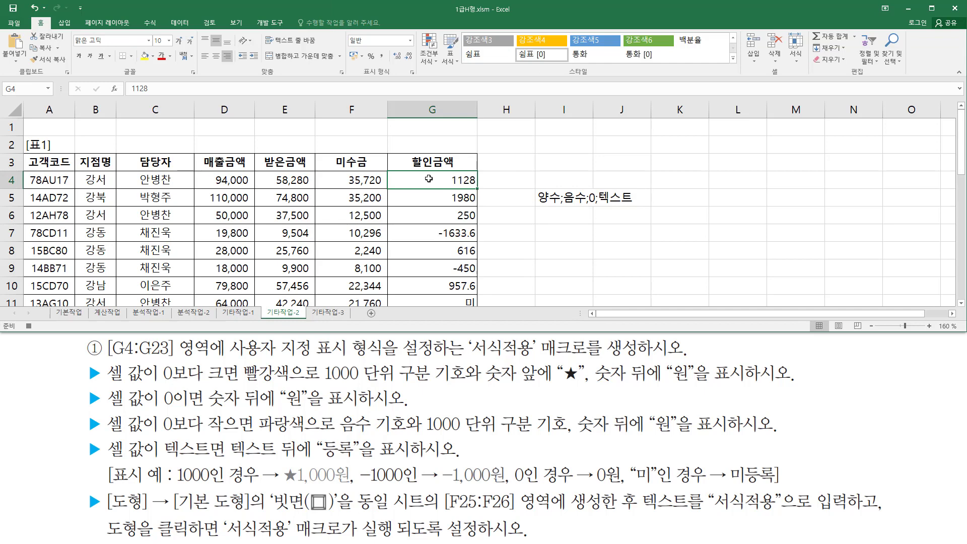
pyautogui.moveTo(429, 178); pyautogui.dragTo(423, 267)
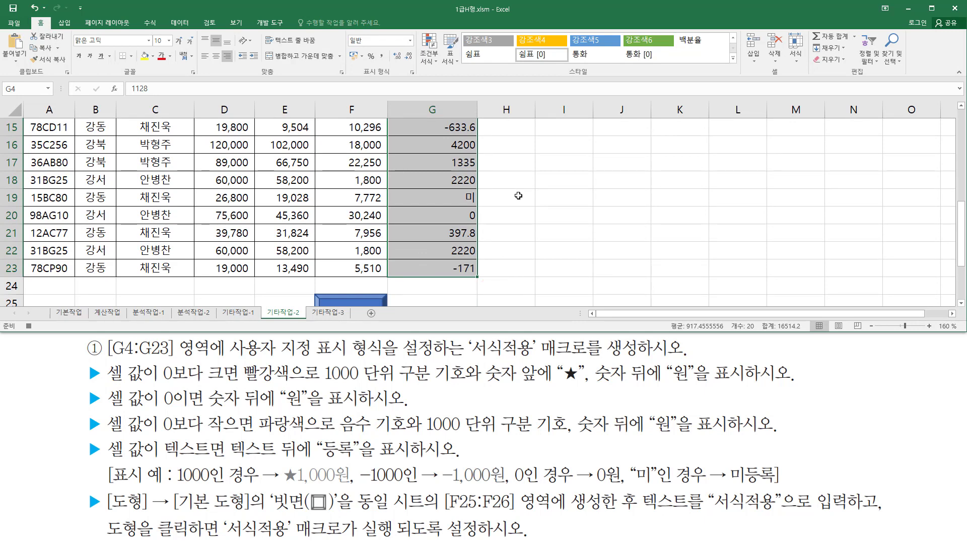
pyautogui.scroll(5, 518, 196)
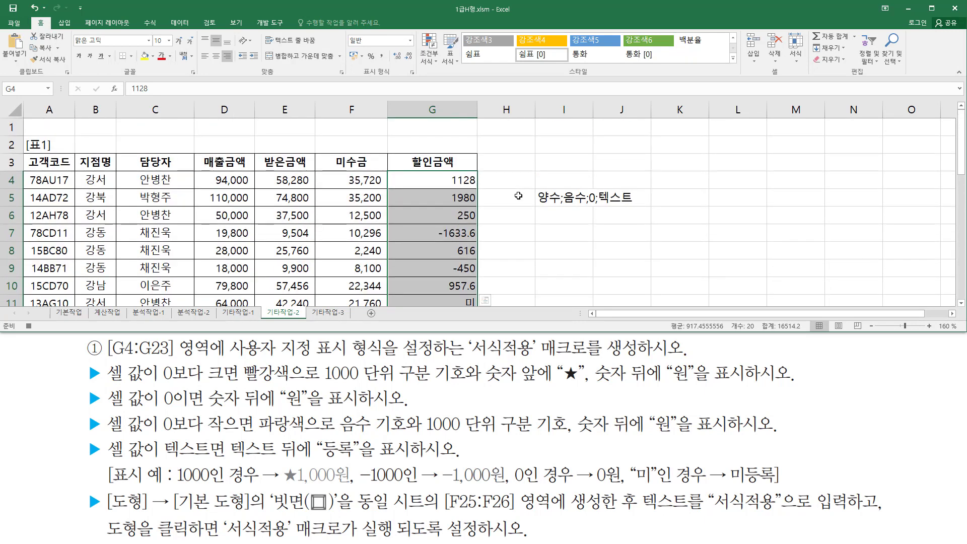
pyautogui.hotkey('ctrl', '1')
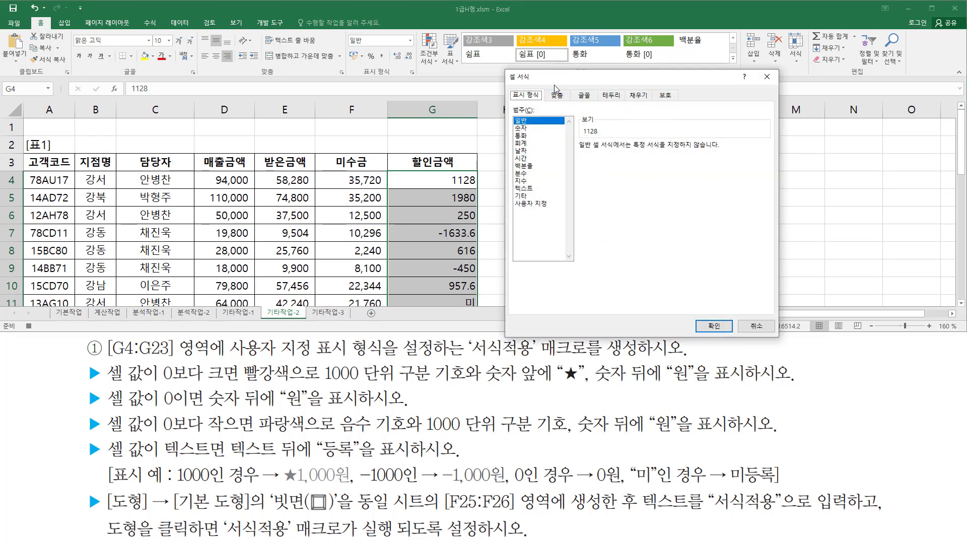
pyautogui.moveTo(556, 77); pyautogui.dragTo(149, 54)
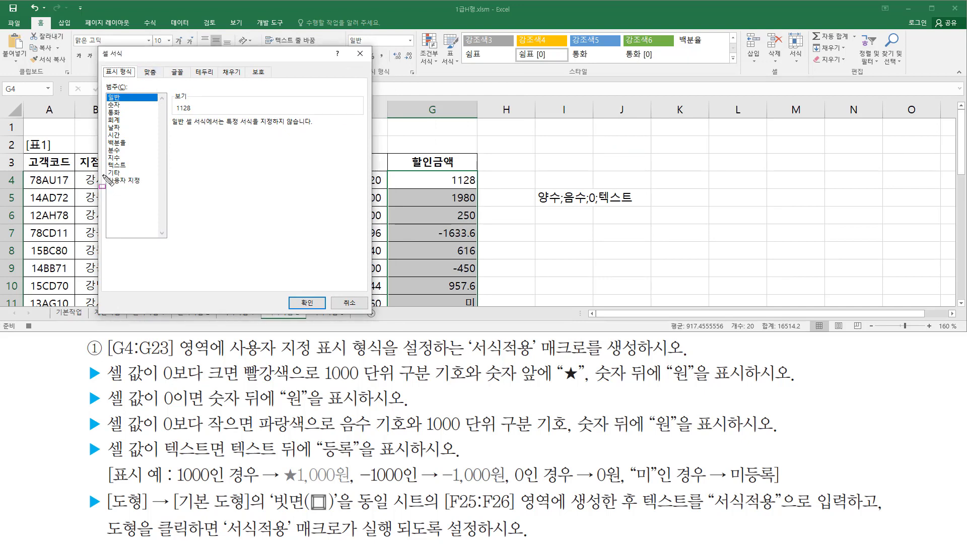
pyautogui.moveTo(103, 175); pyautogui.dragTo(146, 187)
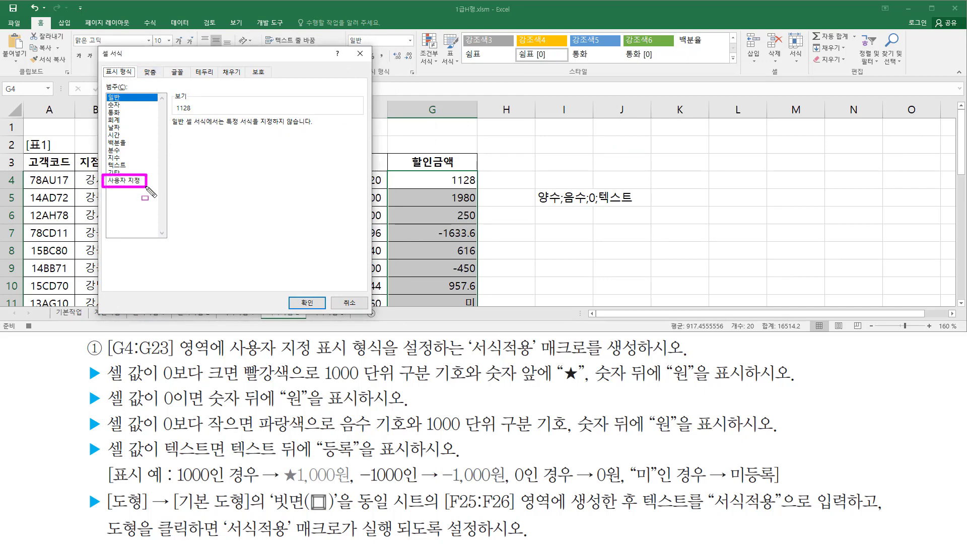
pyautogui.click(135, 181)
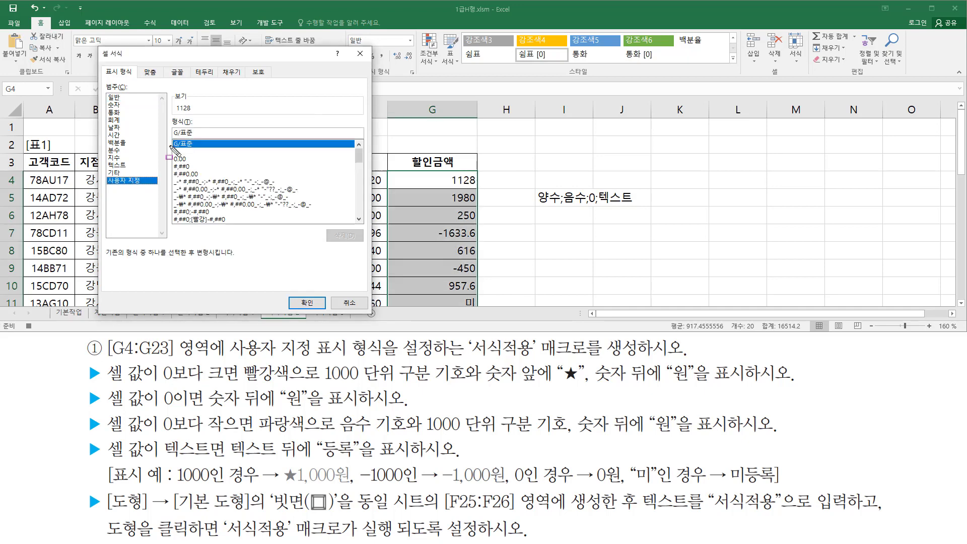
pyautogui.moveTo(165, 112)
pyautogui.mouseDown()
pyautogui.moveTo(170, 135)
pyautogui.moveTo(208, 138)
pyautogui.mouseUp()
pyautogui.press('Escape')
pyautogui.click(207, 132)
pyautogui.press('BackSpace')
pyautogui.press('BackSpace')
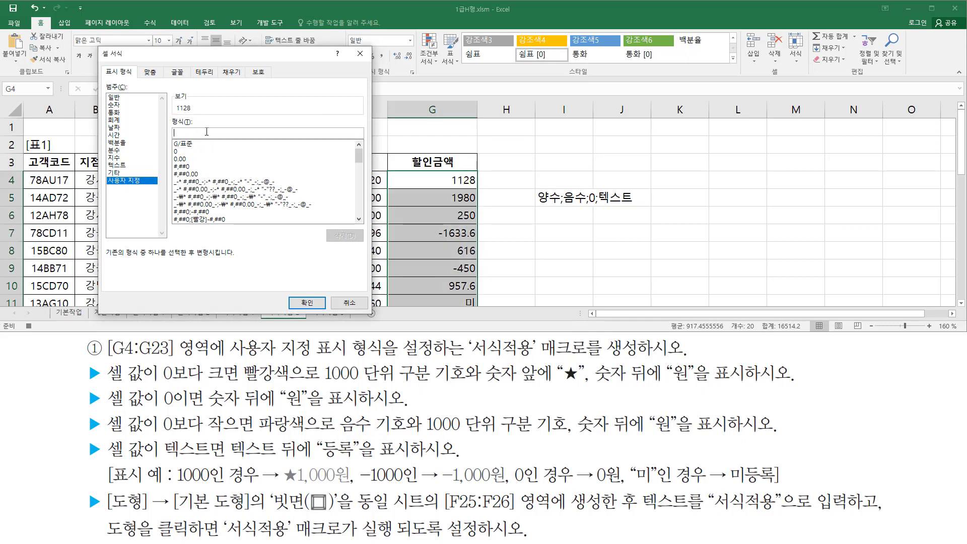
# - Begin the positive-value section of the custom format code with the colour code [빨강]
pyautogui.moveTo(531, 210); pyautogui.dragTo(647, 211)
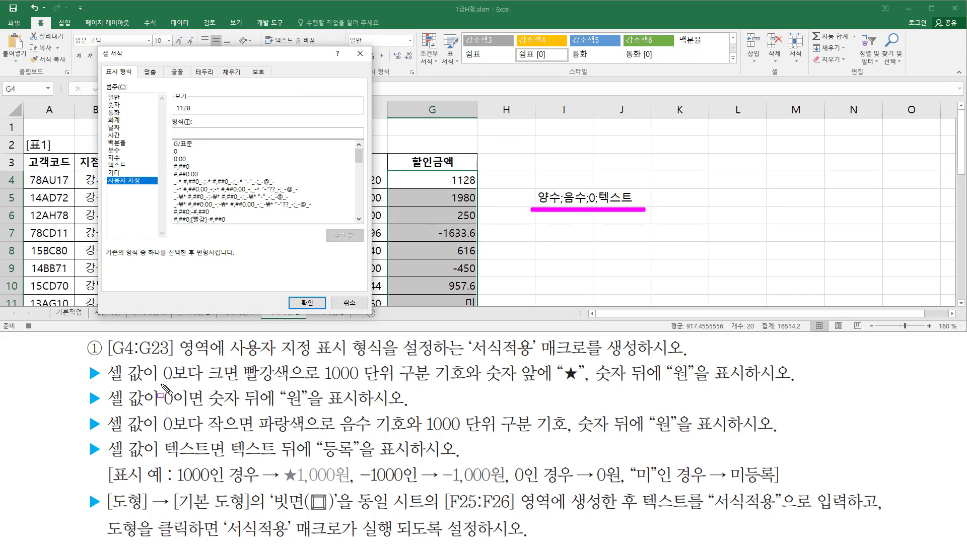
pyautogui.moveTo(161, 387)
pyautogui.mouseDown()
pyautogui.moveTo(240, 386)
pyautogui.moveTo(241, 360)
pyautogui.moveTo(288, 383)
pyautogui.mouseUp()
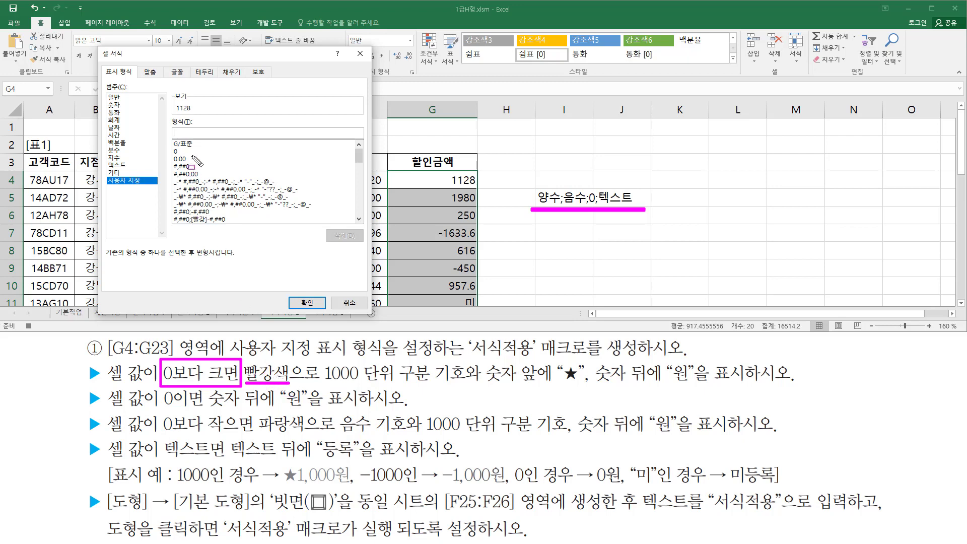
pyautogui.press('Escape')
pyautogui.click(188, 132)
pyautogui.write('[')
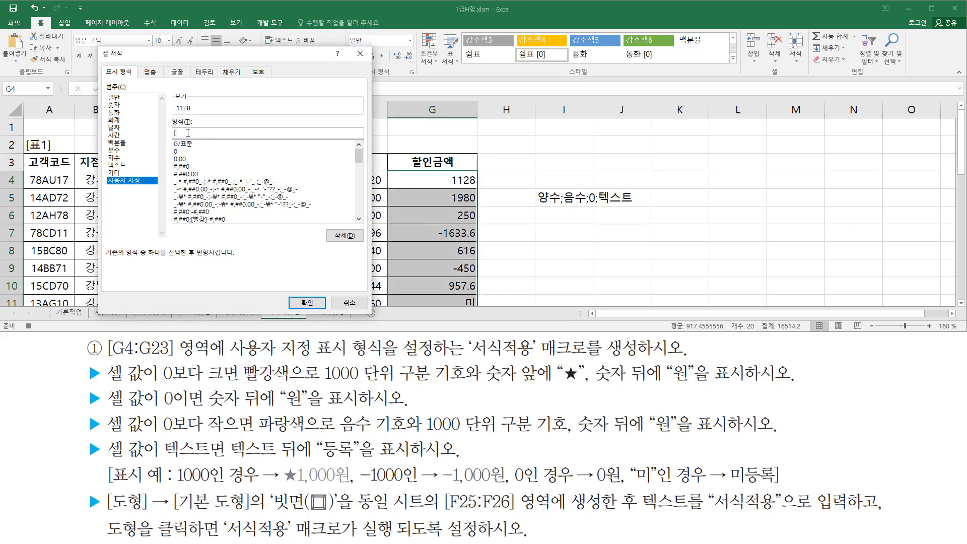
pyautogui.write('빨가')
pyautogui.write(']')
# - Append the quoted literal "★" after [빨강] in the positive-value section of the custom format code
pyautogui.moveTo(321, 384); pyautogui.dragTo(591, 393)
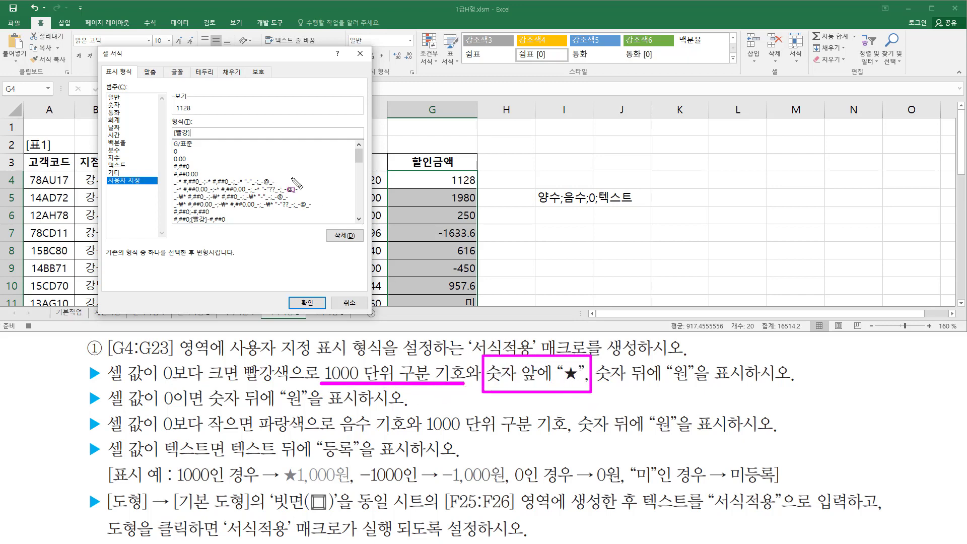
pyautogui.press('Escape')
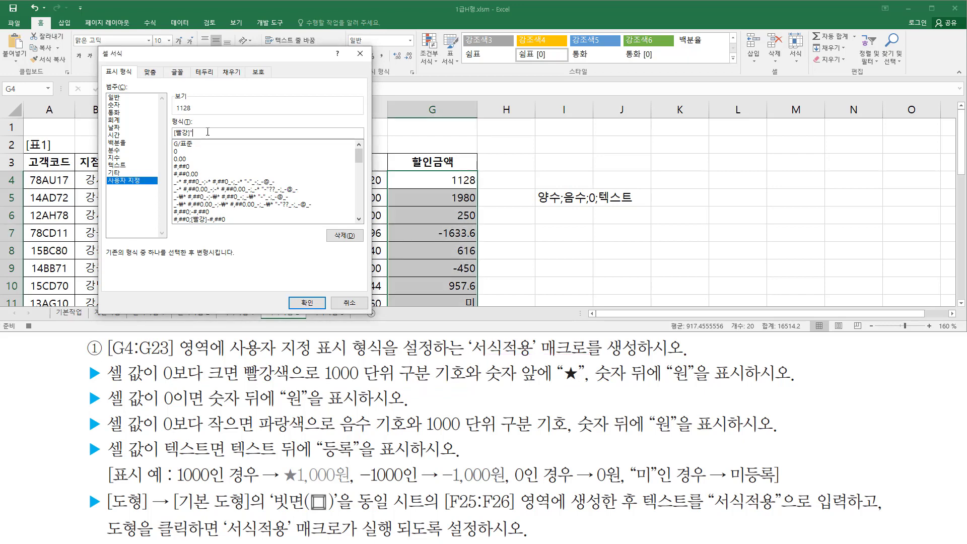
pyautogui.press('Hangul_Hanja')
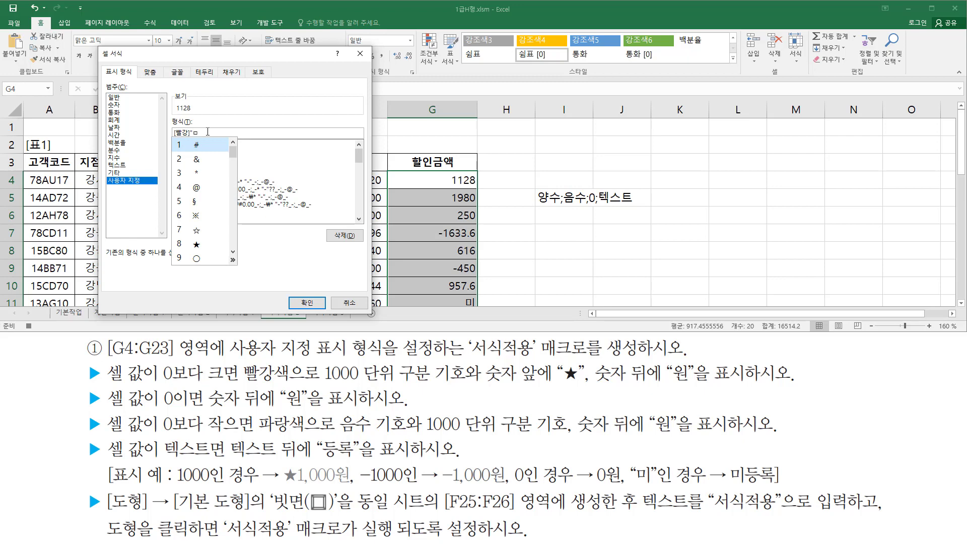
pyautogui.press('8')
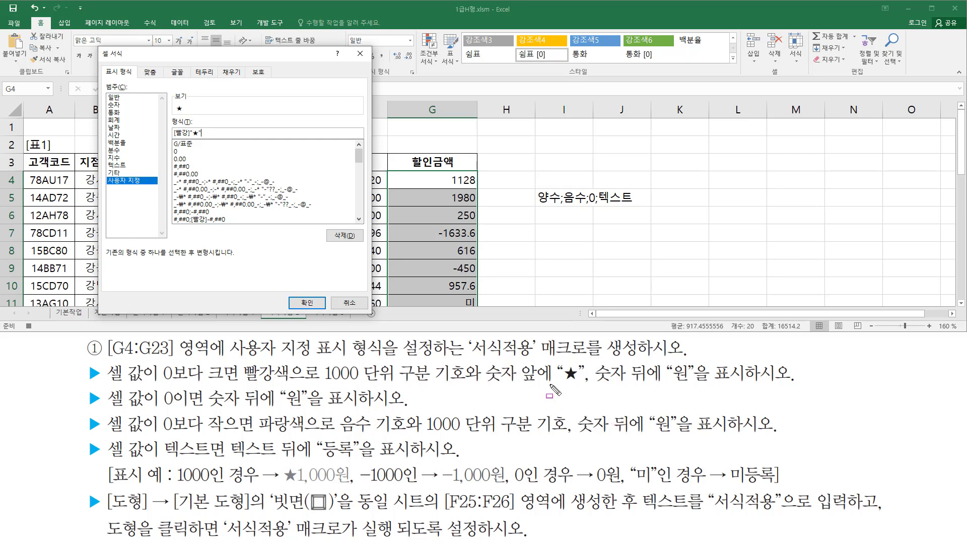
# - Complete the positive-value section with the thousands format and unit #,###"원", closed by a semicolon
pyautogui.moveTo(549, 385); pyautogui.dragTo(596, 385)
pyautogui.moveTo(323, 361)
pyautogui.mouseDown()
pyautogui.moveTo(343, 386)
pyautogui.moveTo(473, 397)
pyautogui.moveTo(471, 388)
pyautogui.mouseUp()
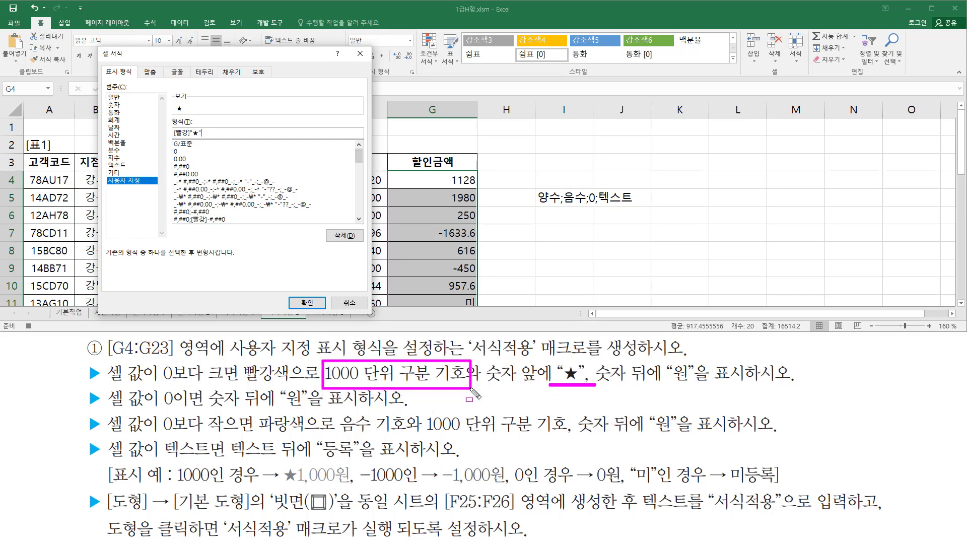
pyautogui.press('Escape')
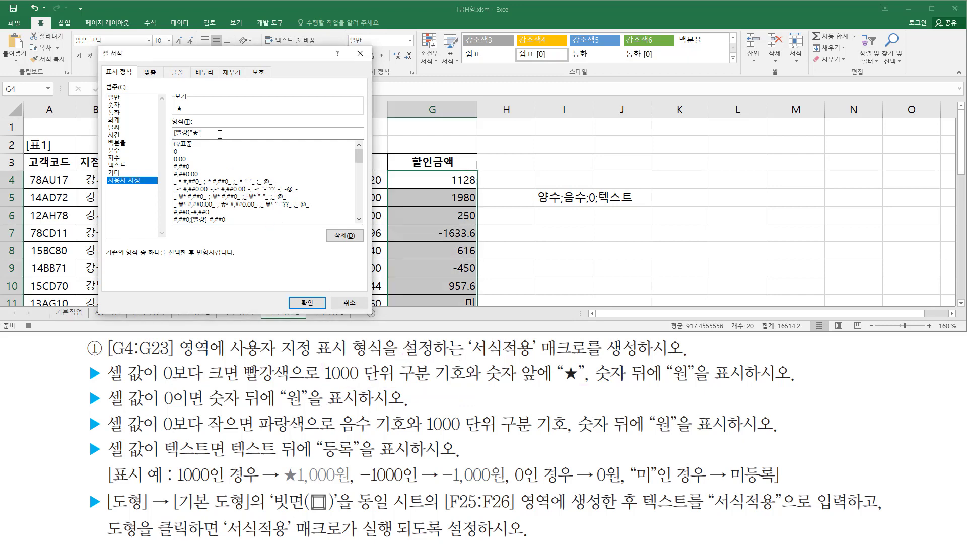
pyautogui.write('#,###')
pyautogui.moveTo(597, 386); pyautogui.dragTo(705, 383)
pyautogui.press('Escape')
pyautogui.write('"원";')
# - Add the negative-value section [파랑]-#,###"원"; to the custom format code
pyautogui.moveTo(562, 207); pyautogui.dragTo(585, 207)
pyautogui.moveTo(105, 411)
pyautogui.mouseDown()
pyautogui.moveTo(104, 420)
pyautogui.moveTo(151, 434)
pyautogui.moveTo(258, 436)
pyautogui.mouseUp()
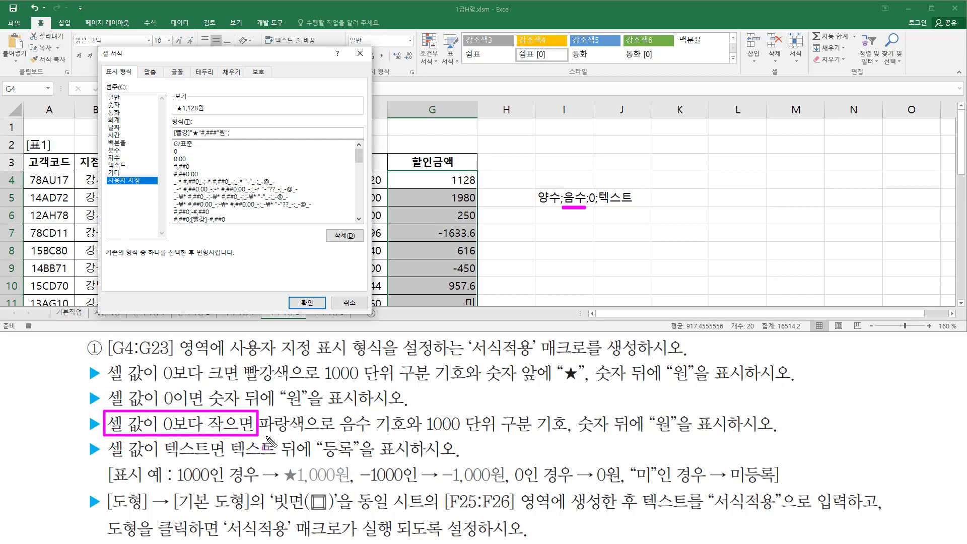
pyautogui.moveTo(262, 437); pyautogui.dragTo(306, 437)
pyautogui.press('Escape')
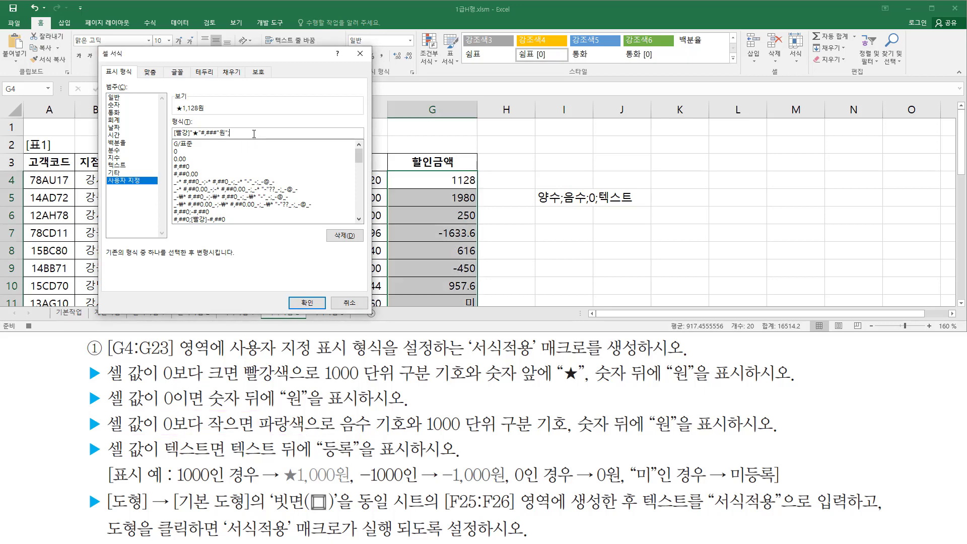
pyautogui.write('파랑')
pyautogui.hotkey('ctrl', 'shift', 'd')
pyautogui.moveTo(341, 435); pyautogui.dragTo(733, 445)
pyautogui.press('Escape')
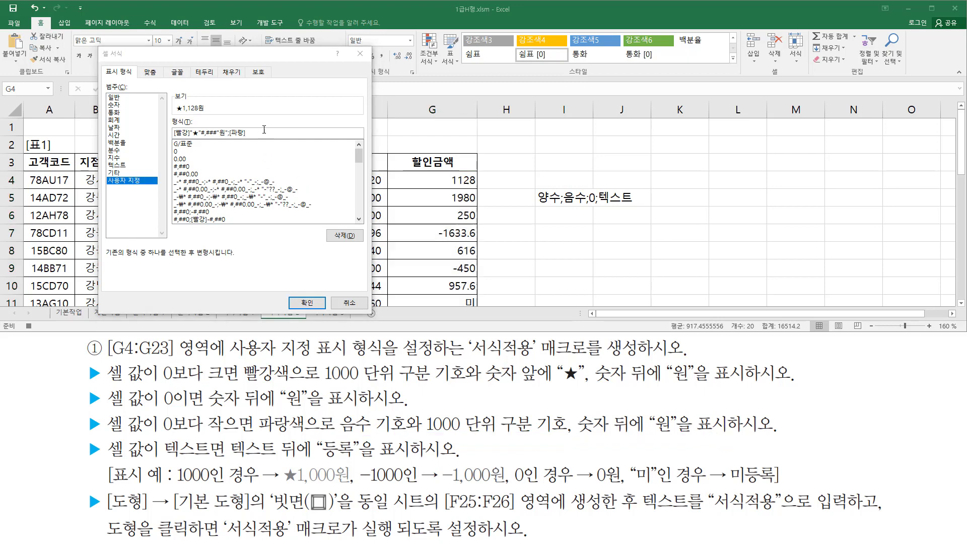
pyautogui.click(262, 134)
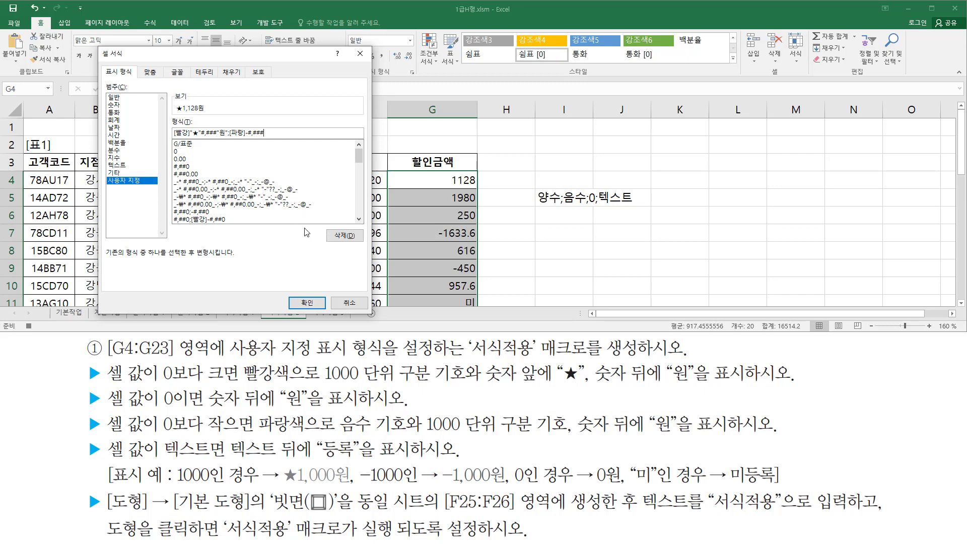
pyautogui.write('원')
pyautogui.write('"원";')
# - Add the zero-value section 0"원"; to the custom format code
pyautogui.moveTo(162, 407); pyautogui.dragTo(179, 407)
pyautogui.moveTo(282, 406); pyautogui.dragTo(300, 405)
pyautogui.moveTo(597, 486); pyautogui.dragTo(622, 486)
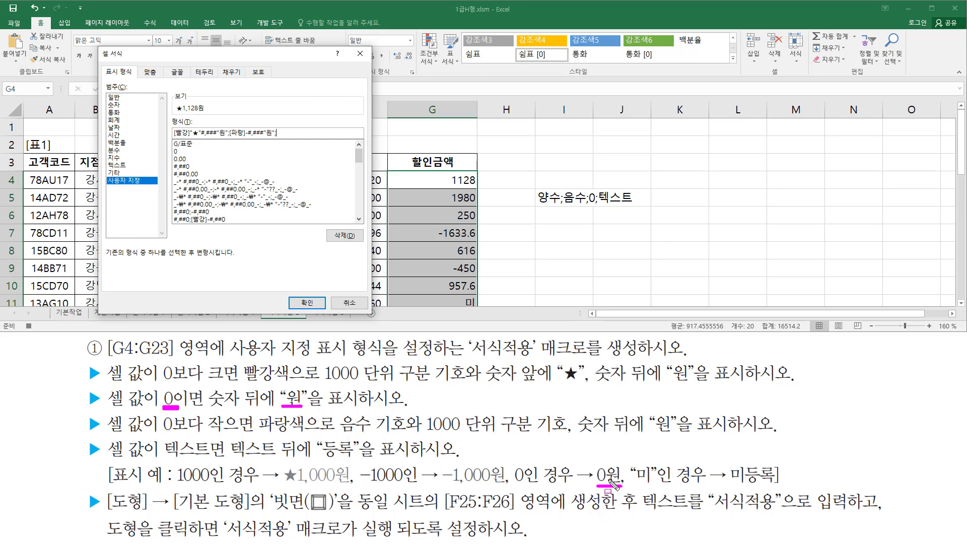
pyautogui.press('Escape')
pyautogui.write('0"원";')
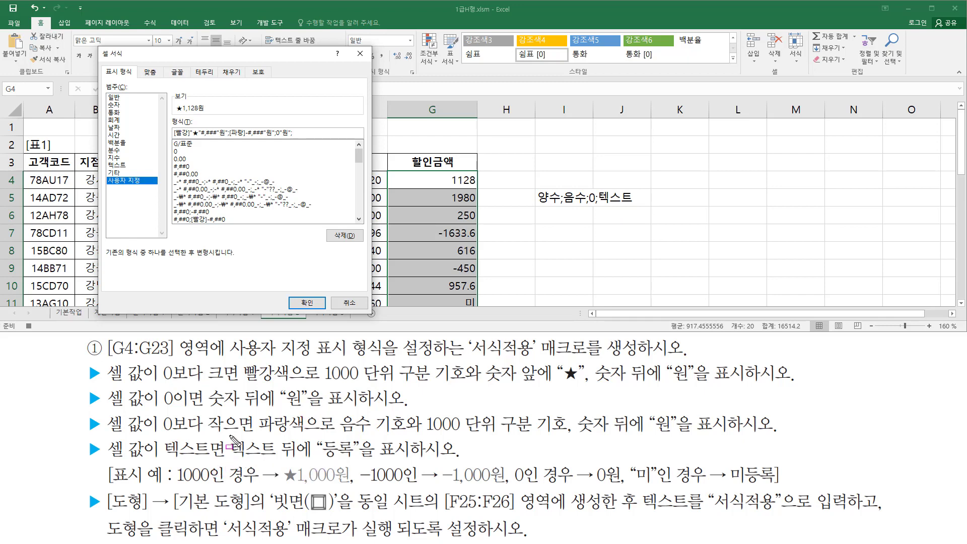
# - Add the text section @"등록" to the format code and apply the custom format to G4:G23
pyautogui.moveTo(227, 435)
pyautogui.mouseDown()
pyautogui.moveTo(305, 463)
pyautogui.moveTo(361, 460)
pyautogui.mouseUp()
pyautogui.press('Escape')
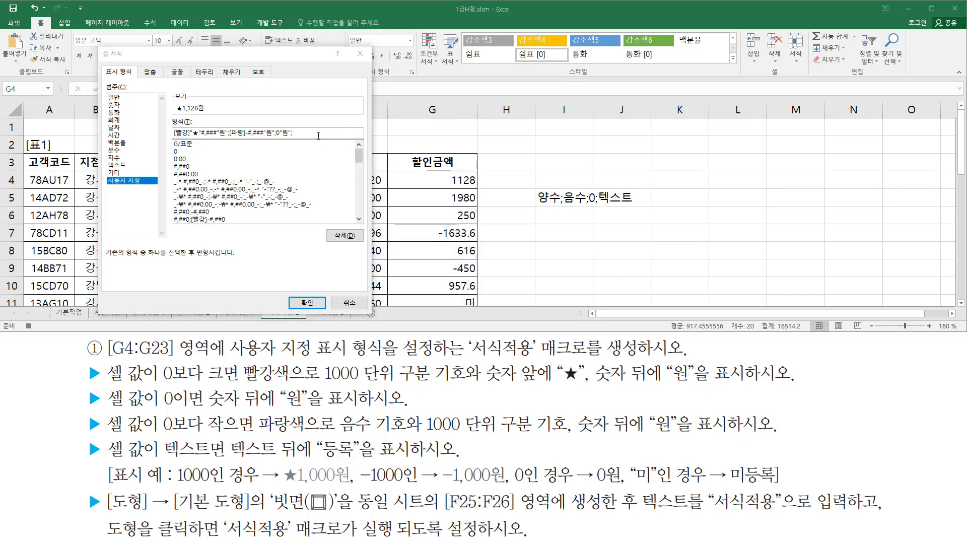
pyautogui.click(324, 134)
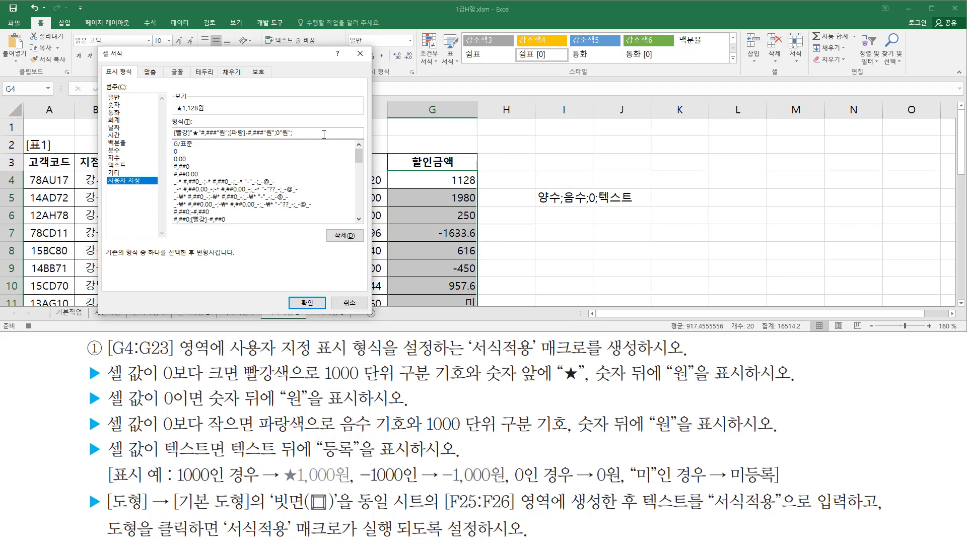
pyautogui.write('@"등록')
pyautogui.click(311, 302)
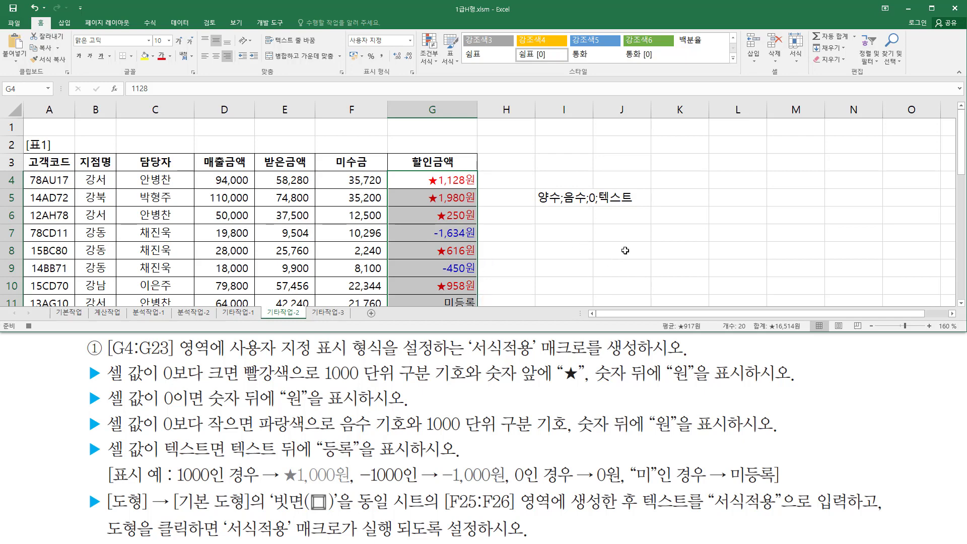
# - Deselect the formatted range by selecting an empty cell and stop recording the '서식적용' macro
pyautogui.click(577, 234)
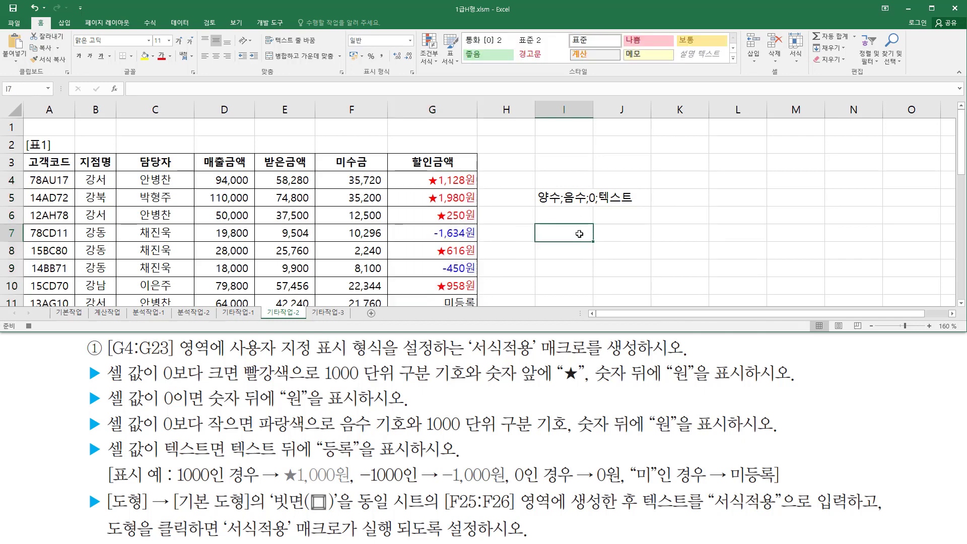
pyautogui.click(26, 325)
pyautogui.click(28, 325)
pyautogui.press('Escape')
pyautogui.click(576, 248)
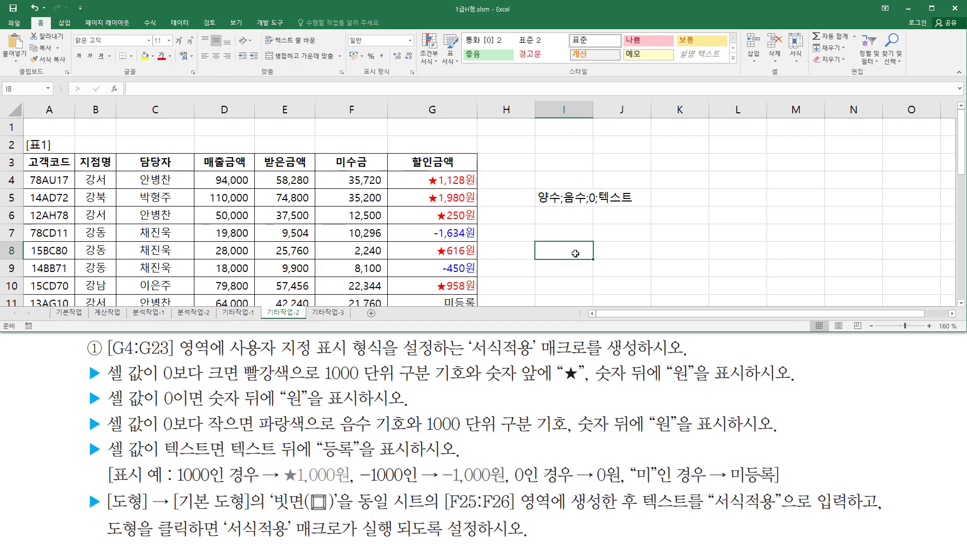
# - Label the '빗면' shape over F25:F26 with the text '서식적용'
pyautogui.scroll(-6, 575, 249)
pyautogui.scroll(-1, 576, 253)
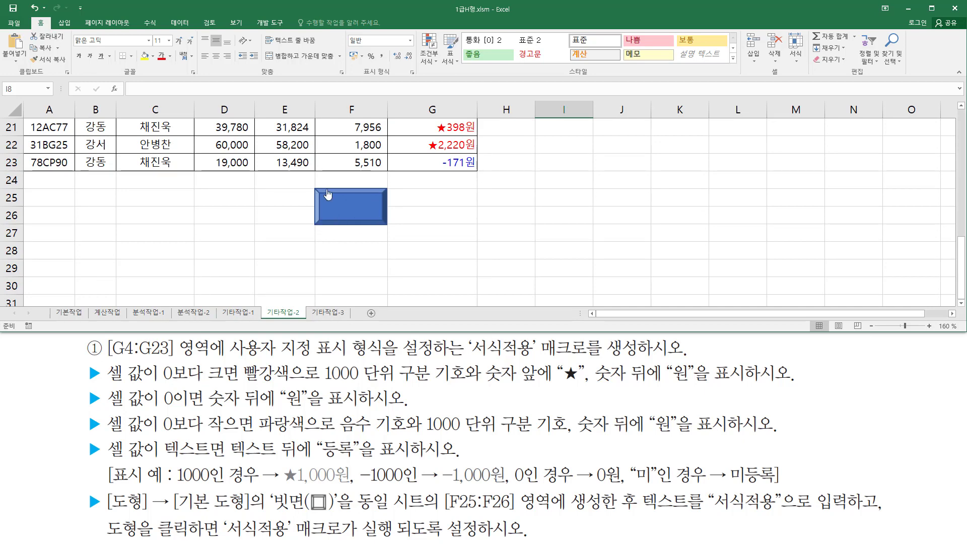
pyautogui.rightClick(338, 201)
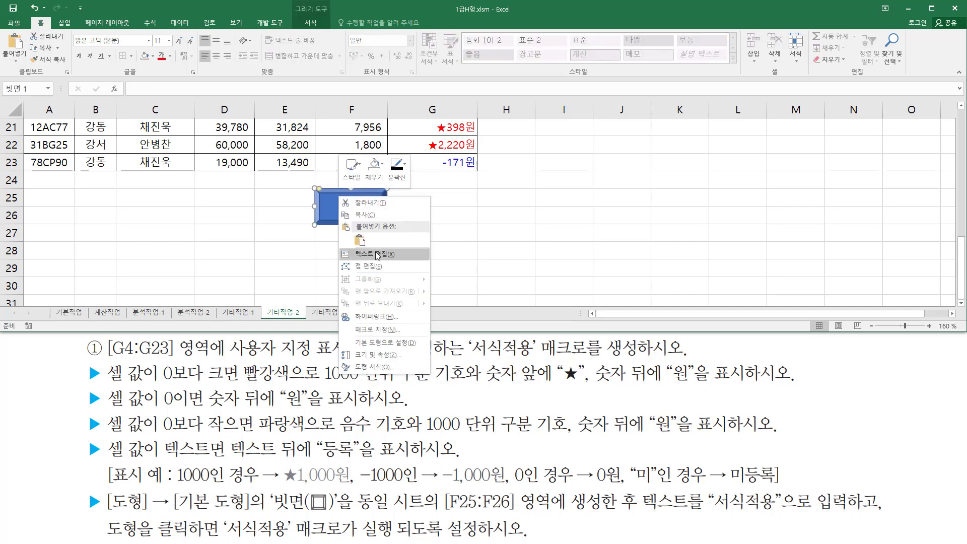
pyautogui.click(377, 254)
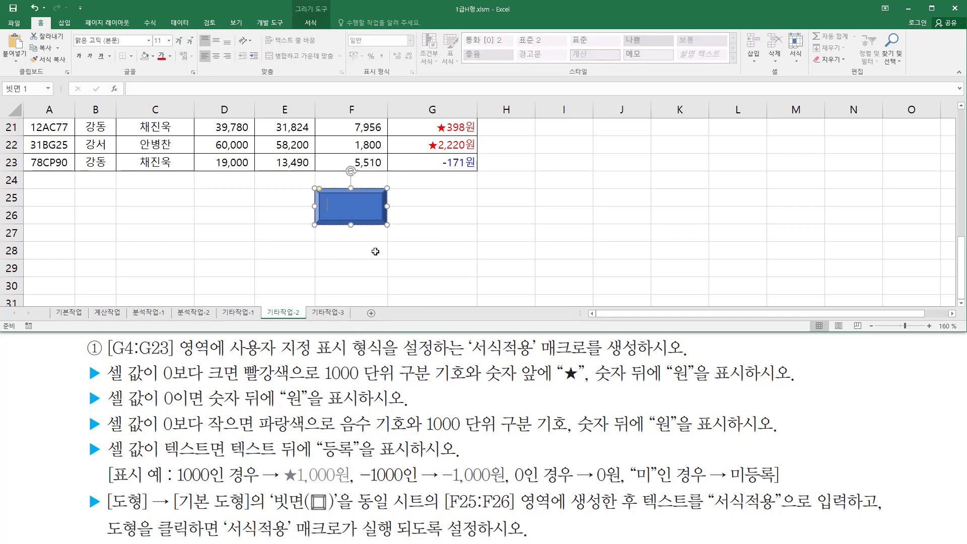
pyautogui.write('서식적용')
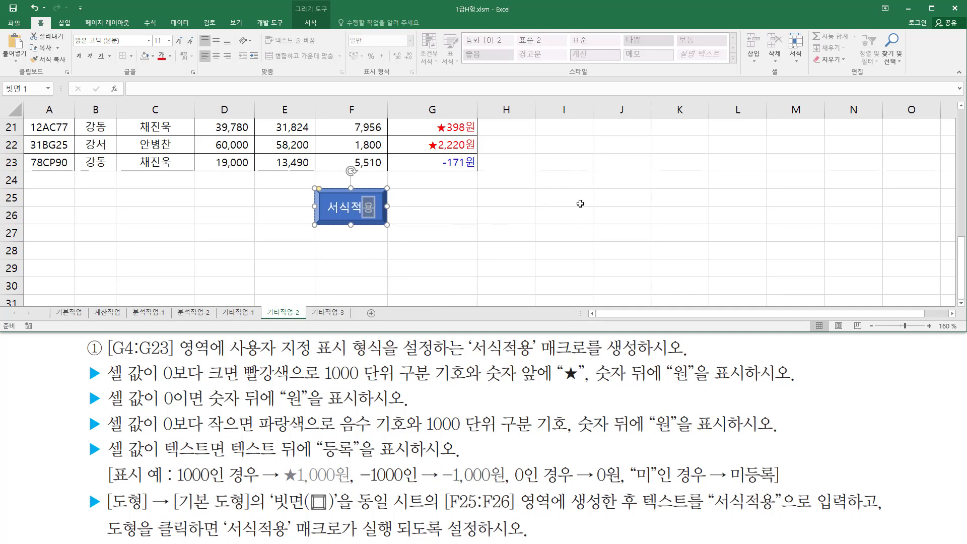
pyautogui.click(613, 191)
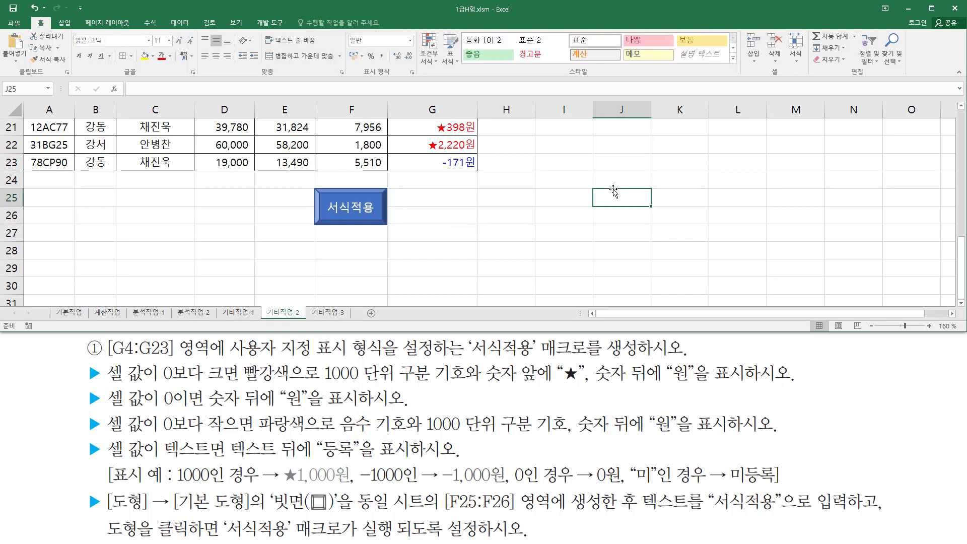
# - Enter the format code [빨강]"★"#,###"원";[파랑]-#,###"원";0"원";@"등록" as reference text in I7
pyautogui.scroll(7, 613, 190)
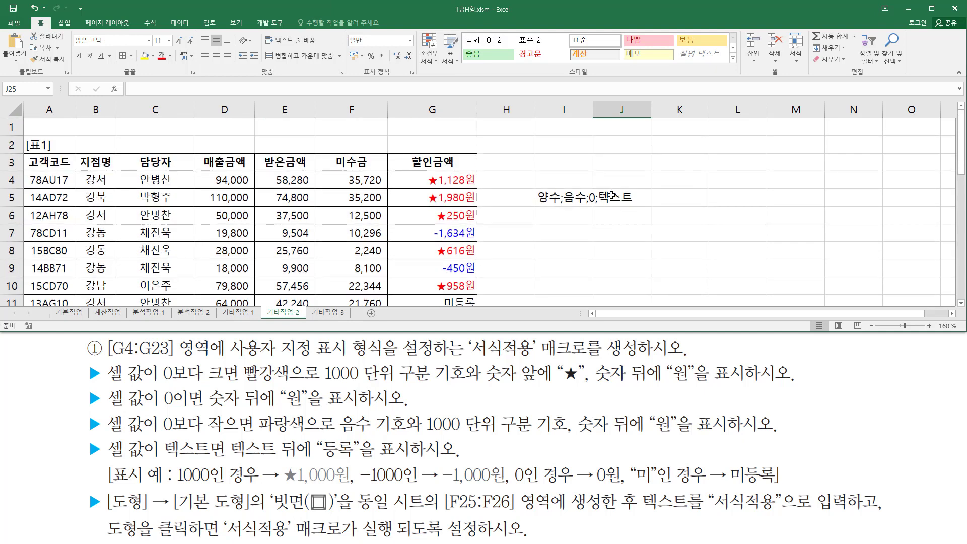
pyautogui.click(557, 238)
pyautogui.write('[빨강]"★"#,###"원";[파랑]-#,###"원";0"원";@"등록"')
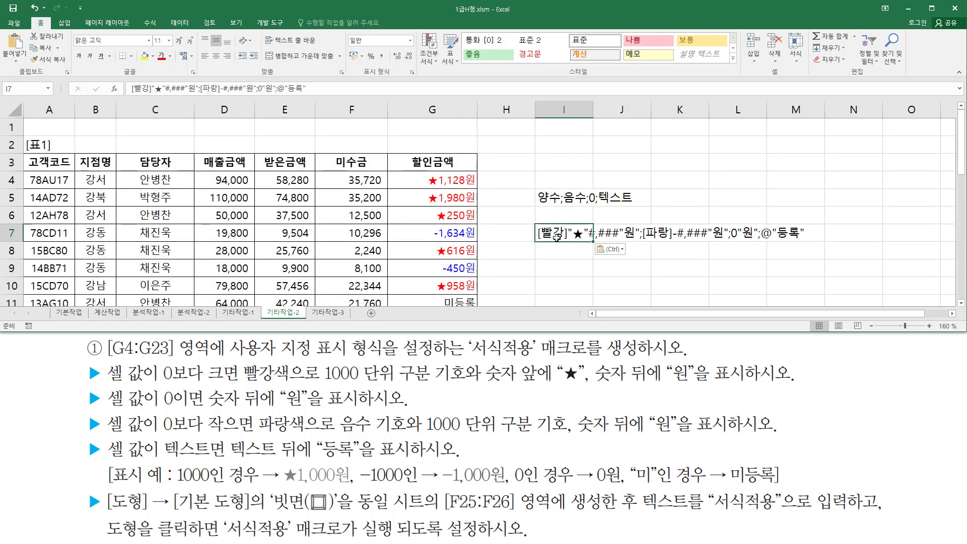
pyautogui.click(555, 269)
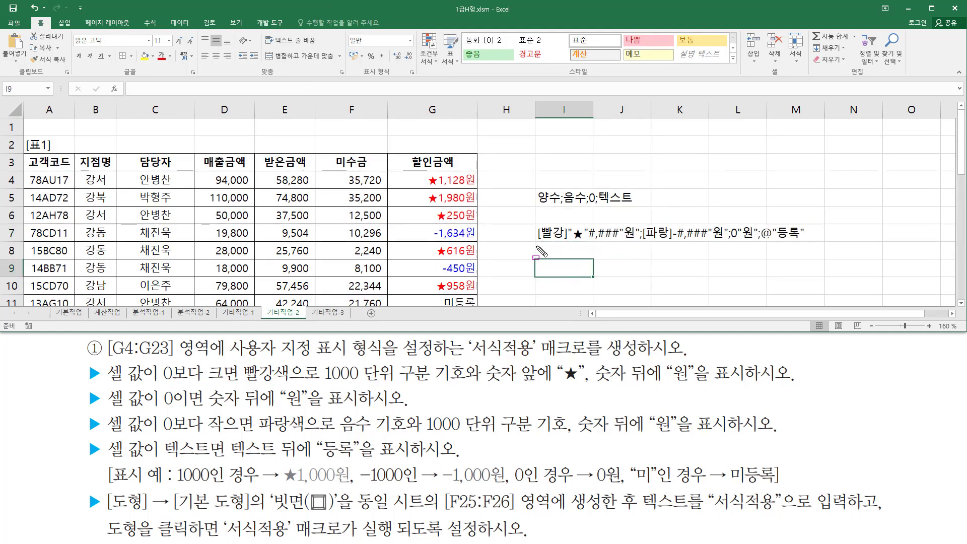
# - Review the positive, negative, zero and text sections of the format code in I7, piece by piece
pyautogui.moveTo(536, 245); pyautogui.dragTo(806, 240)
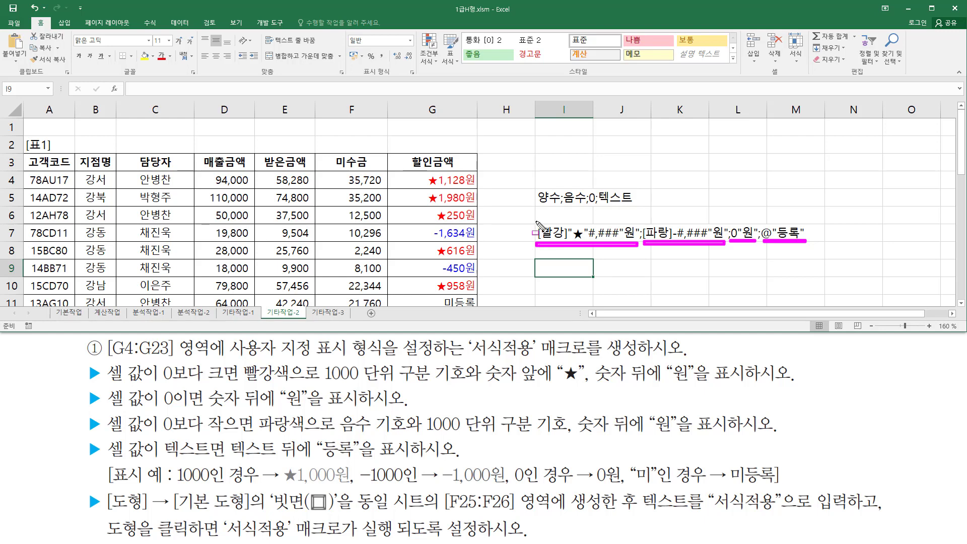
pyautogui.moveTo(544, 239); pyautogui.dragTo(561, 239)
pyautogui.moveTo(591, 239); pyautogui.dragTo(618, 240)
pyautogui.moveTo(577, 220); pyautogui.dragTo(577, 227)
pyautogui.moveTo(629, 218); pyautogui.dragTo(629, 222)
pyautogui.moveTo(655, 237); pyautogui.dragTo(666, 237)
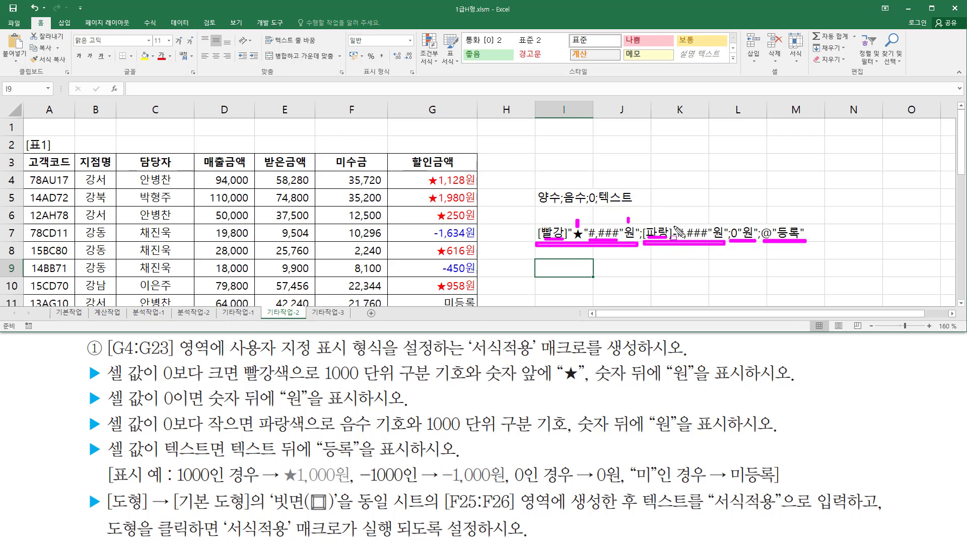
pyautogui.moveTo(675, 223); pyautogui.dragTo(674, 225)
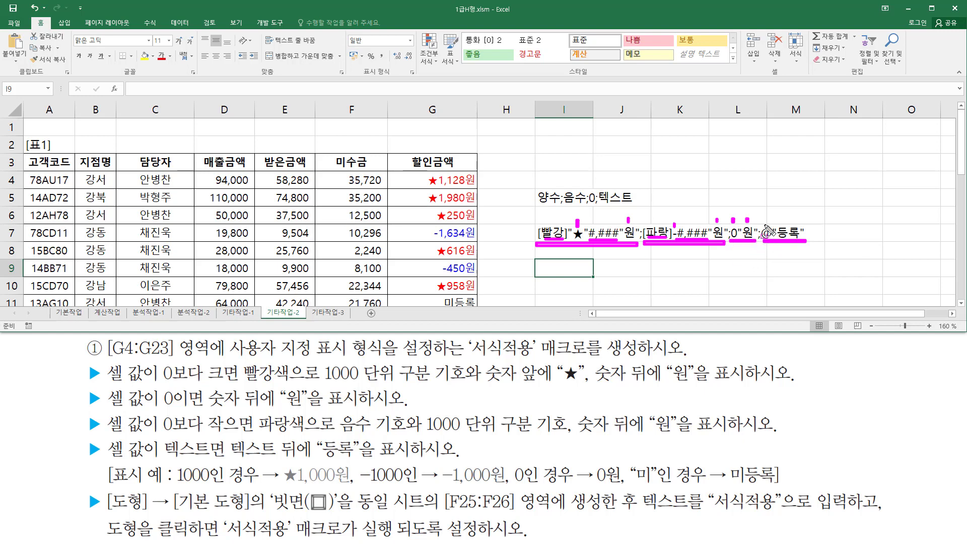
pyautogui.moveTo(764, 223); pyautogui.dragTo(764, 217)
pyautogui.moveTo(783, 226); pyautogui.dragTo(795, 240)
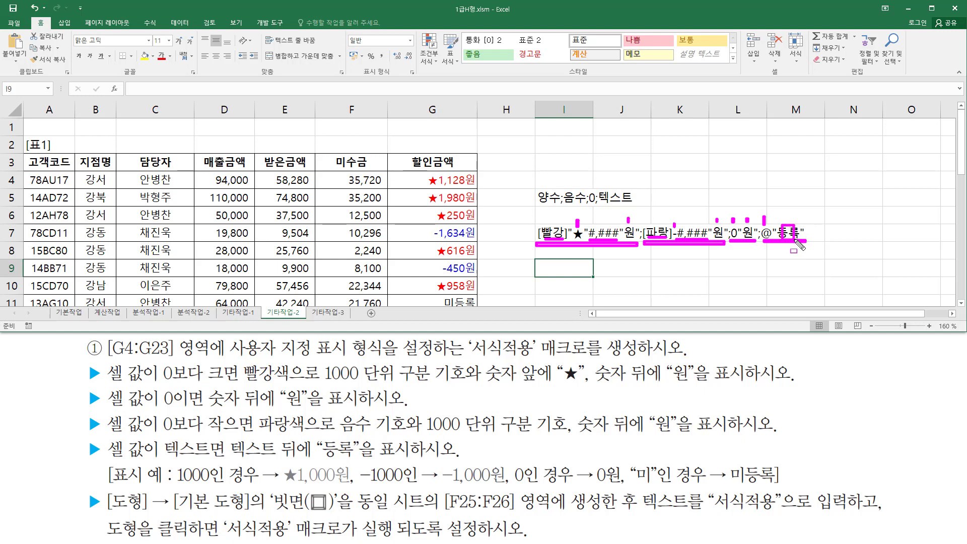
pyautogui.press('Escape')
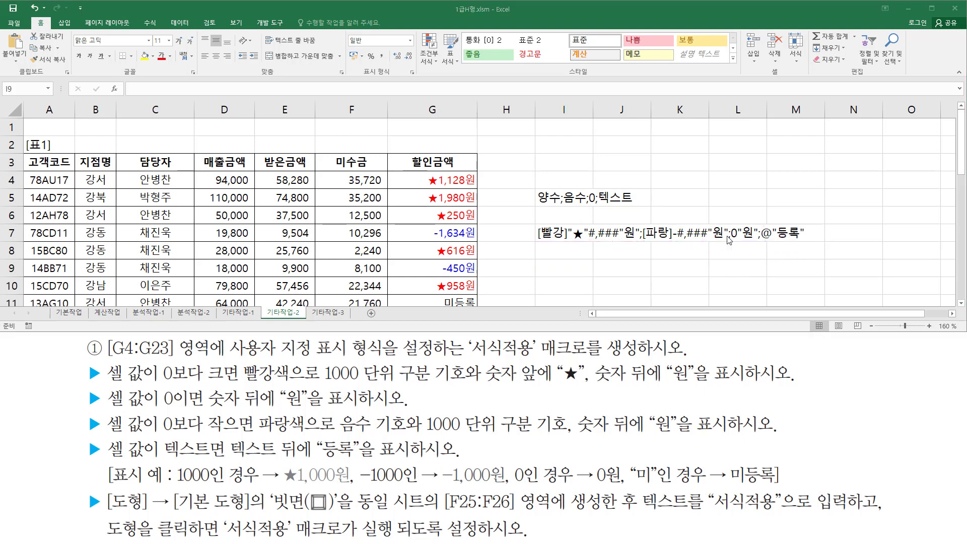
# - Review the '아이콘보기' macro requirements: the D4:D23 conditional format rule, icon style, percentage thresholds, and the shape's range, text and macro
pyautogui.click(681, 184)
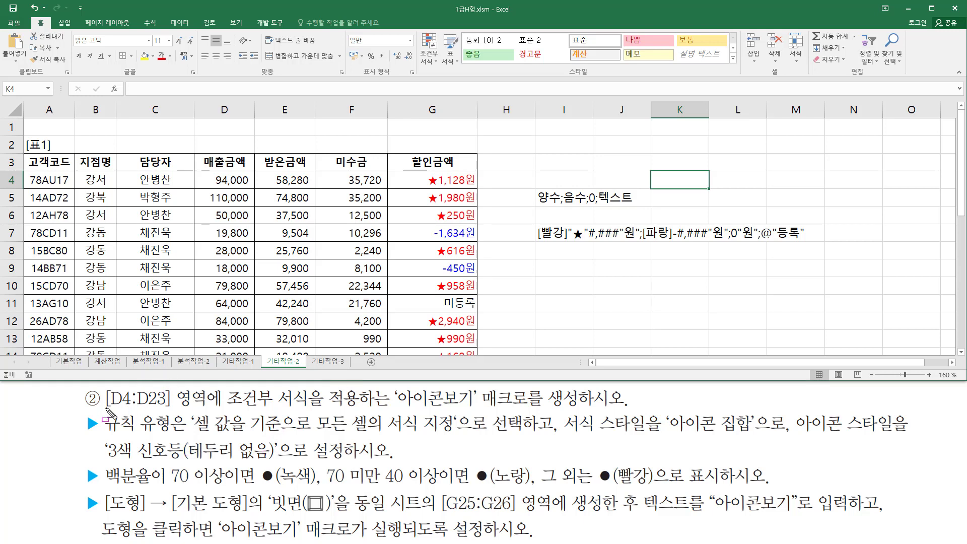
pyautogui.moveTo(105, 410)
pyautogui.mouseDown()
pyautogui.moveTo(221, 407)
pyautogui.moveTo(216, 386)
pyautogui.mouseUp()
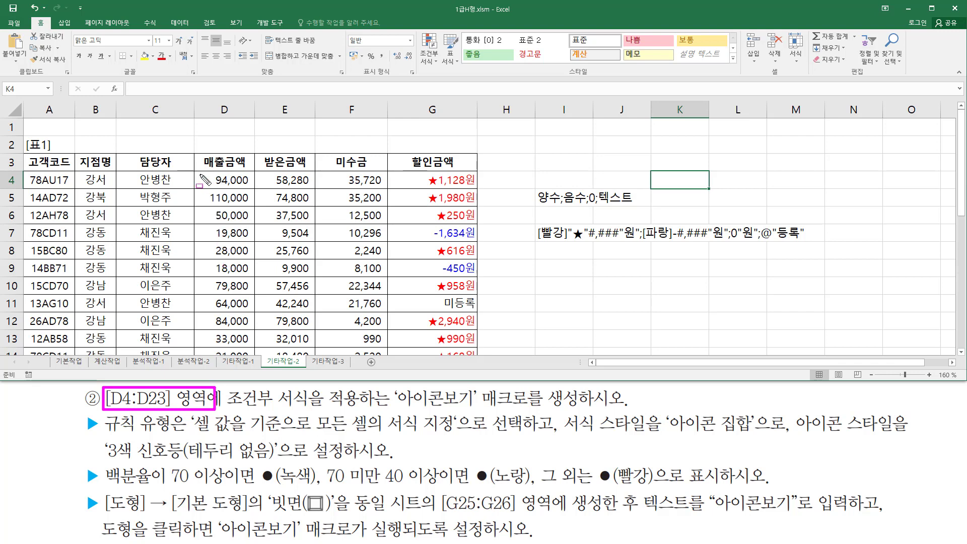
pyautogui.moveTo(200, 175)
pyautogui.mouseDown()
pyautogui.moveTo(250, 212)
pyautogui.moveTo(252, 355)
pyautogui.mouseUp()
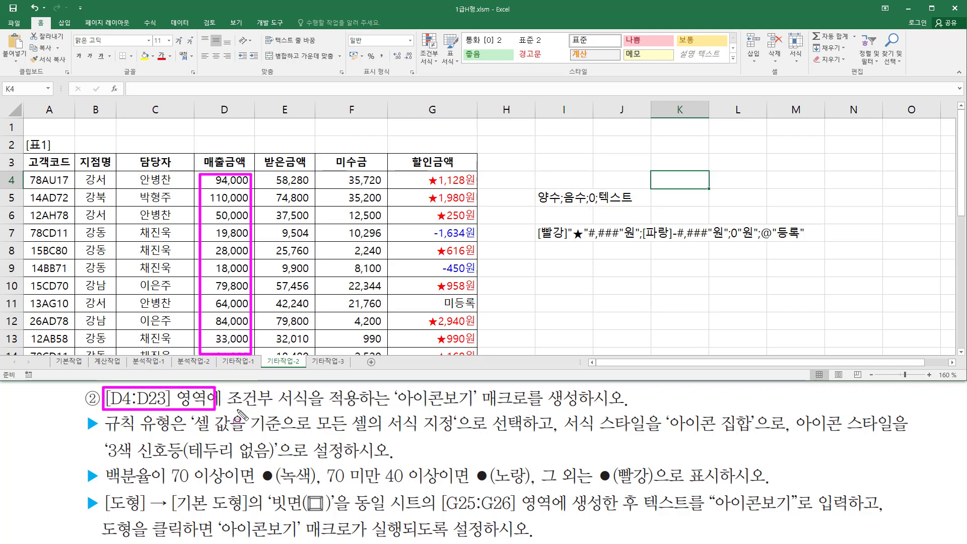
pyautogui.moveTo(229, 404); pyautogui.dragTo(305, 404)
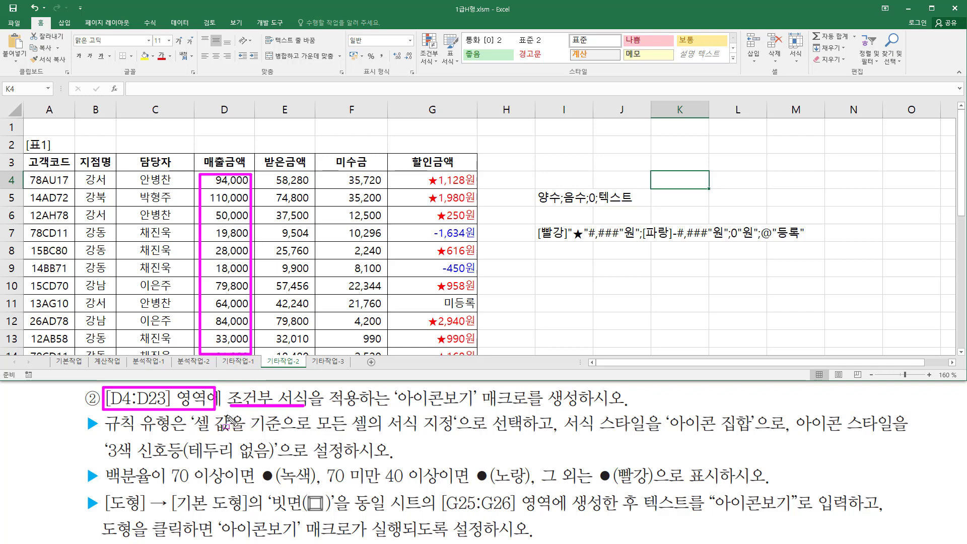
pyautogui.moveTo(224, 413); pyautogui.dragTo(304, 414)
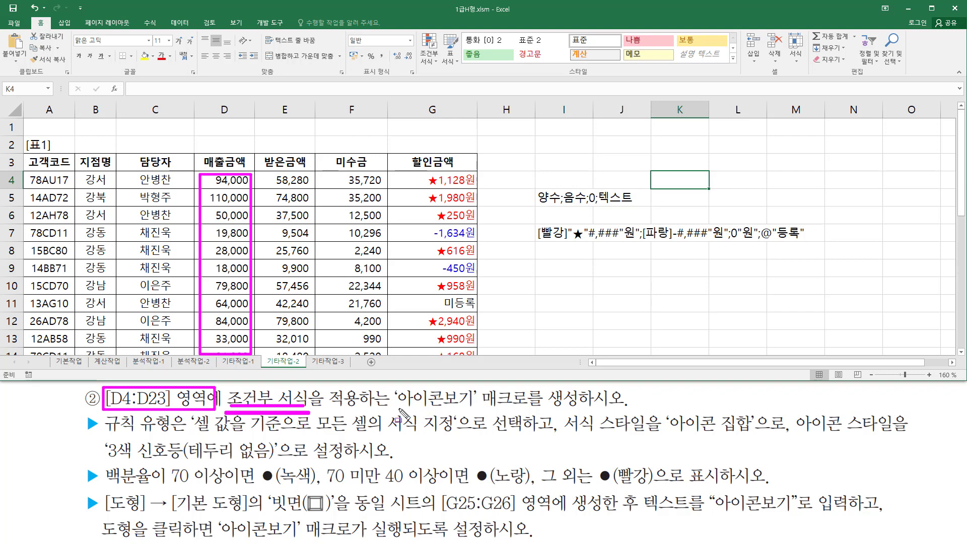
pyautogui.moveTo(396, 404); pyautogui.dragTo(582, 405)
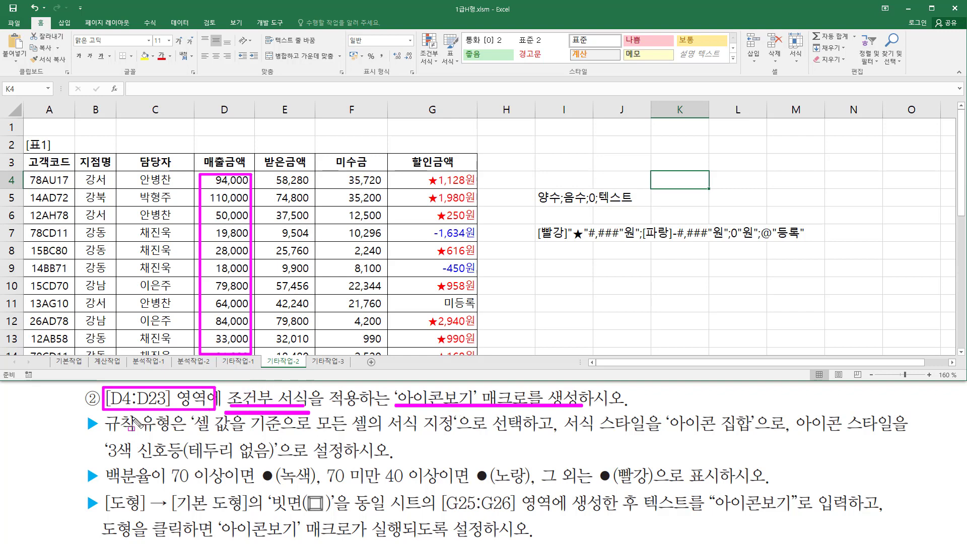
pyautogui.moveTo(104, 414)
pyautogui.mouseDown()
pyautogui.moveTo(172, 441)
pyautogui.moveTo(455, 433)
pyautogui.mouseUp()
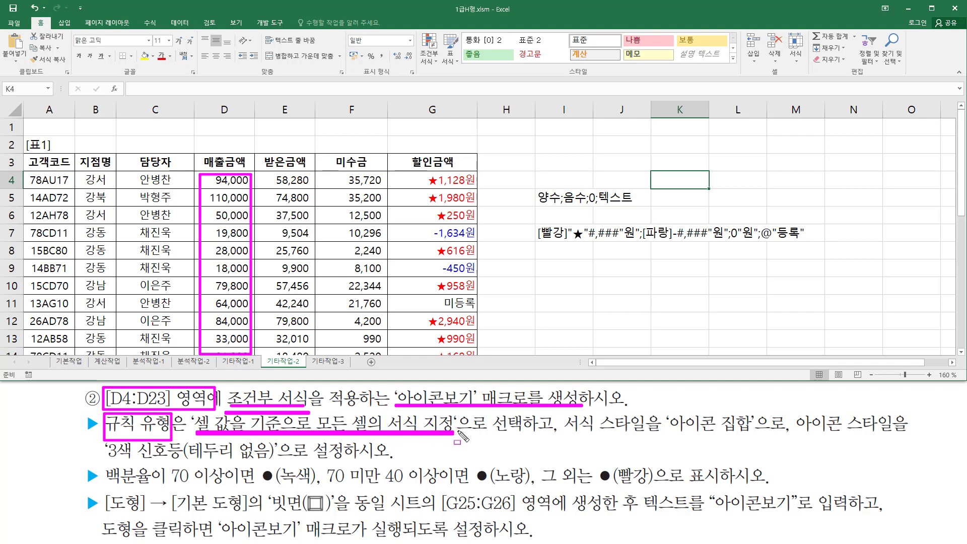
pyautogui.moveTo(561, 434); pyautogui.dragTo(897, 435)
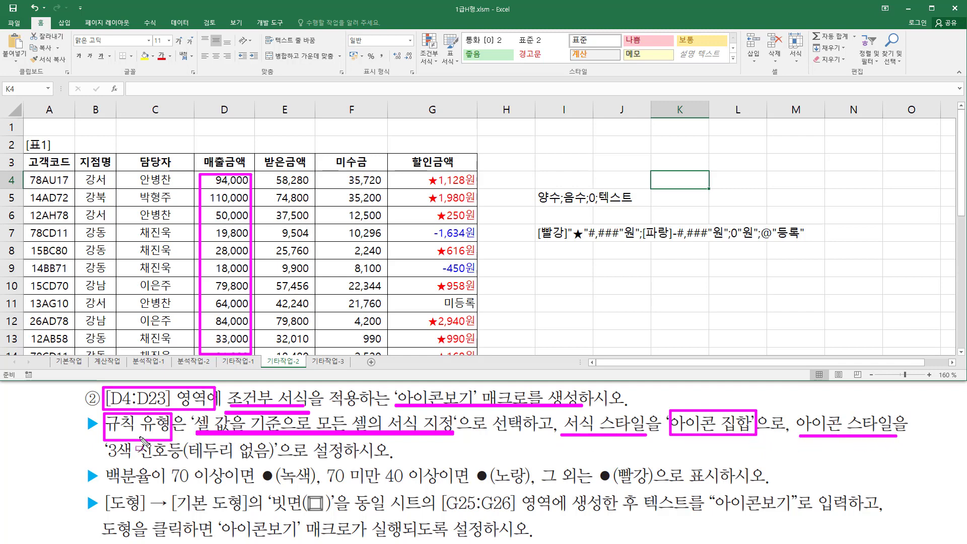
pyautogui.moveTo(109, 447); pyautogui.dragTo(283, 468)
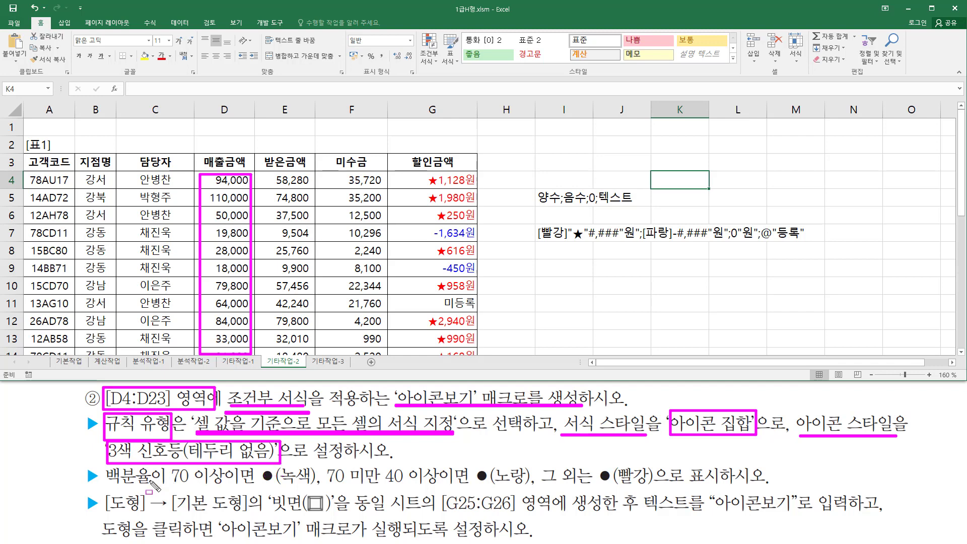
pyautogui.moveTo(106, 485); pyautogui.dragTo(654, 485)
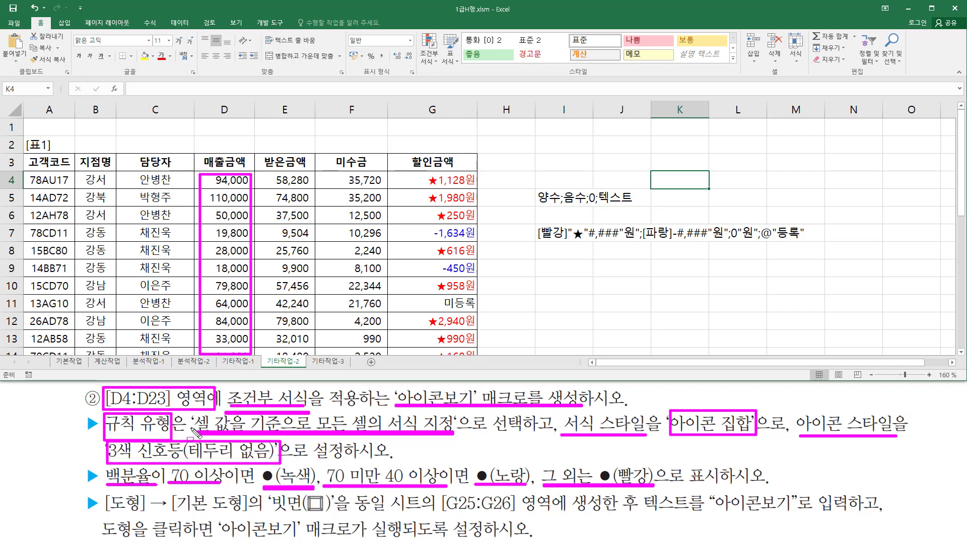
pyautogui.moveTo(102, 493)
pyautogui.mouseDown()
pyautogui.moveTo(250, 517)
pyautogui.moveTo(336, 516)
pyautogui.mouseUp()
pyautogui.moveTo(443, 505); pyautogui.dragTo(513, 513)
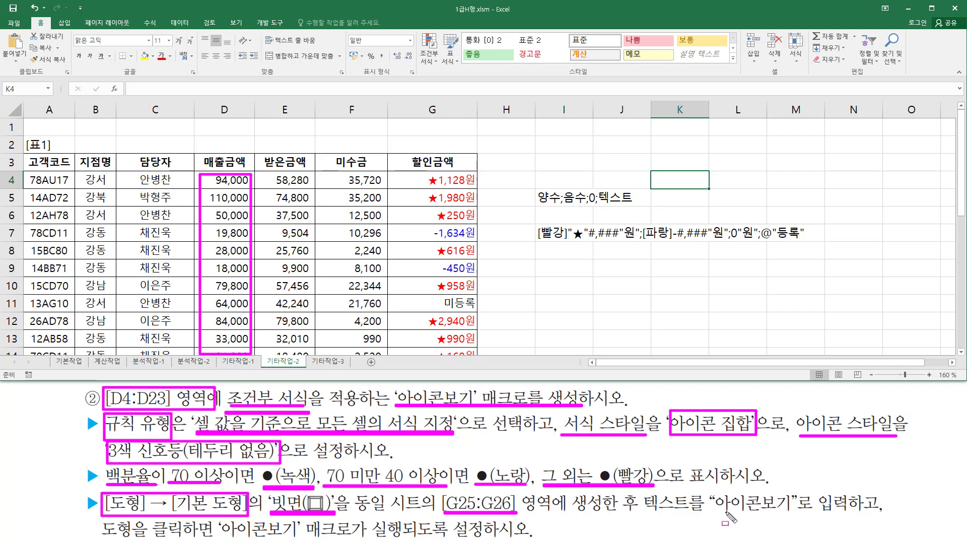
pyautogui.moveTo(715, 513); pyautogui.dragTo(850, 514)
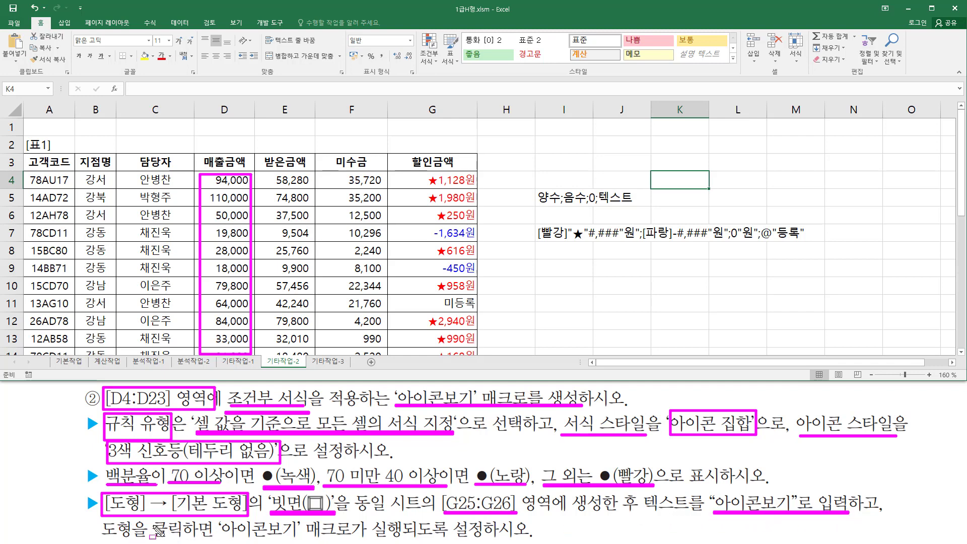
pyautogui.moveTo(220, 539); pyautogui.dragTo(413, 539)
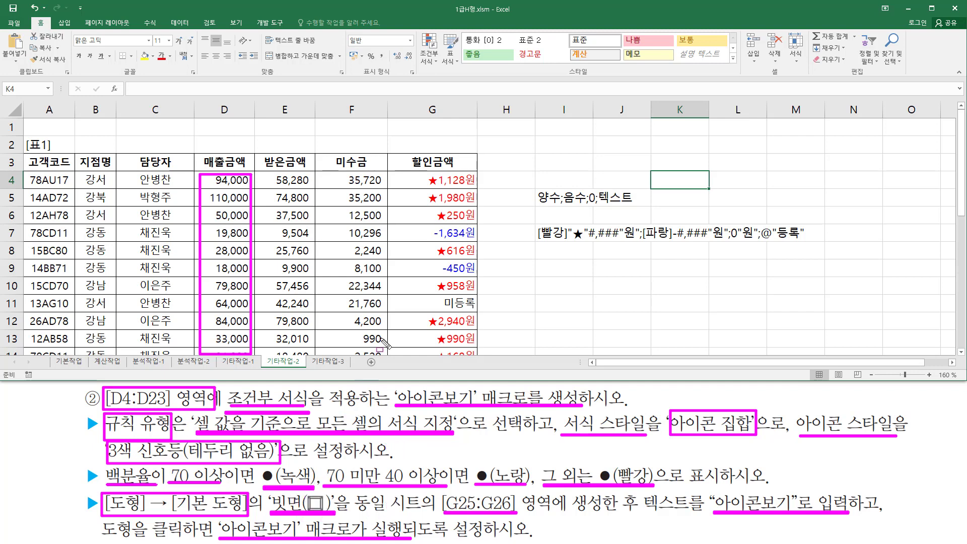
pyautogui.press('Escape')
# - Draw a '빗면' basic shape covering G25:G26, beside the '서식적용' shape
pyautogui.scroll(-7, 378, 280)
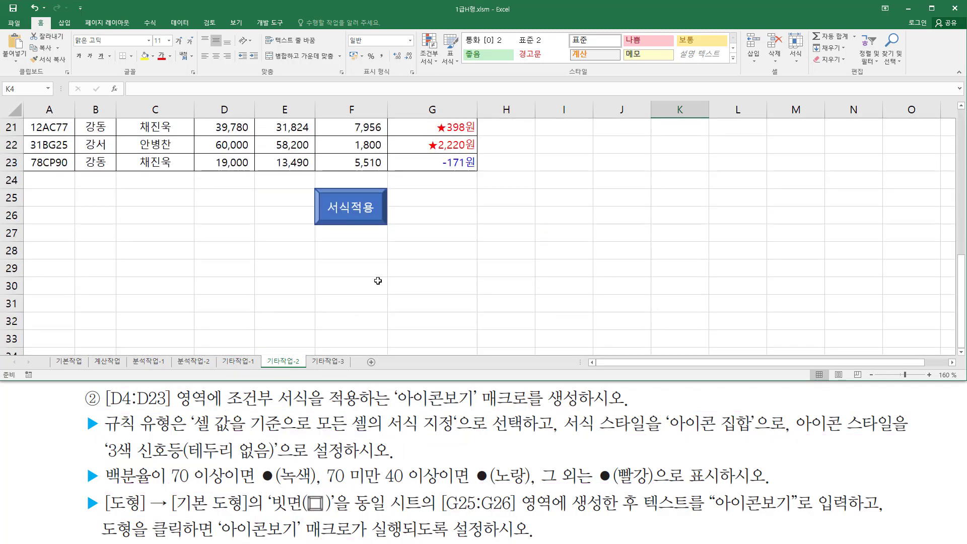
pyautogui.hotkey('ctrl', 'shift', 'd')
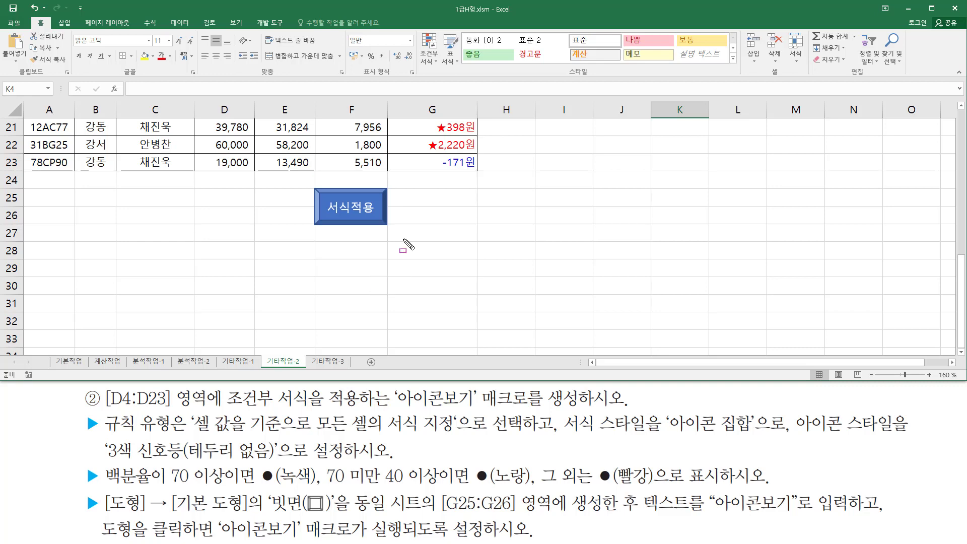
pyautogui.moveTo(388, 189)
pyautogui.mouseDown()
pyautogui.moveTo(437, 222)
pyautogui.moveTo(479, 225)
pyautogui.mouseUp()
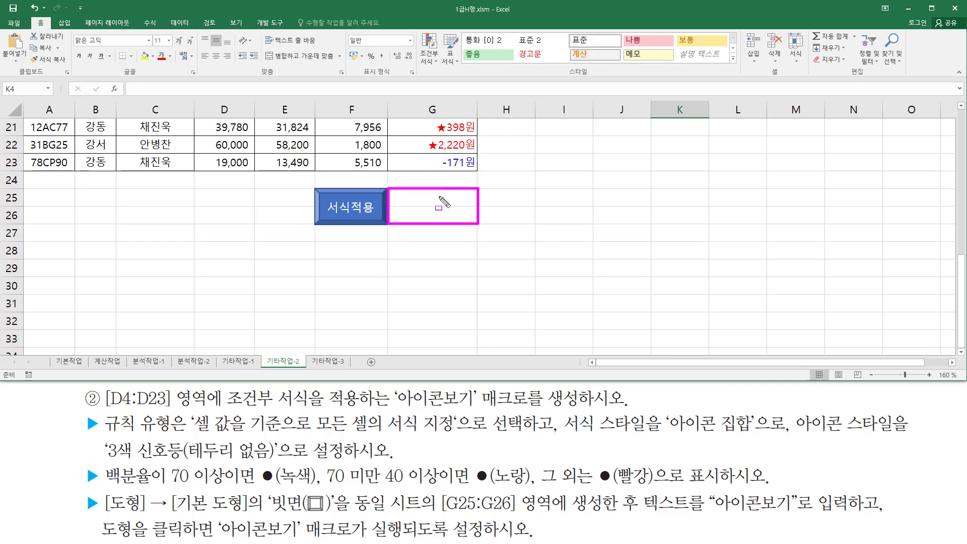
pyautogui.press('Escape')
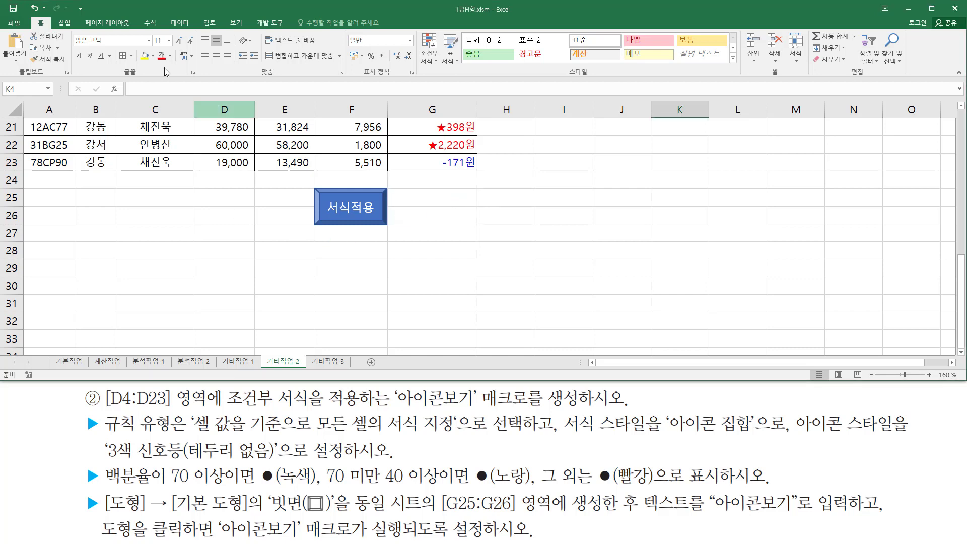
pyautogui.click(63, 24)
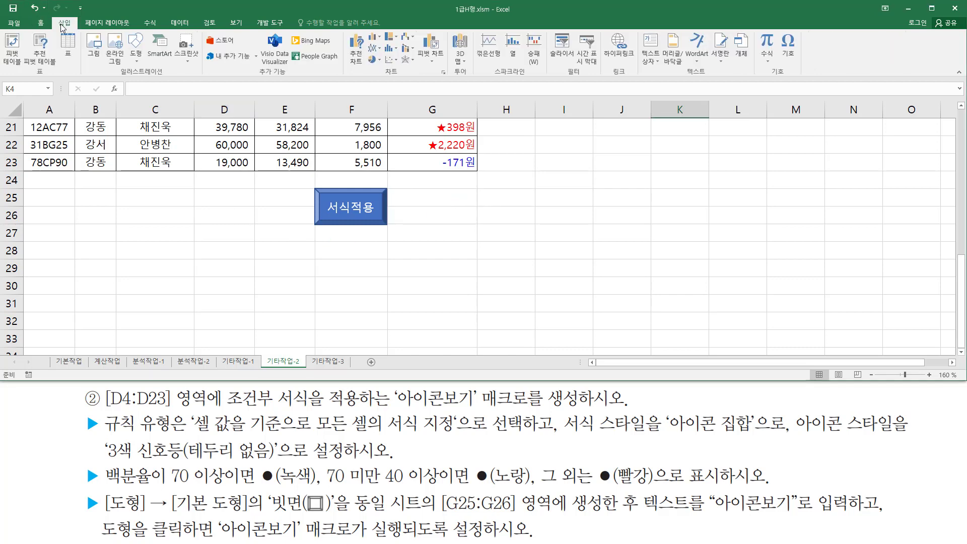
pyautogui.click(137, 51)
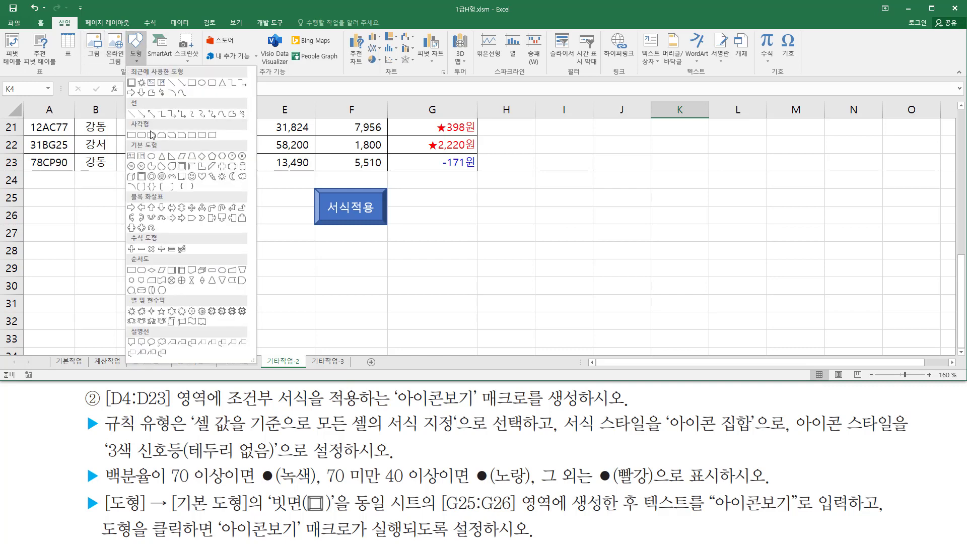
pyautogui.click(141, 178)
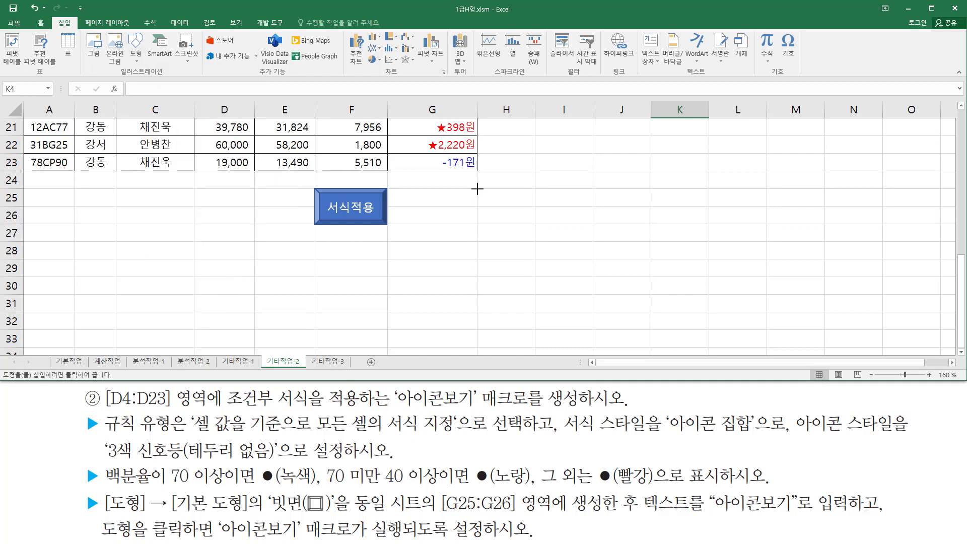
pyautogui.moveTo(477, 189); pyautogui.dragTo(387, 225)
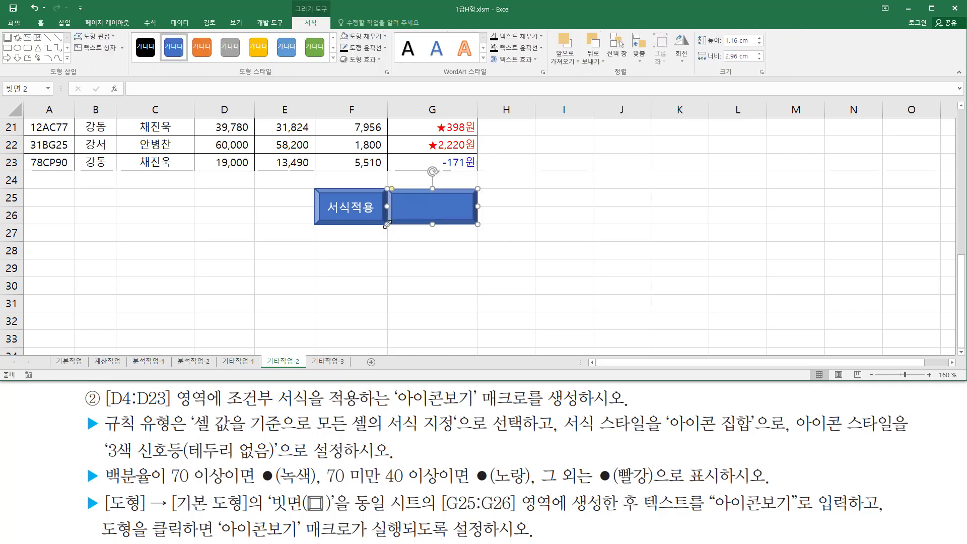
# - Name the macro assigned to the new '빗면' shape '아이콘보기' and choose to record it
pyautogui.rightClick(448, 197)
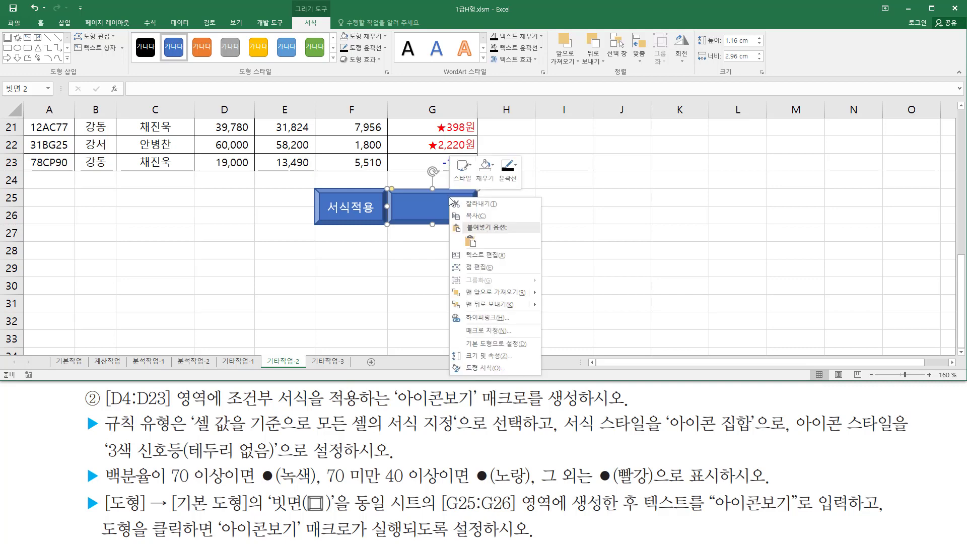
pyautogui.click(475, 331)
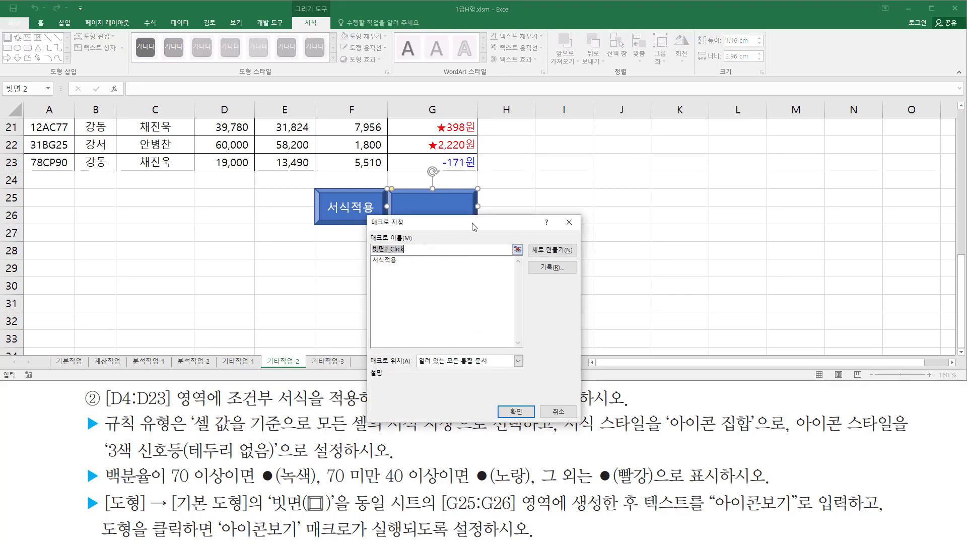
pyautogui.moveTo(474, 227); pyautogui.dragTo(638, 132)
pyautogui.moveTo(391, 409); pyautogui.dragTo(598, 409)
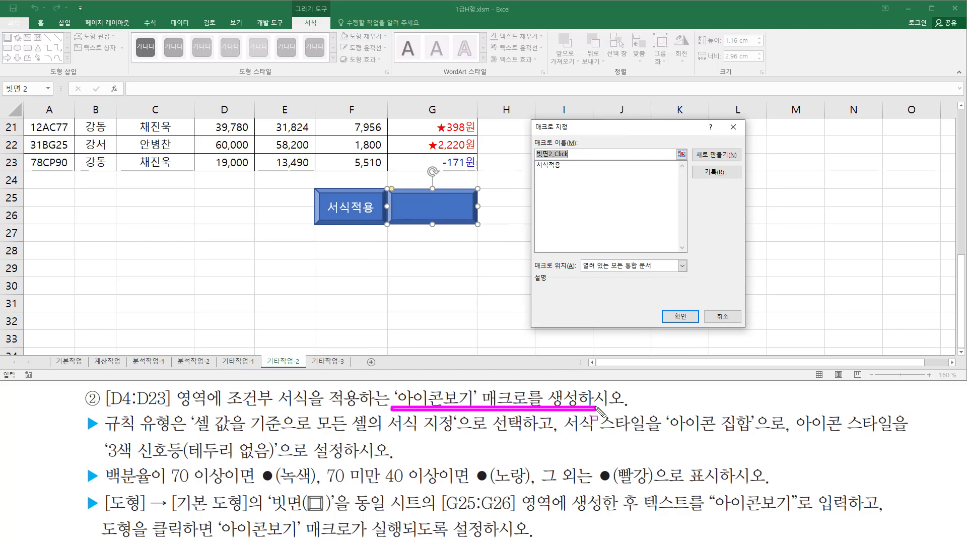
pyautogui.press('Escape')
pyautogui.click(591, 132)
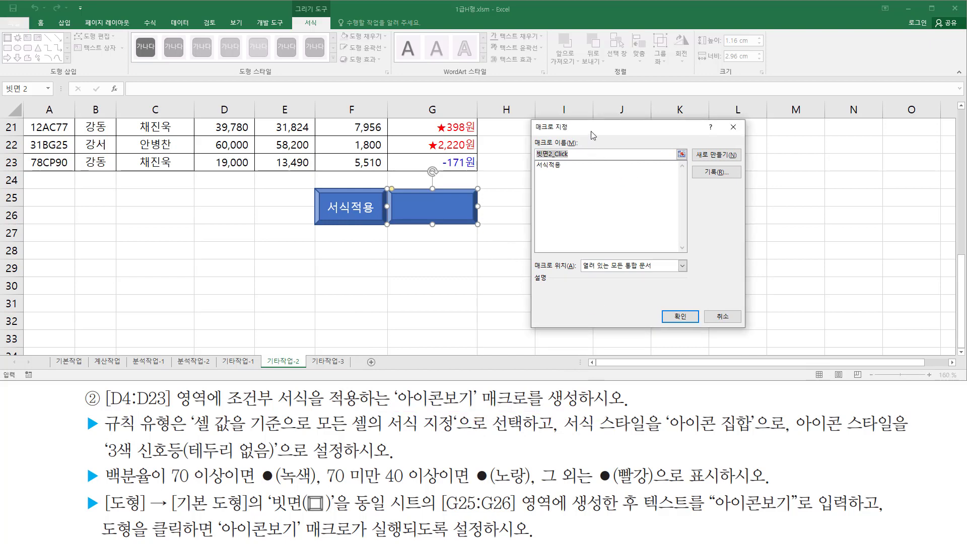
pyautogui.write('ㅇ이콘')
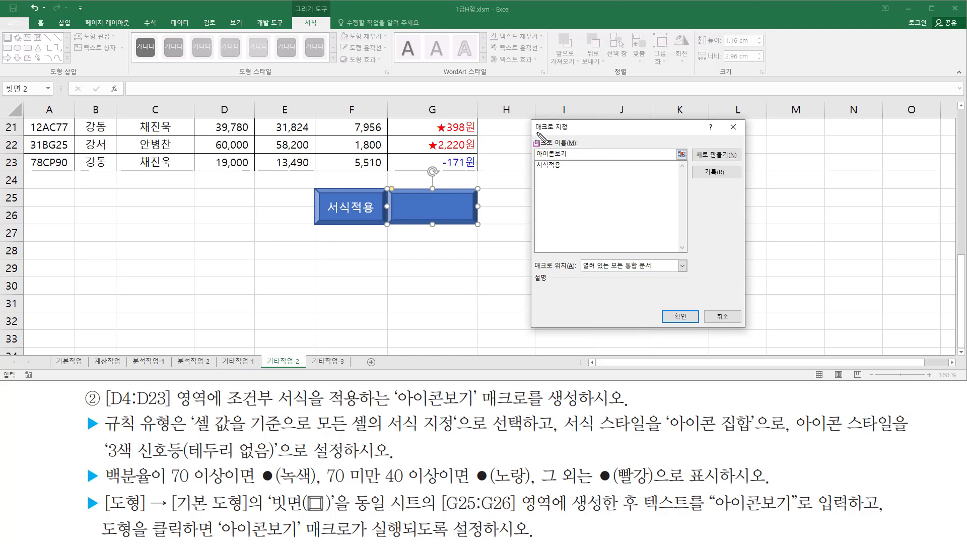
pyautogui.moveTo(529, 137); pyautogui.dragTo(586, 163)
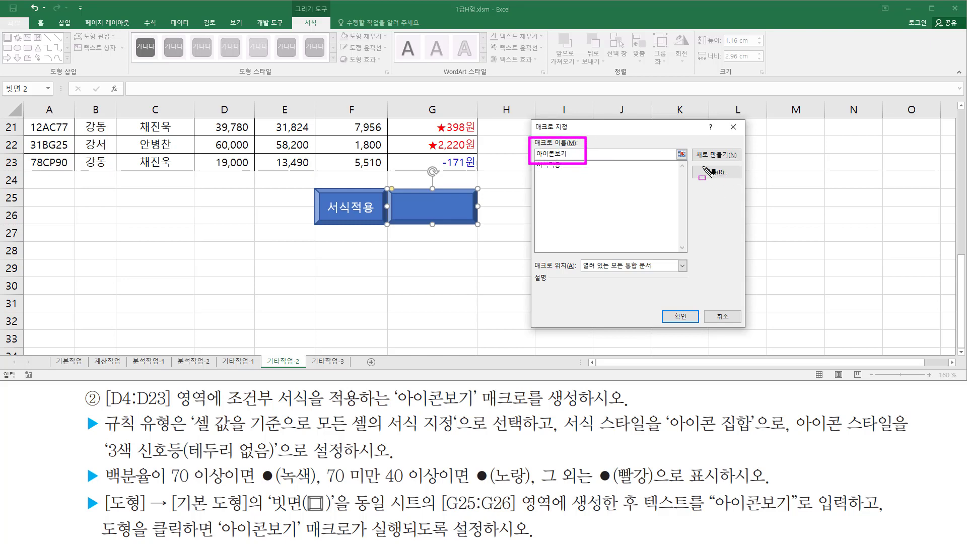
pyautogui.moveTo(702, 166); pyautogui.dragTo(730, 182)
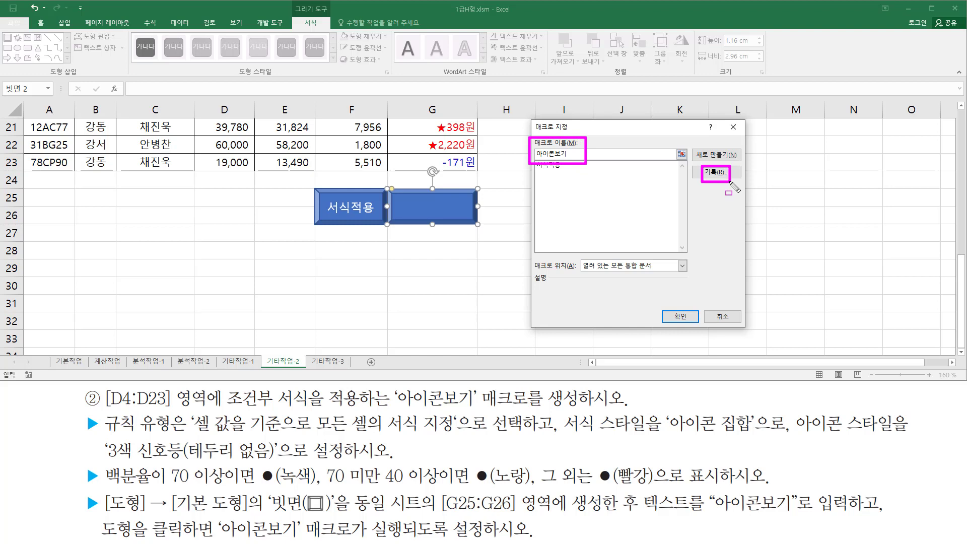
pyautogui.press('Escape')
pyautogui.click(723, 174)
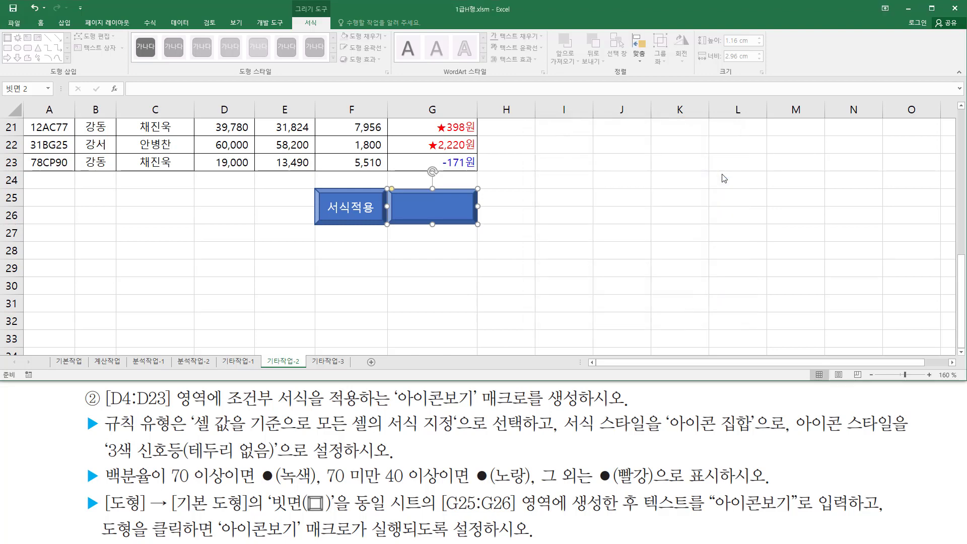
# - Start recording the '아이콘보기' macro, stored in '현재 통합 문서'
pyautogui.hotkey('ctrl', '2')
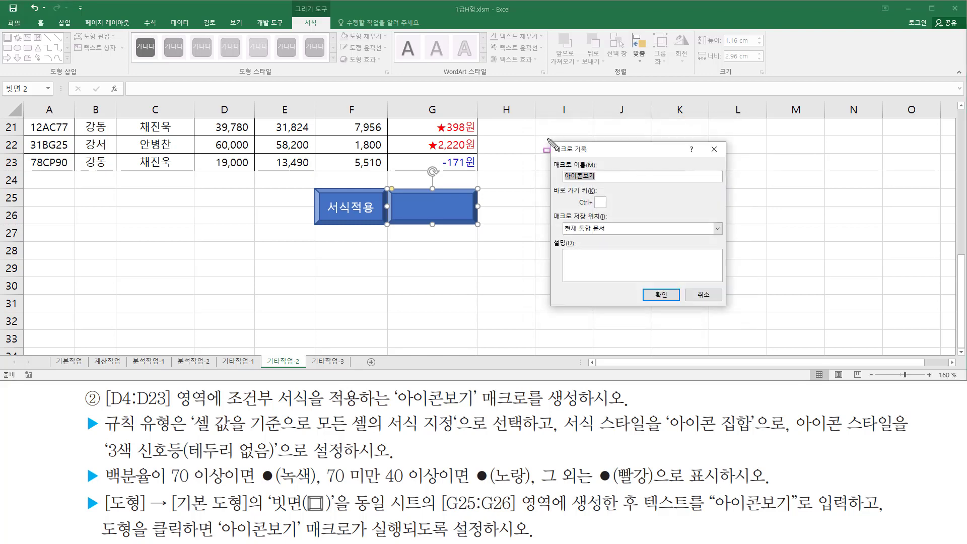
pyautogui.moveTo(548, 139); pyautogui.dragTo(729, 313)
pyautogui.press('Escape')
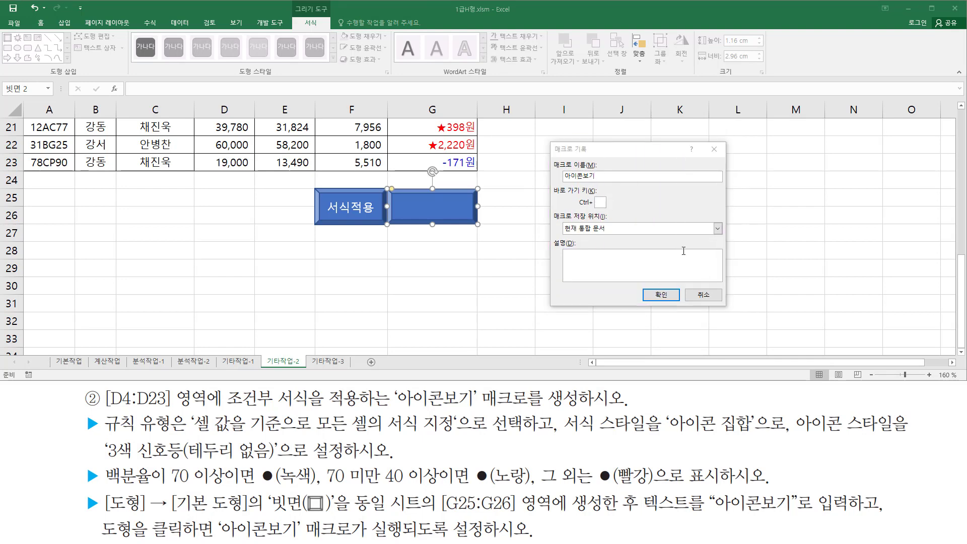
pyautogui.hotkey('ctrl', '2')
pyautogui.moveTo(552, 157)
pyautogui.mouseDown()
pyautogui.moveTo(565, 183)
pyautogui.moveTo(611, 185)
pyautogui.mouseUp()
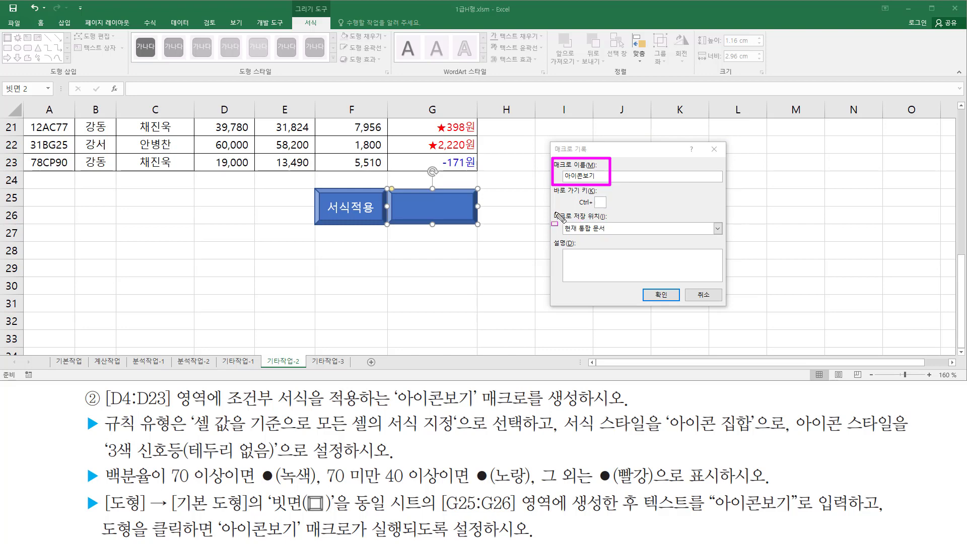
pyautogui.moveTo(550, 208)
pyautogui.mouseDown()
pyautogui.moveTo(594, 243)
pyautogui.moveTo(623, 237)
pyautogui.mouseUp()
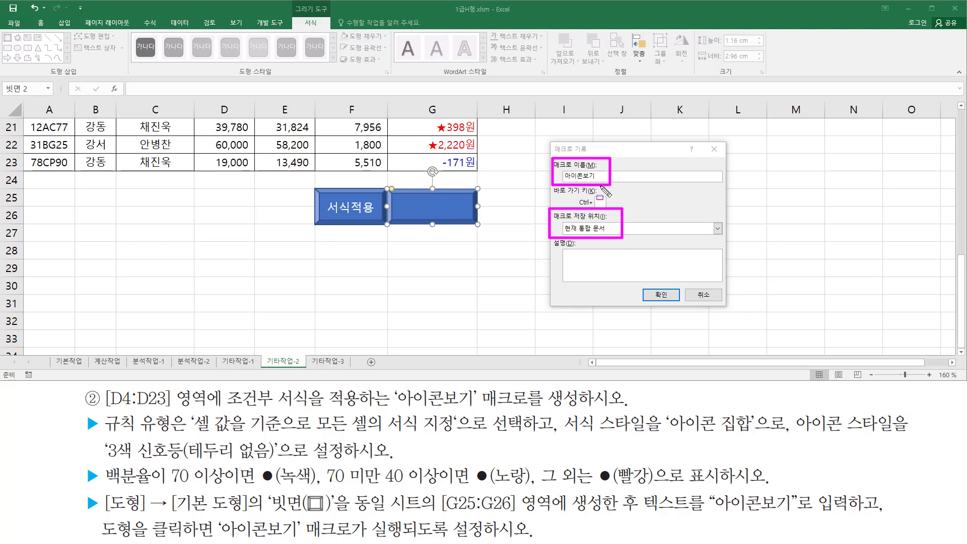
pyautogui.moveTo(650, 283); pyautogui.dragTo(672, 308)
pyautogui.click(663, 295)
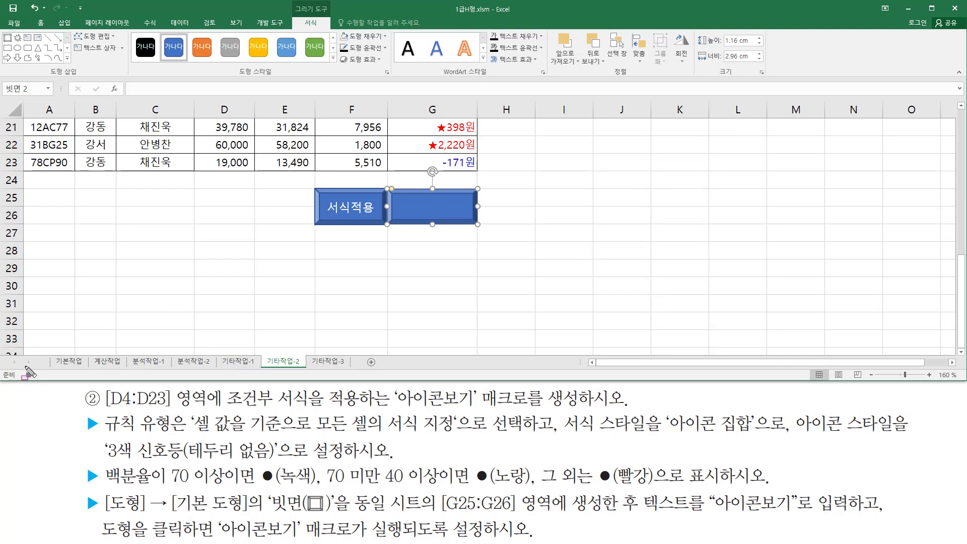
pyautogui.moveTo(18, 368); pyautogui.dragTo(41, 384)
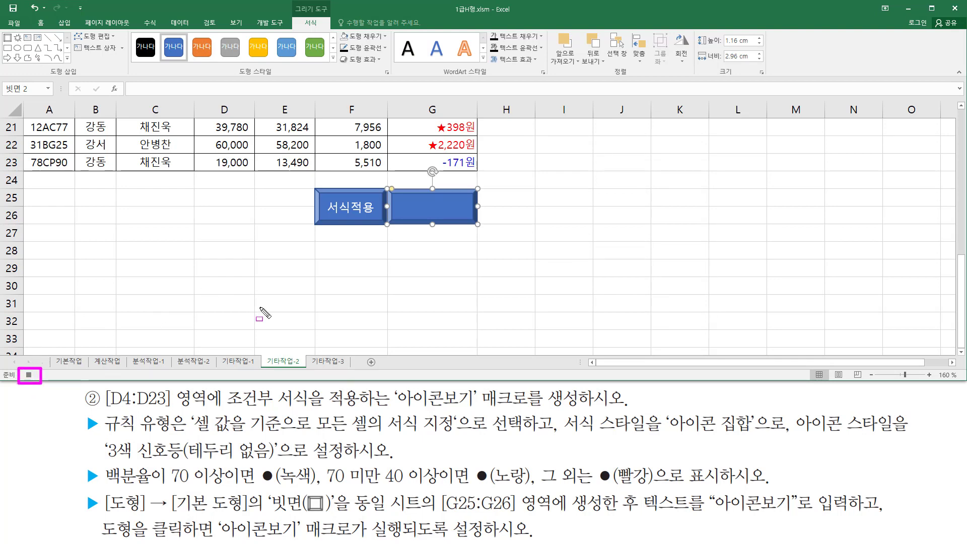
# - Create a new conditional formatting rule for D4:D23 using the rule type '셀 값을 기준으로 모든 셀의 서식 지정'
pyautogui.scroll(7, 233, 163)
pyautogui.click(224, 180)
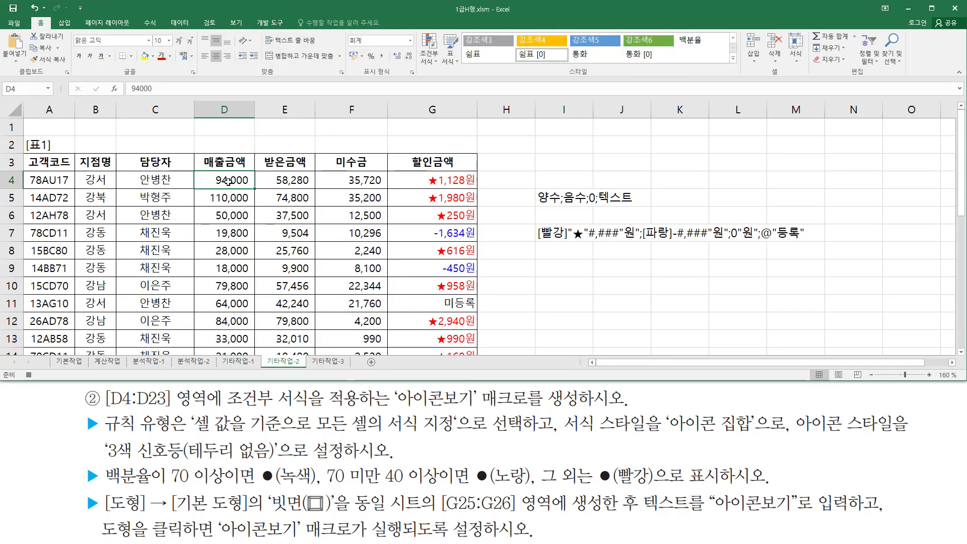
pyautogui.moveTo(224, 177); pyautogui.dragTo(232, 336)
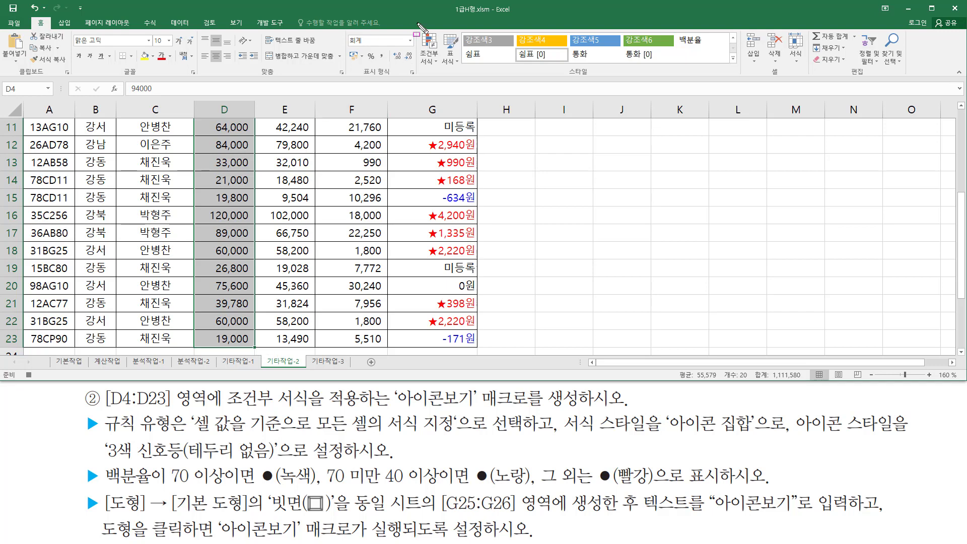
pyautogui.click(432, 61)
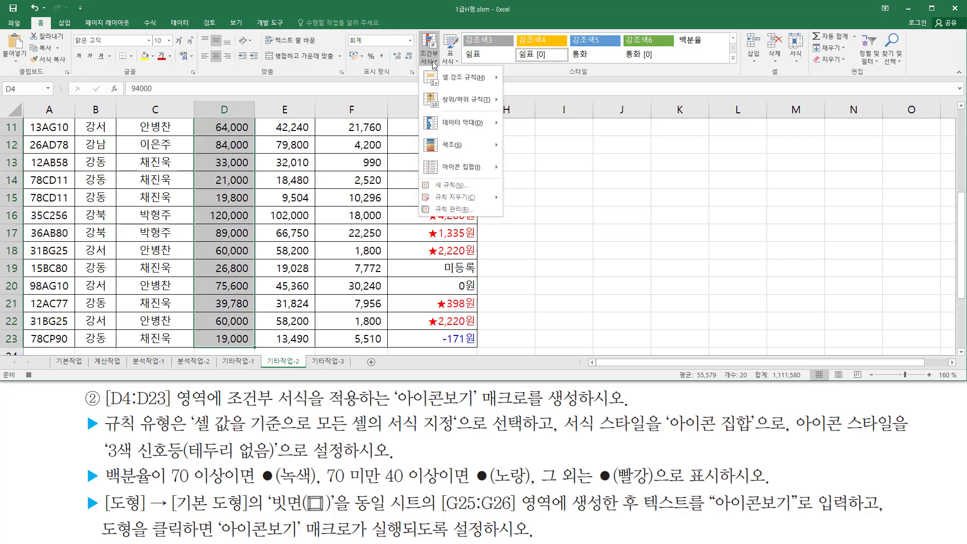
pyautogui.click(454, 185)
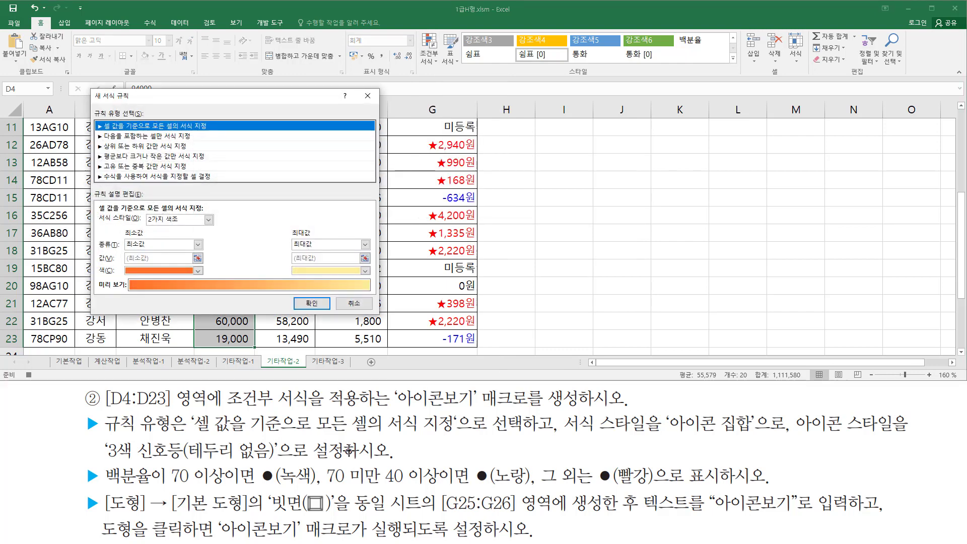
pyautogui.moveTo(105, 437)
pyautogui.mouseDown()
pyautogui.moveTo(182, 438)
pyautogui.moveTo(175, 409)
pyautogui.moveTo(288, 435)
pyautogui.moveTo(455, 435)
pyautogui.mouseUp()
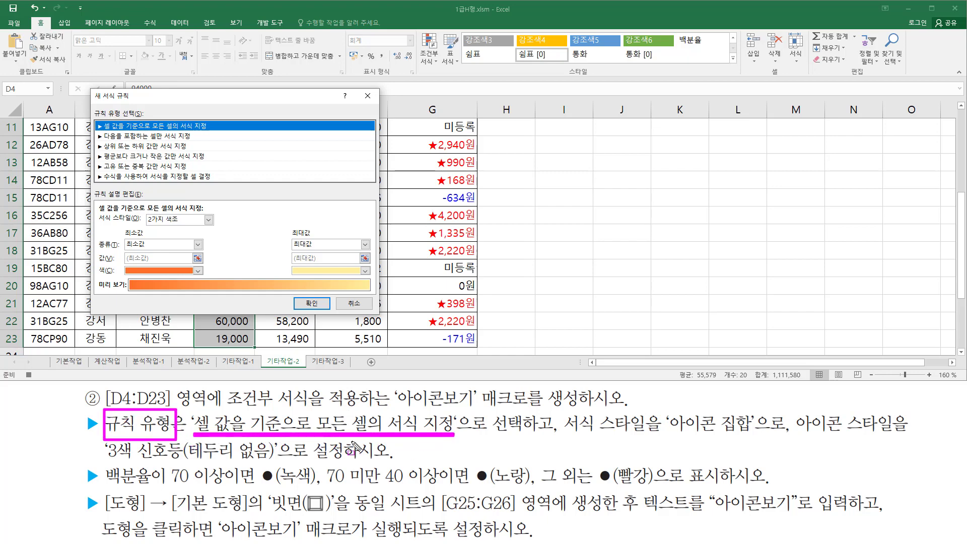
pyautogui.moveTo(95, 118); pyautogui.dragTo(223, 133)
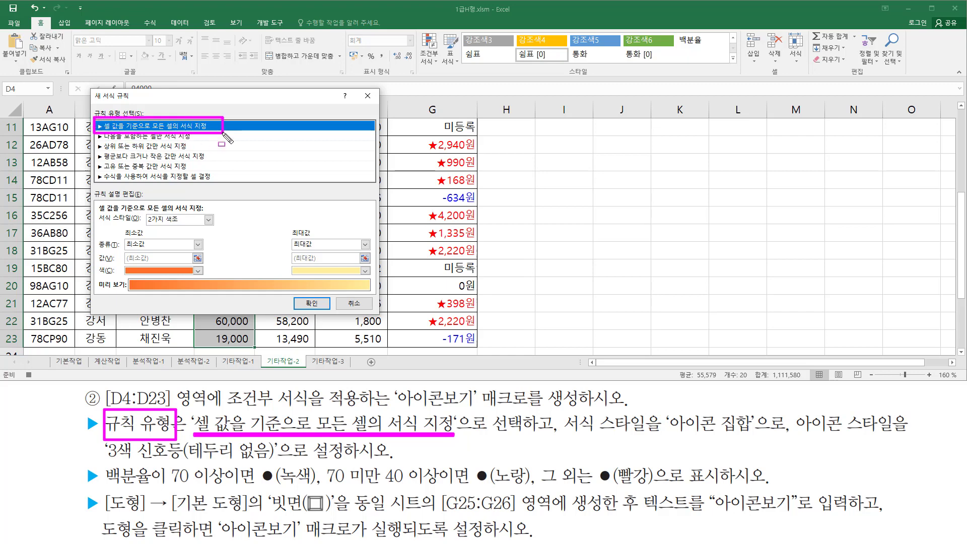
pyautogui.press('Escape')
pyautogui.click(174, 127)
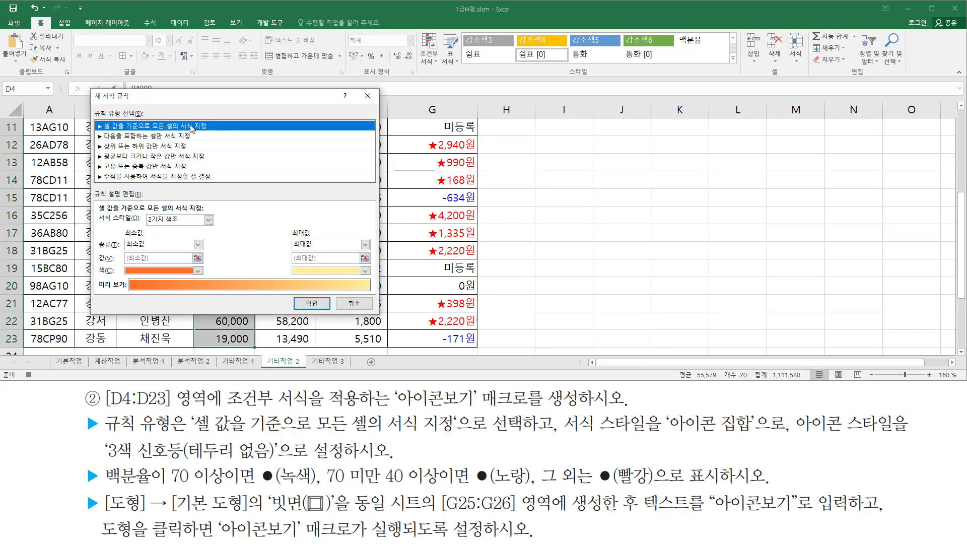
# - Set the new rule's format style (서식 스타일) to '아이콘 집합'
pyautogui.hotkey('ctrl', '2')
pyautogui.moveTo(94, 211); pyautogui.dragTo(223, 230)
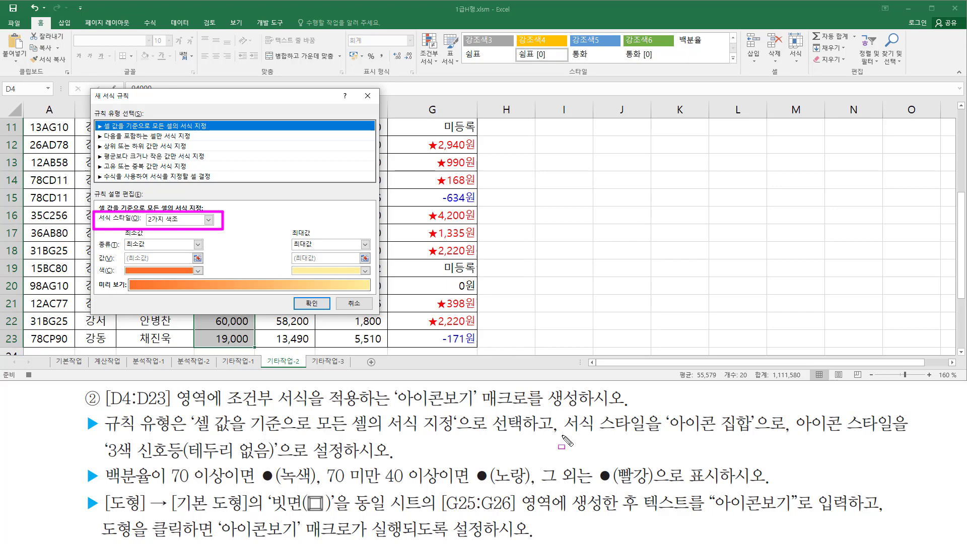
pyautogui.moveTo(562, 436); pyautogui.dragTo(754, 436)
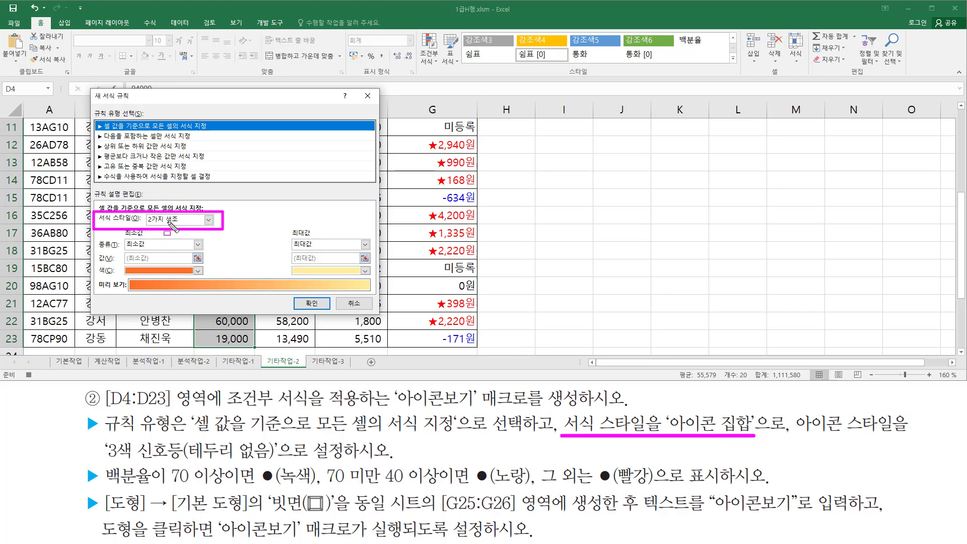
pyautogui.press('Escape')
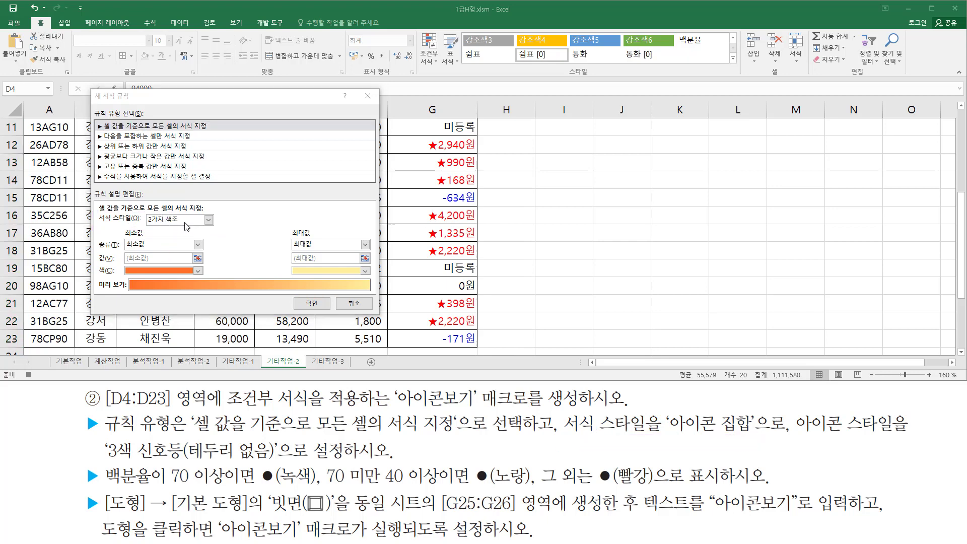
pyautogui.click(185, 221)
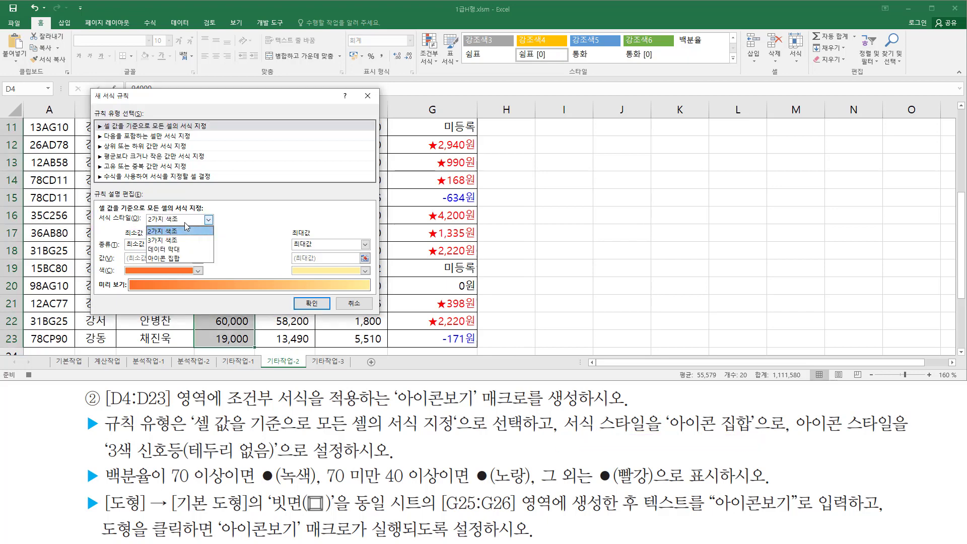
pyautogui.click(172, 258)
# - Choose '3색 신호등(테두리 없음)' as the icon style of the rule
pyautogui.moveTo(798, 434); pyautogui.dragTo(899, 436)
pyautogui.moveTo(102, 439); pyautogui.dragTo(283, 466)
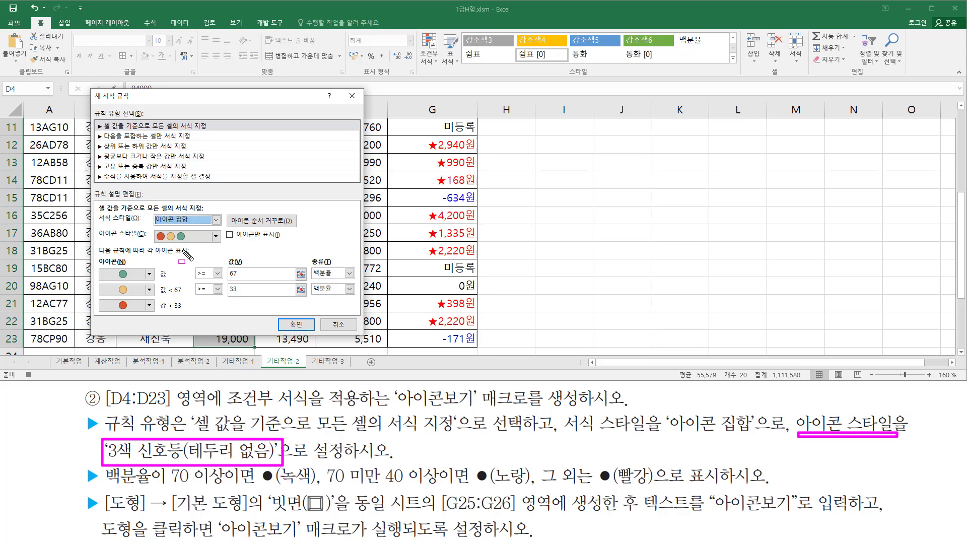
pyautogui.moveTo(87, 224); pyautogui.dragTo(229, 249)
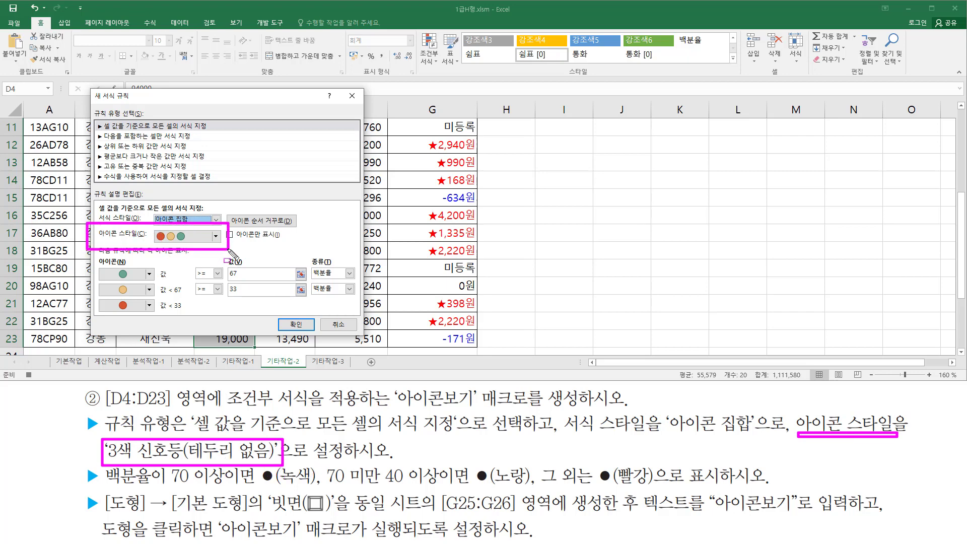
pyautogui.press('Escape')
pyautogui.click(216, 236)
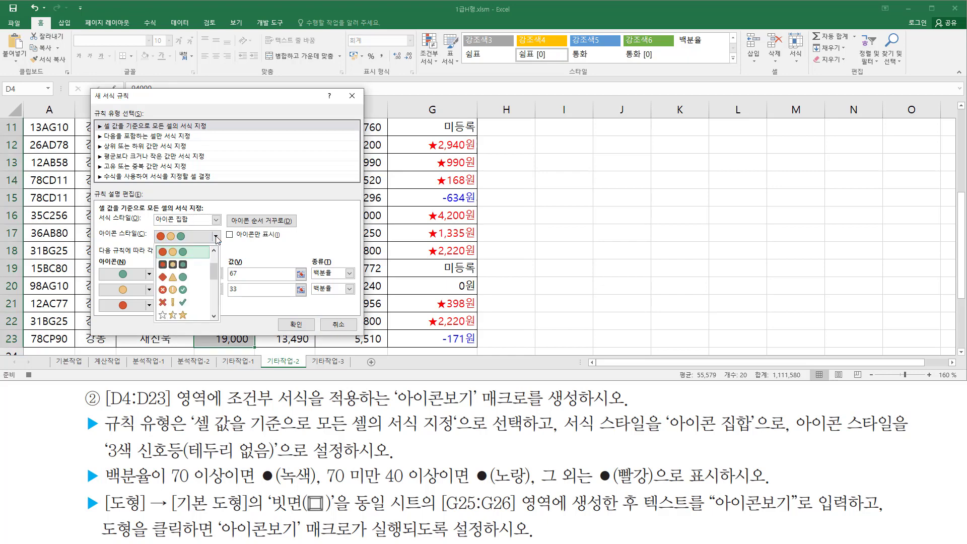
pyautogui.click(196, 258)
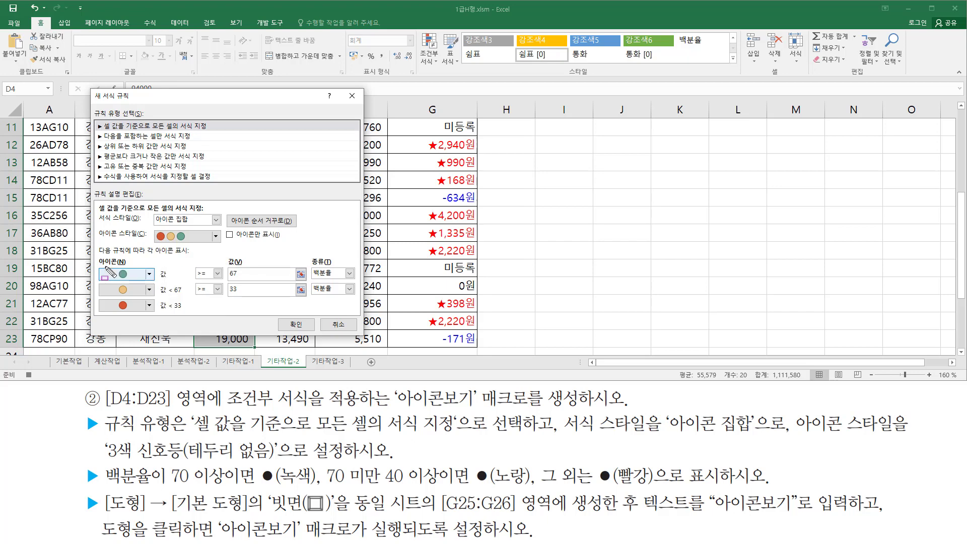
# - Set the green icon's threshold to >= 70 with the type '백분율'
pyautogui.moveTo(104, 266)
pyautogui.mouseDown()
pyautogui.moveTo(142, 297)
pyautogui.moveTo(142, 320)
pyautogui.mouseUp()
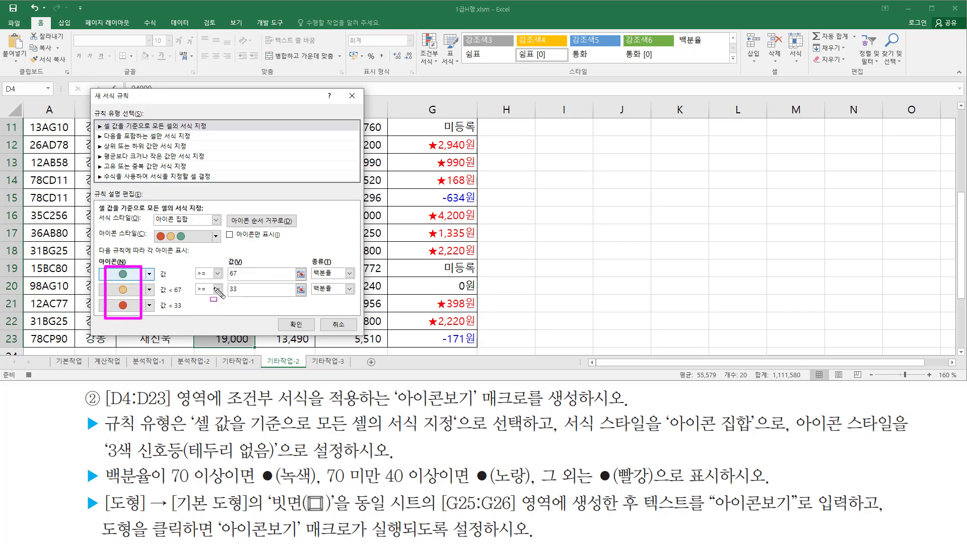
pyautogui.moveTo(307, 253)
pyautogui.mouseDown()
pyautogui.moveTo(335, 299)
pyautogui.moveTo(359, 302)
pyautogui.mouseUp()
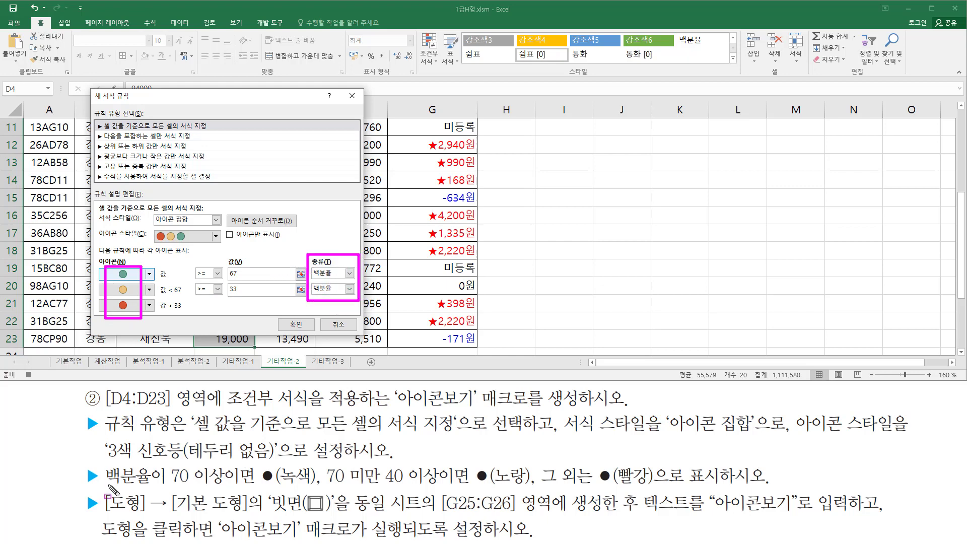
pyautogui.moveTo(106, 486); pyautogui.dragTo(150, 487)
pyautogui.moveTo(260, 460); pyautogui.dragTo(320, 492)
pyautogui.moveTo(166, 487); pyautogui.dragTo(224, 486)
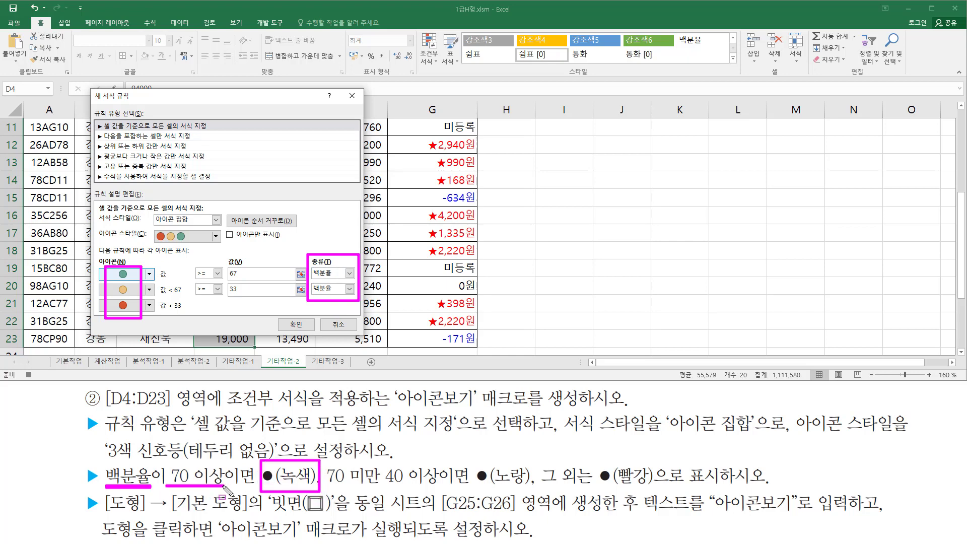
pyautogui.press('Escape')
pyautogui.click(246, 274)
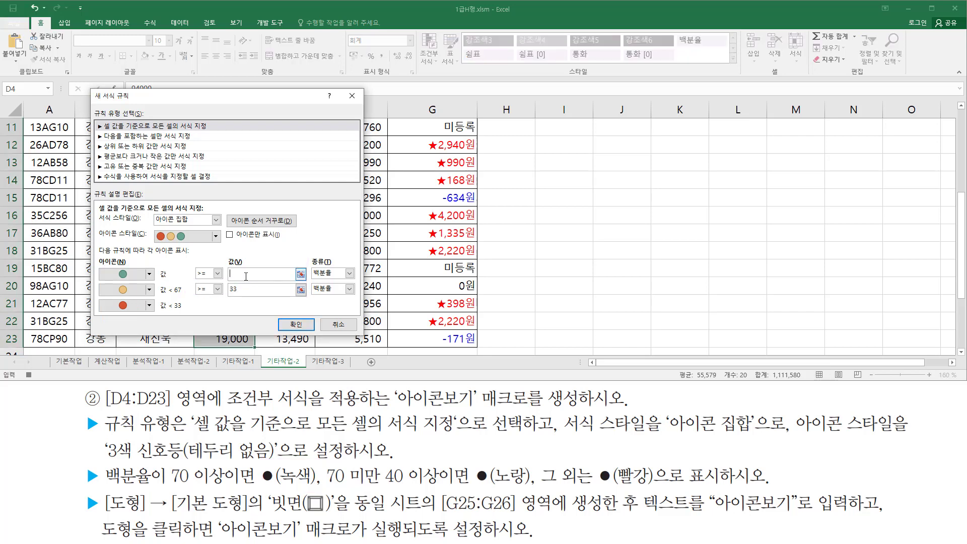
# - Set the yellow icon's threshold to >= 40 '백분율', leaving the red icon for everything lower
pyautogui.hotkey('ctrl', 'shift', 'd')
pyautogui.moveTo(324, 486); pyautogui.dragTo(533, 486)
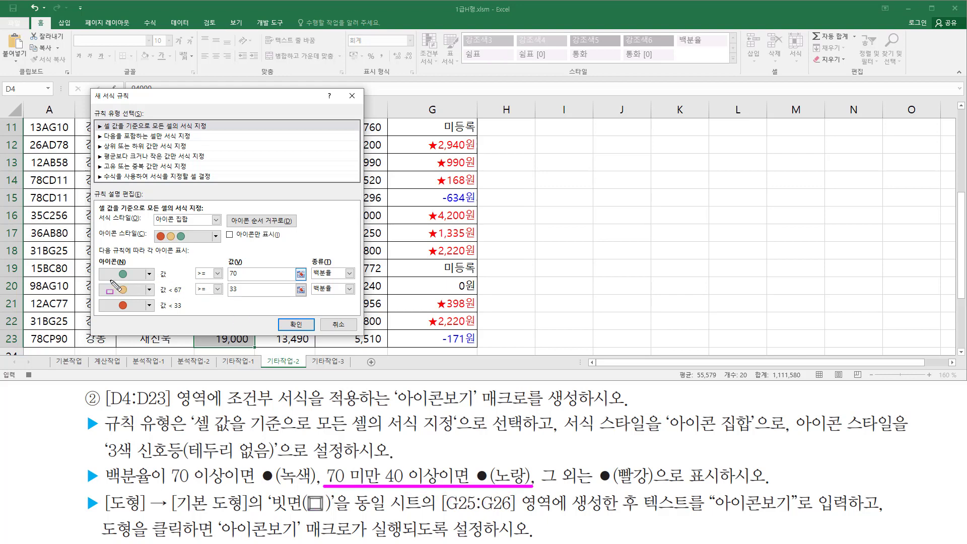
pyautogui.moveTo(109, 280); pyautogui.dragTo(138, 298)
pyautogui.moveTo(227, 295); pyautogui.dragTo(245, 295)
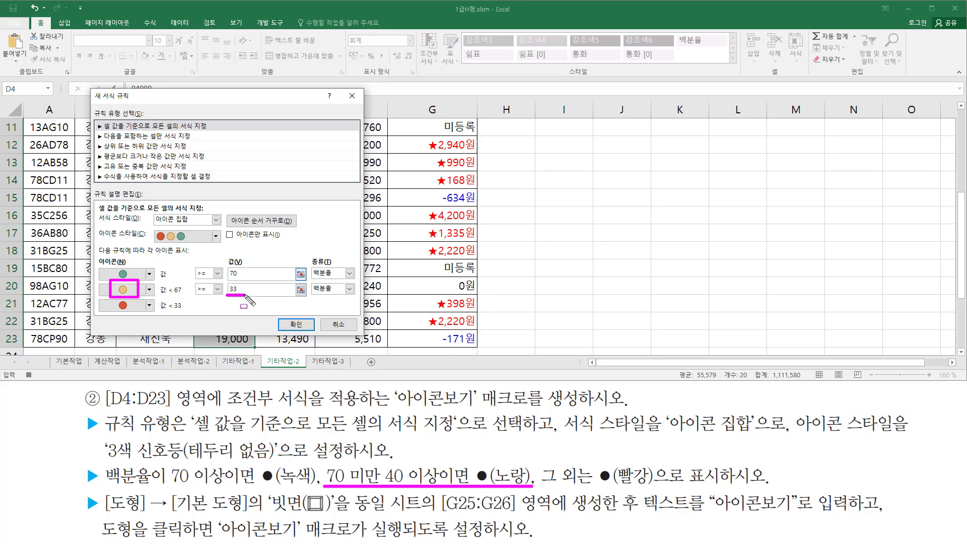
pyautogui.click(248, 287)
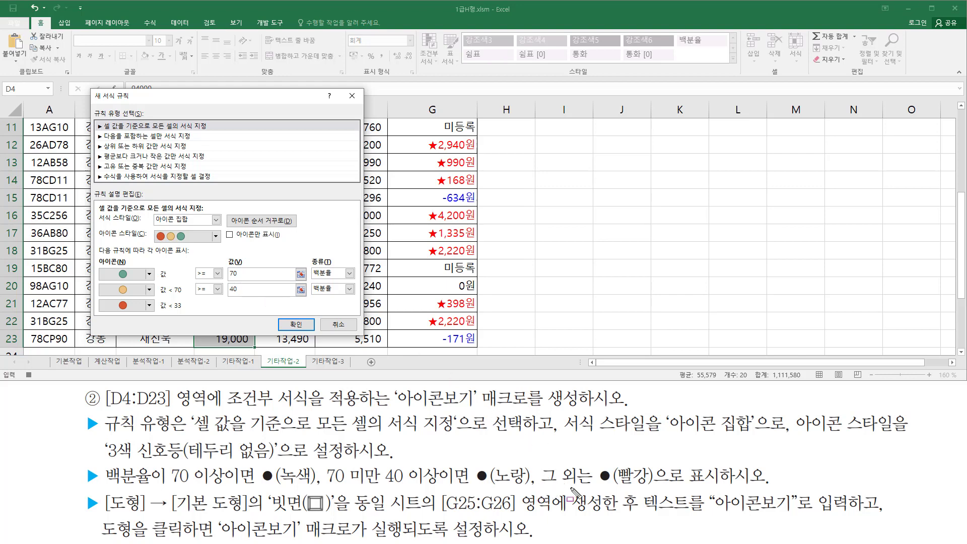
pyautogui.moveTo(539, 487); pyautogui.dragTo(668, 487)
pyautogui.moveTo(107, 297); pyautogui.dragTo(155, 313)
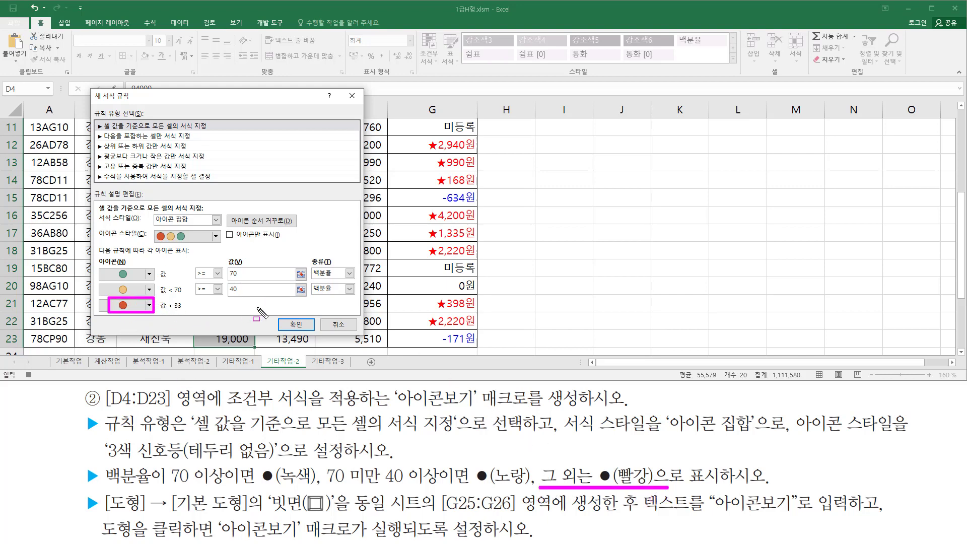
pyautogui.press('Escape')
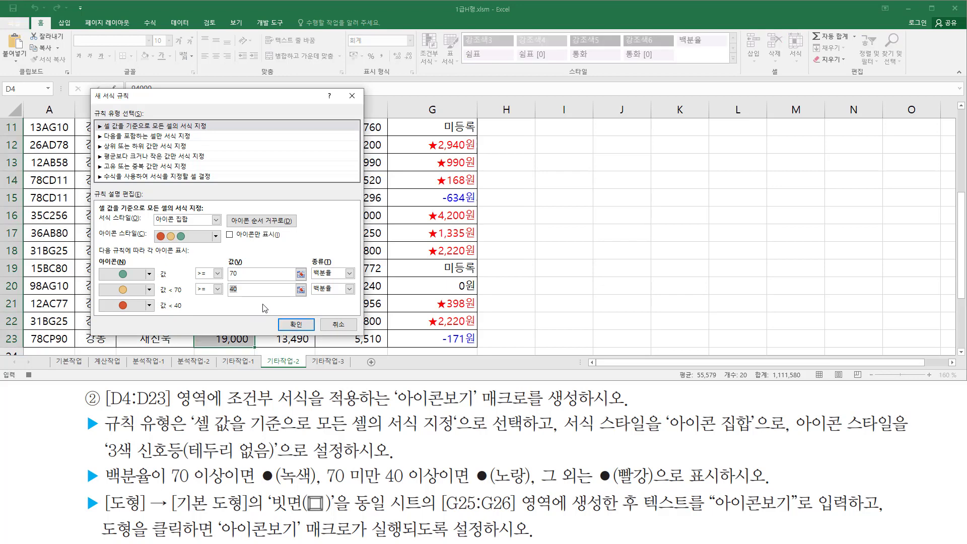
# - Check the rule type, icon style, thresholds and value types, and apply the icon set rule to D4:D23
pyautogui.moveTo(278, 313); pyautogui.dragTo(313, 335)
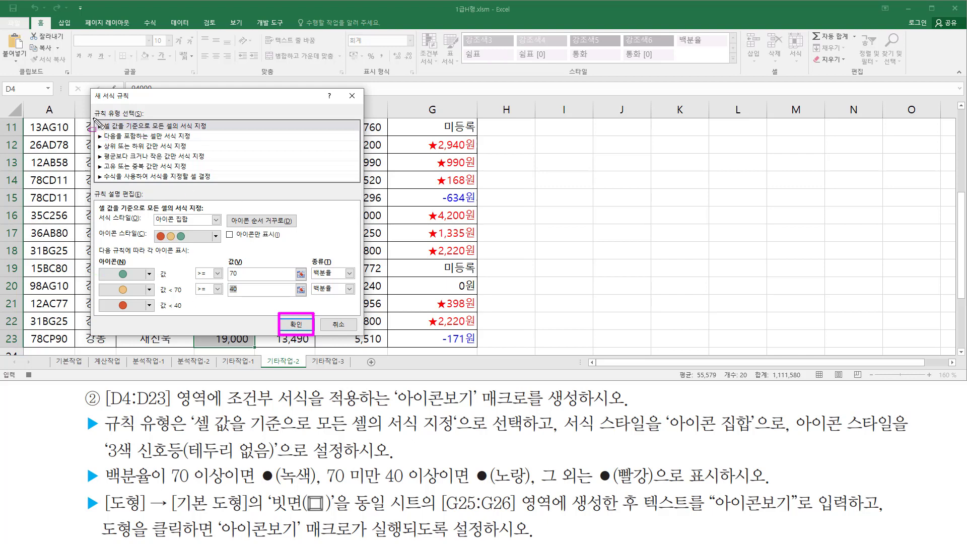
pyautogui.moveTo(93, 118); pyautogui.dragTo(220, 135)
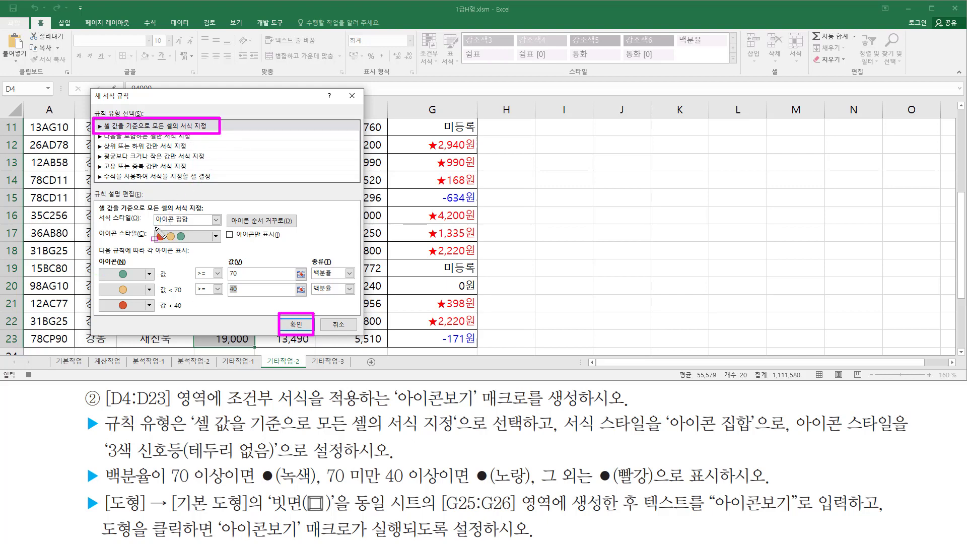
pyautogui.moveTo(154, 224)
pyautogui.mouseDown()
pyautogui.moveTo(189, 224)
pyautogui.moveTo(196, 246)
pyautogui.mouseUp()
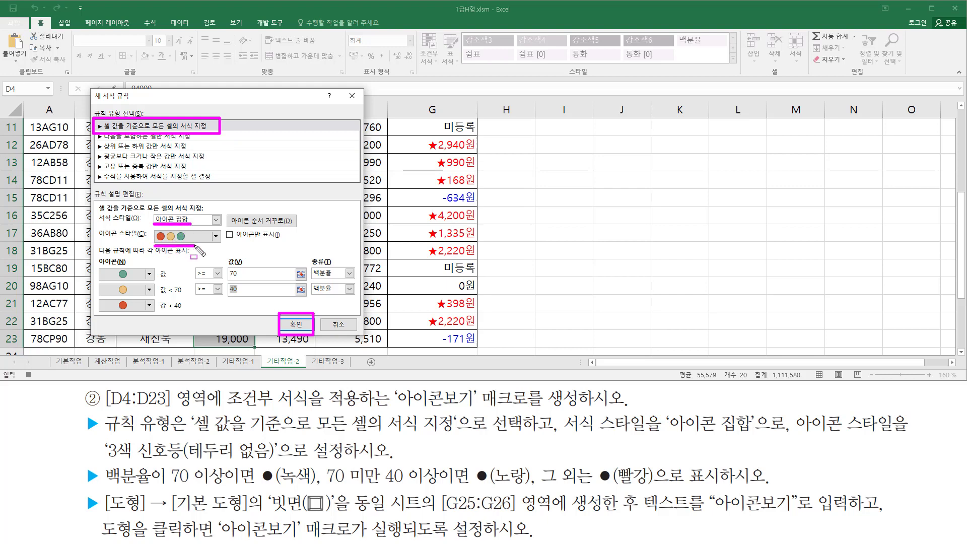
pyautogui.moveTo(309, 252); pyautogui.dragTo(340, 301)
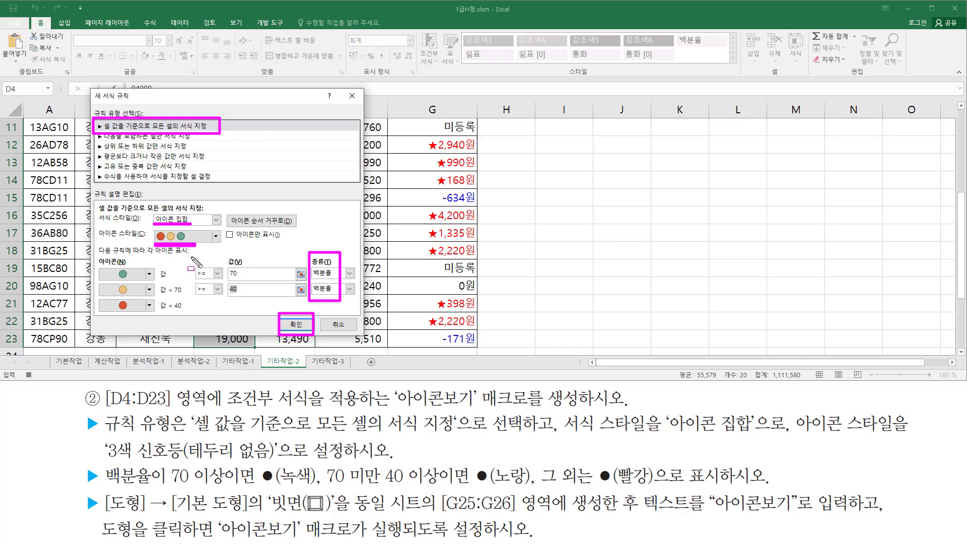
pyautogui.moveTo(192, 257); pyautogui.dragTo(258, 297)
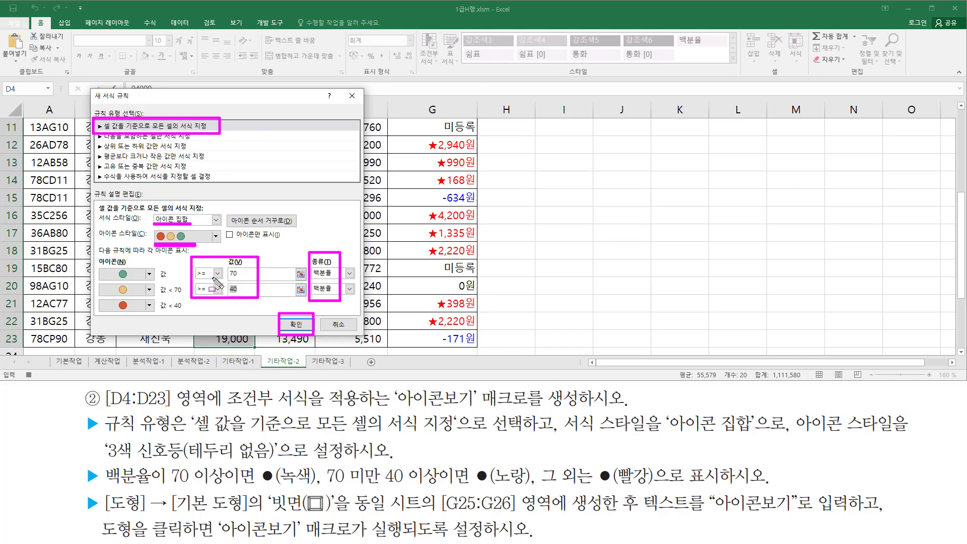
pyautogui.click(298, 325)
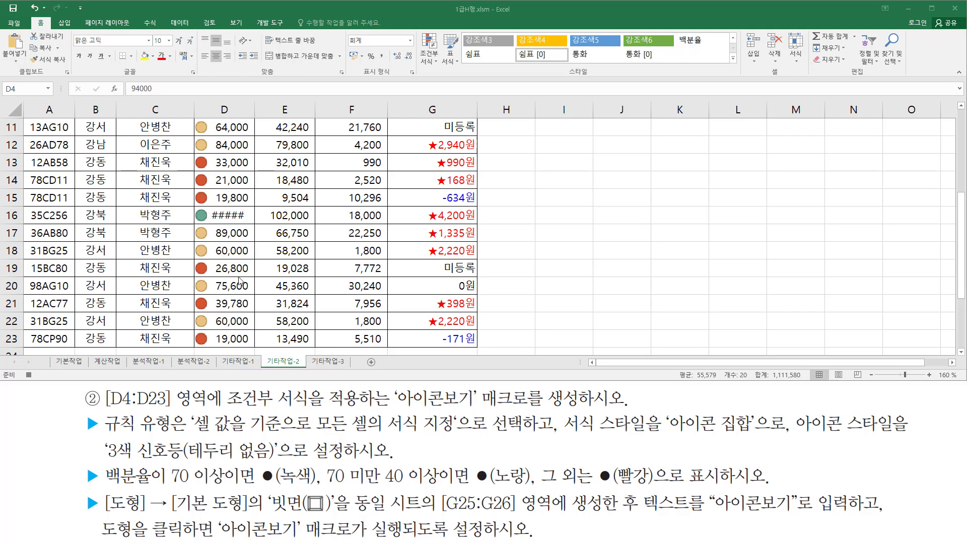
# - Deselect the range by selecting an empty cell beside the table and stop recording the '아이콘보기' macro
pyautogui.click(961, 161)
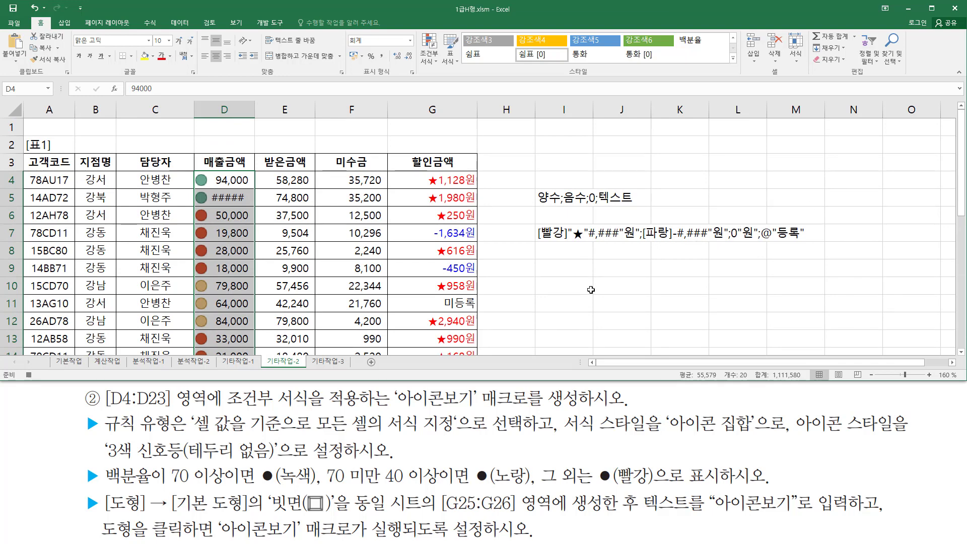
pyautogui.click(607, 285)
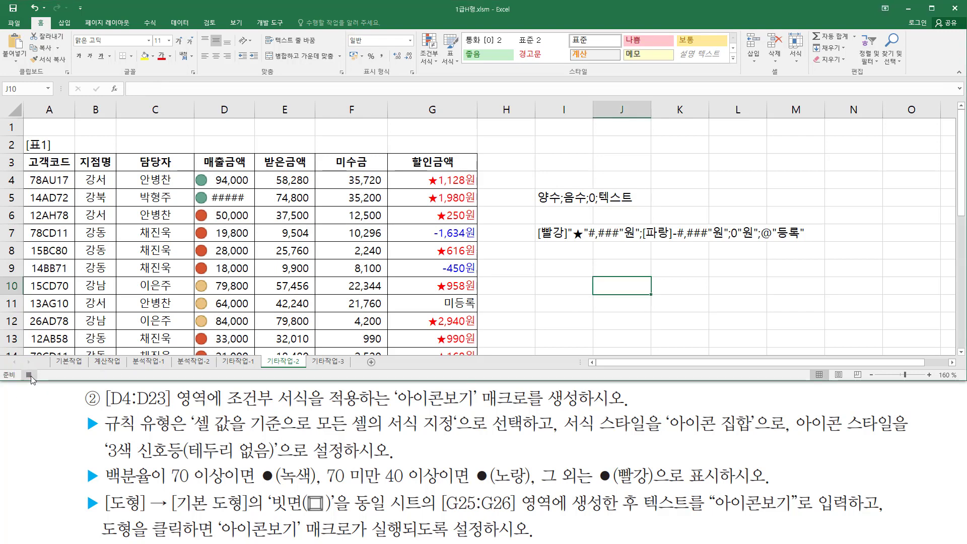
pyautogui.click(542, 300)
# - Label the '빗면' shape over G25:G26 with the text '아이콘보기' and deselect it
pyautogui.scroll(-7, 542, 301)
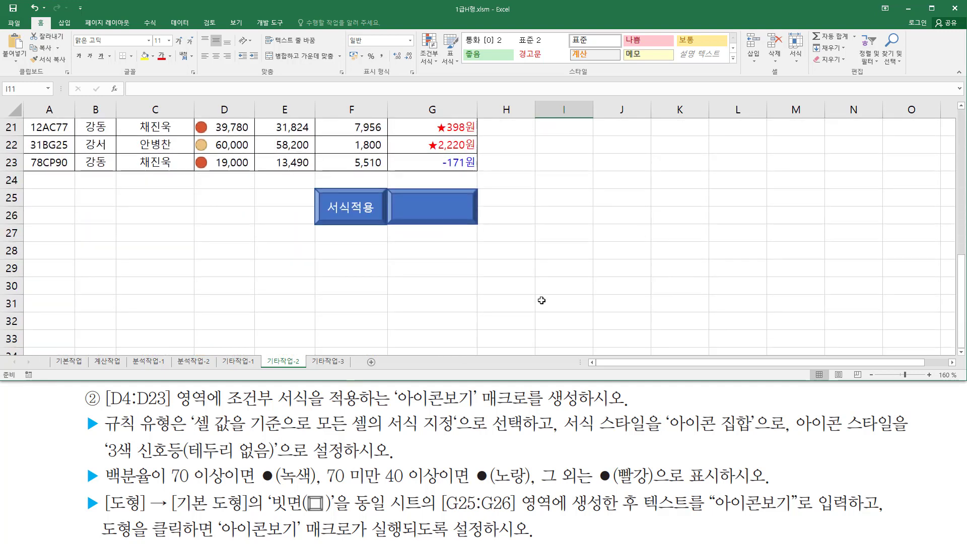
pyautogui.rightClick(441, 202)
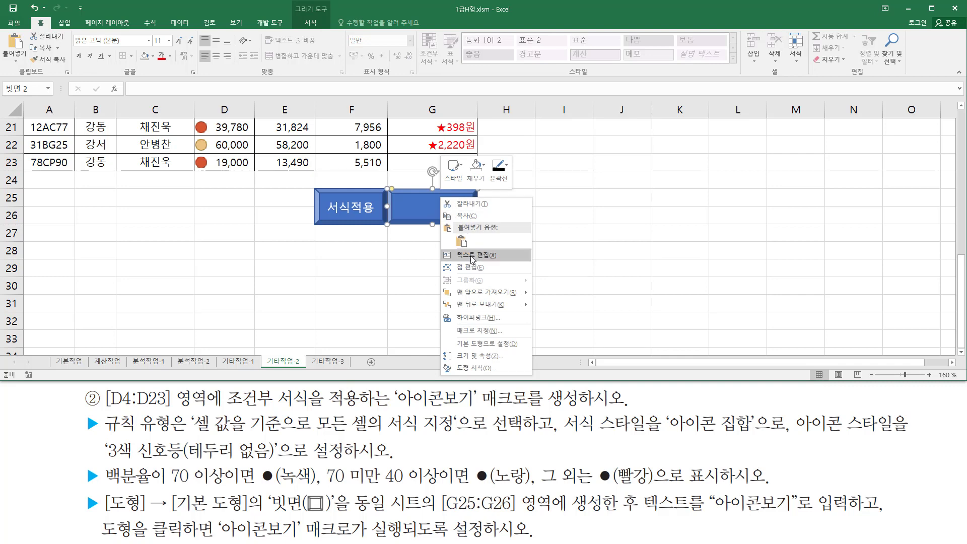
pyautogui.click(473, 257)
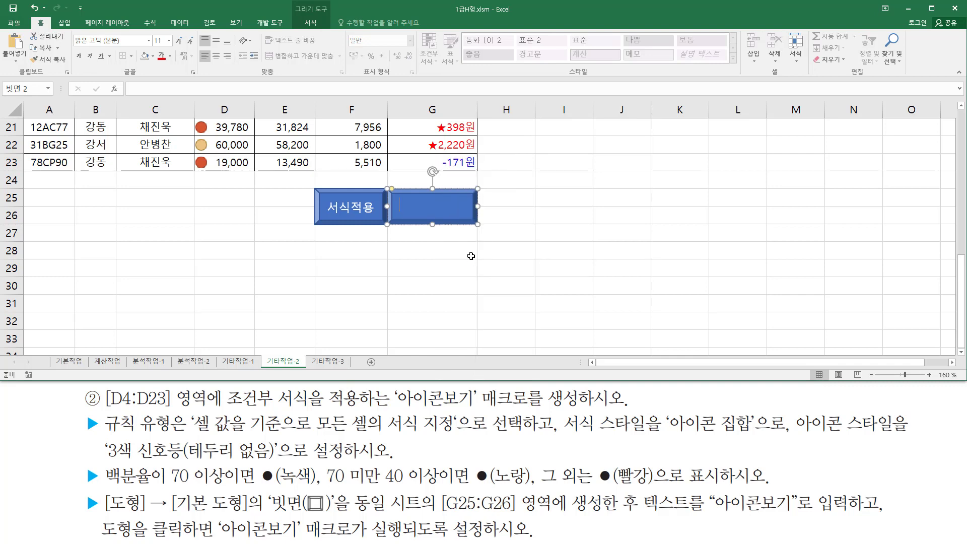
pyautogui.write('아이콘보기')
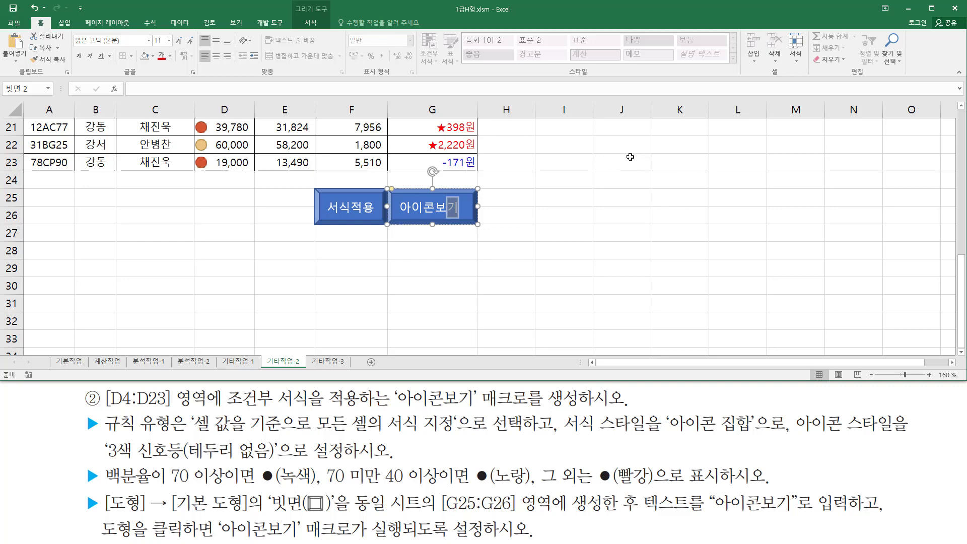
pyautogui.click(619, 144)
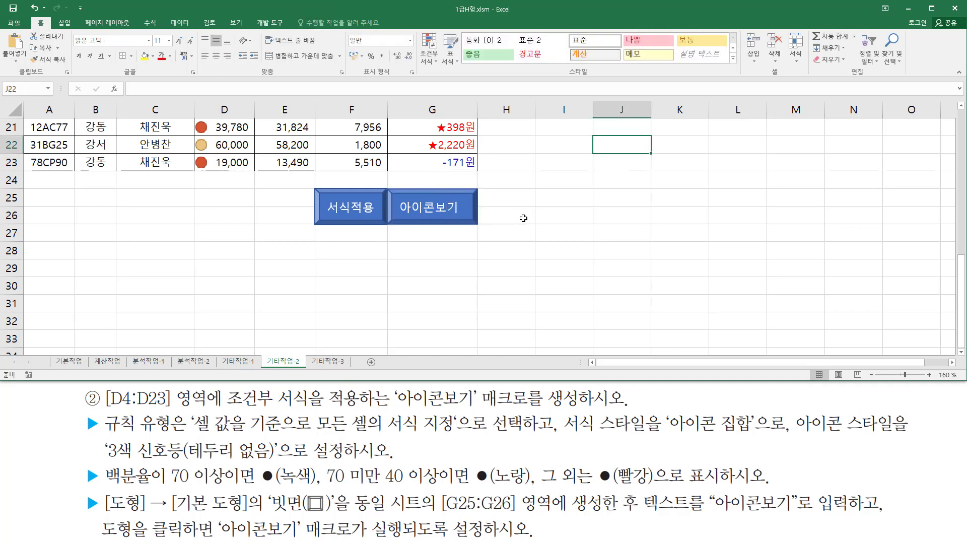
# - Reset the number format of the '할인금액' values in G4:G23 to '일반' and deselect the range
pyautogui.scroll(7, 524, 218)
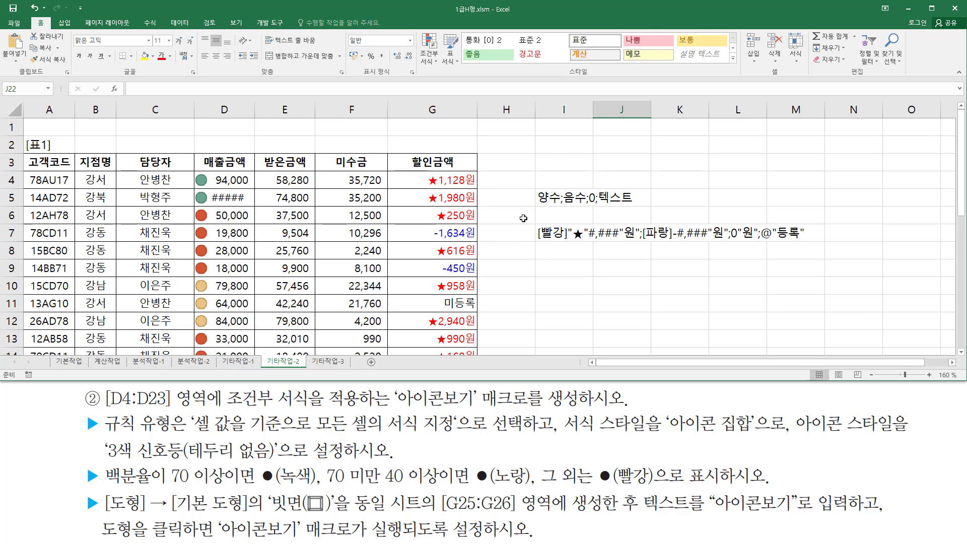
pyautogui.scroll(-7, 523, 218)
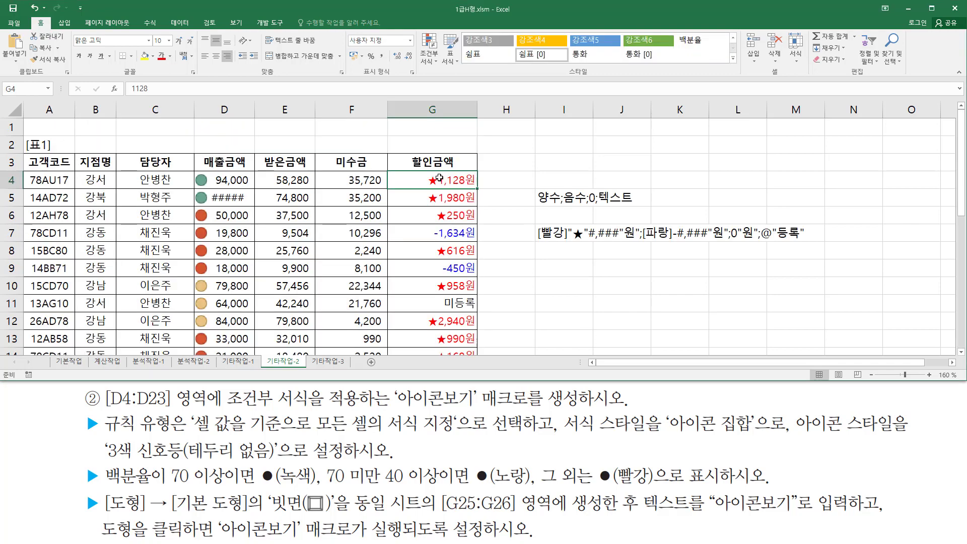
pyautogui.moveTo(439, 180); pyautogui.dragTo(452, 301)
pyautogui.scroll(2, 470, 290)
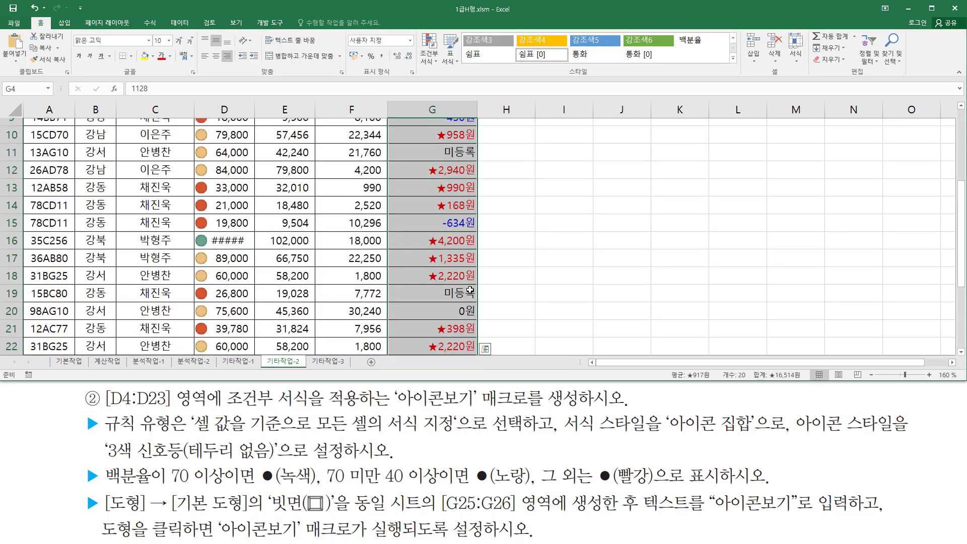
pyautogui.scroll(3, 470, 290)
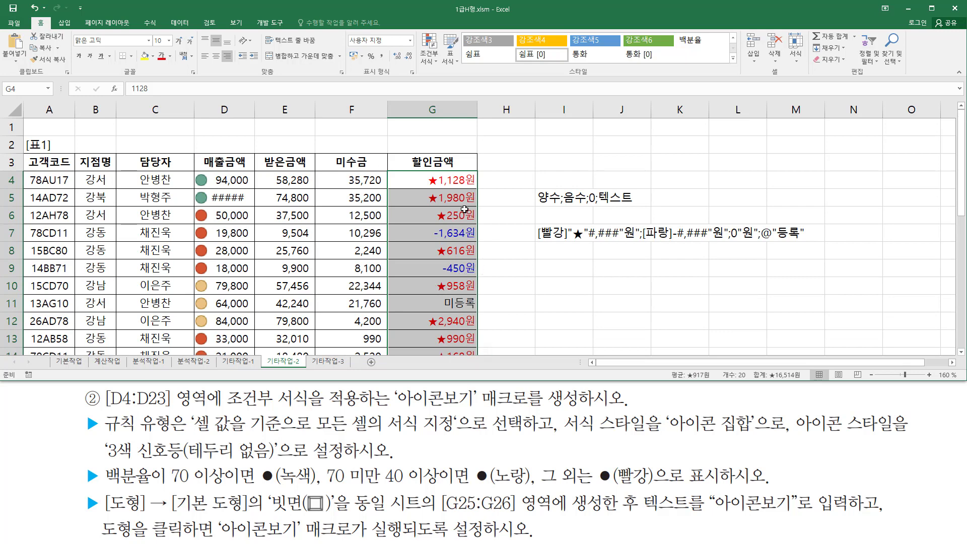
pyautogui.hotkey('alt', 'Tab')
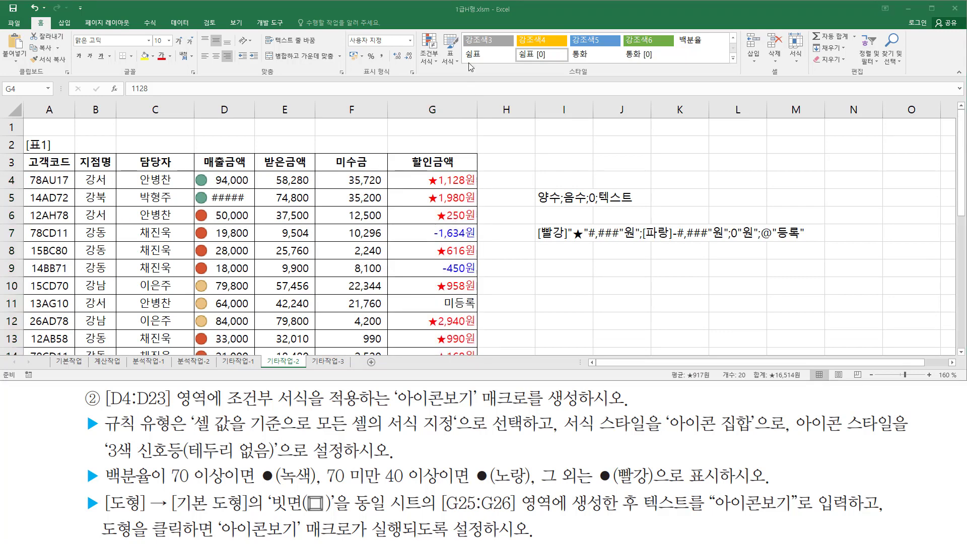
pyautogui.hotkey('alt', 'Tab')
pyautogui.hotkey('ctrl', '1')
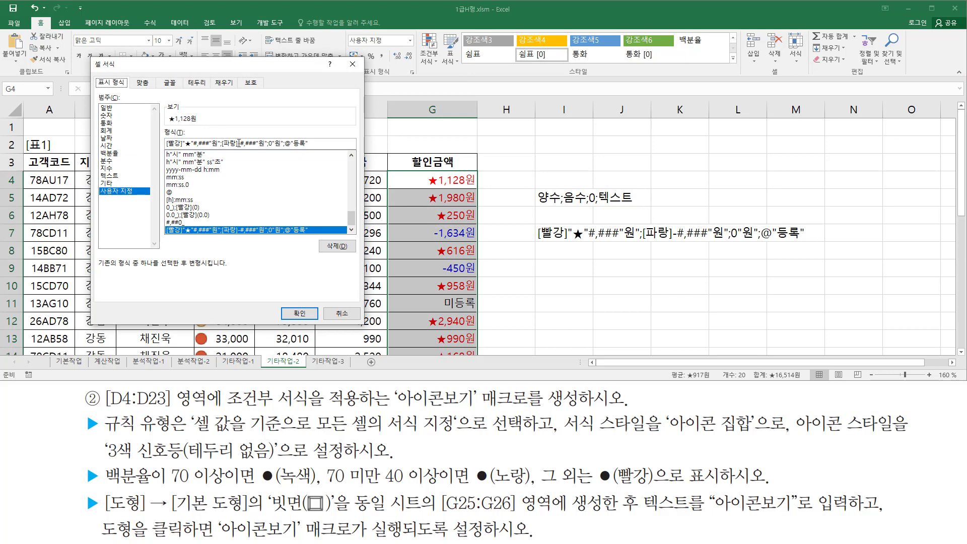
pyautogui.moveTo(98, 104); pyautogui.dragTo(115, 110)
pyautogui.press('Escape')
pyautogui.click(116, 109)
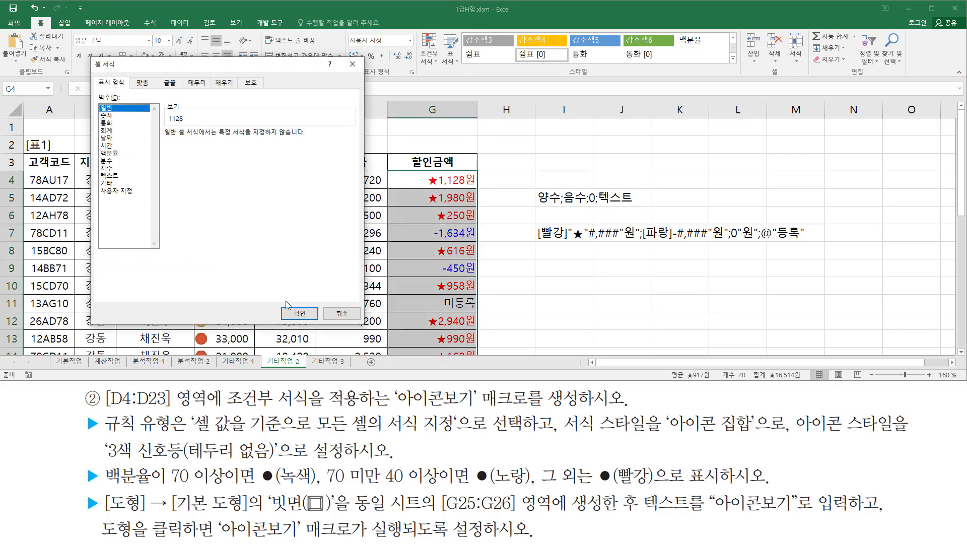
pyautogui.click(299, 314)
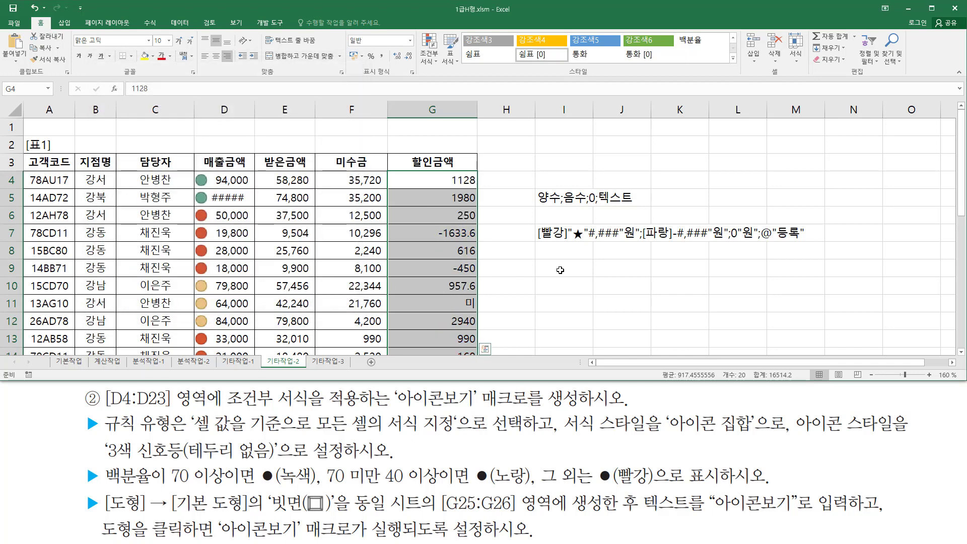
pyautogui.click(555, 289)
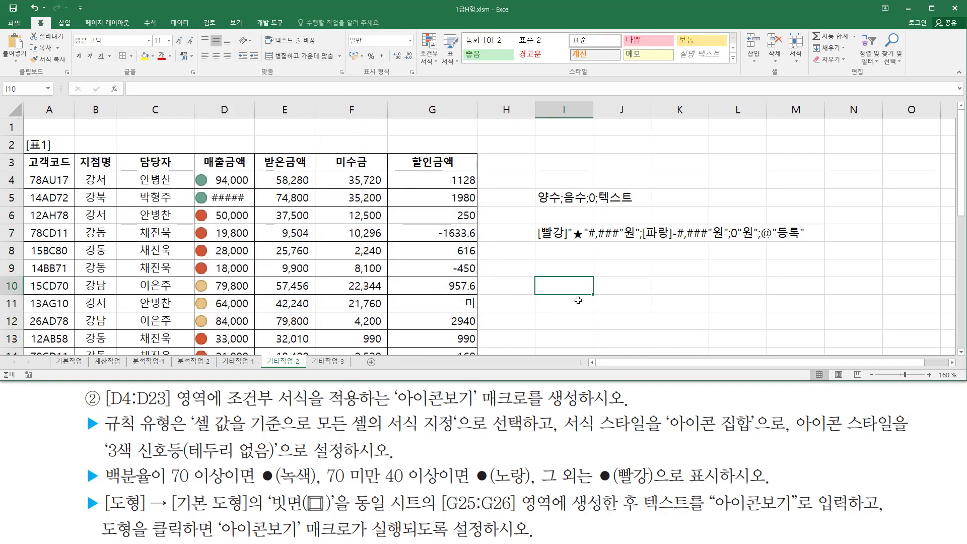
# - Select the '매출금액' values in D4:D23, which carry the icon set formatting
pyautogui.click(224, 180)
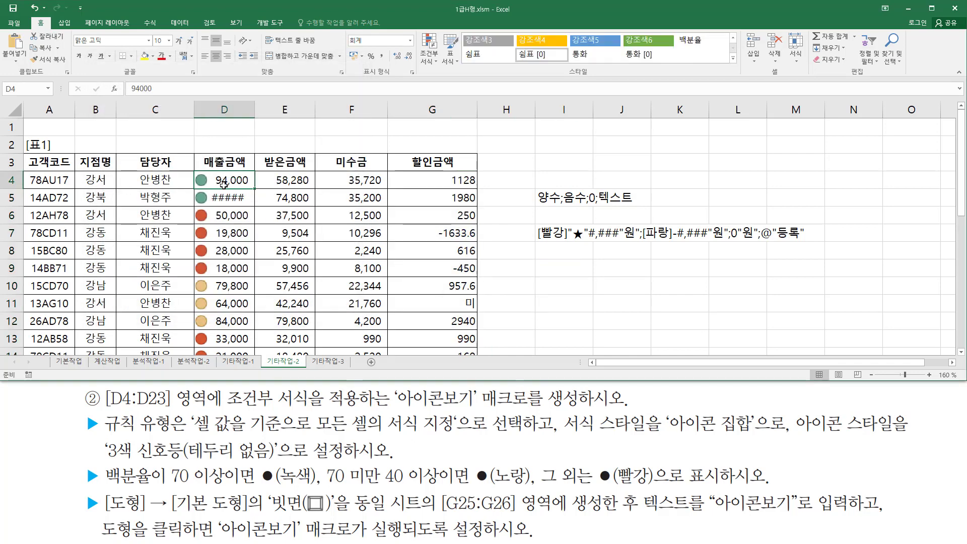
pyautogui.scroll(-7, 227, 208)
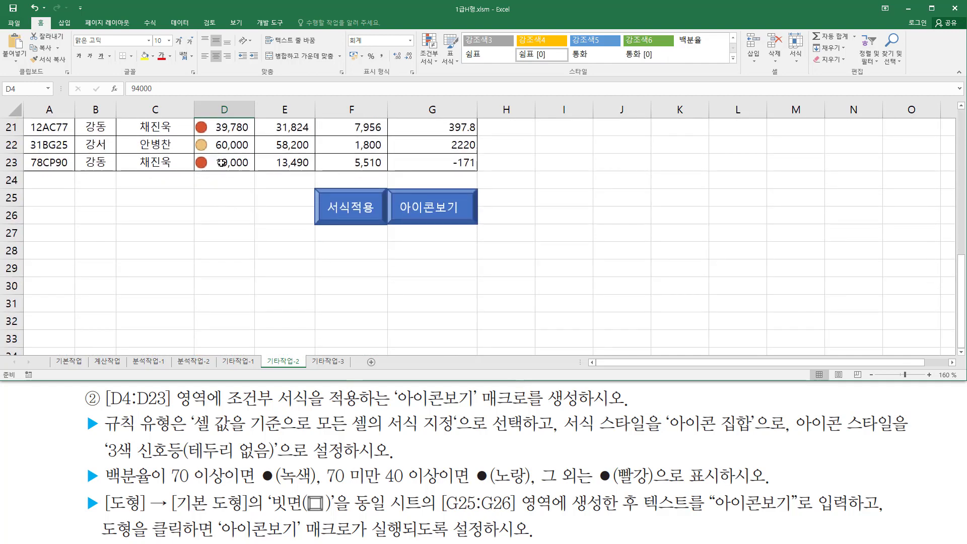
pyautogui.keyDown('shift'); pyautogui.click(227, 162); pyautogui.keyUp('shift')
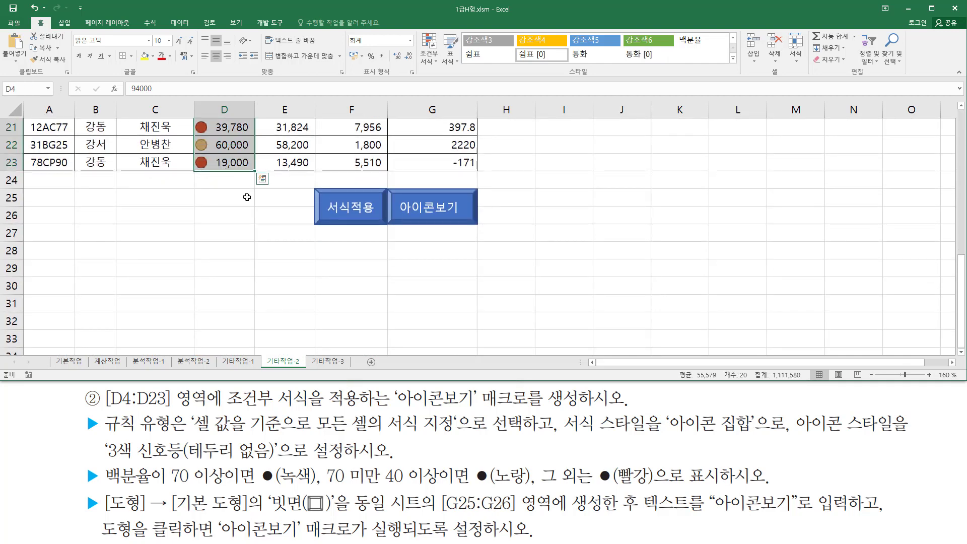
pyautogui.scroll(3, 247, 197)
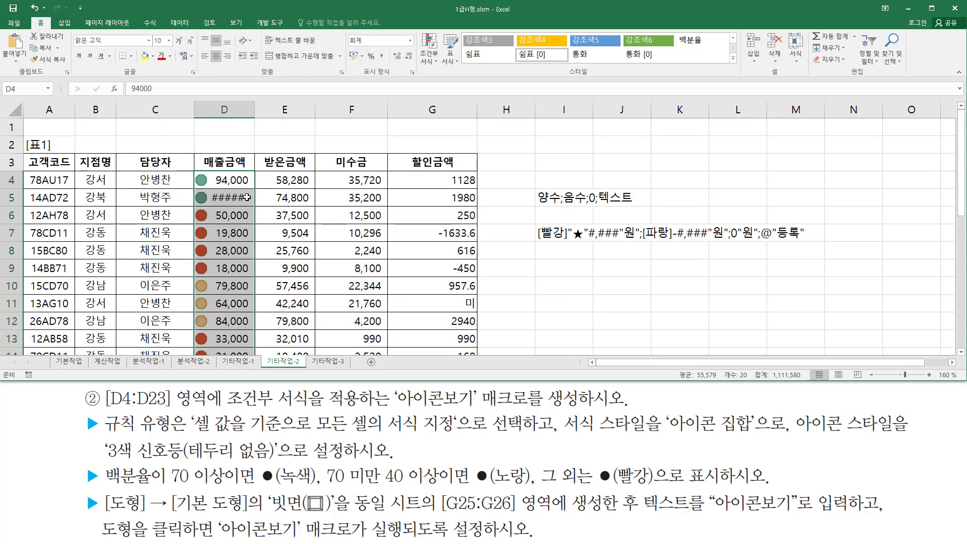
# - Delete the icon set conditional formatting rule applied to the sales amounts in D4:D23 and apply the change
pyautogui.scroll(-6, 247, 197)
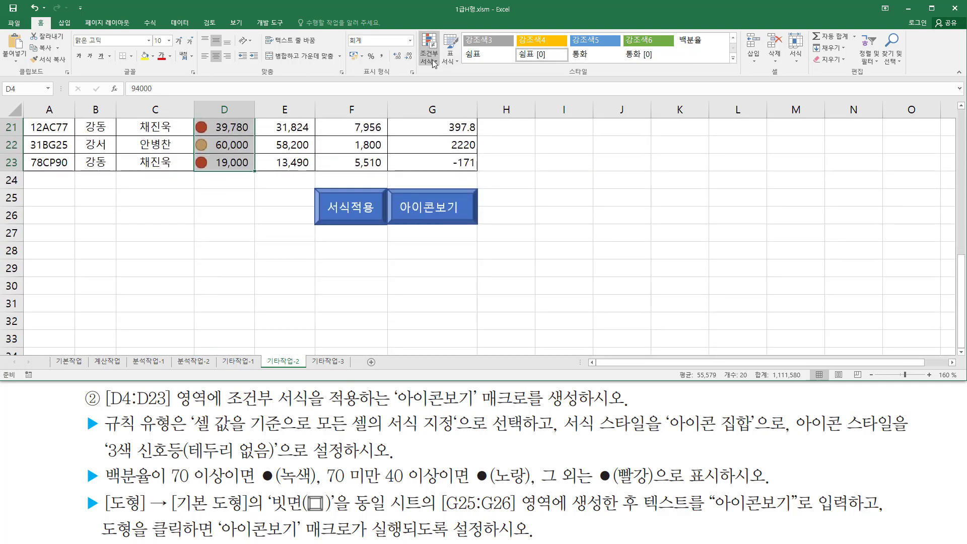
pyautogui.click(432, 59)
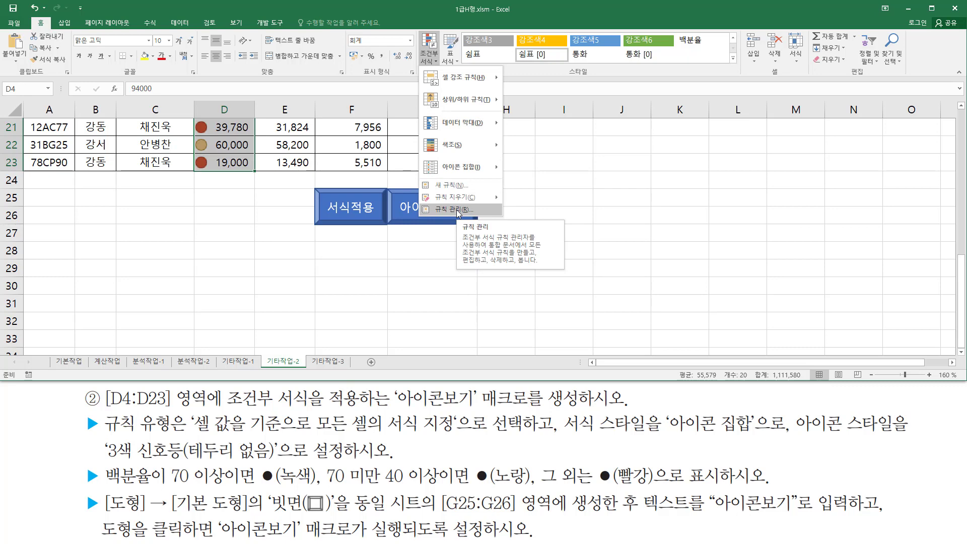
pyautogui.click(453, 209)
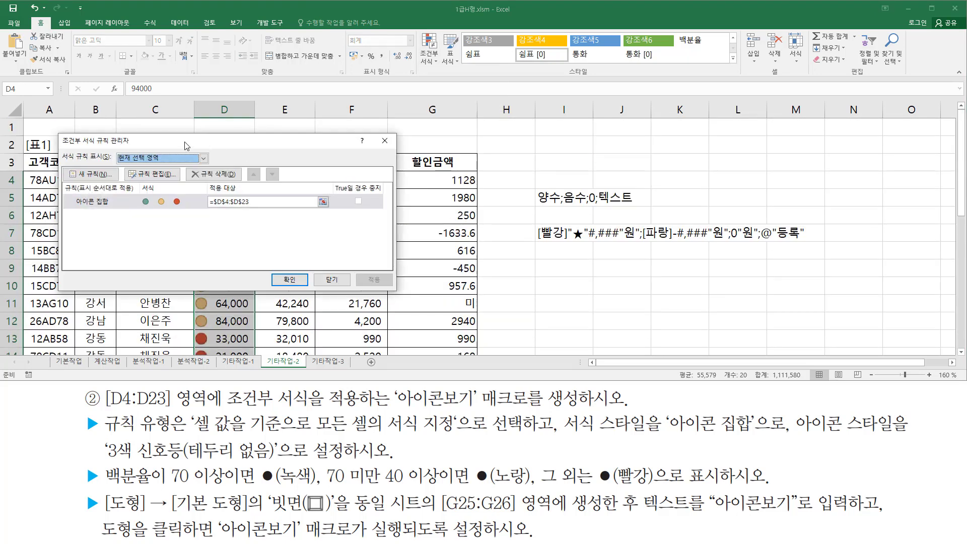
pyautogui.moveTo(227, 142); pyautogui.dragTo(616, 161)
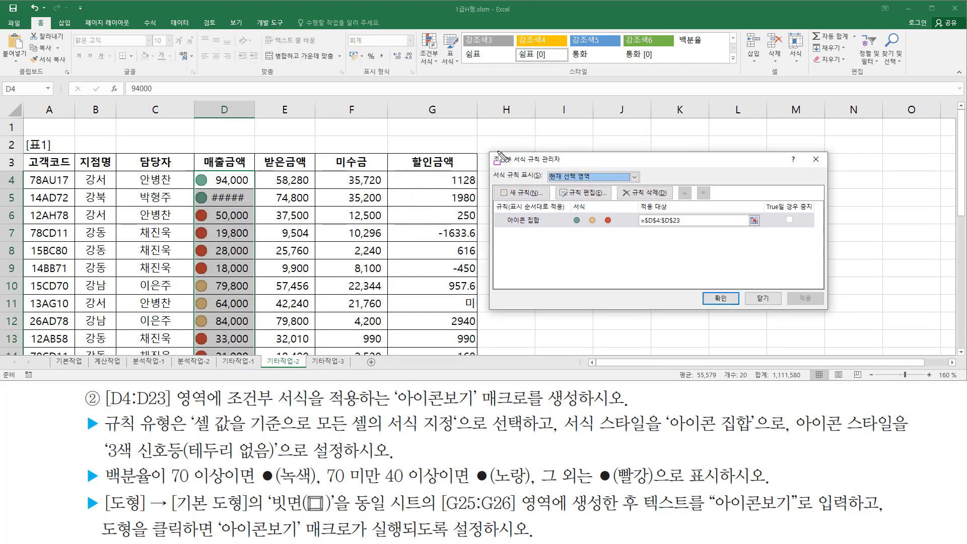
pyautogui.moveTo(488, 150)
pyautogui.mouseDown()
pyautogui.moveTo(738, 286)
pyautogui.moveTo(831, 315)
pyautogui.mouseUp()
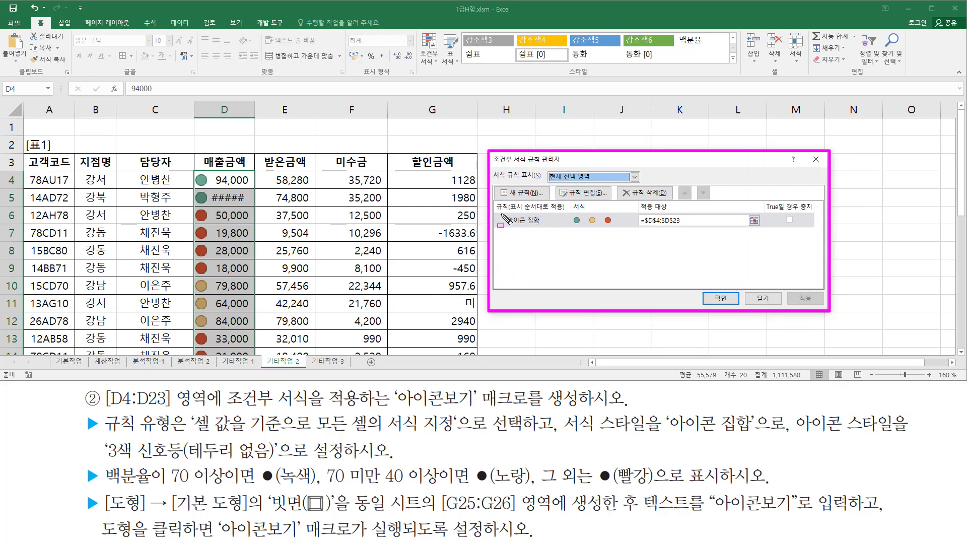
pyautogui.moveTo(501, 211)
pyautogui.mouseDown()
pyautogui.moveTo(518, 232)
pyautogui.moveTo(618, 230)
pyautogui.mouseUp()
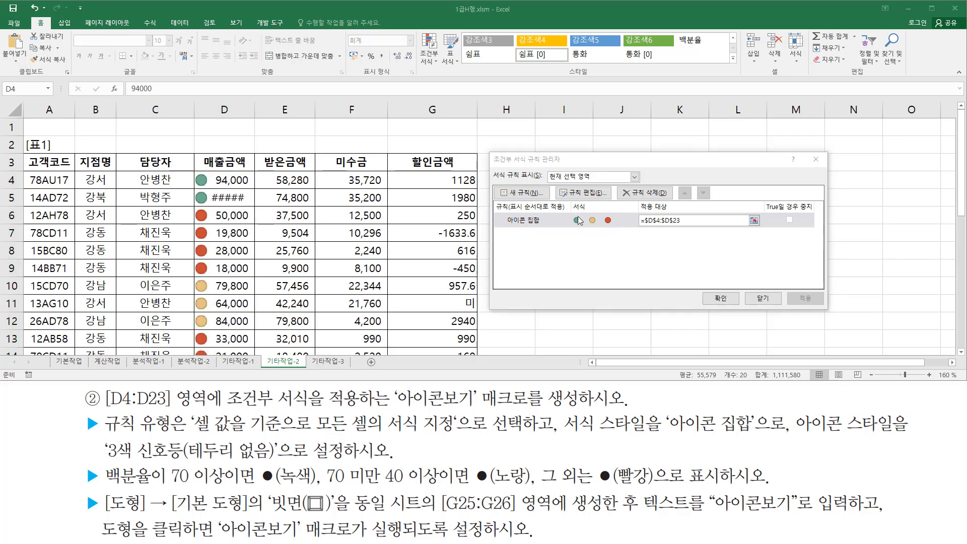
pyautogui.click(549, 225)
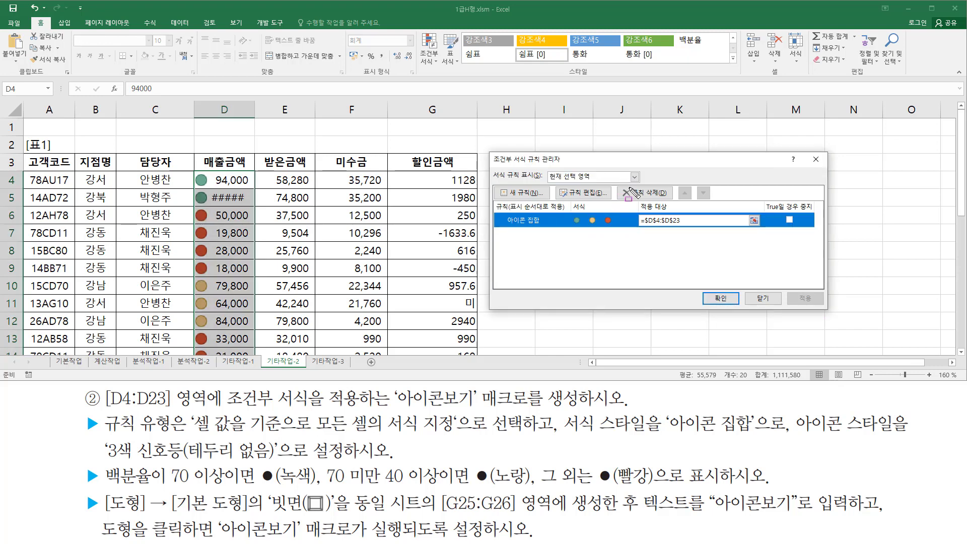
pyautogui.moveTo(621, 182); pyautogui.dragTo(665, 202)
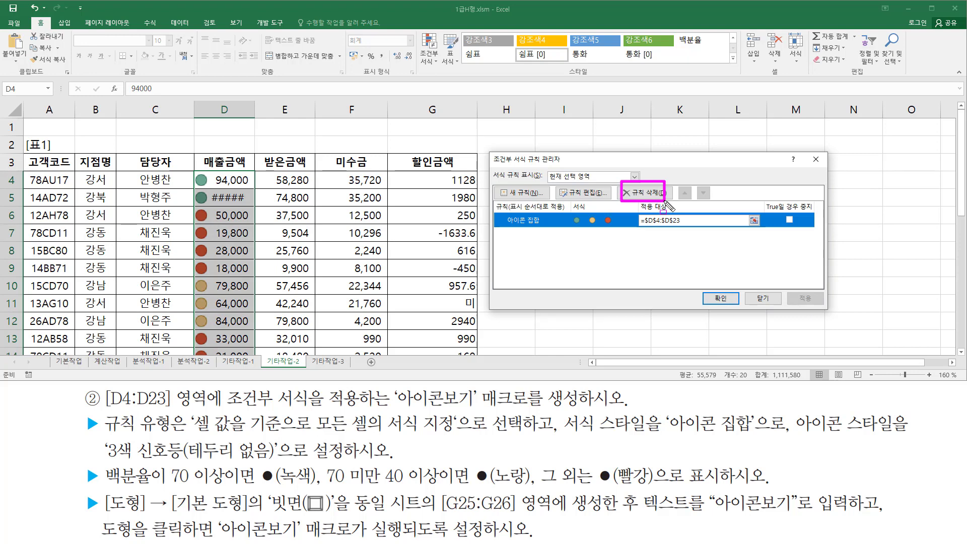
pyautogui.press('Escape')
pyautogui.click(647, 192)
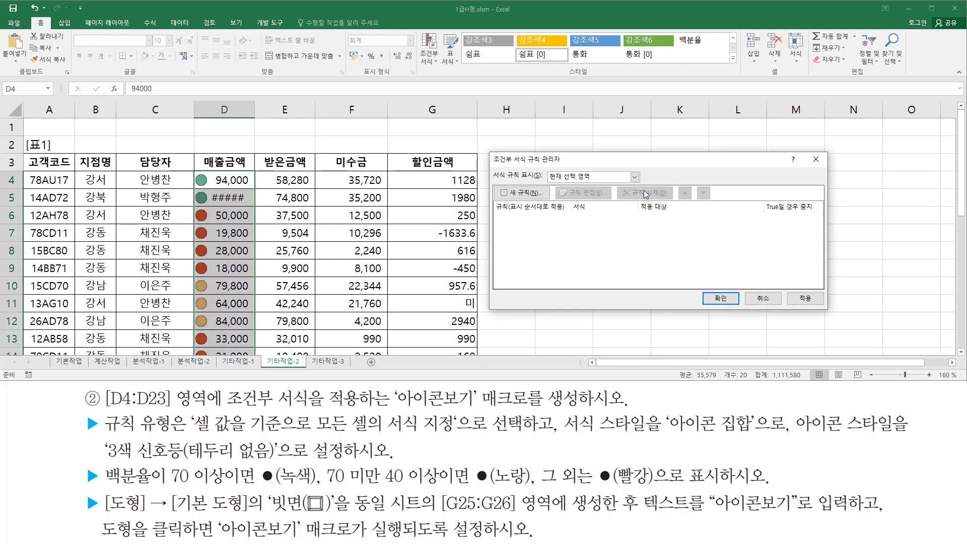
pyautogui.moveTo(703, 281); pyautogui.dragTo(742, 318)
pyautogui.press('Escape')
pyautogui.click(726, 301)
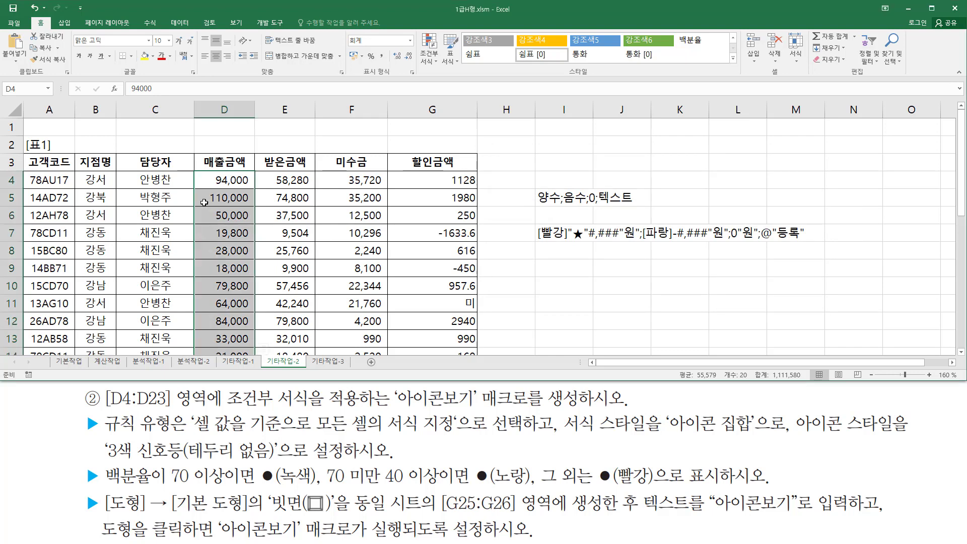
pyautogui.click(336, 235)
pyautogui.click(537, 289)
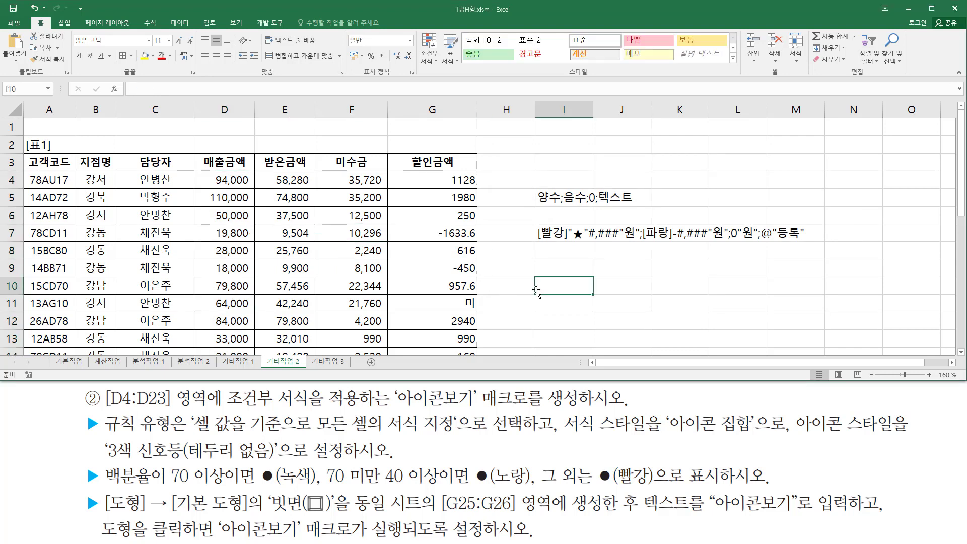
pyautogui.click(562, 263)
pyautogui.click(619, 272)
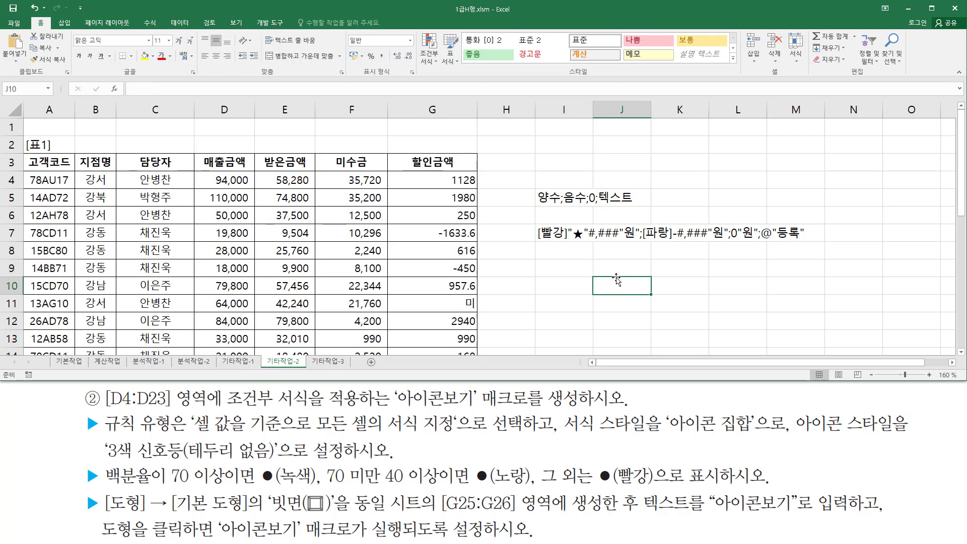
pyautogui.click(598, 303)
pyautogui.click(583, 262)
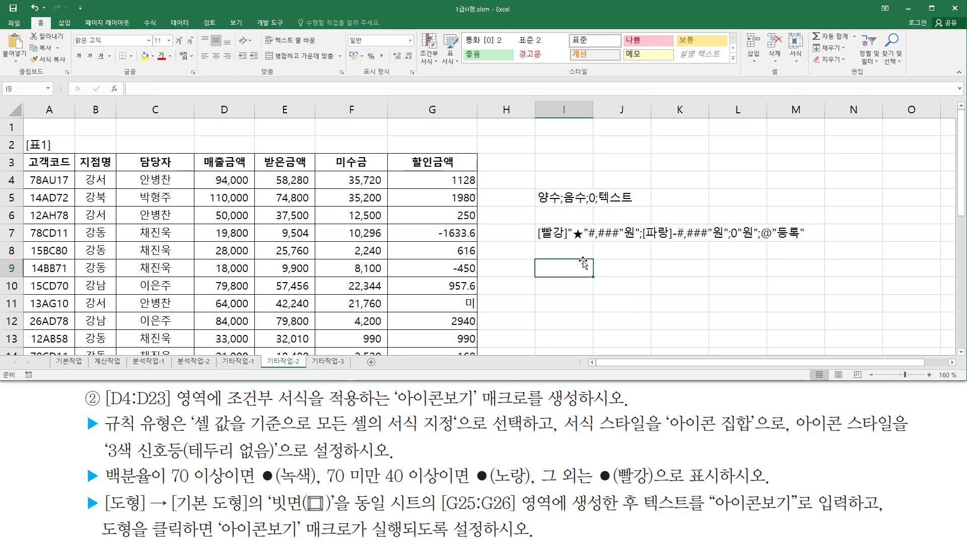
# - Run the 서식적용 macro from its bevel shape below the table and review the formatted discount amounts in column G
pyautogui.scroll(-7, 583, 262)
pyautogui.click(256, 283)
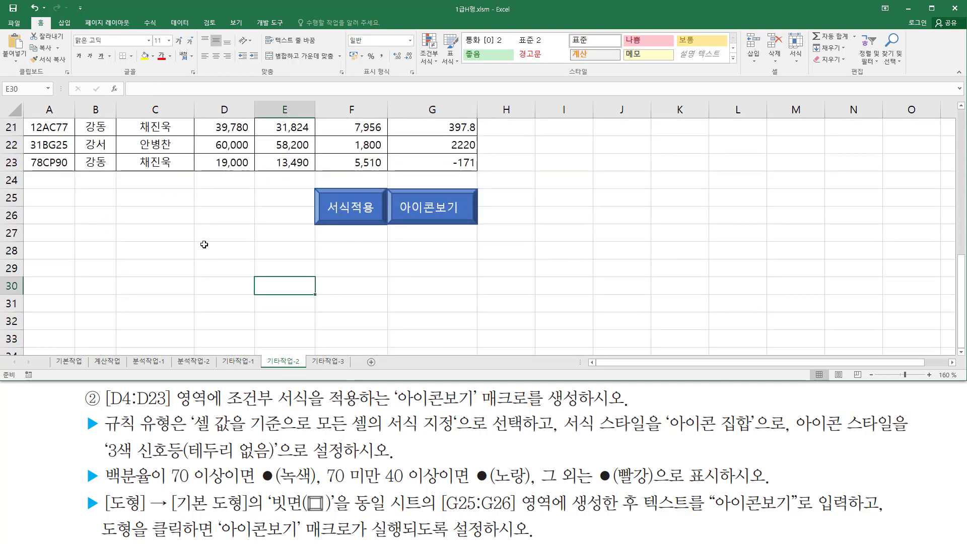
pyautogui.click(198, 233)
pyautogui.click(155, 201)
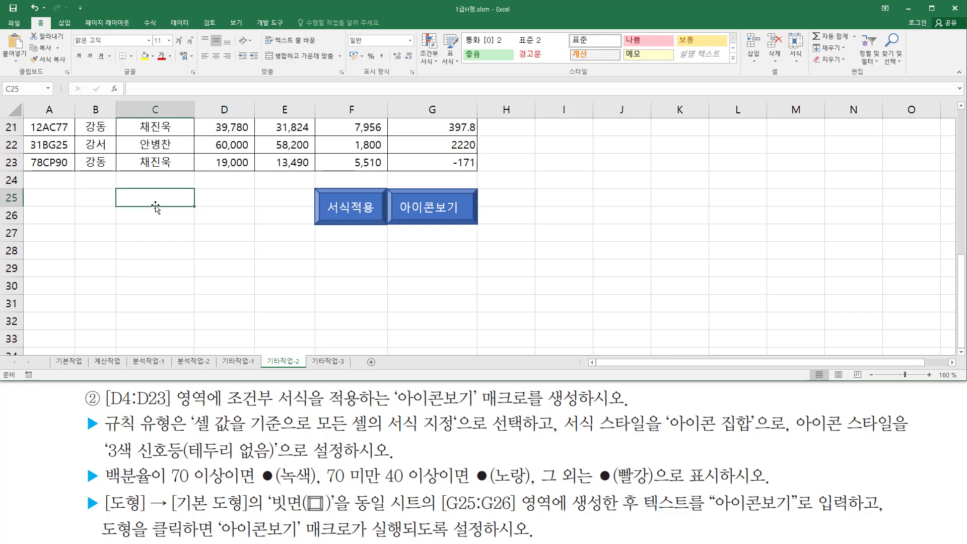
pyautogui.click(348, 209)
pyautogui.scroll(-7, 416, 205)
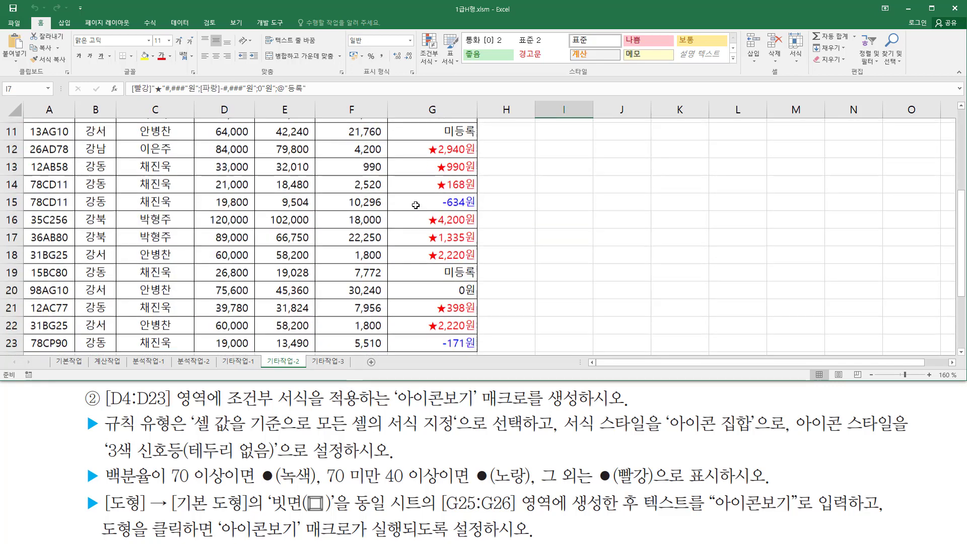
pyautogui.scroll(3, 417, 210)
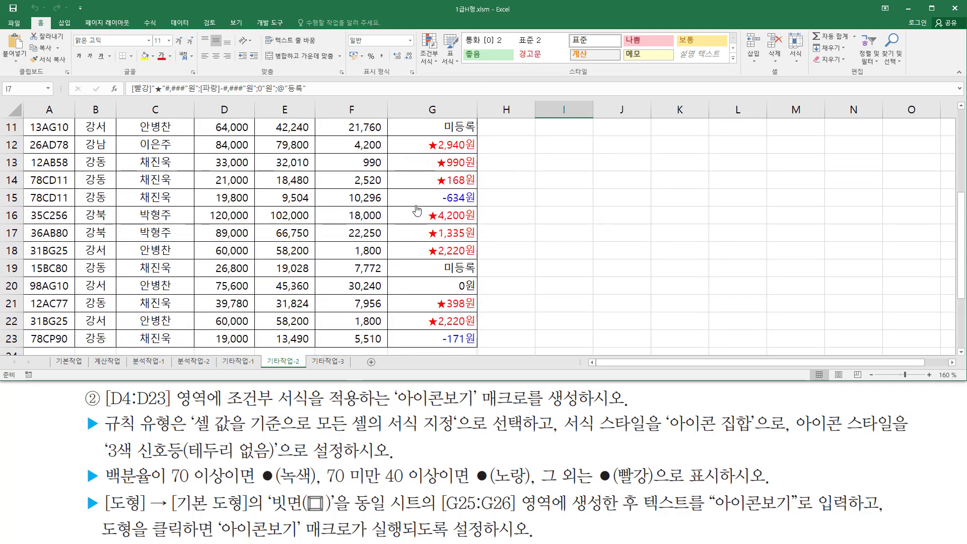
# - Run the 아이콘보기 macro from its bevel shape and review the icons in the sales amount column
pyautogui.click(584, 224)
pyautogui.scroll(-3, 585, 223)
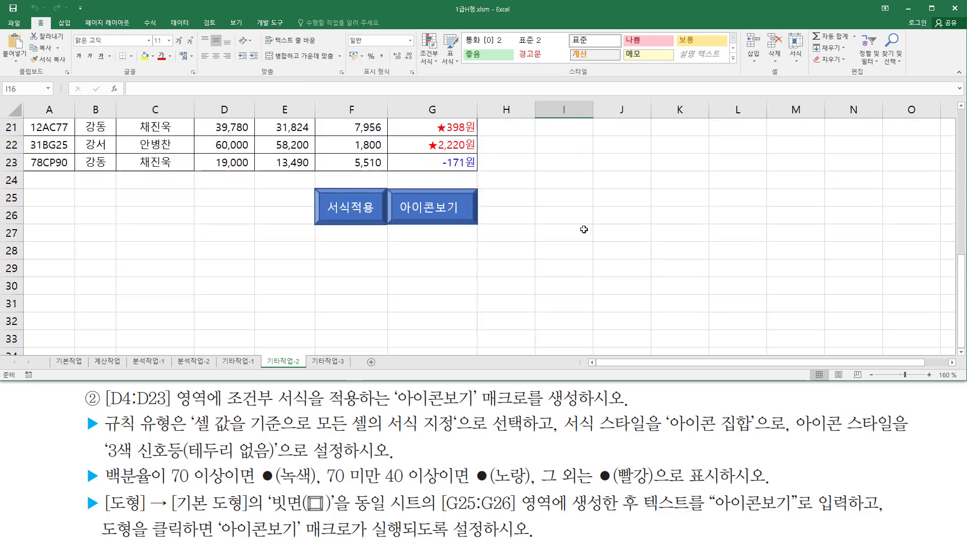
pyautogui.click(538, 272)
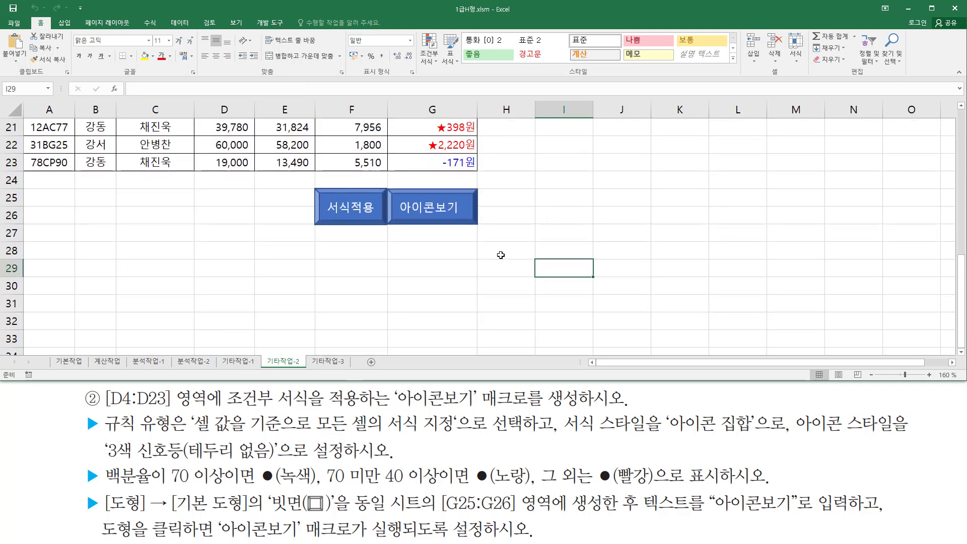
pyautogui.click(438, 219)
pyautogui.click(235, 214)
pyautogui.scroll(-3, 239, 225)
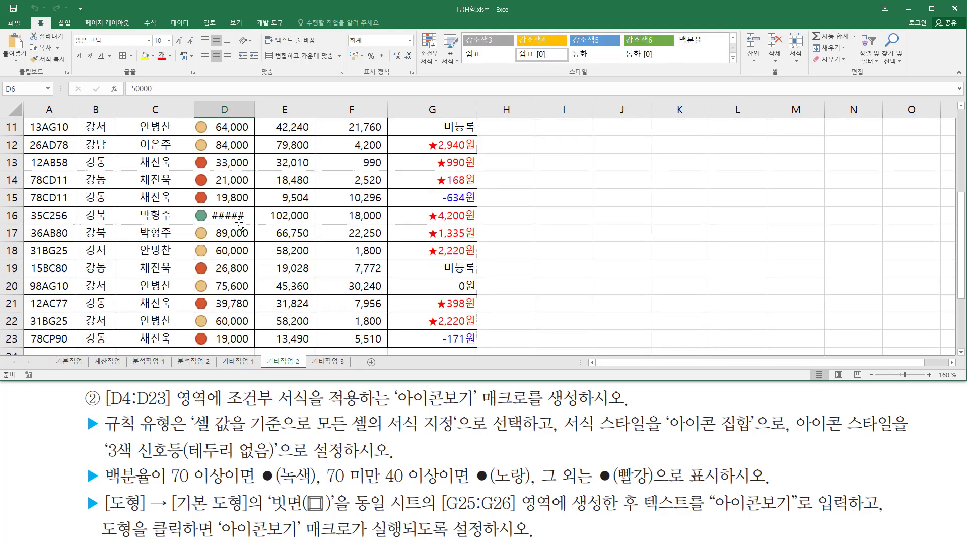
pyautogui.scroll(-3, 239, 226)
pyautogui.scroll(6, 239, 225)
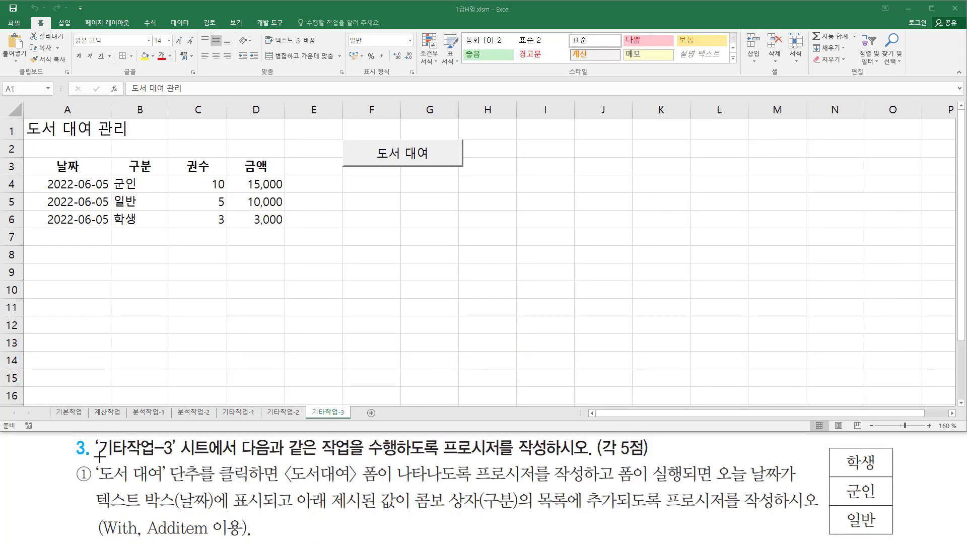
pyautogui.moveTo(97, 458); pyautogui.dragTo(173, 458)
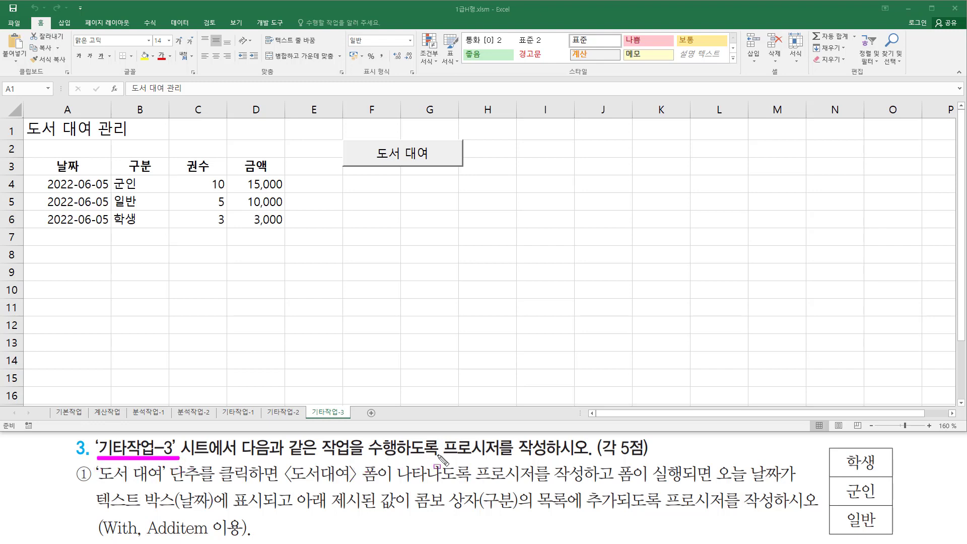
pyautogui.moveTo(443, 458); pyautogui.dragTo(501, 459)
pyautogui.press('e')
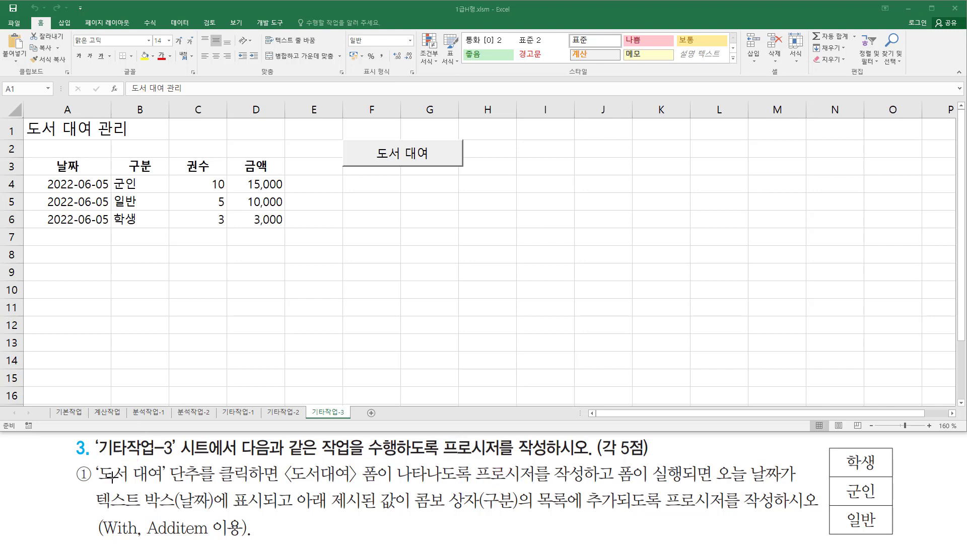
pyautogui.moveTo(93, 462)
pyautogui.mouseDown()
pyautogui.moveTo(97, 487)
pyautogui.moveTo(249, 486)
pyautogui.mouseUp()
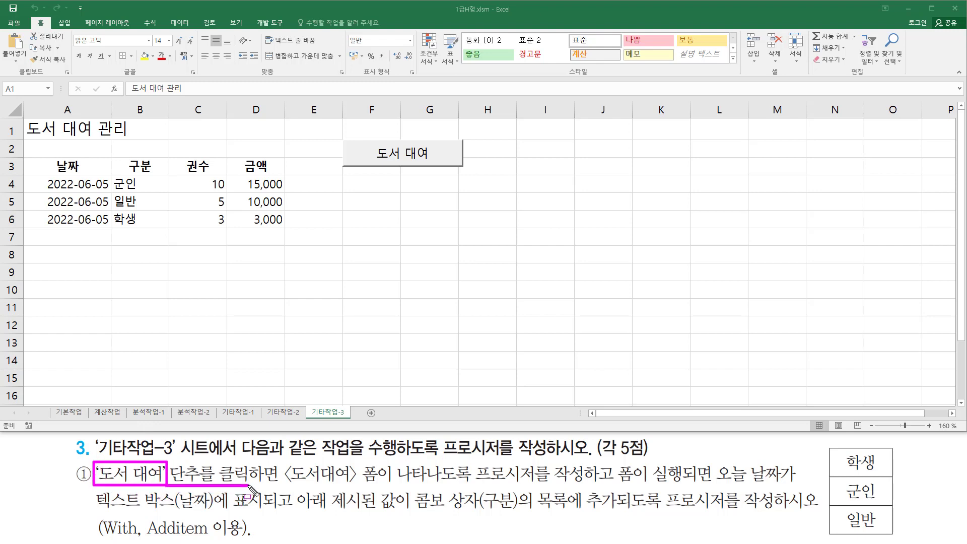
pyautogui.moveTo(343, 138); pyautogui.dragTo(464, 169)
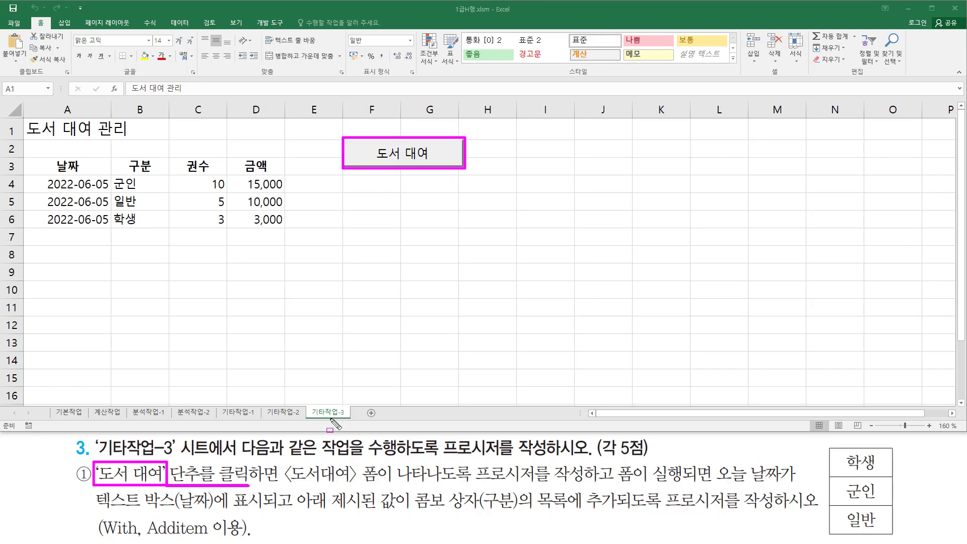
pyautogui.moveTo(281, 461)
pyautogui.mouseDown()
pyautogui.moveTo(369, 491)
pyautogui.moveTo(593, 493)
pyautogui.mouseUp()
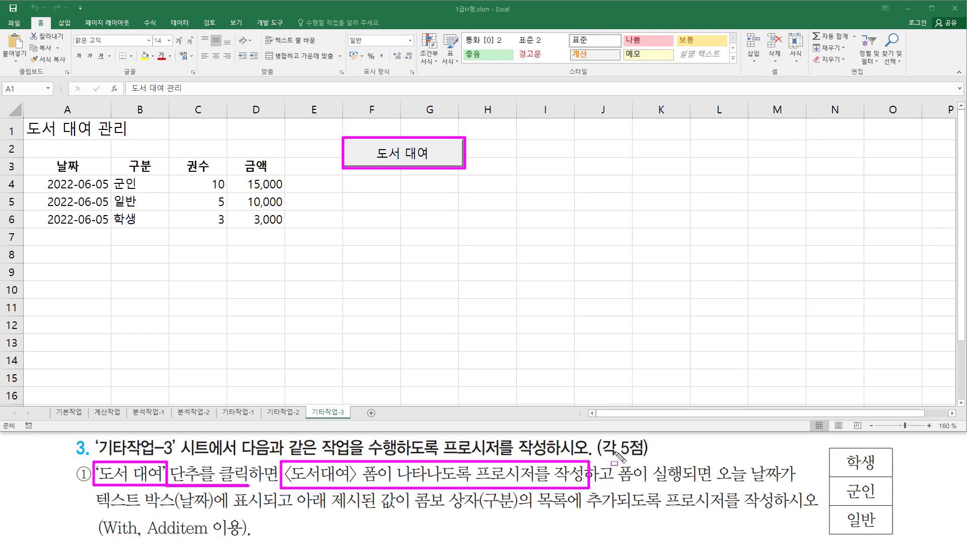
pyautogui.moveTo(616, 453); pyautogui.dragTo(619, 491)
pyautogui.press('Escape')
# - Turn on design mode and open the Click event procedure of the 도서 대여 command button on the 기타작업-3 sheet
pyautogui.click(378, 154)
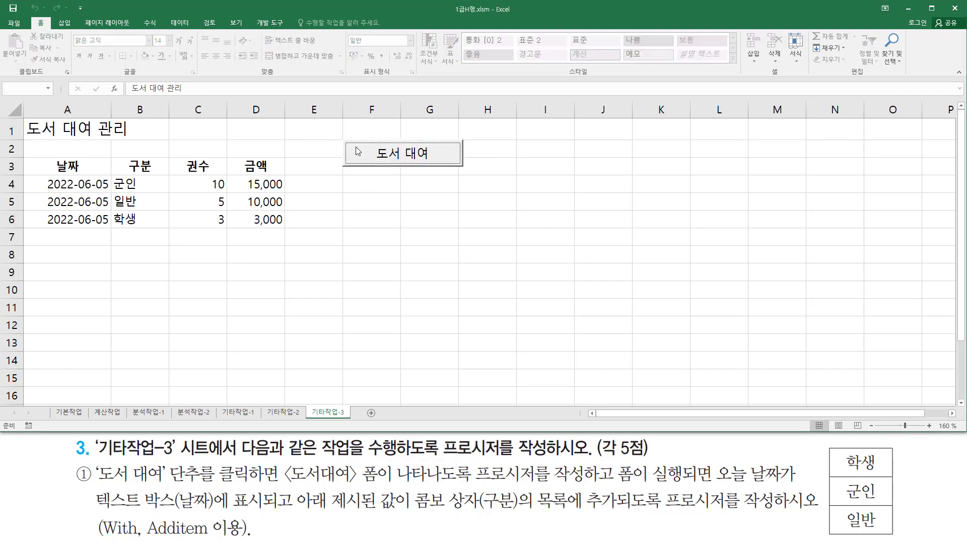
pyautogui.click(269, 22)
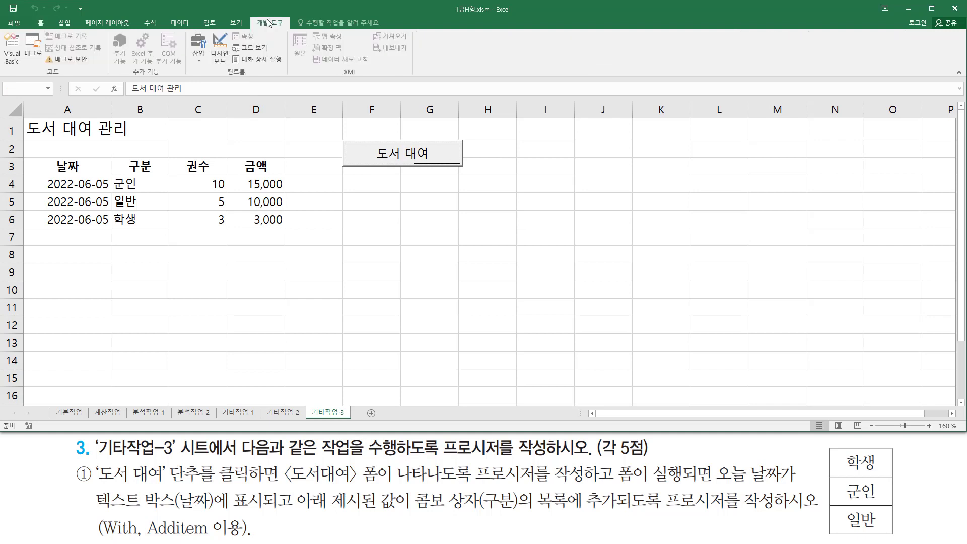
pyautogui.moveTo(208, 28); pyautogui.dragTo(229, 77)
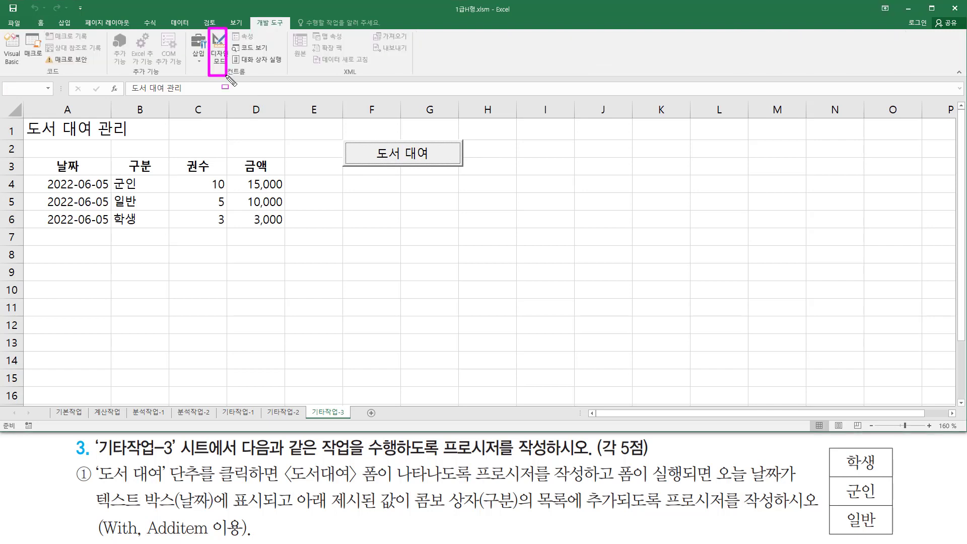
pyautogui.click(220, 47)
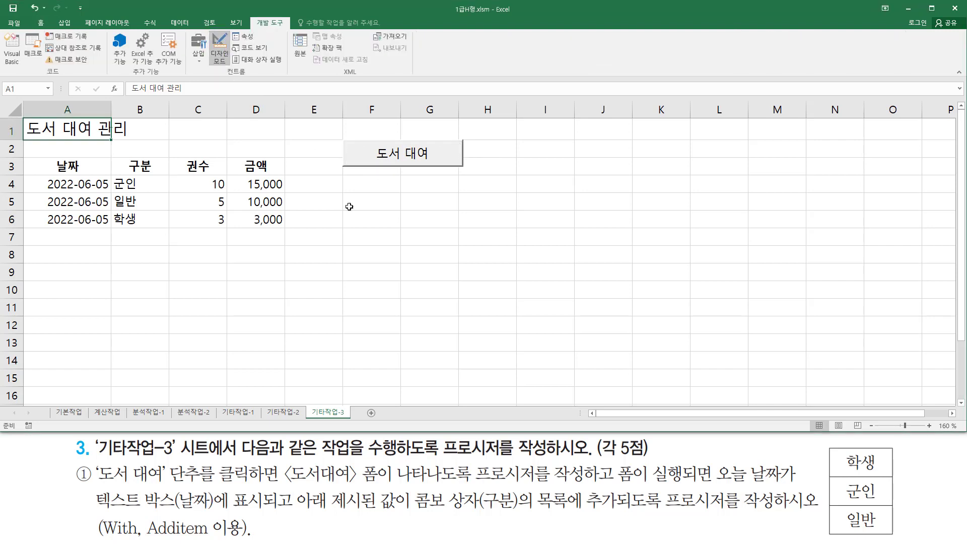
pyautogui.click(377, 158)
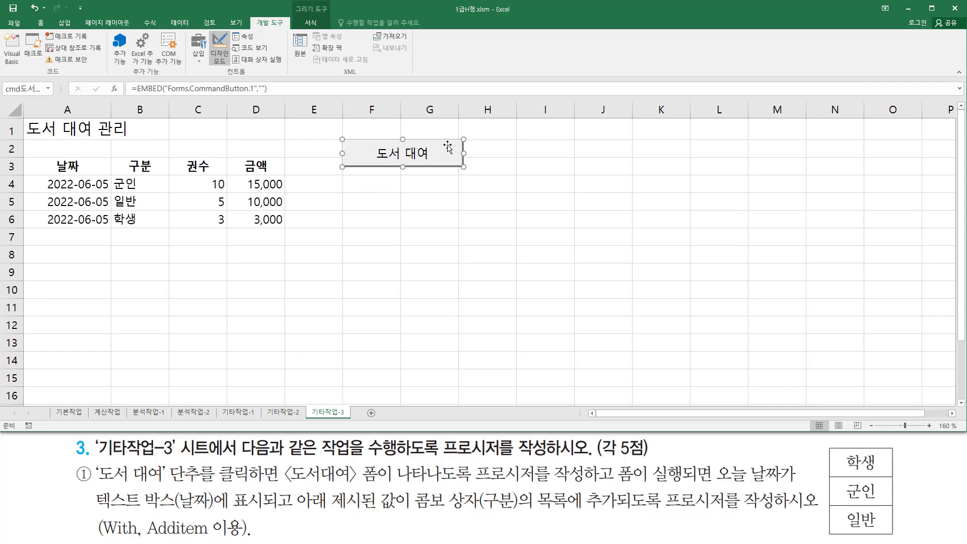
pyautogui.doubleClick(361, 154)
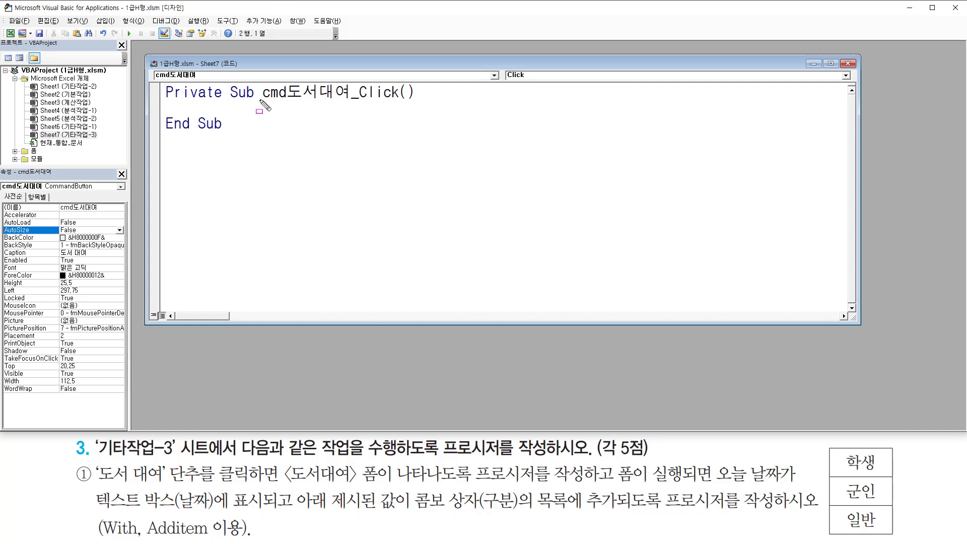
pyautogui.moveTo(258, 103); pyautogui.dragTo(417, 105)
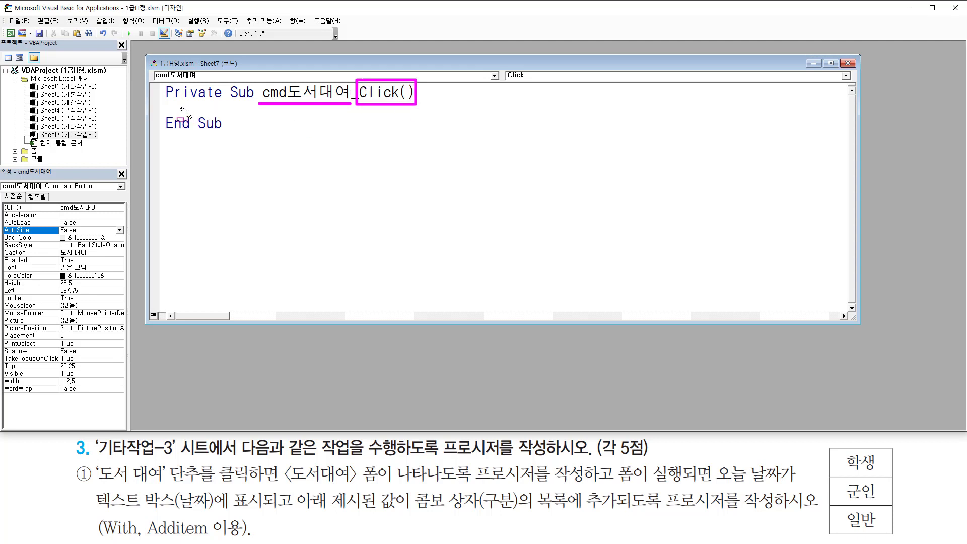
pyautogui.moveTo(169, 102); pyautogui.dragTo(245, 116)
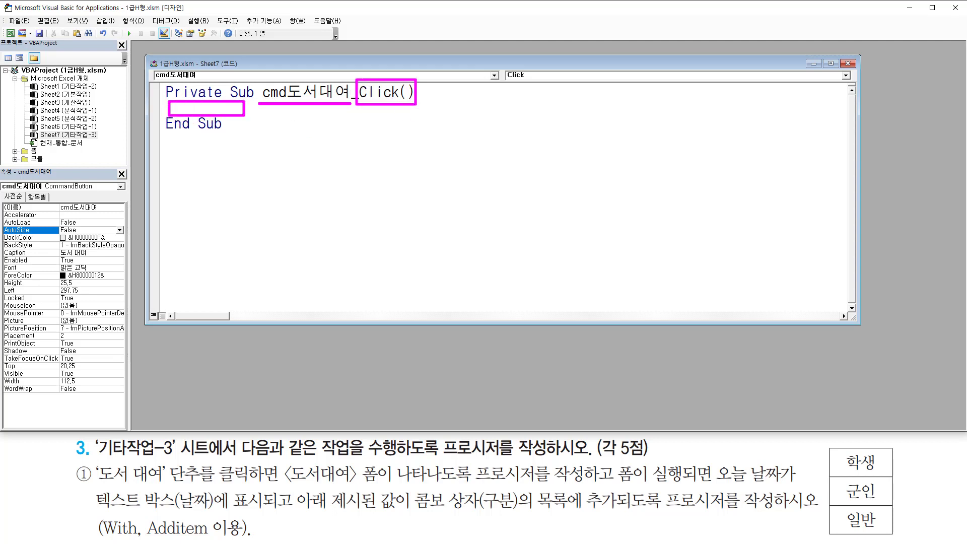
pyautogui.press('Escape')
# - Add the statement 도서대여.Show to the cmd도서대여_Click procedure
pyautogui.press('Return')
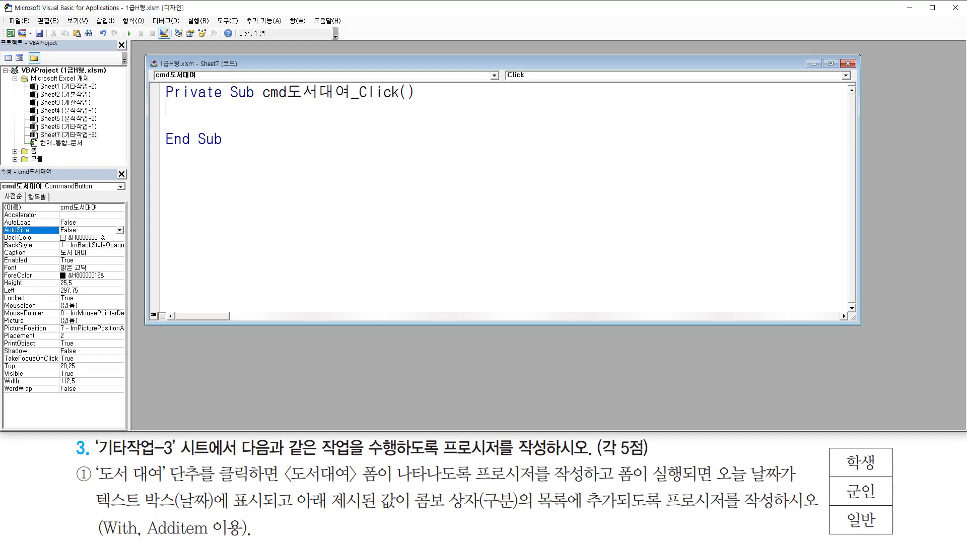
pyautogui.press('Return')
pyautogui.write('ㄷ')
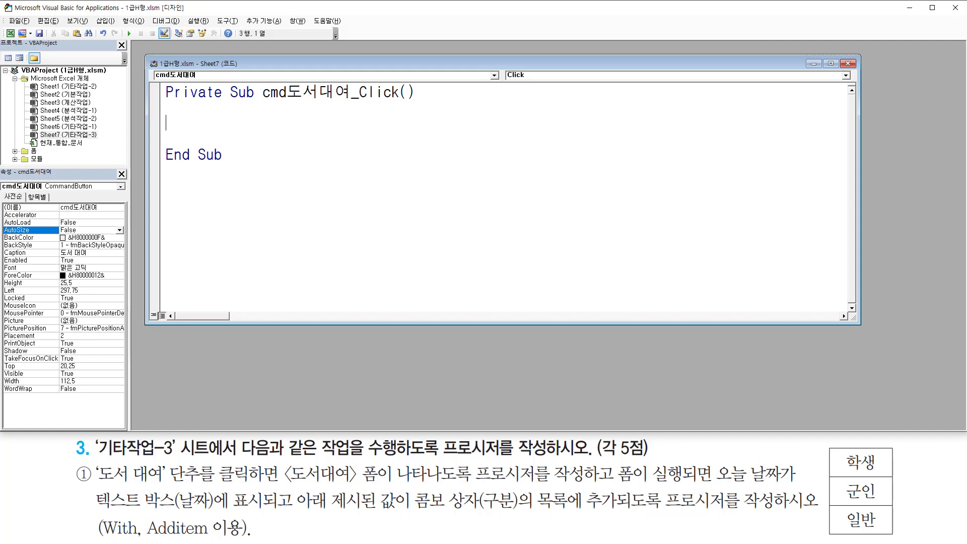
pyautogui.write('ㅗ서댕')
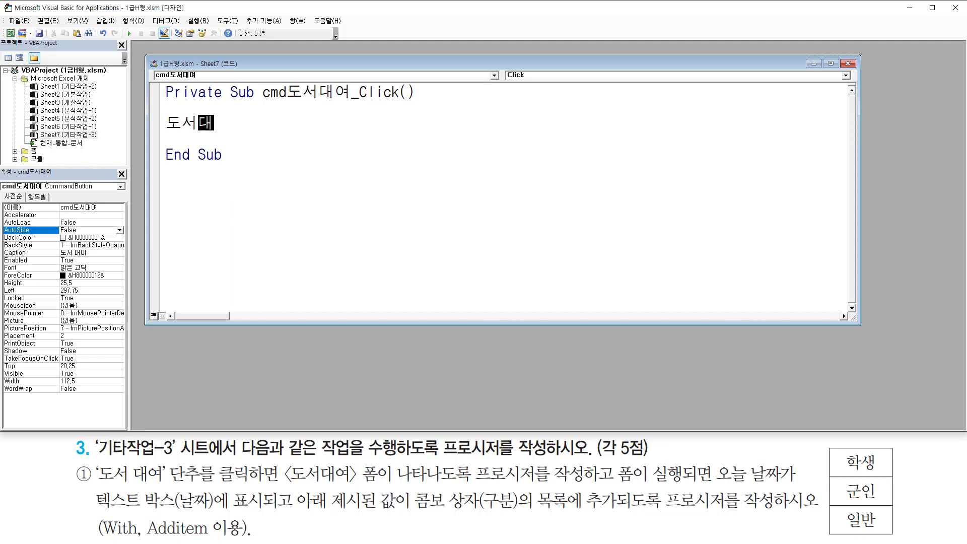
pyautogui.write('ㅕ.s')
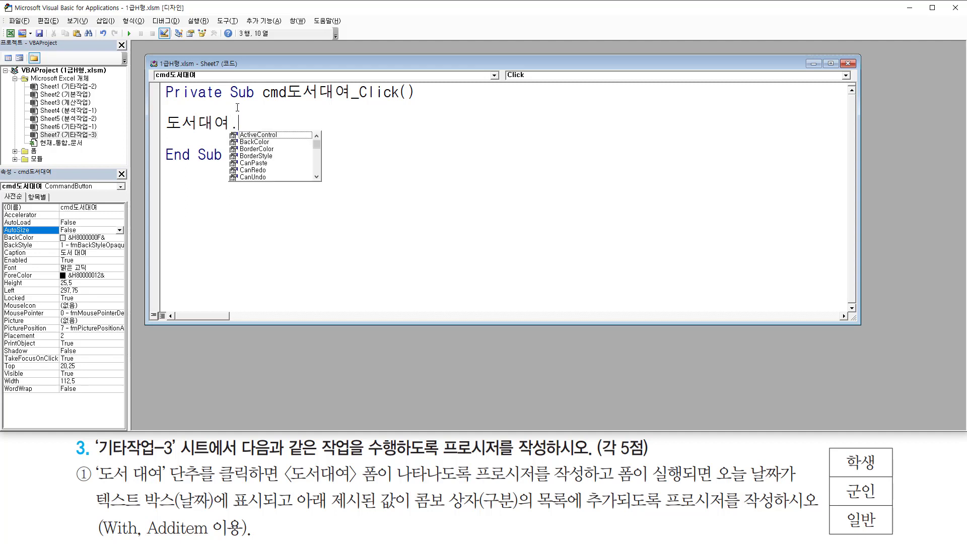
pyautogui.write('how')
pyautogui.press('Tab')
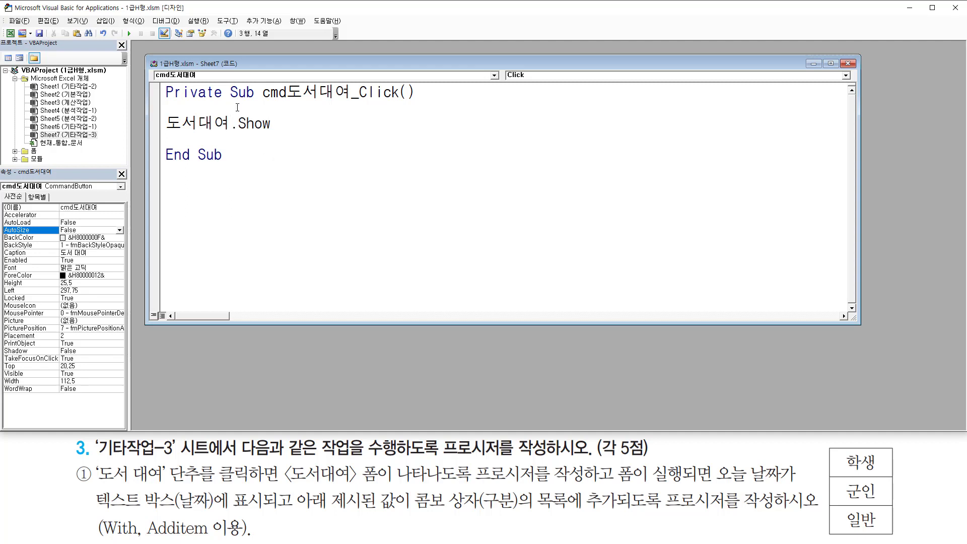
pyautogui.press('Down')
# - Return to the 기타작업-3 sheet in Excel, turn off design mode and open the form with the 도서 대여 button
pyautogui.moveTo(607, 459); pyautogui.dragTo(607, 492)
pyautogui.moveTo(5, 26); pyautogui.dragTo(18, 45)
pyautogui.click(10, 34)
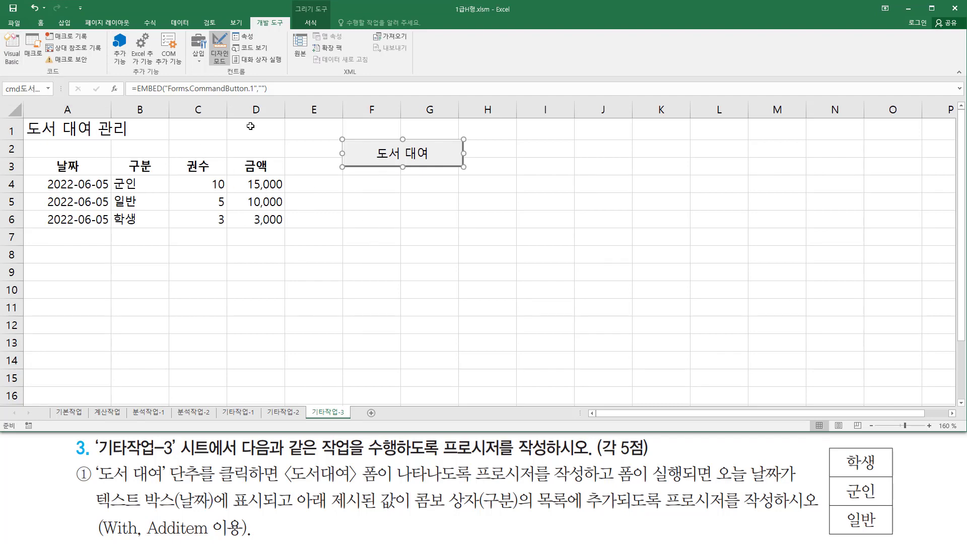
pyautogui.moveTo(204, 26); pyautogui.dragTo(237, 72)
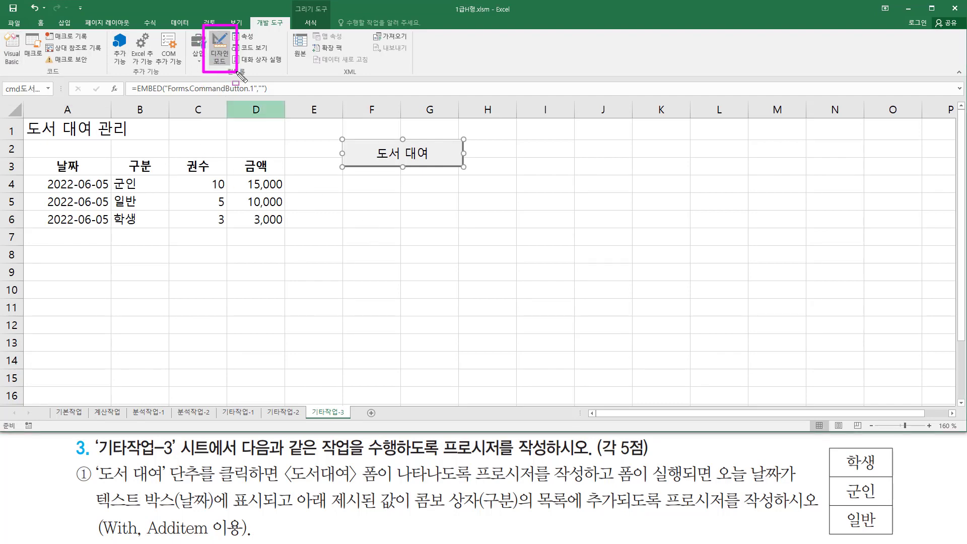
pyautogui.click(220, 48)
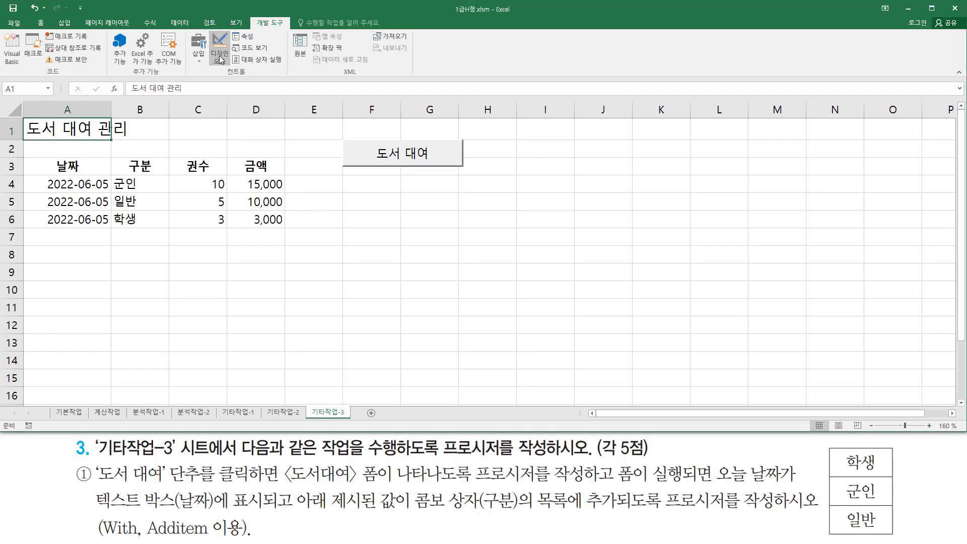
pyautogui.click(313, 226)
pyautogui.moveTo(341, 135)
pyautogui.mouseDown()
pyautogui.moveTo(443, 186)
pyautogui.moveTo(455, 166)
pyautogui.mouseUp()
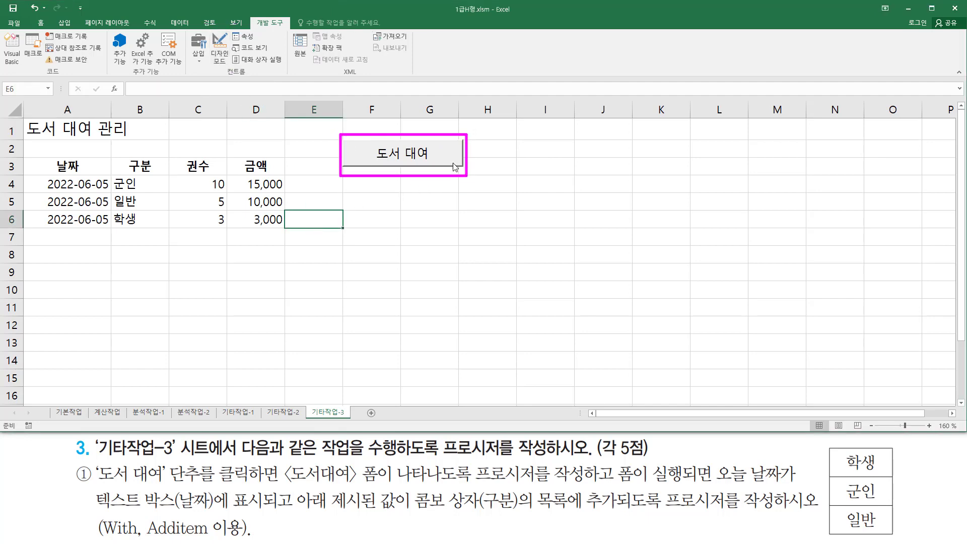
pyautogui.click(434, 154)
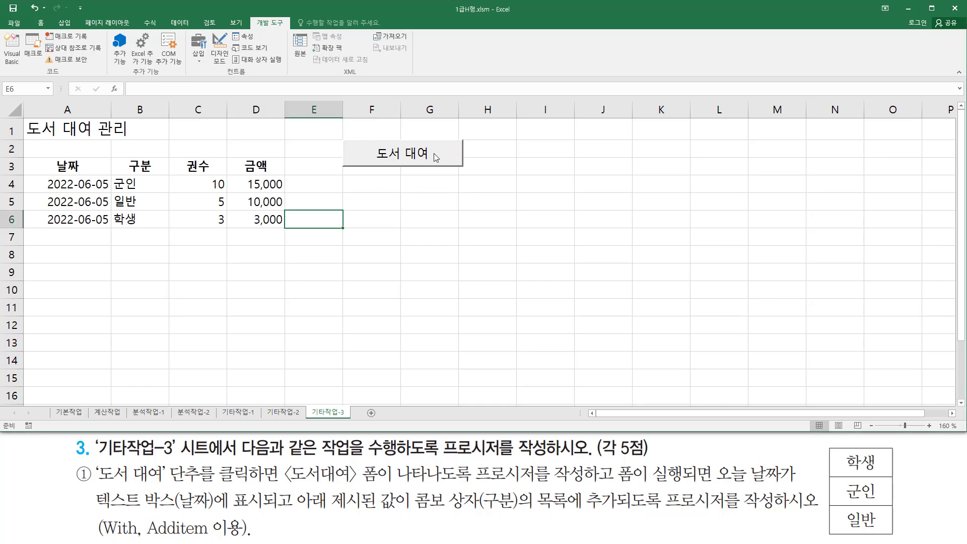
pyautogui.moveTo(79, 132); pyautogui.dragTo(406, 190)
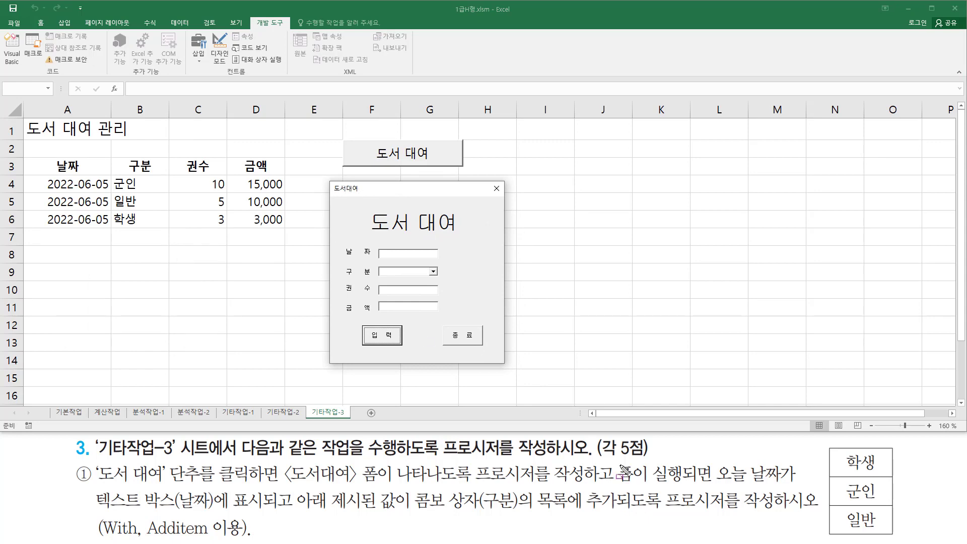
pyautogui.moveTo(615, 455); pyautogui.dragTo(615, 504)
pyautogui.moveTo(621, 486); pyautogui.dragTo(800, 487)
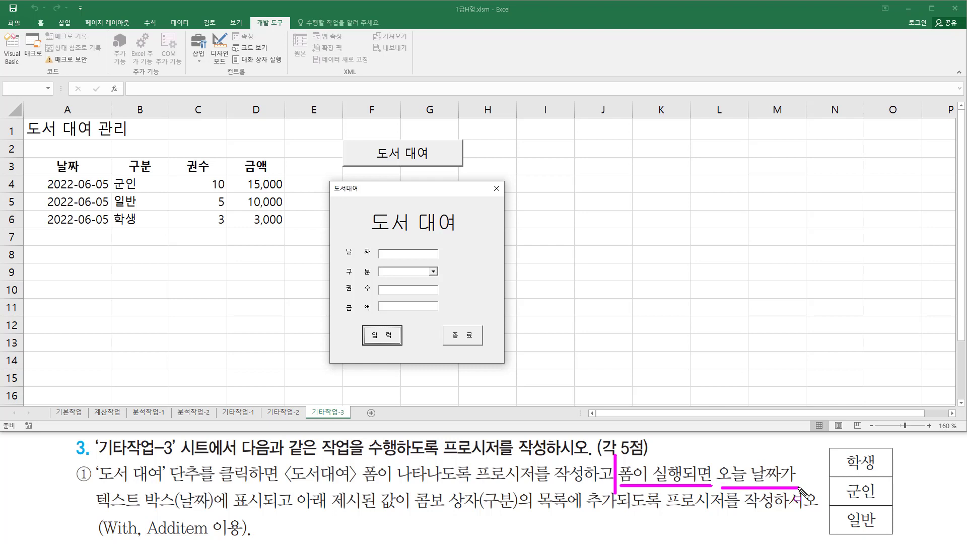
pyautogui.moveTo(90, 510); pyautogui.dragTo(267, 510)
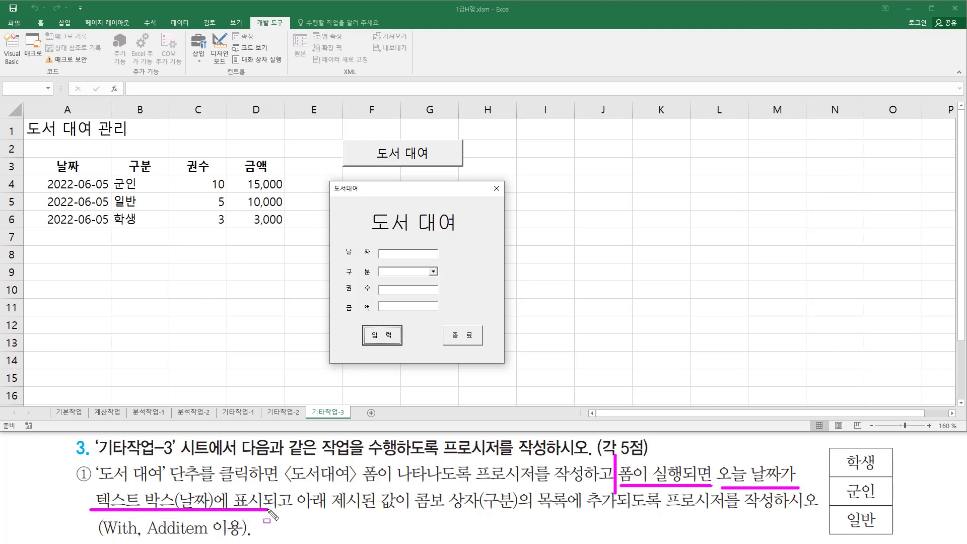
pyautogui.moveTo(378, 245); pyautogui.dragTo(441, 261)
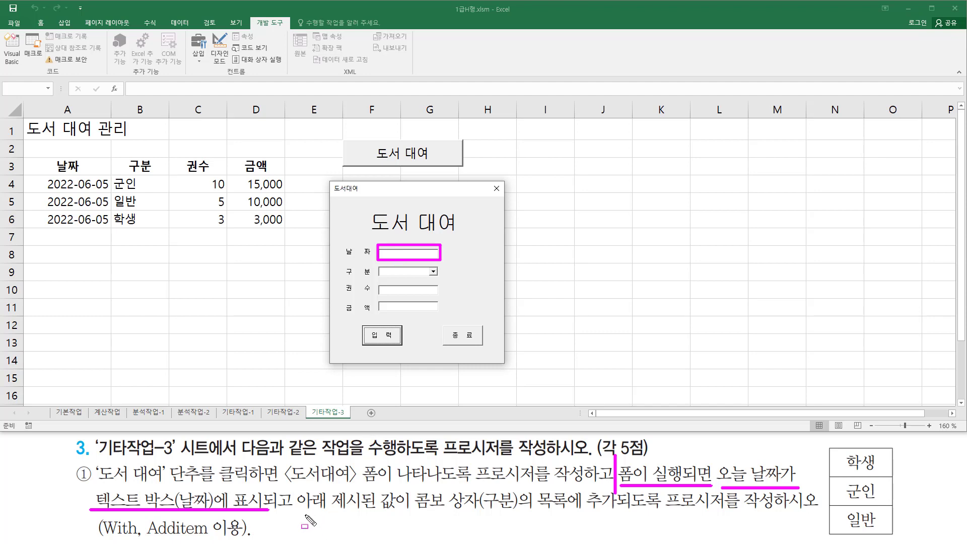
pyautogui.moveTo(305, 514)
pyautogui.mouseDown()
pyautogui.moveTo(414, 514)
pyautogui.moveTo(414, 485)
pyautogui.moveTo(460, 482)
pyautogui.moveTo(512, 523)
pyautogui.moveTo(622, 526)
pyautogui.mouseUp()
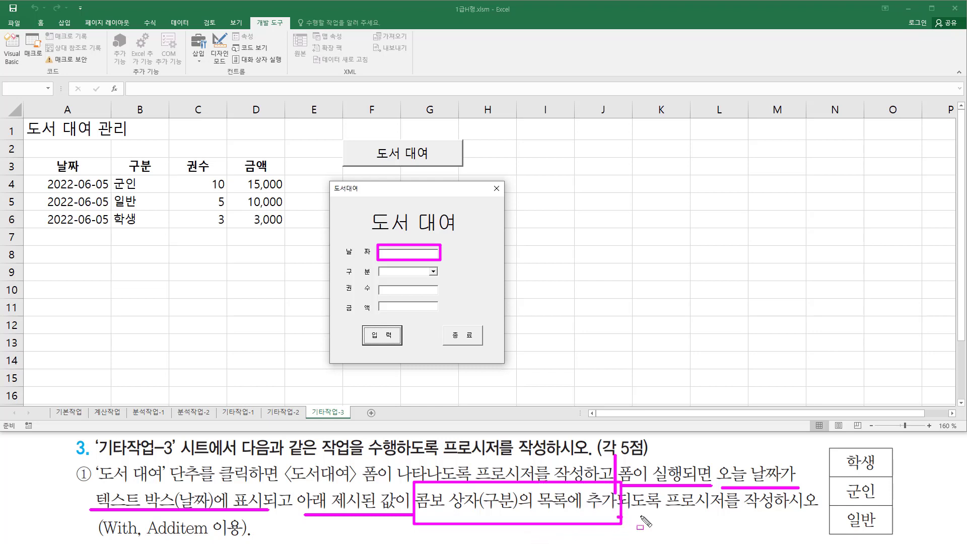
pyautogui.moveTo(620, 515); pyautogui.dragTo(776, 514)
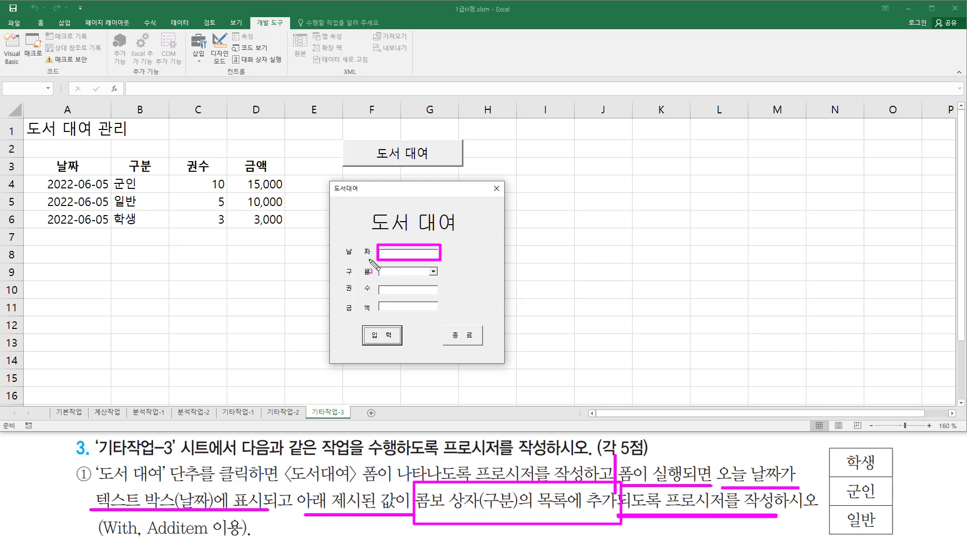
pyautogui.moveTo(379, 264); pyautogui.dragTo(441, 281)
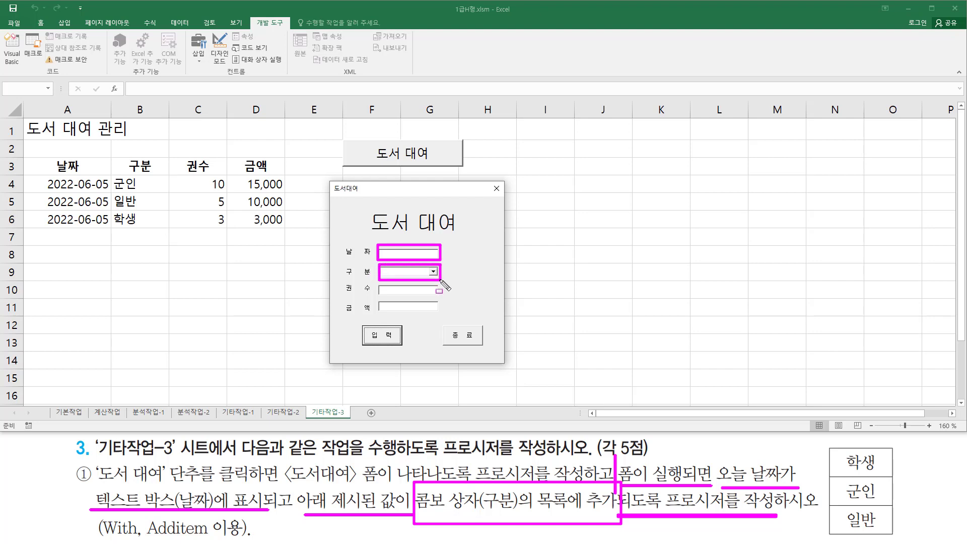
pyautogui.press('Escape')
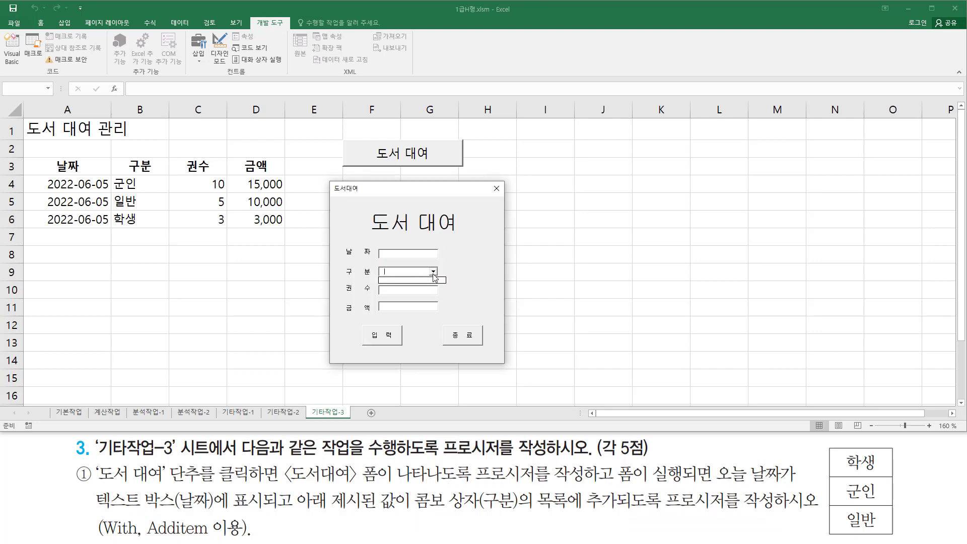
# - Inspect the 구분 combo box's list on the running 도서대여 form, and close the form
pyautogui.click(433, 272)
pyautogui.moveTo(830, 443); pyautogui.dragTo(895, 538)
pyautogui.moveTo(377, 266); pyautogui.dragTo(445, 285)
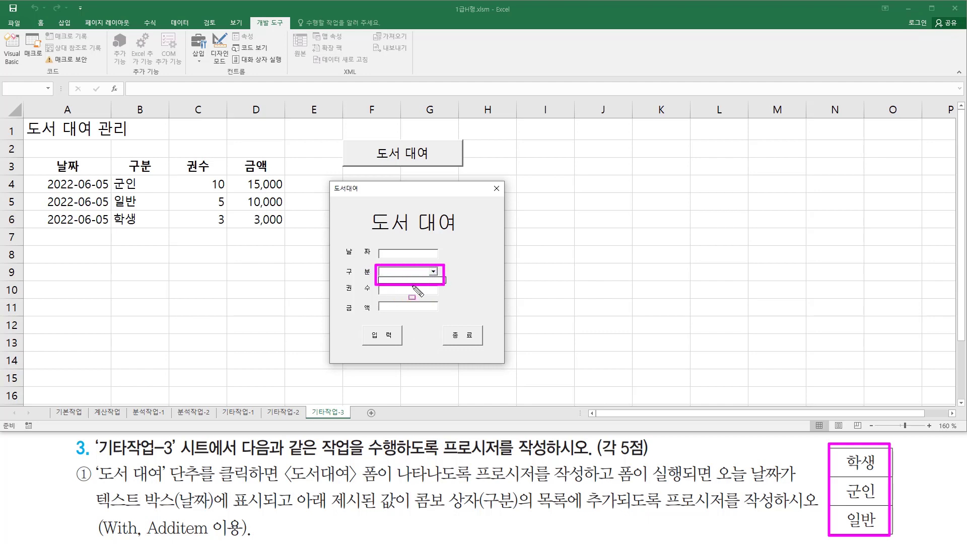
pyautogui.moveTo(100, 536); pyautogui.dragTo(243, 541)
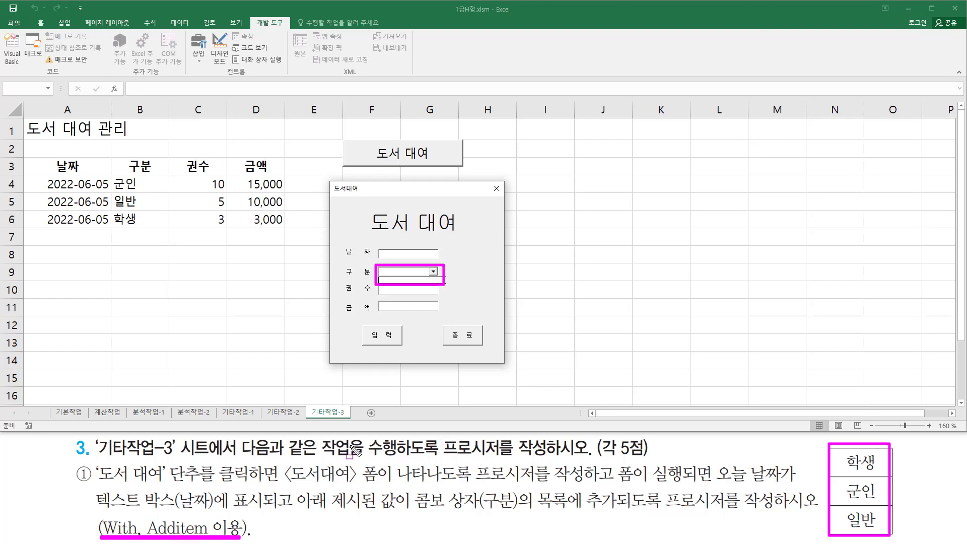
pyautogui.click(418, 334)
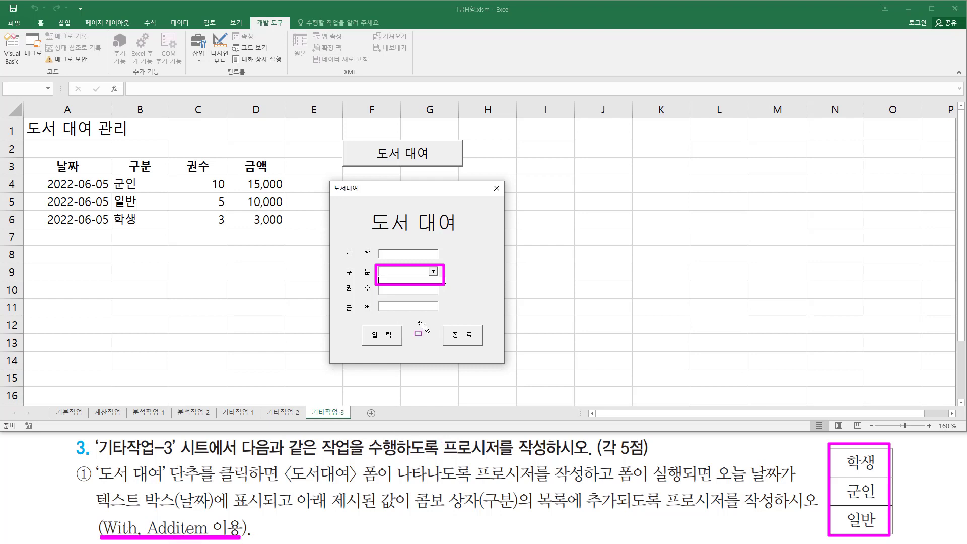
pyautogui.moveTo(489, 181); pyautogui.dragTo(503, 200)
pyautogui.click(496, 188)
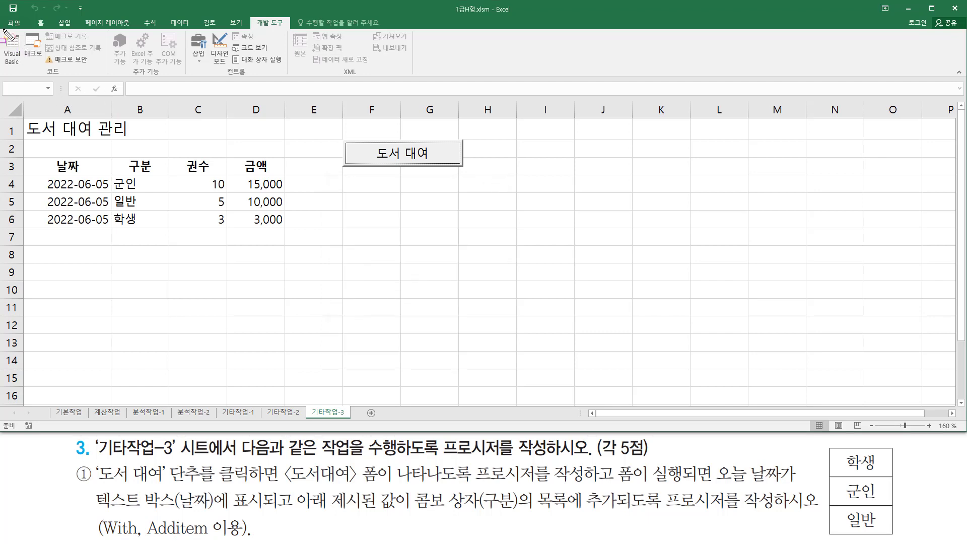
# - Switch back to the Visual Basic editor and narrow the Sheet7 code window
pyautogui.moveTo(4, 31); pyautogui.dragTo(23, 70)
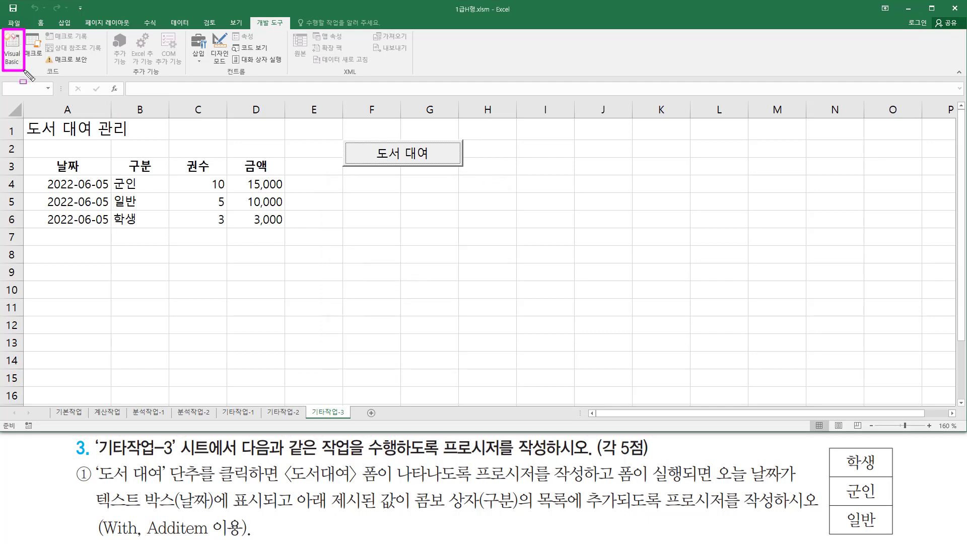
pyautogui.click(11, 47)
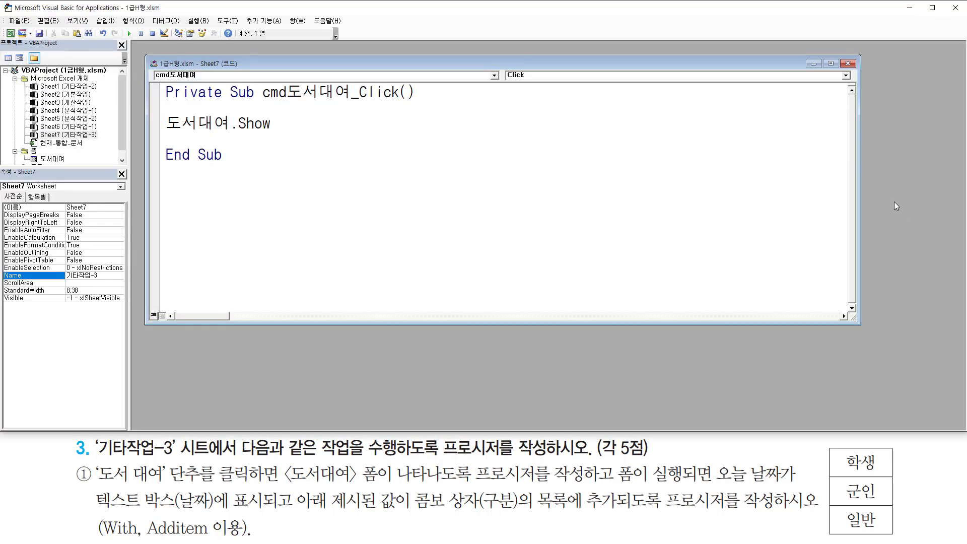
pyautogui.moveTo(857, 193); pyautogui.dragTo(629, 195)
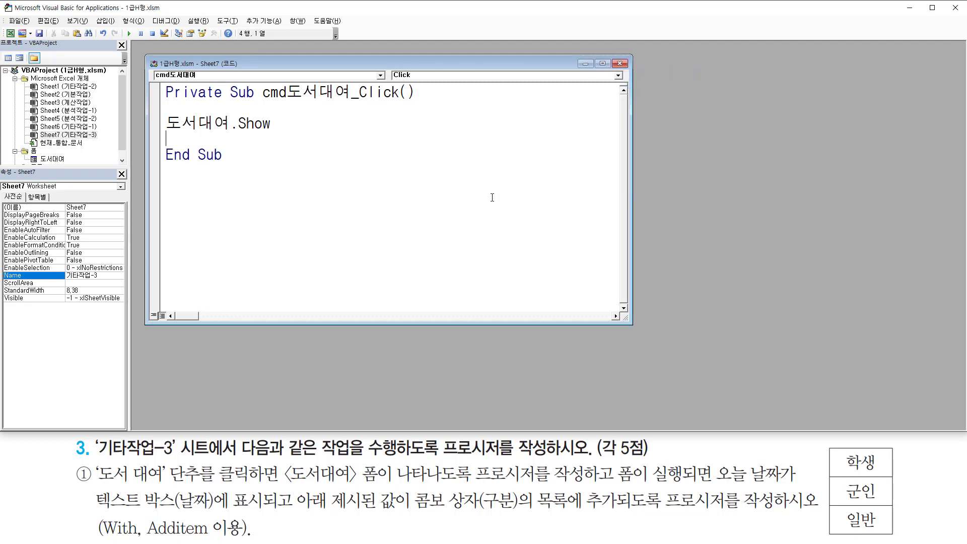
pyautogui.moveTo(616, 483)
pyautogui.mouseDown()
pyautogui.moveTo(722, 485)
pyautogui.moveTo(717, 463)
pyautogui.mouseUp()
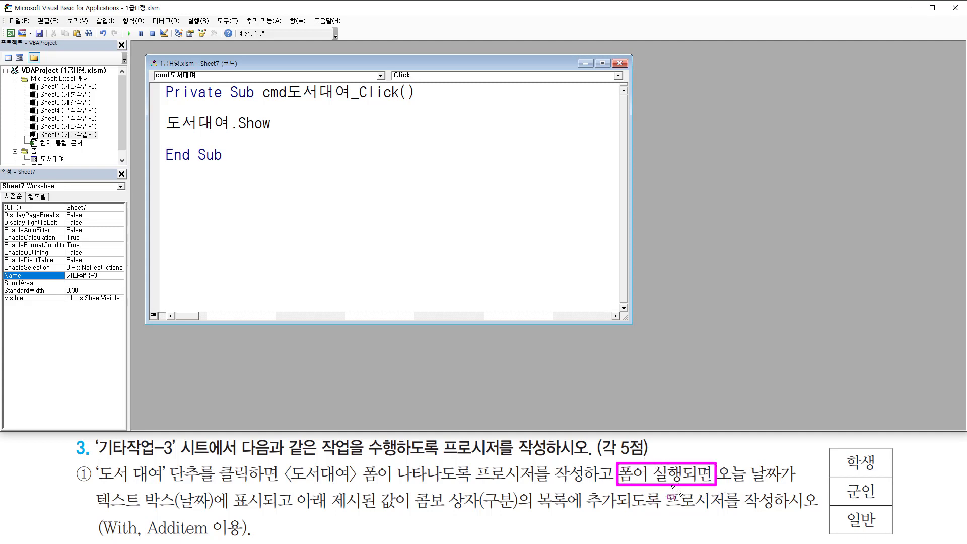
pyautogui.press('Escape')
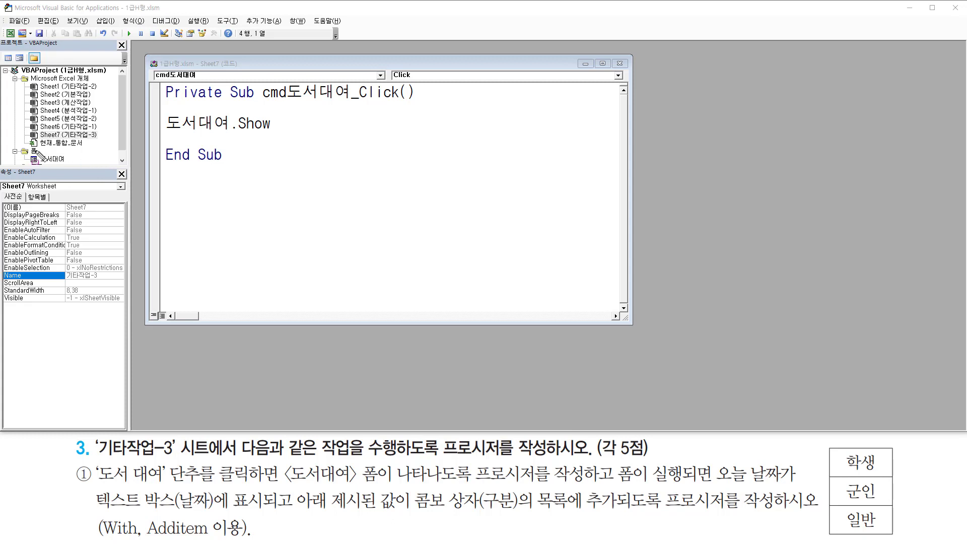
pyautogui.hotkey('ctrl', 'shift', 'd')
pyautogui.moveTo(17, 144); pyautogui.dragTo(79, 165)
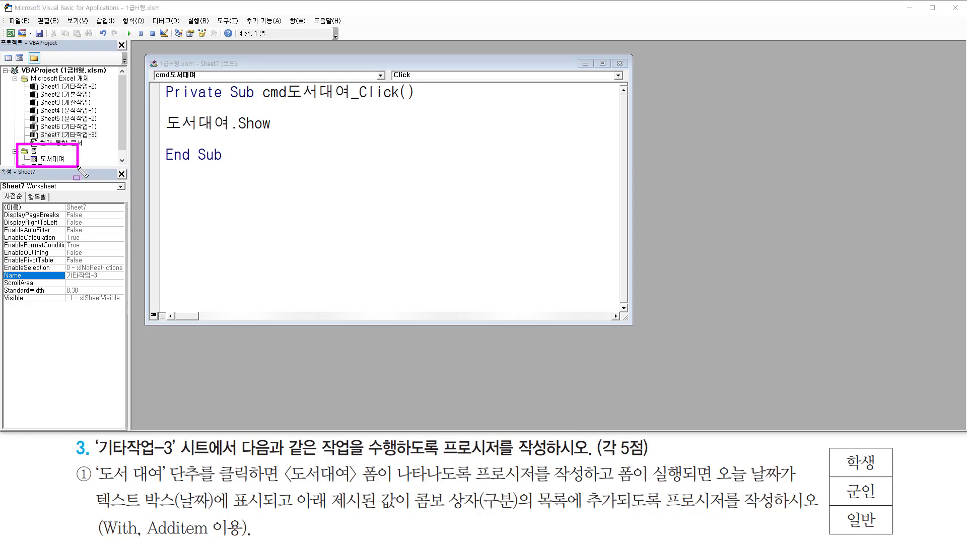
pyautogui.press('Escape')
# - Open the 도서대여 user form in the designer and move its window beside the Sheet7 code window
pyautogui.click(53, 159)
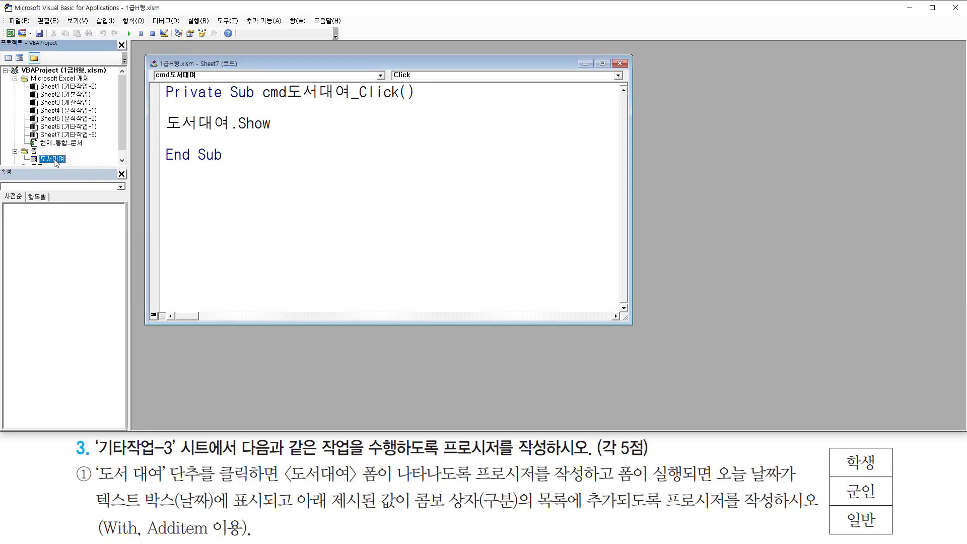
pyautogui.doubleClick(53, 159)
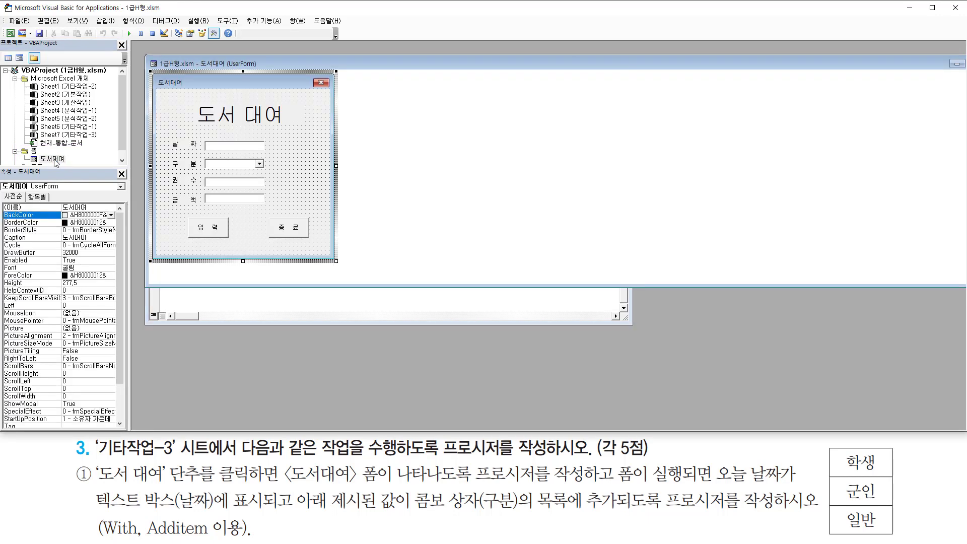
pyautogui.moveTo(146, 157); pyautogui.dragTo(762, 192)
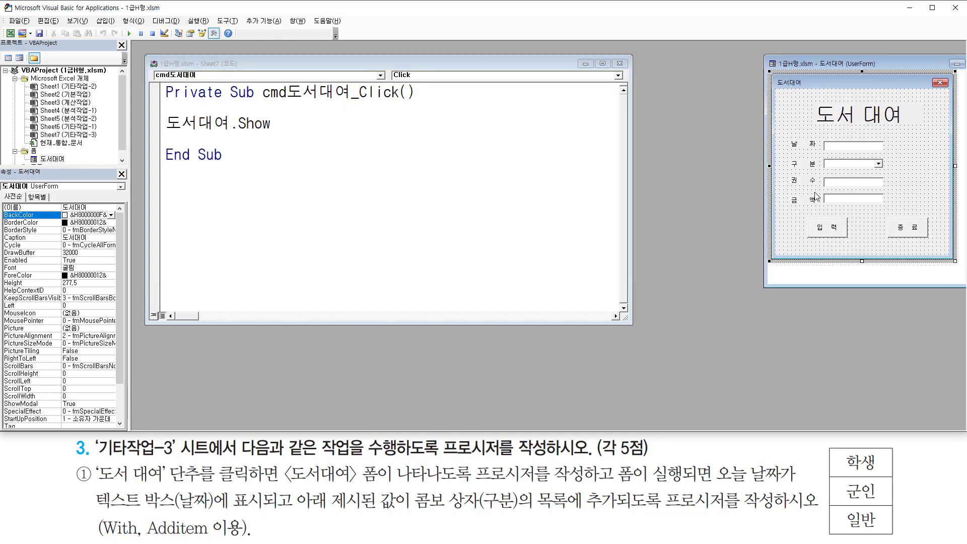
pyautogui.moveTo(617, 487); pyautogui.dragTo(709, 487)
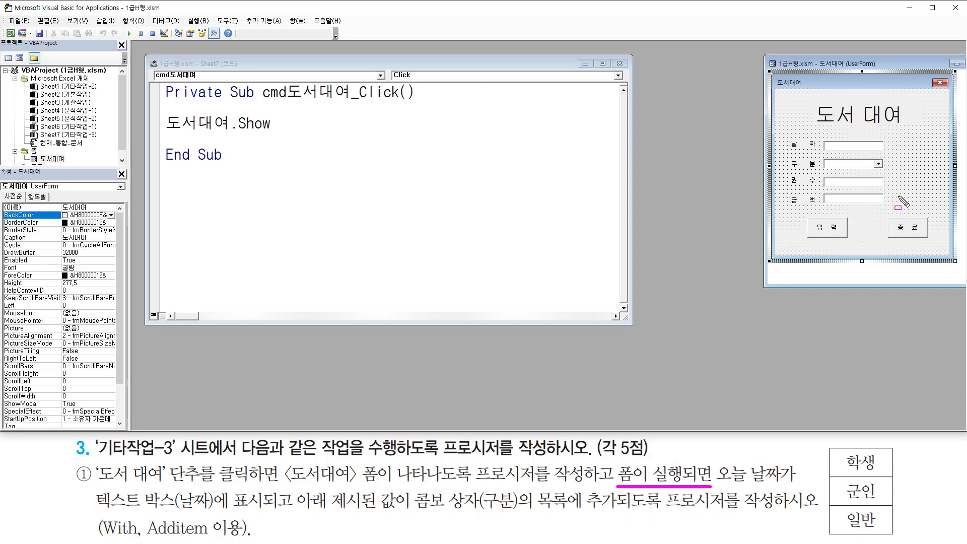
pyautogui.moveTo(906, 137); pyautogui.dragTo(942, 191)
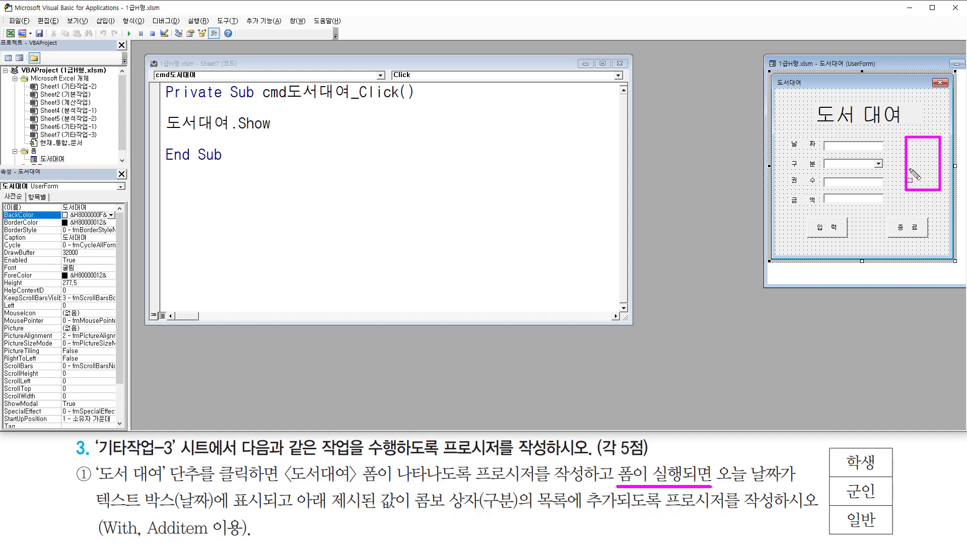
# - Open the 도서대여 form's code window and create the UserForm_Initialize event procedure
pyautogui.moveTo(789, 97); pyautogui.dragTo(808, 127)
pyautogui.press('Escape')
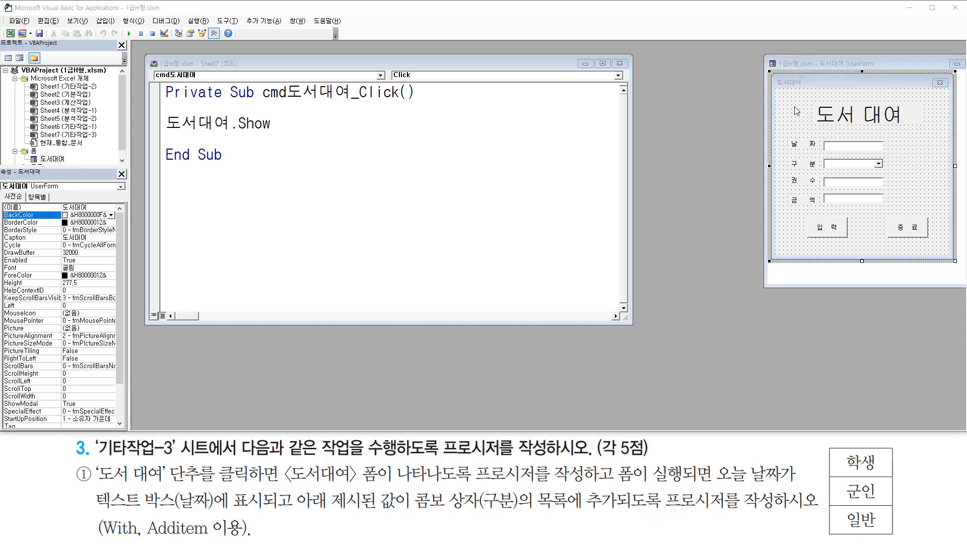
pyautogui.doubleClick(797, 110)
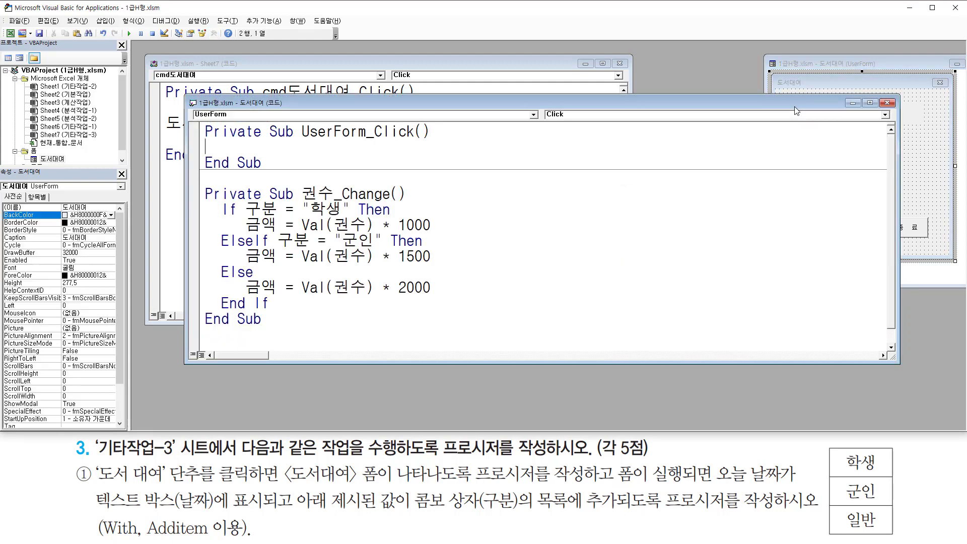
pyautogui.hotkey('ctrl', '2')
pyautogui.moveTo(301, 141); pyautogui.dragTo(423, 142)
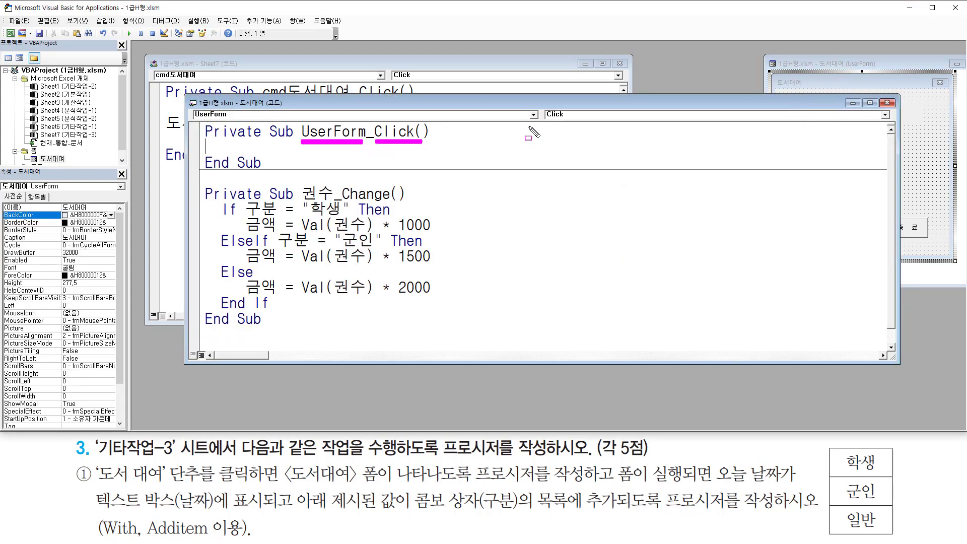
pyautogui.moveTo(542, 105); pyautogui.dragTo(570, 126)
pyautogui.press('Escape')
pyautogui.click(559, 115)
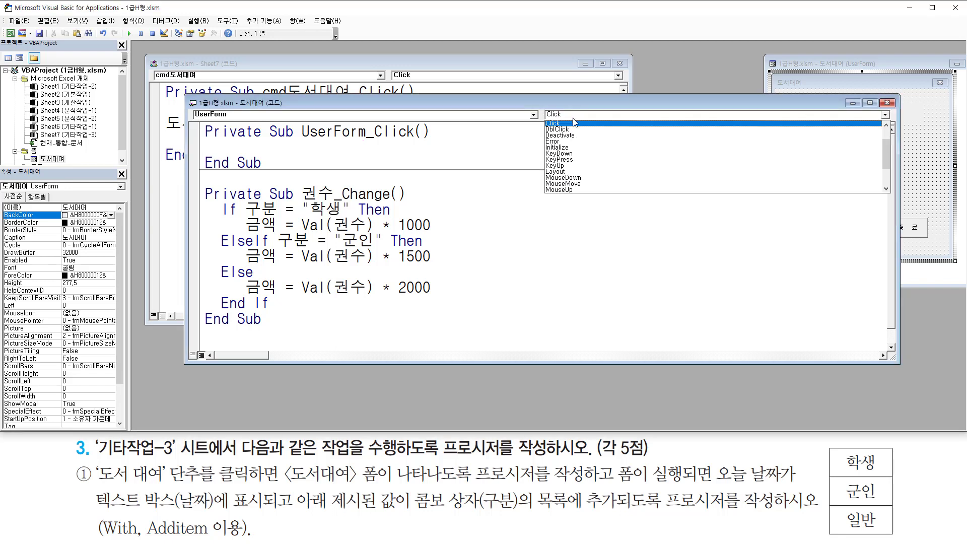
pyautogui.click(560, 147)
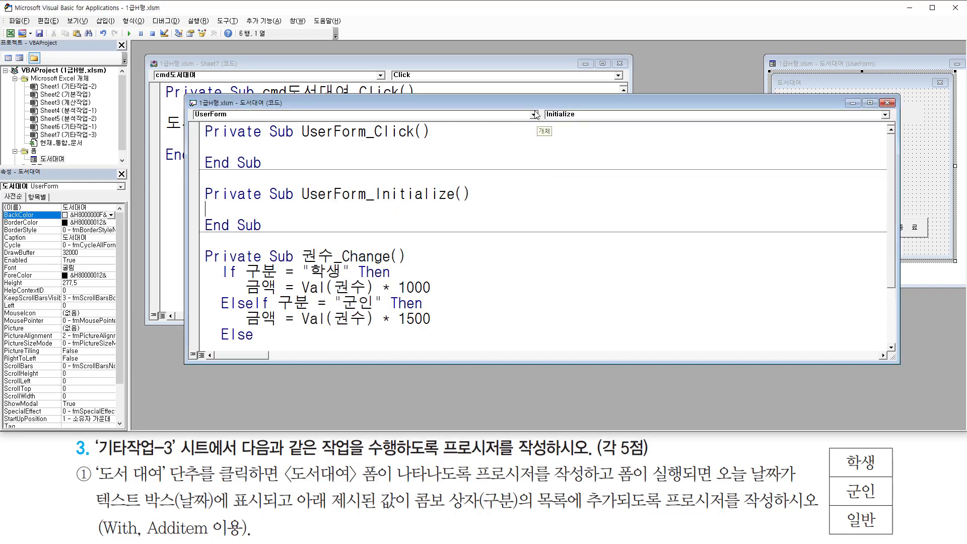
# - Move and narrow the 도서대여 code window so that the form designer beside it is uncovered
pyautogui.moveTo(529, 107)
pyautogui.mouseDown()
pyautogui.moveTo(474, 98)
pyautogui.moveTo(483, 97)
pyautogui.mouseUp()
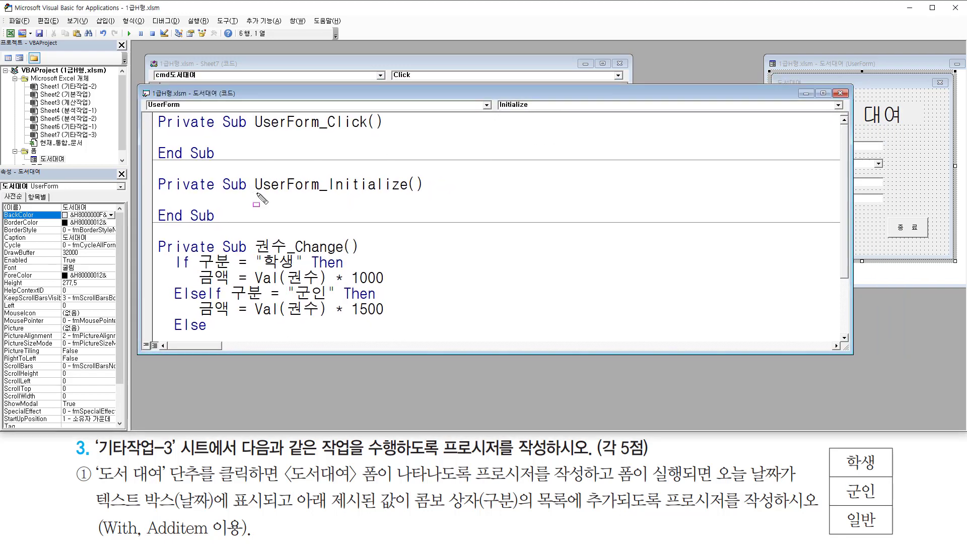
pyautogui.moveTo(252, 191); pyautogui.dragTo(427, 196)
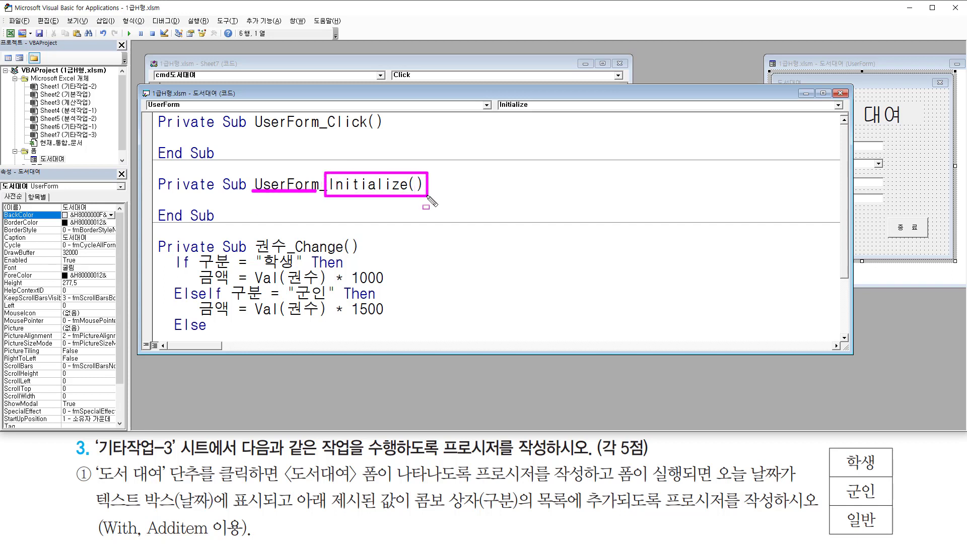
pyautogui.press('Escape')
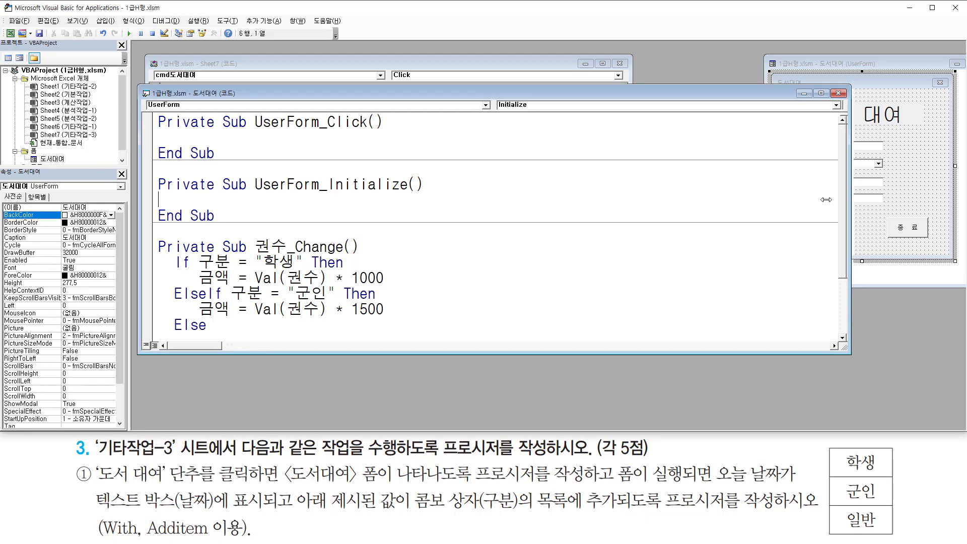
pyautogui.moveTo(853, 205); pyautogui.dragTo(751, 205)
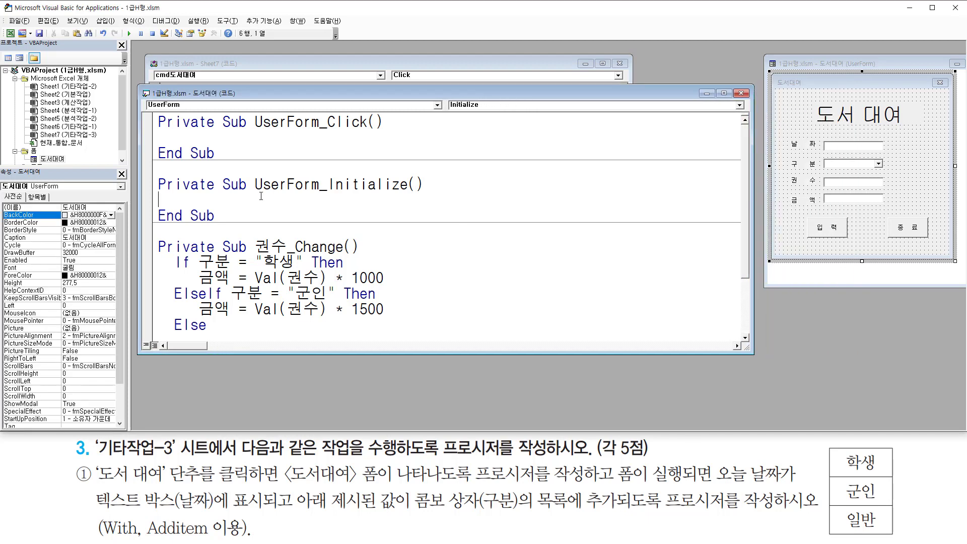
# - Insert blank lines in UserForm_Initialize and select the form's date text box to check its control name
pyautogui.moveTo(157, 191)
pyautogui.mouseDown()
pyautogui.moveTo(201, 207)
pyautogui.moveTo(246, 205)
pyautogui.mouseUp()
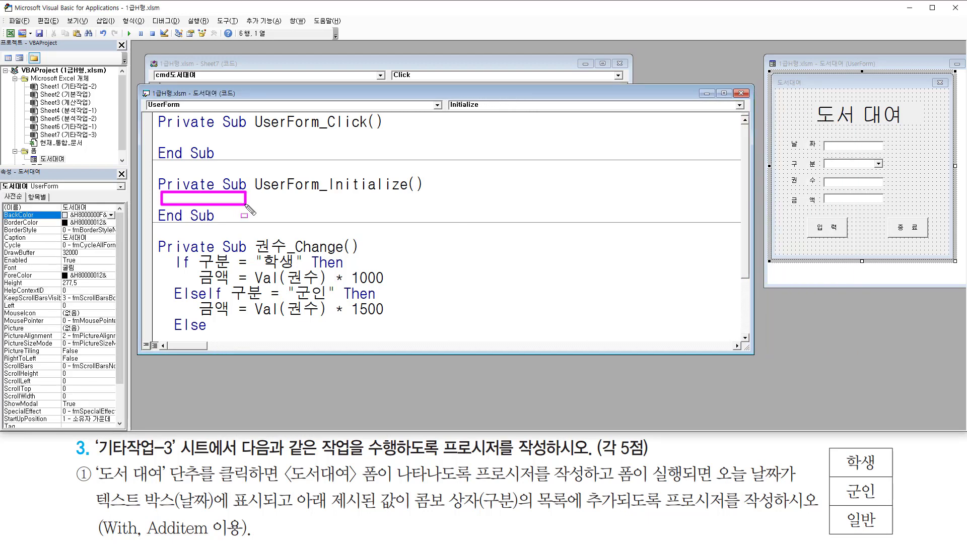
pyautogui.press('Escape')
pyautogui.click(246, 204)
pyautogui.press('Return')
pyautogui.press('Return')
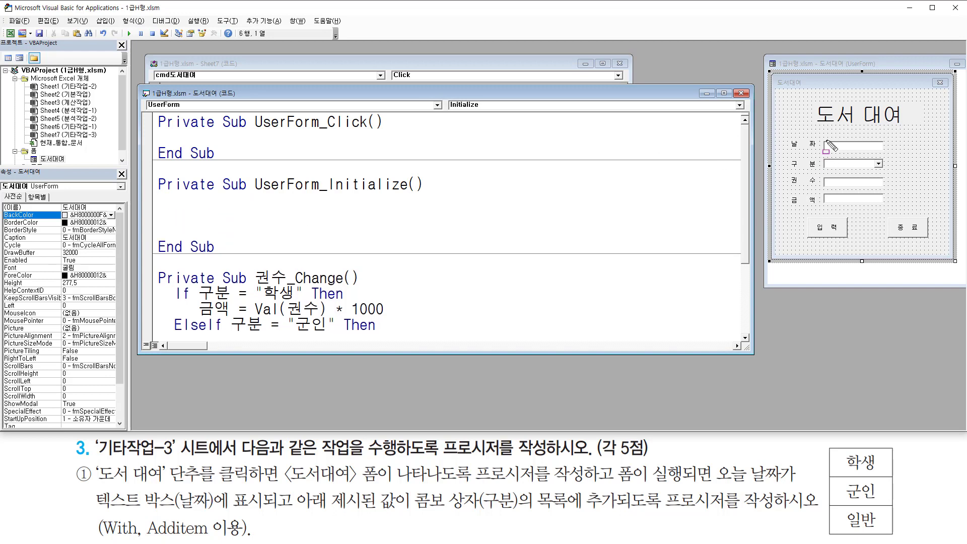
pyautogui.moveTo(822, 140); pyautogui.dragTo(888, 152)
pyautogui.click(855, 149)
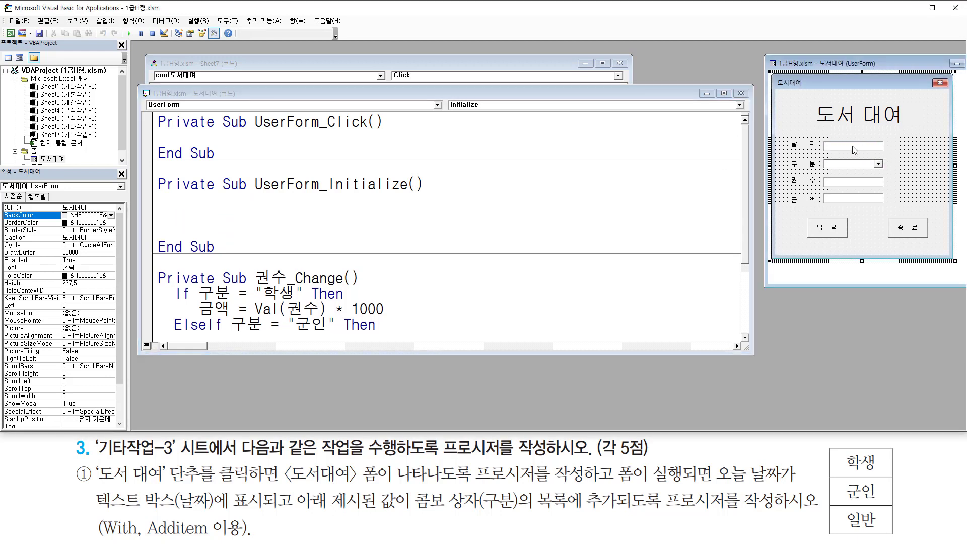
pyautogui.click(855, 150)
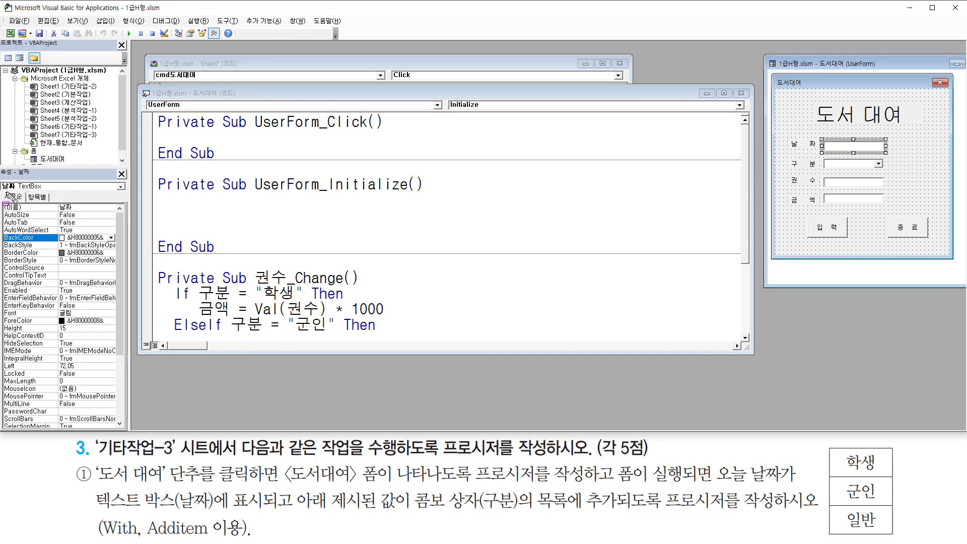
pyautogui.moveTo(2, 191); pyautogui.dragTo(11, 192)
pyautogui.click(183, 217)
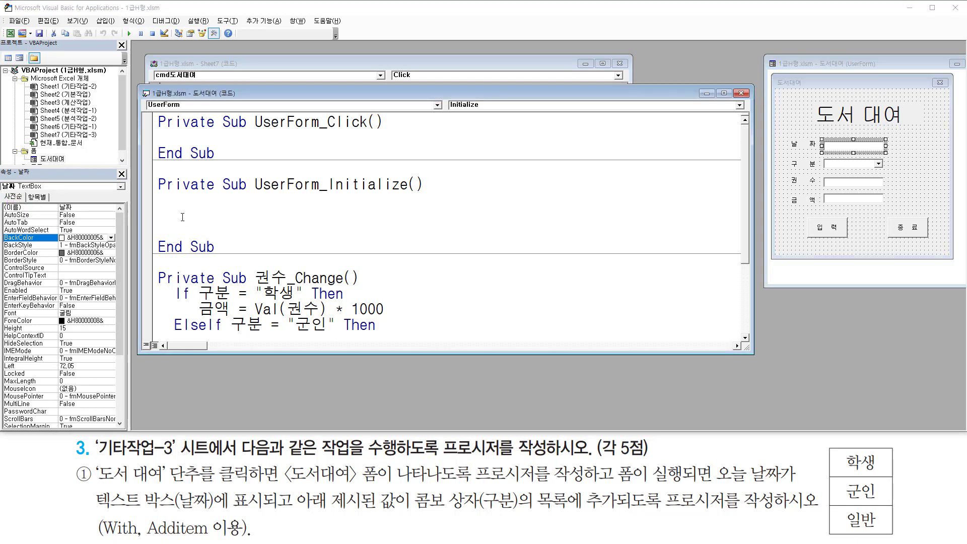
# - Write the statement 날짜.Value = Date in UserForm_Initialize to show today's date
pyautogui.write('skf')
pyautogui.press('BackSpace')
pyautogui.press('BackSpace')
pyautogui.press('BackSpace')
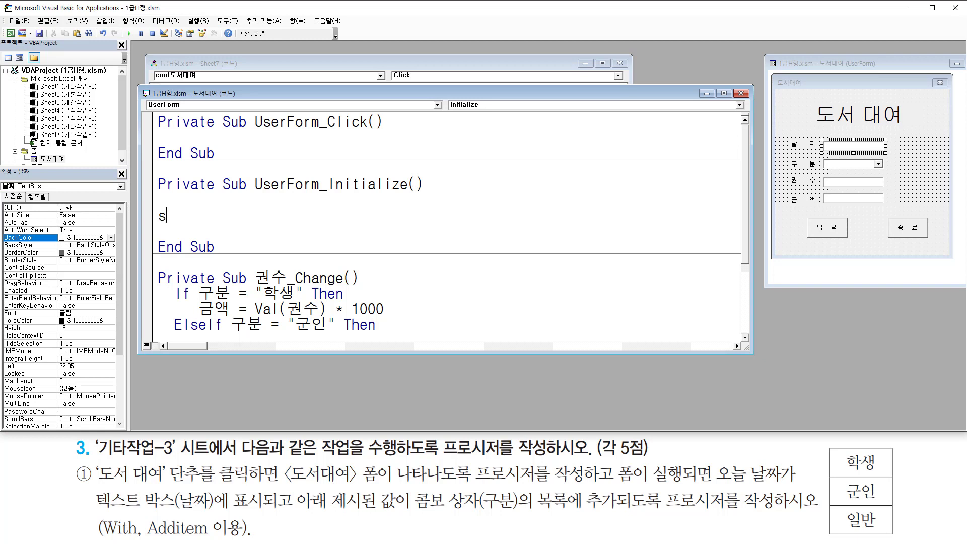
pyautogui.press('Hangul')
pyautogui.write('ㄴㅏㄹㅉㅏ.')
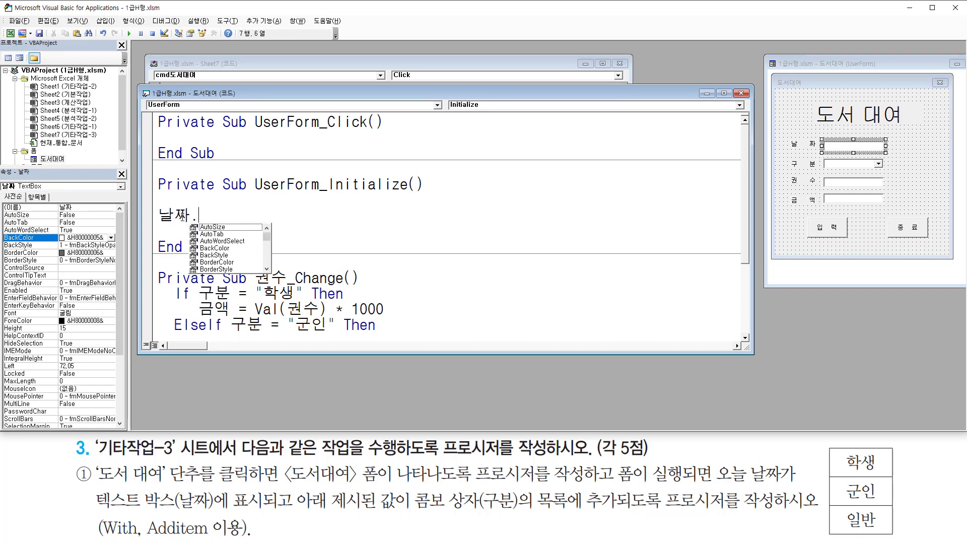
pyautogui.press('Hangul')
pyautogui.write('valu')
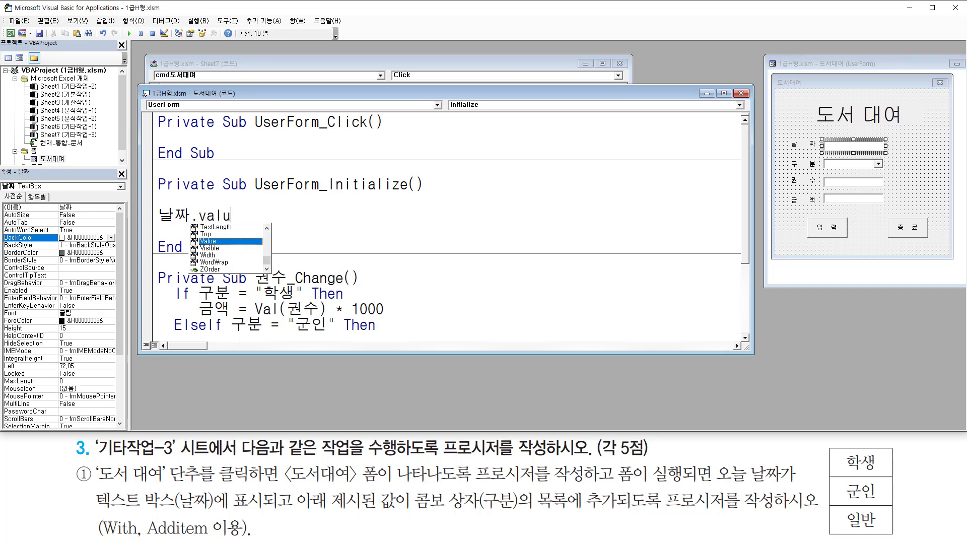
pyautogui.write('e = date')
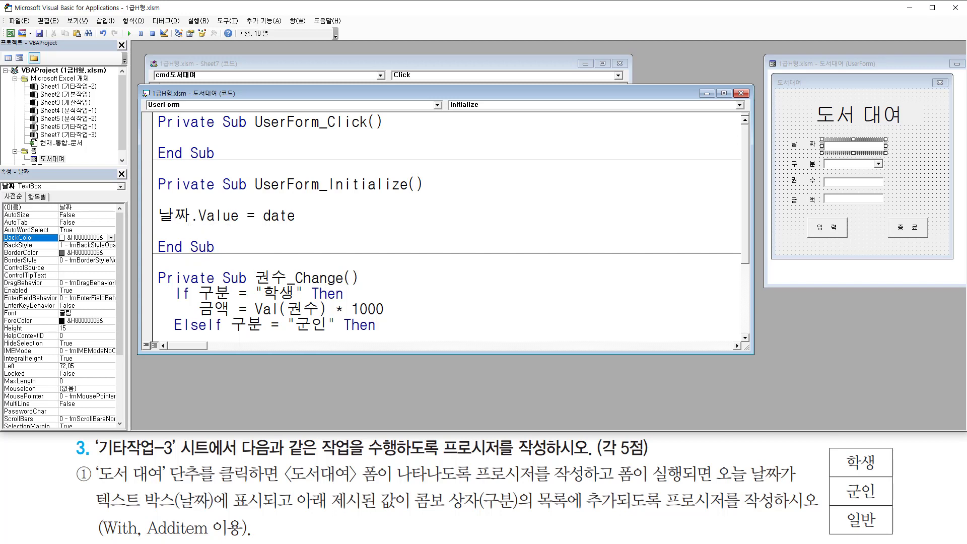
pyautogui.press('Return')
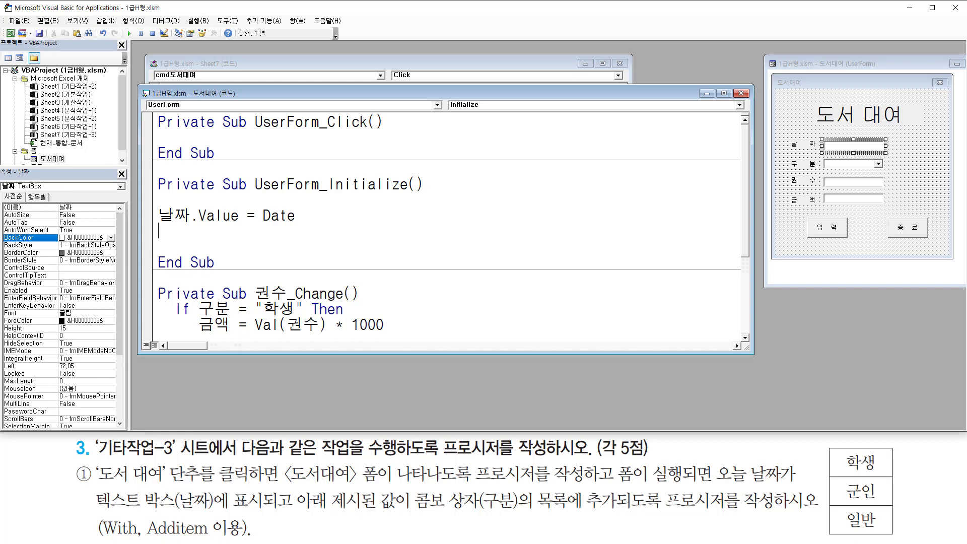
# - Check the combo box's control name on the form and add the line 구분.AddItem "학생" to UserForm_Initialize
pyautogui.click(873, 165)
pyautogui.click(873, 165)
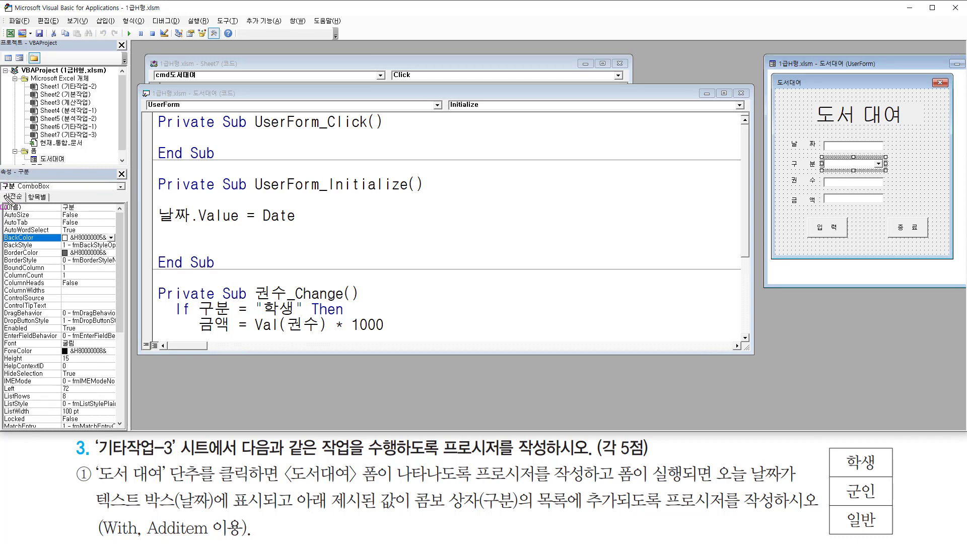
pyautogui.moveTo(2, 194); pyautogui.dragTo(19, 194)
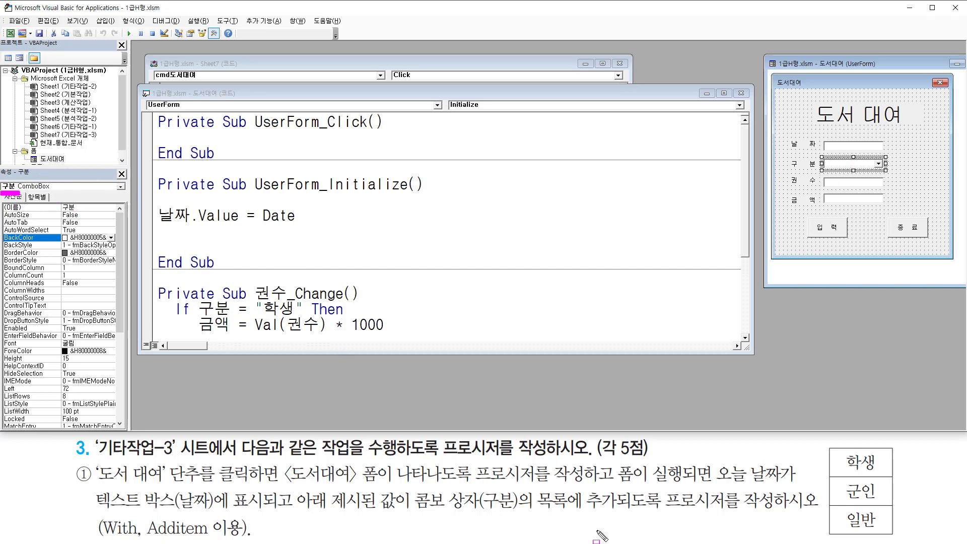
pyautogui.moveTo(828, 449)
pyautogui.mouseDown()
pyautogui.moveTo(859, 510)
pyautogui.moveTo(896, 539)
pyautogui.mouseUp()
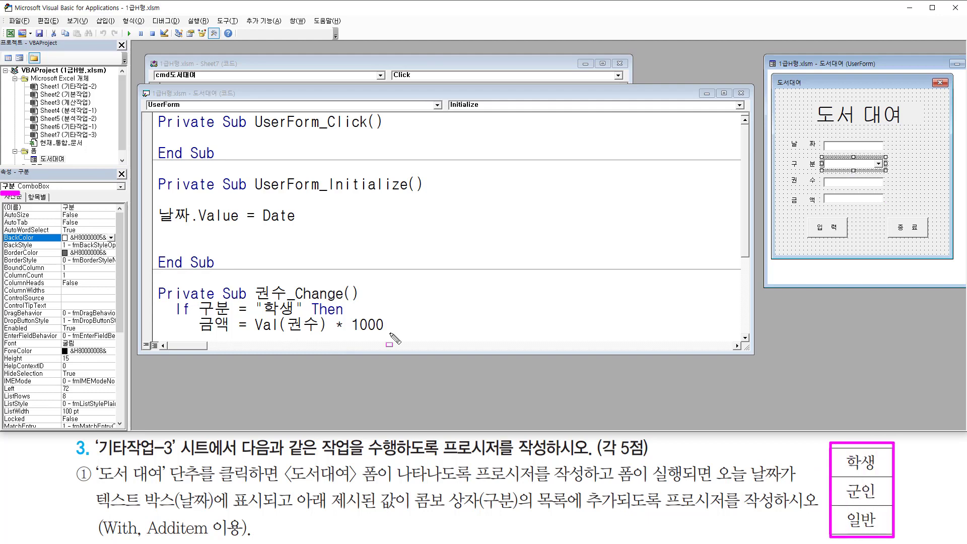
pyautogui.click(187, 241)
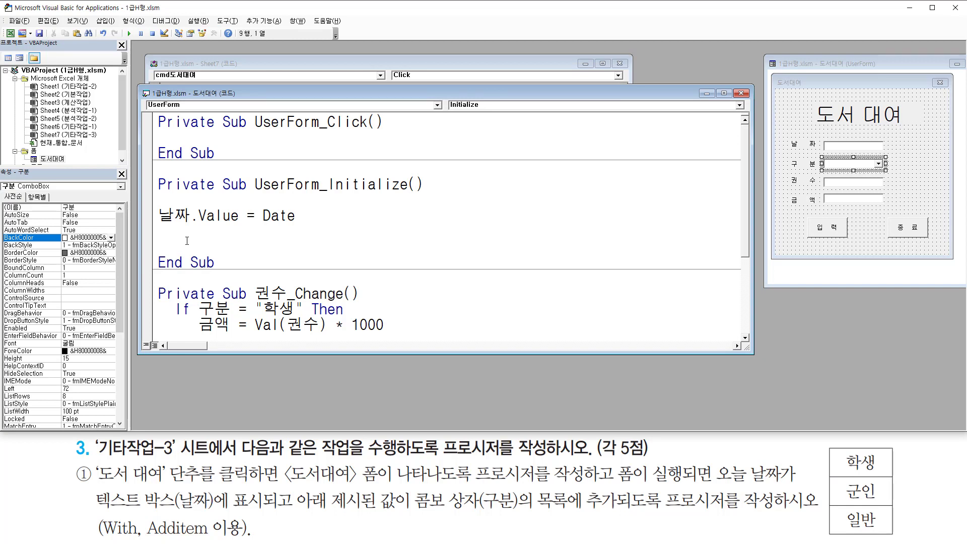
pyautogui.write('구부')
pyautogui.write('. ')
pyautogui.write('d')
pyautogui.write('ditem')
pyautogui.write(' "학생')
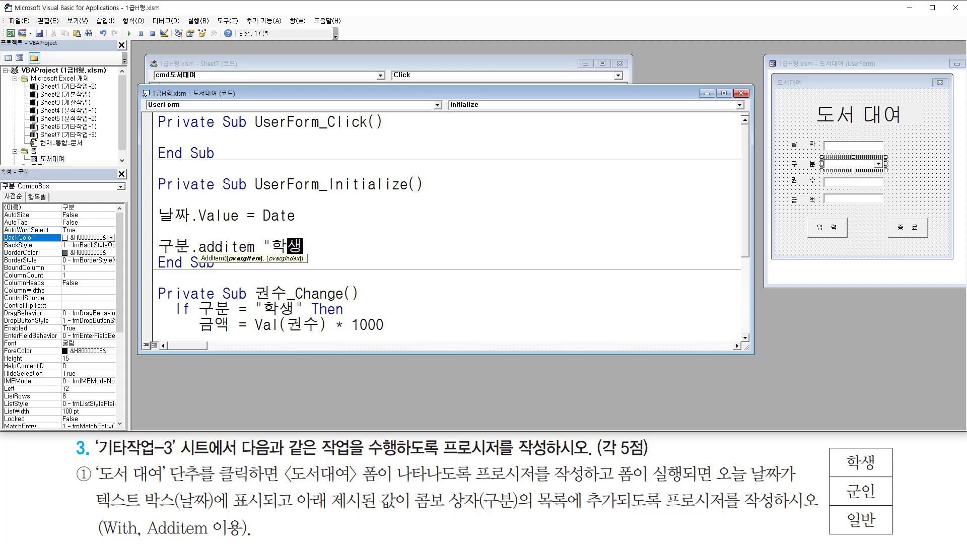
pyautogui.press('Return')
# - Duplicate the 구분.AddItem "학생" line twice below itself and leave a blank line before End Sub
pyautogui.press('Up')
pyautogui.hotkey('shift', 'End')
pyautogui.hotkey('ctrl', 'c')
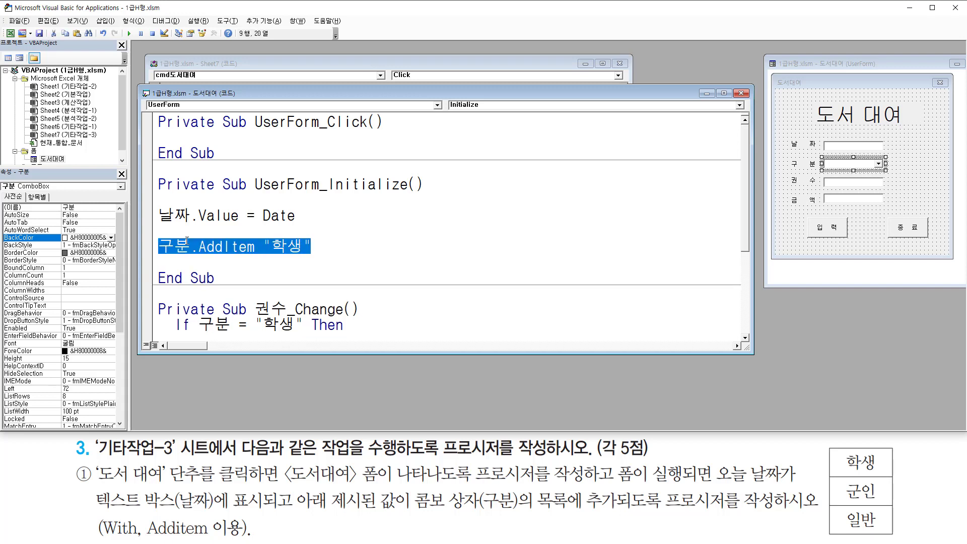
pyautogui.press('Down')
pyautogui.hotkey('ctrl', 'v')
pyautogui.press('Return')
pyautogui.hotkey('ctrl', 'v')
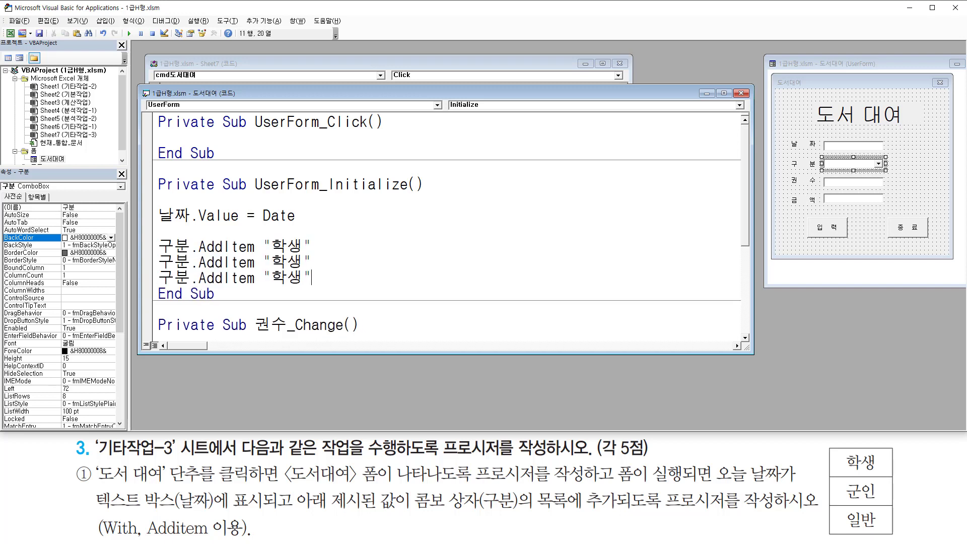
pyautogui.press('Return')
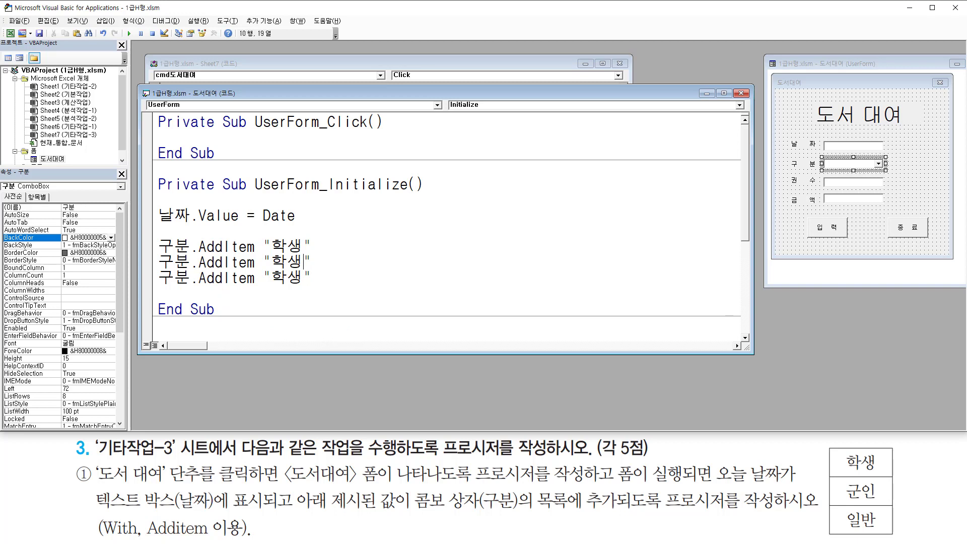
# - Change the item text in the two copied AddItem lines to "군인" and "일반"
pyautogui.press('BackSpace')
pyautogui.press('BackSpace')
pyautogui.write('군인')
pyautogui.press('Down')
pyautogui.press('BackSpace')
pyautogui.press('BackSpace')
pyautogui.write('일바')
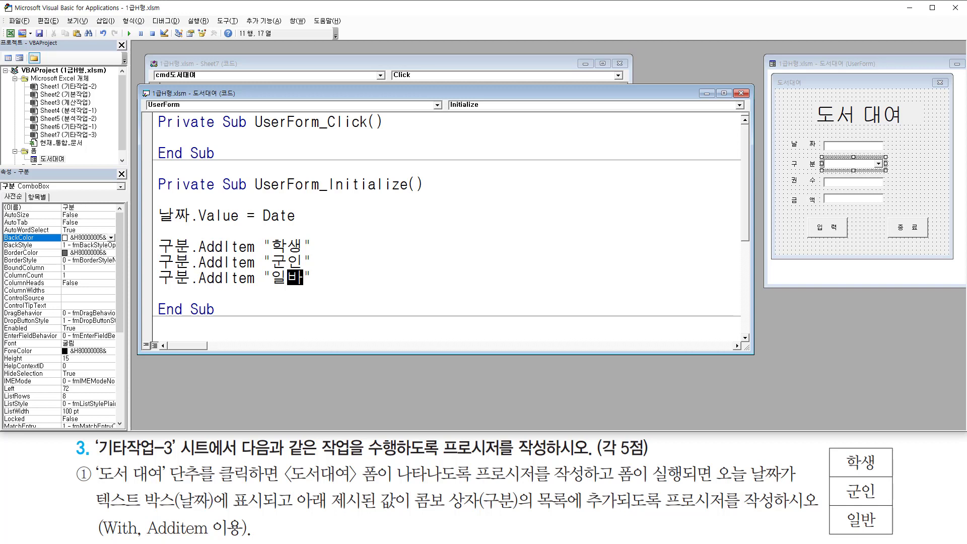
pyautogui.write('ㄴ')
pyautogui.press('Down')
pyautogui.moveTo(99, 539); pyautogui.dragTo(254, 540)
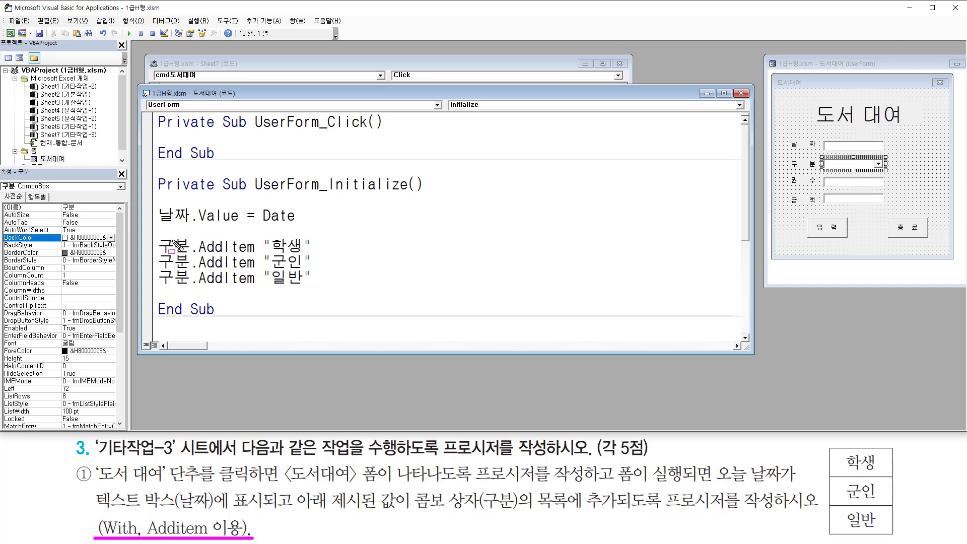
pyautogui.moveTo(152, 232)
pyautogui.mouseDown()
pyautogui.moveTo(231, 284)
pyautogui.moveTo(315, 309)
pyautogui.moveTo(319, 292)
pyautogui.mouseUp()
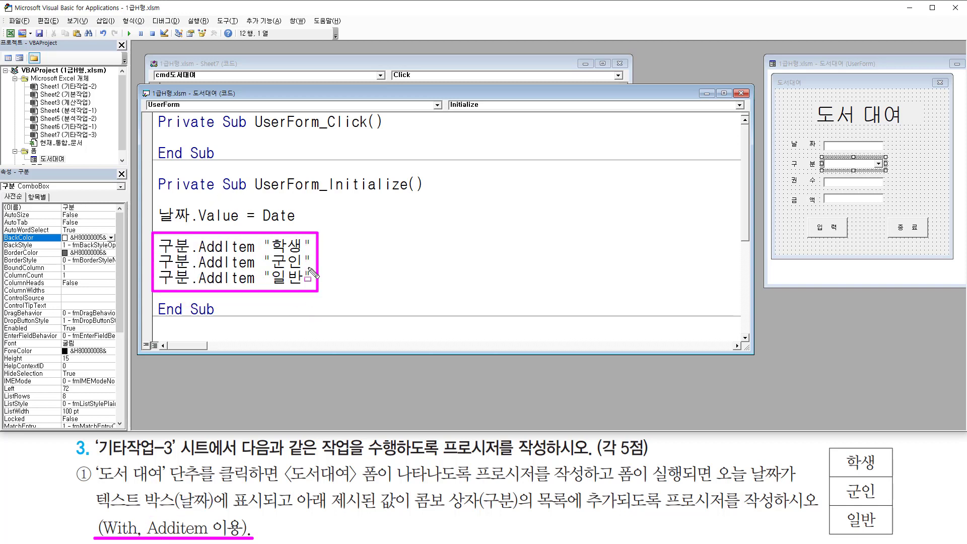
pyautogui.press('Escape')
pyautogui.click(257, 264)
pyautogui.doubleClick(165, 280)
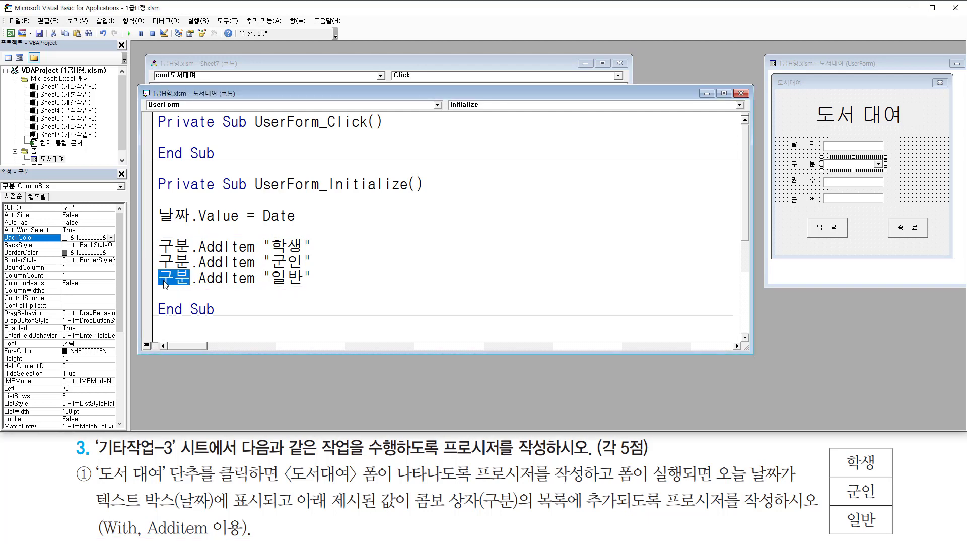
pyautogui.click(164, 280)
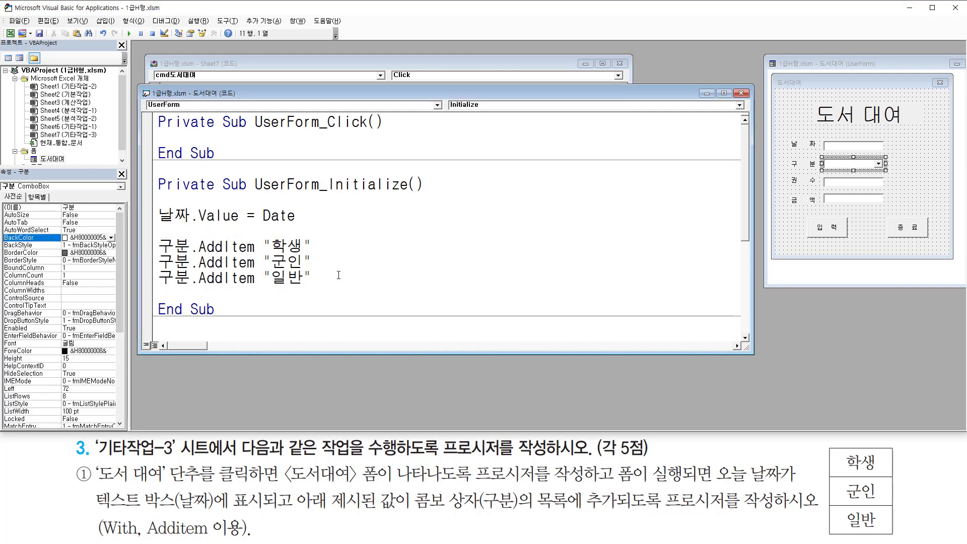
# - Write the alternative statement 구분.List = Array("학생", "군인", "일반") two lines below the AddItem lines in UserForm_Initialize
pyautogui.press('Return')
pyautogui.press('Return')
pyautogui.write('ㄱ')
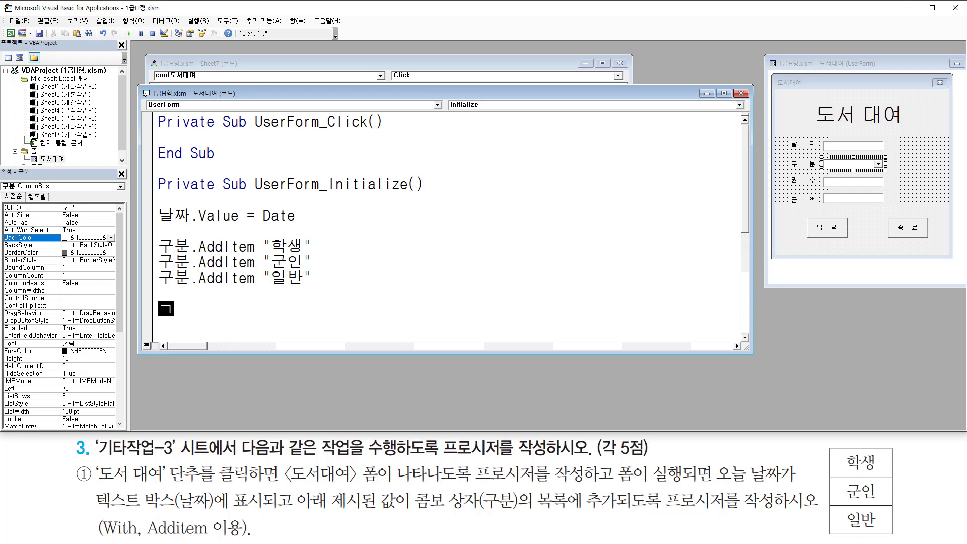
pyautogui.write('ㅜㅂㅜㄴ.')
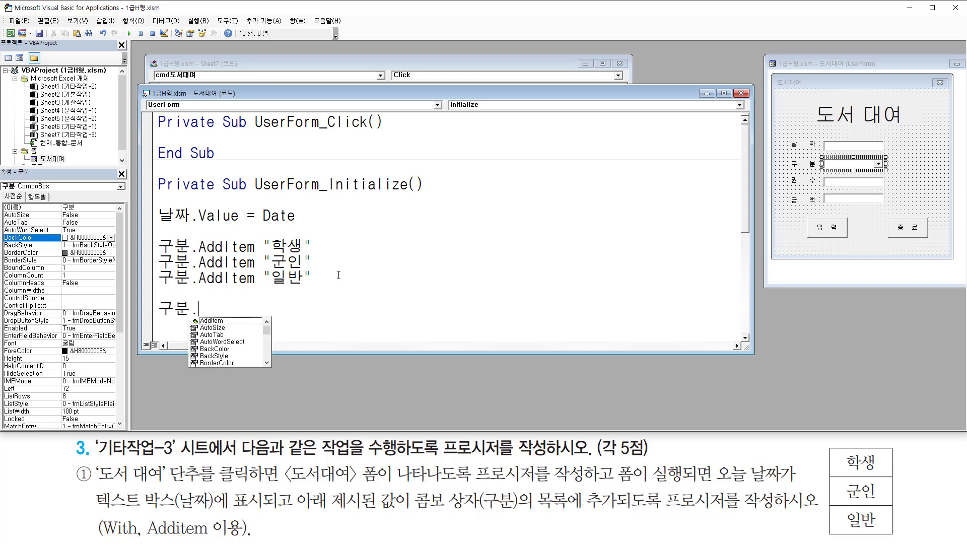
pyautogui.write('list')
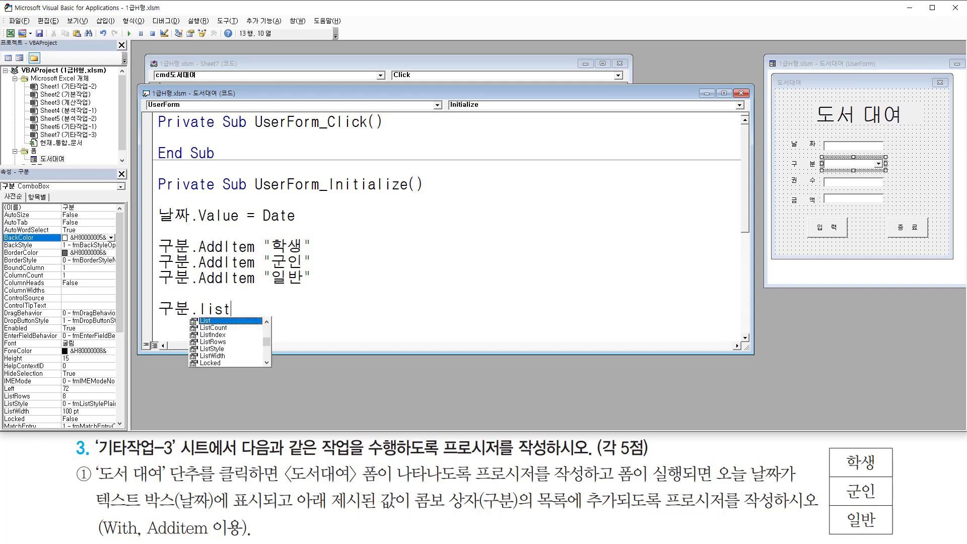
pyautogui.write(' = ')
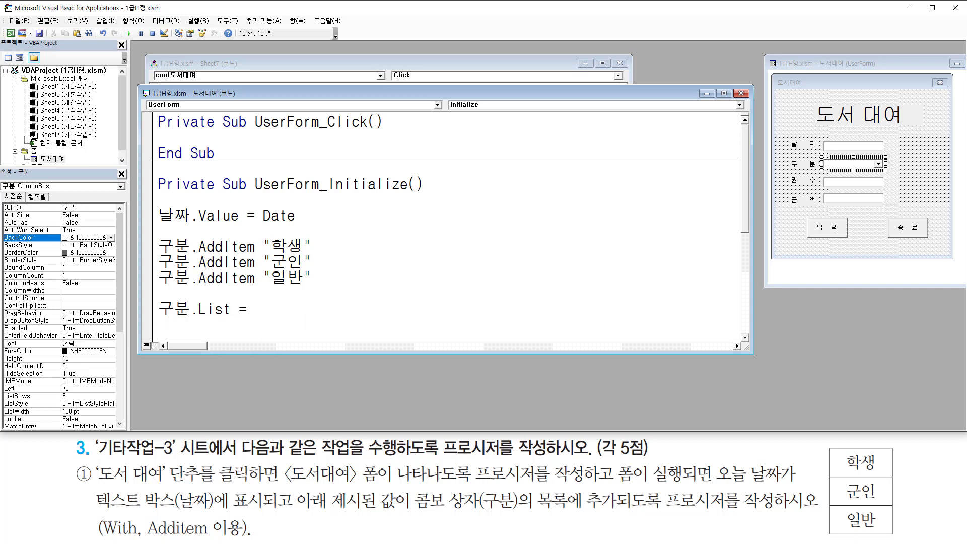
pyautogui.write('arrya(')
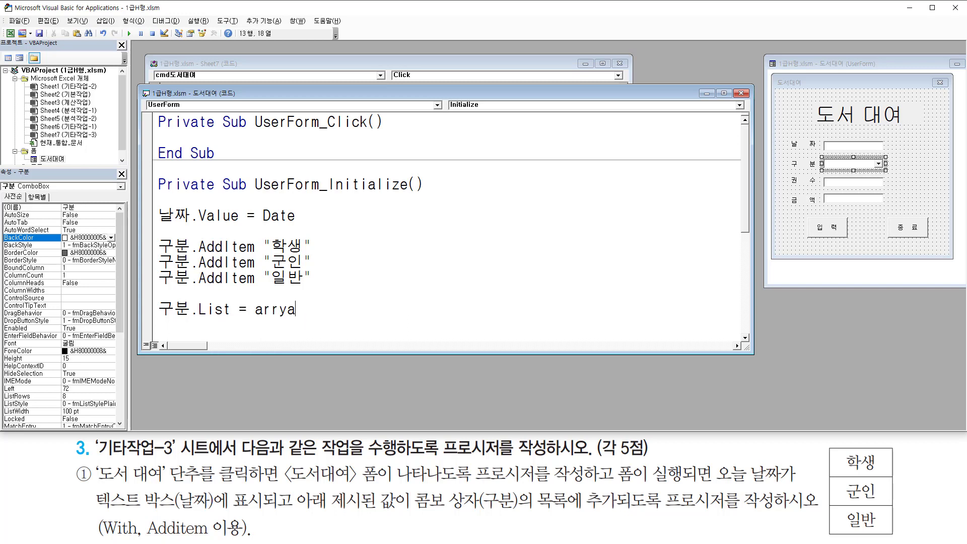
pyautogui.press('BackSpace')
pyautogui.press('BackSpace')
pyautogui.write('ay(')
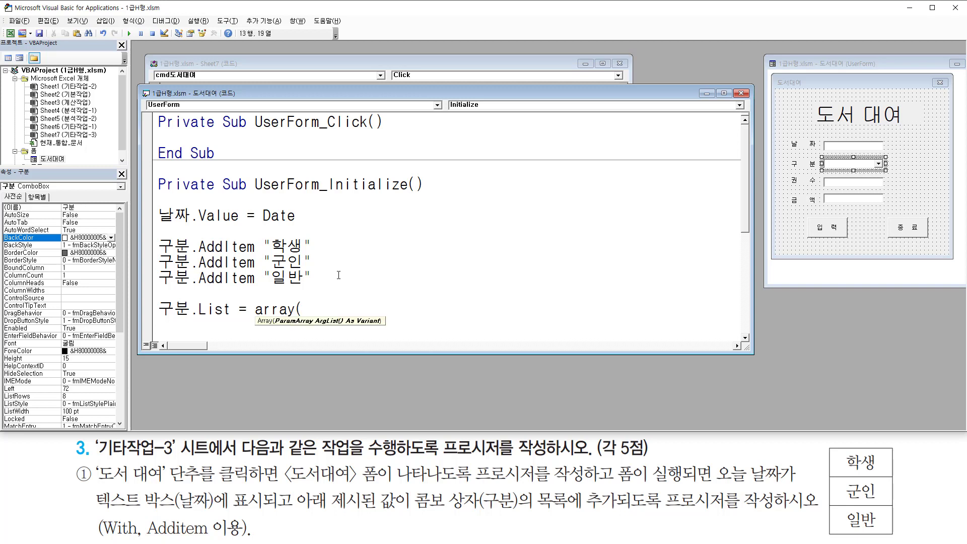
pyautogui.write('"')
pyautogui.write('핫')
pyautogui.write('생')
pyautogui.write('학생"')
pyautogui.write(', "')
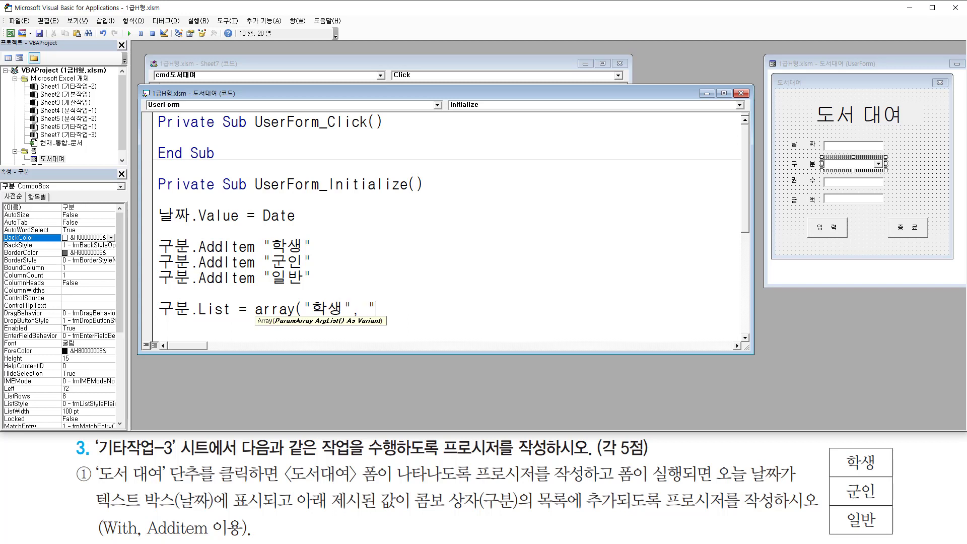
pyautogui.write('군인", "')
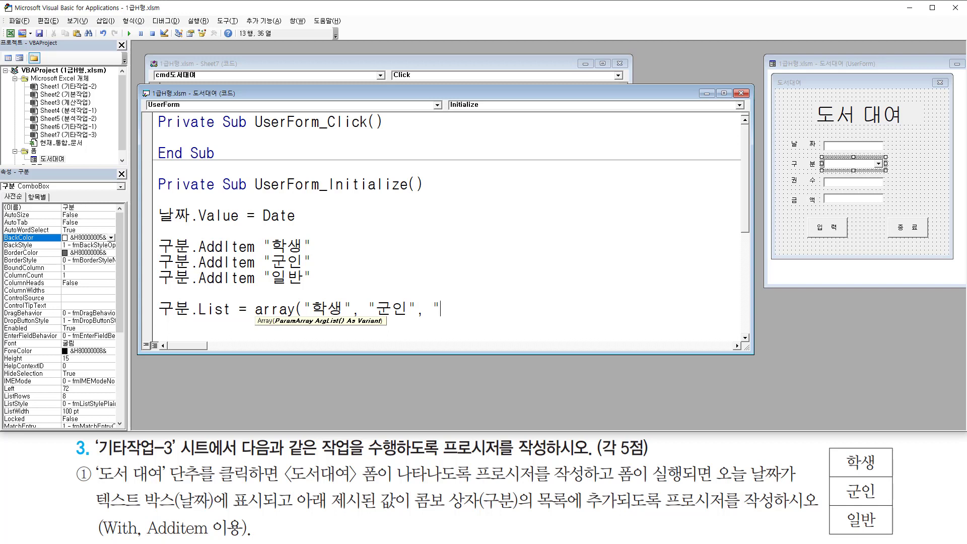
pyautogui.write('일반")')
pyautogui.press('Return')
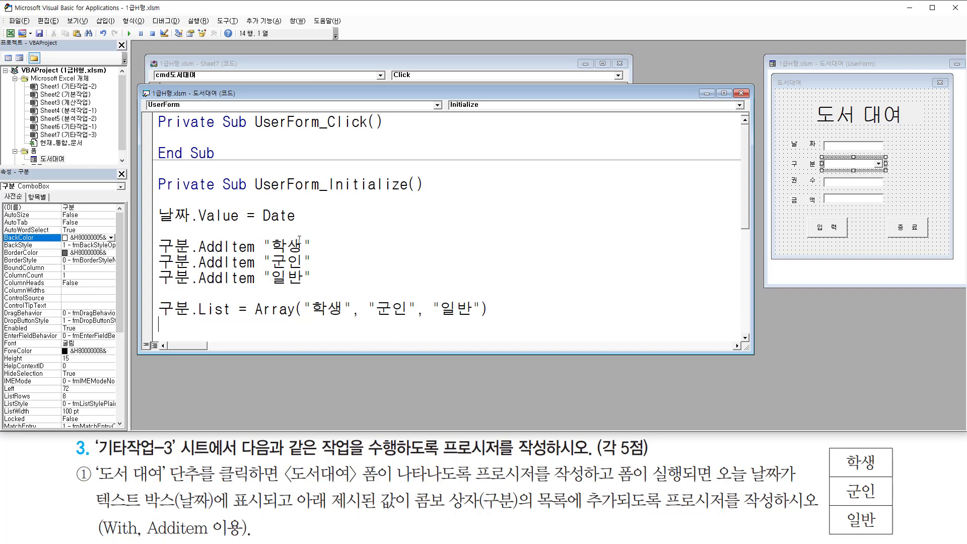
pyautogui.moveTo(158, 233)
pyautogui.mouseDown()
pyautogui.moveTo(197, 283)
pyautogui.moveTo(325, 289)
pyautogui.mouseUp()
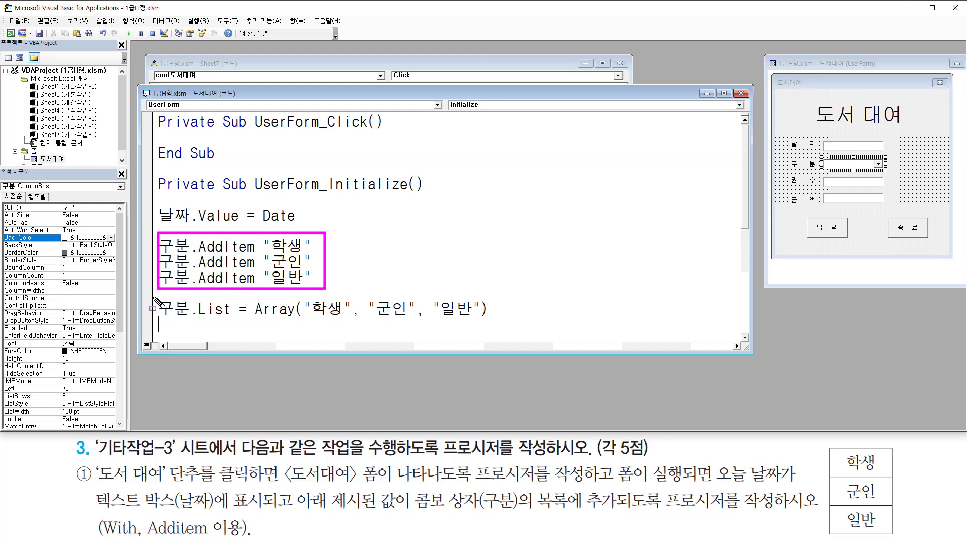
pyautogui.moveTo(153, 295)
pyautogui.mouseDown()
pyautogui.moveTo(382, 321)
pyautogui.moveTo(498, 321)
pyautogui.mouseUp()
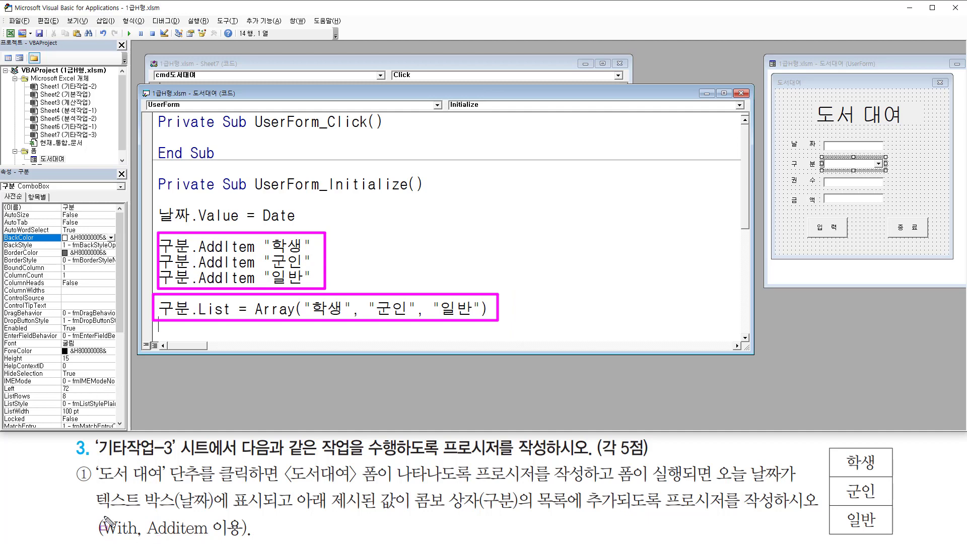
pyautogui.moveTo(92, 516)
pyautogui.mouseDown()
pyautogui.moveTo(151, 539)
pyautogui.moveTo(256, 542)
pyautogui.mouseUp()
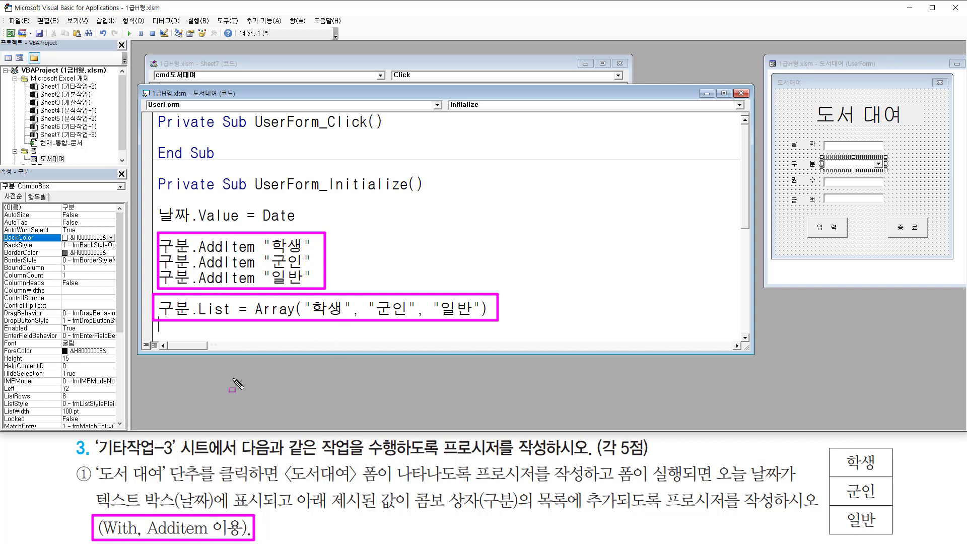
pyautogui.press('Escape')
# - Delete the 구분.List = Array statement from UserForm_Initialize
pyautogui.moveTo(488, 308); pyautogui.dragTo(156, 310)
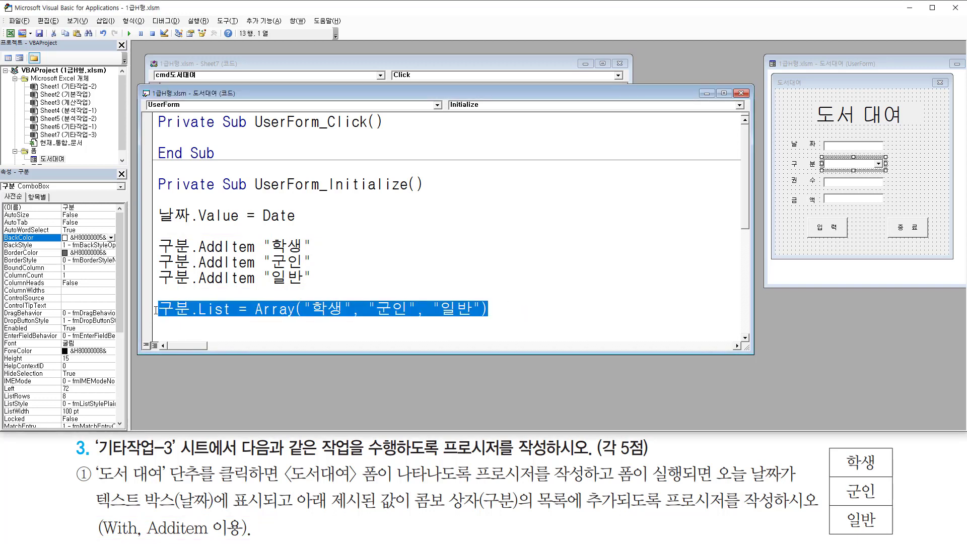
pyautogui.press('Delete')
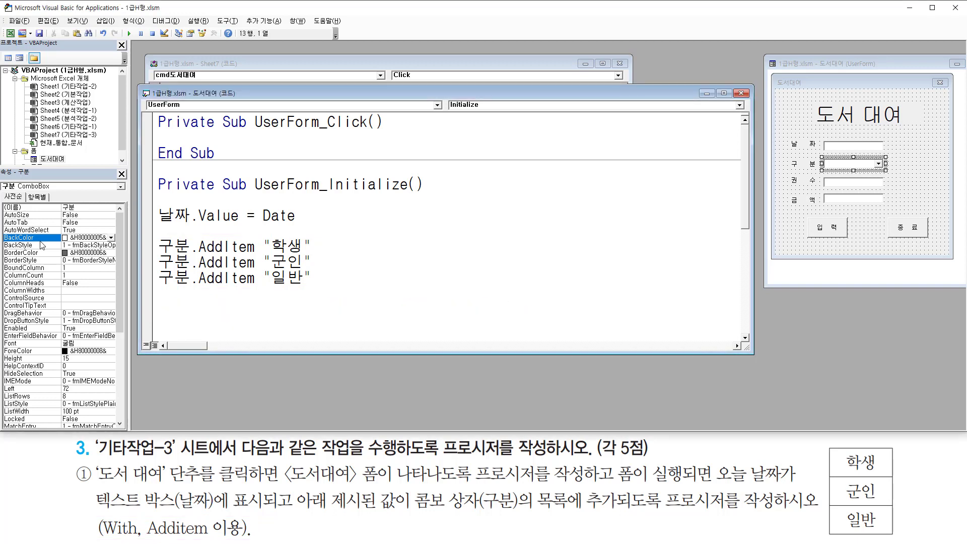
pyautogui.hotkey('ctrl', '2')
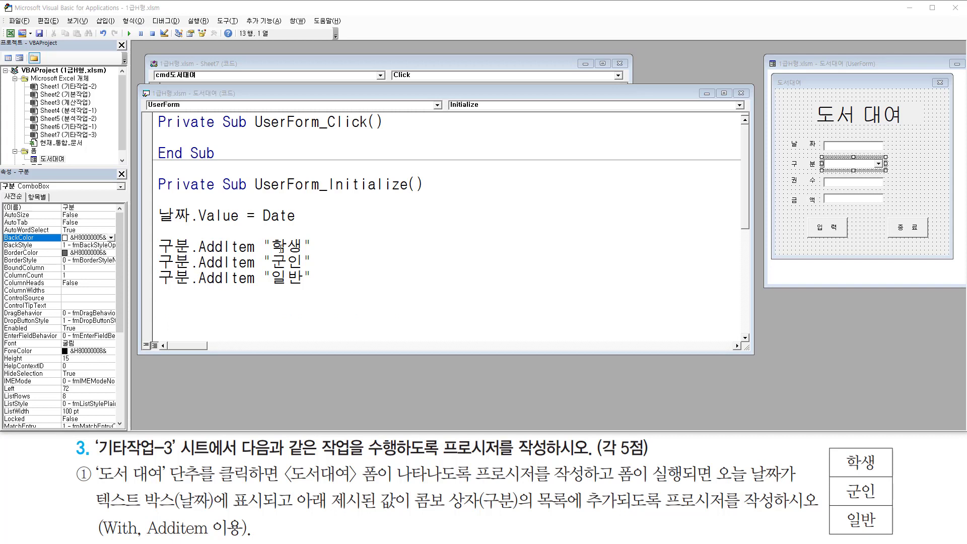
# - Insert the line With 구분 directly above the three AddItem lines
pyautogui.click(215, 277)
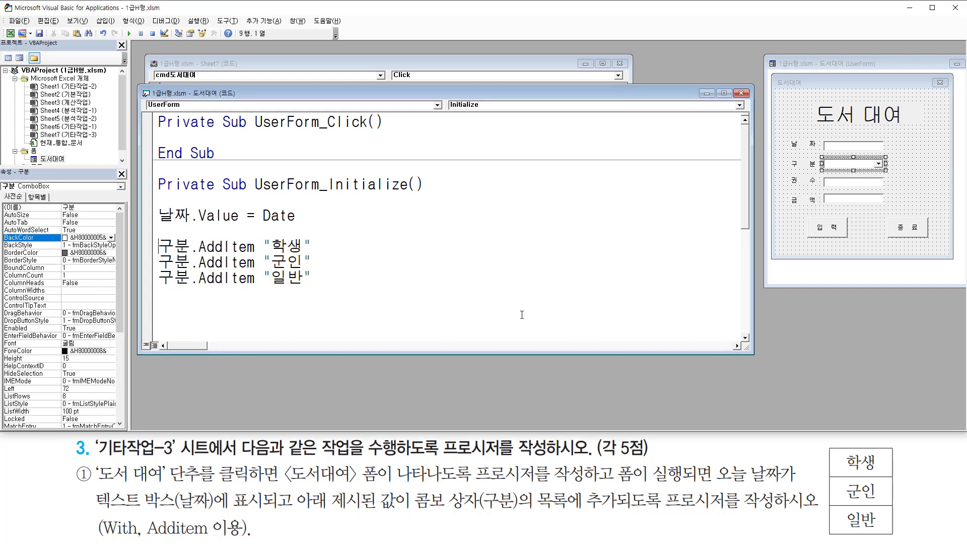
pyautogui.press('Return')
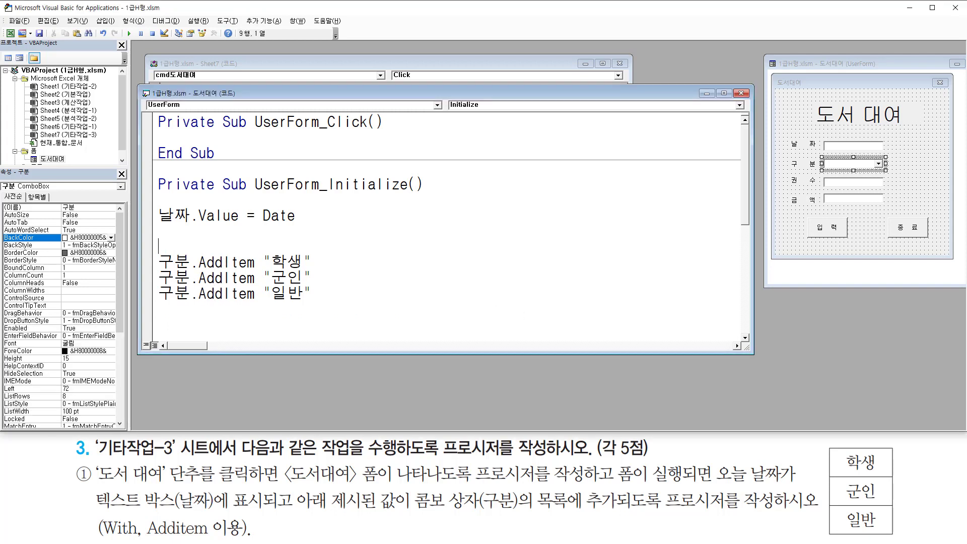
pyautogui.write('with 구분')
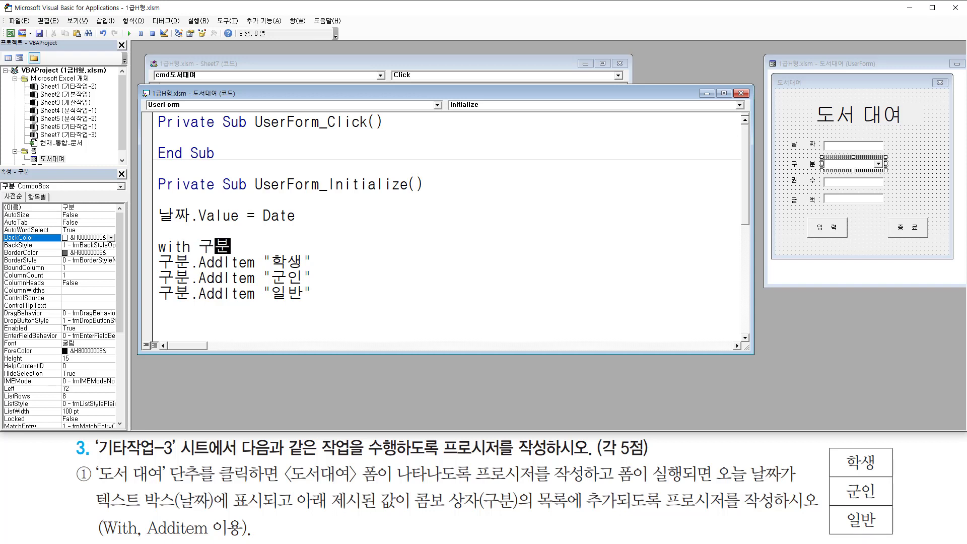
# - Remove the 구분 prefix from the three AddItem lines, indent them, and close the block with End With
pyautogui.press('Down')
pyautogui.press('Delete')
pyautogui.press('Delete')
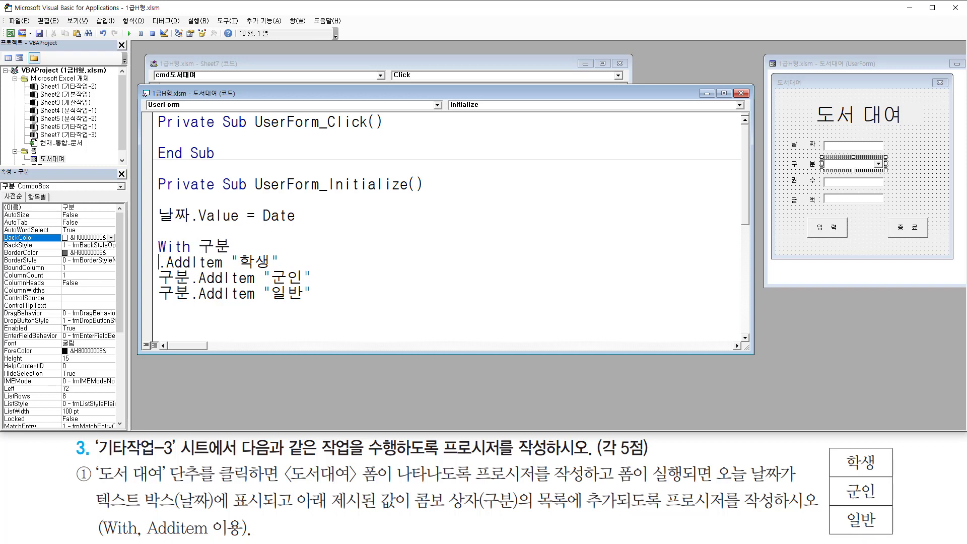
pyautogui.press('Tab')
pyautogui.press('BackSpace')
pyautogui.press('BackSpace')
pyautogui.press('Tab')
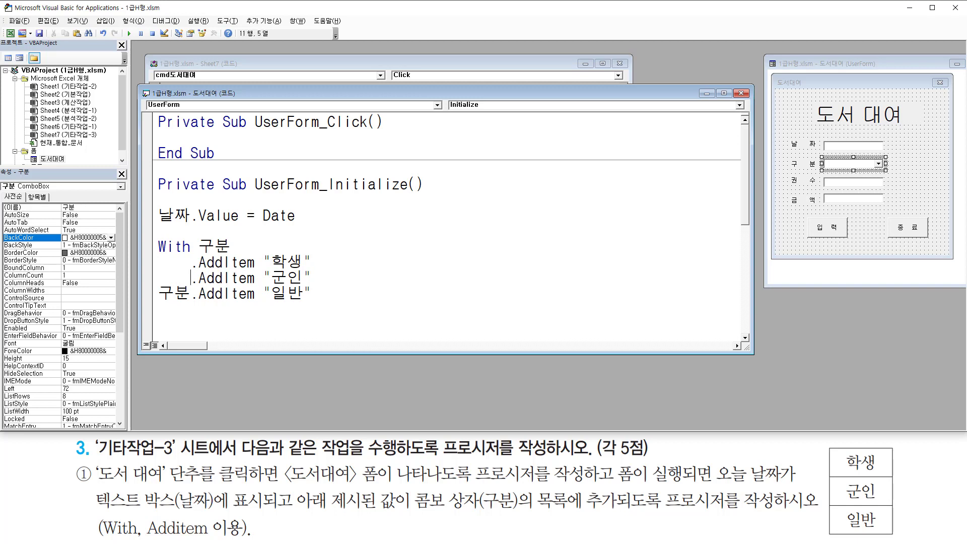
pyautogui.press('BackSpace')
pyautogui.press('BackSpace')
pyautogui.press('Tab')
pyautogui.press('Return')
pyautogui.write('en')
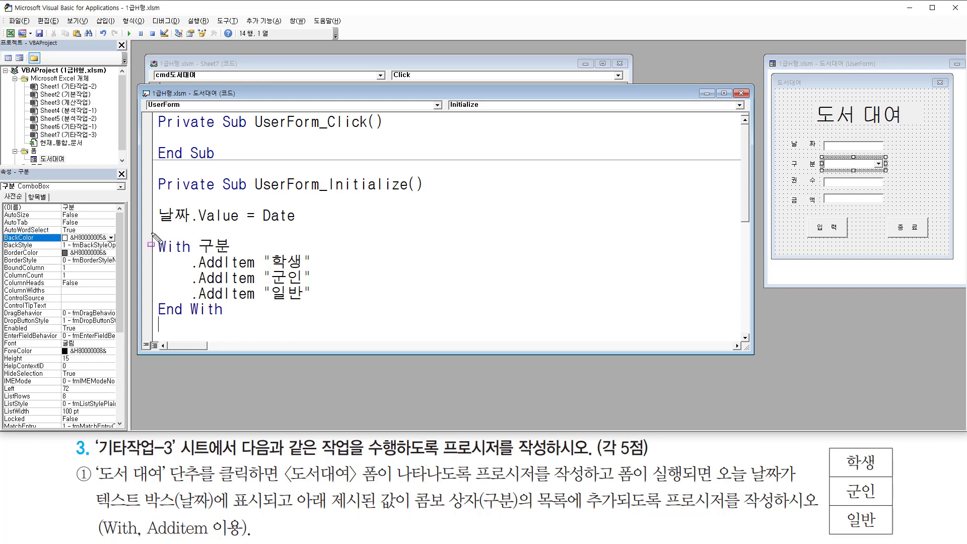
pyautogui.moveTo(151, 233); pyautogui.dragTo(315, 321)
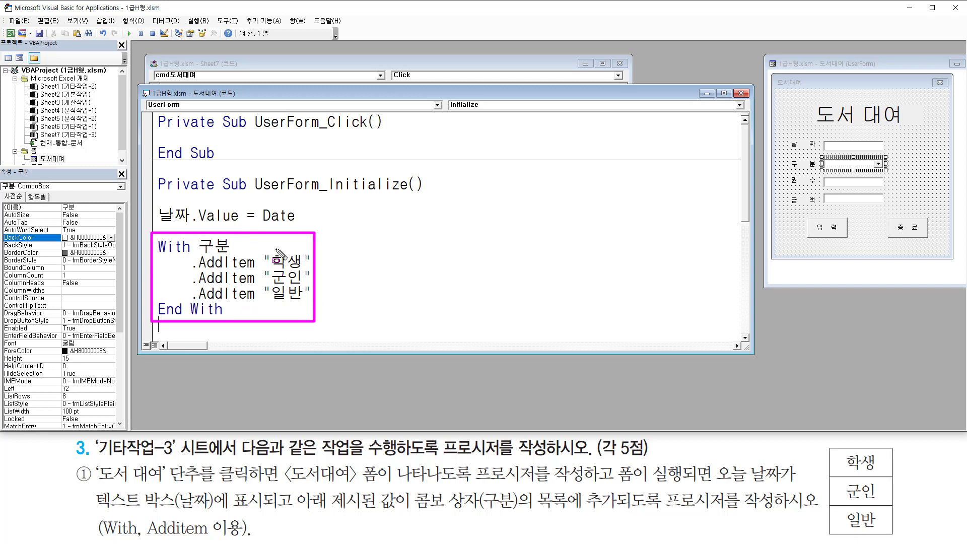
pyautogui.moveTo(257, 251); pyautogui.dragTo(314, 307)
pyautogui.press('Escape')
pyautogui.click(222, 324)
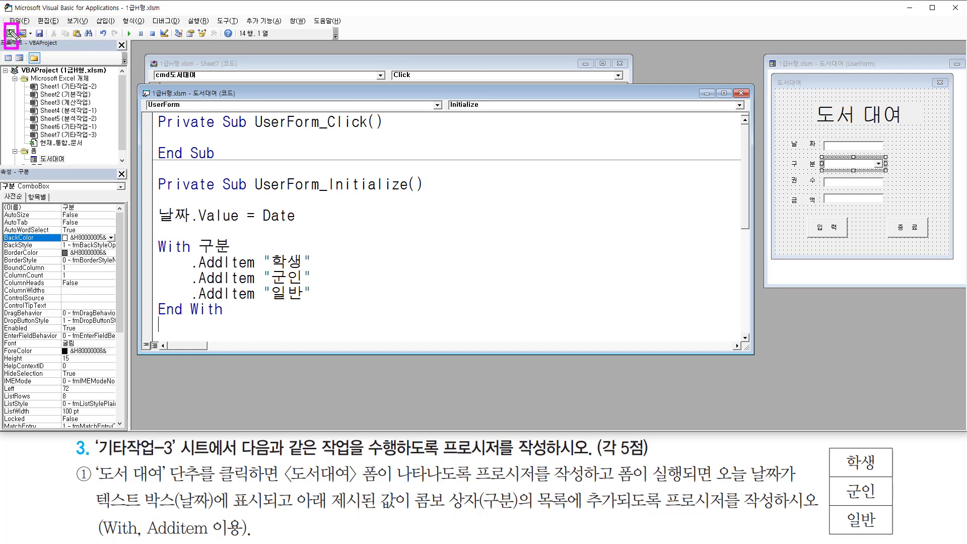
# - Switch to Excel, open the 도서대여 form from the 기타작업-3 sheet and move it below the 도서 대여 button
pyautogui.click(10, 34)
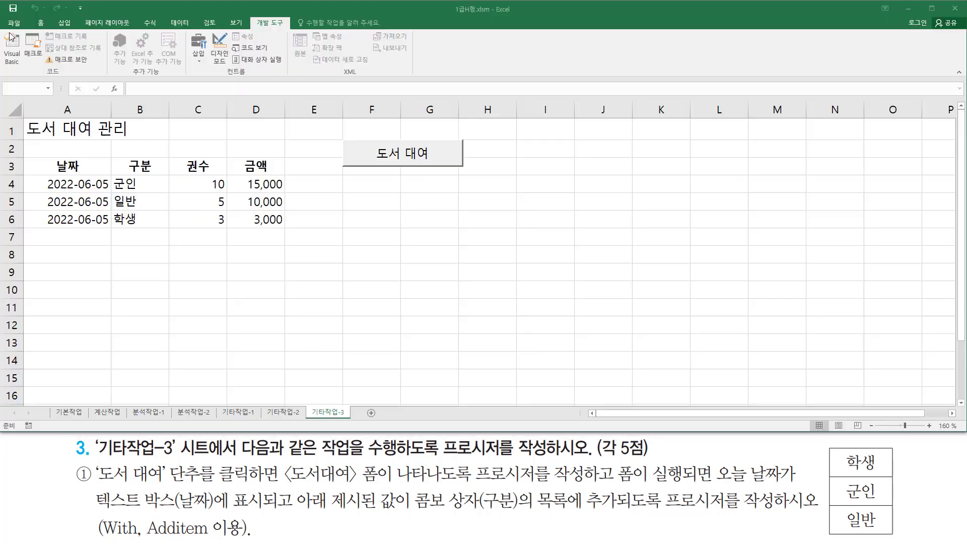
pyautogui.click(395, 159)
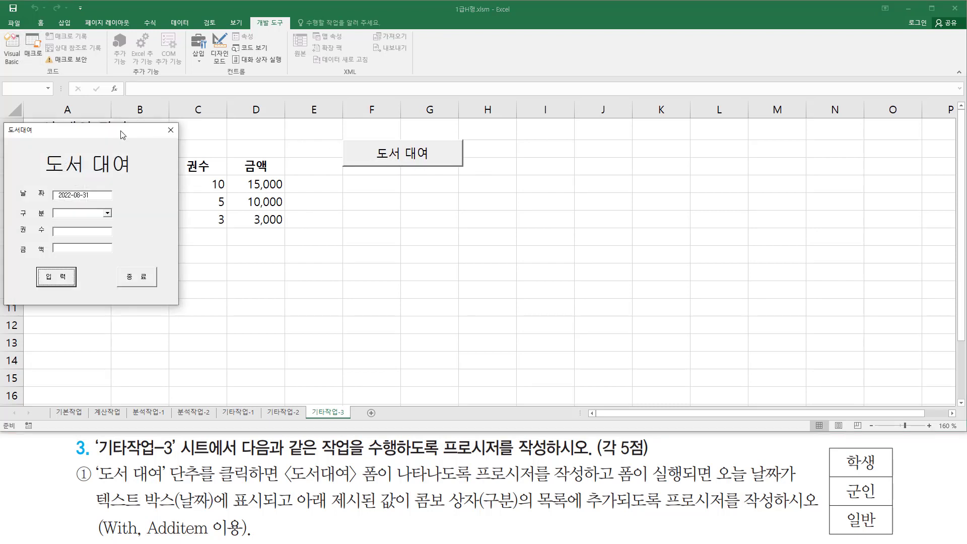
pyautogui.moveTo(122, 134); pyautogui.dragTo(461, 203)
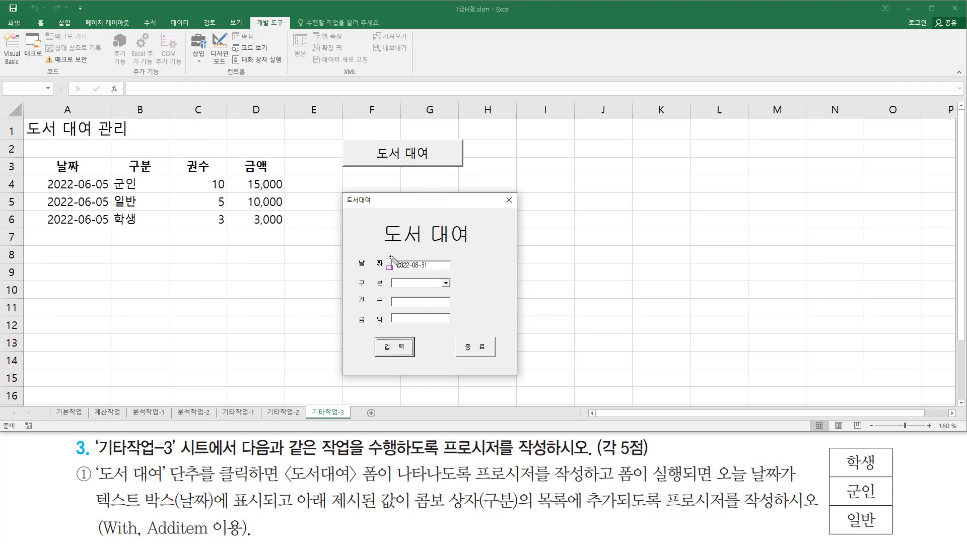
# - Check the form's 날짜 value and the items in the 구분 combo box list, and close the form
pyautogui.moveTo(389, 255); pyautogui.dragTo(441, 270)
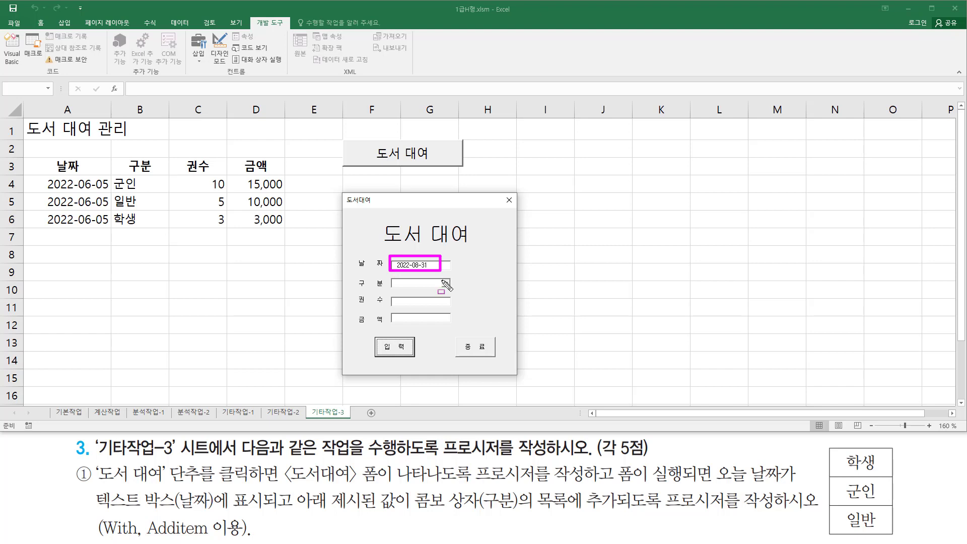
pyautogui.moveTo(438, 274); pyautogui.dragTo(454, 291)
pyautogui.press('Escape')
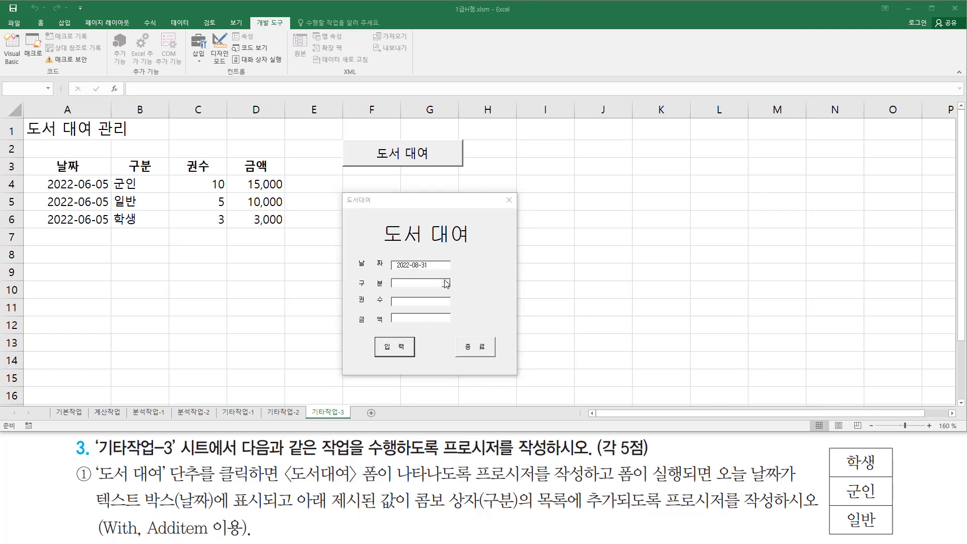
pyautogui.click(446, 284)
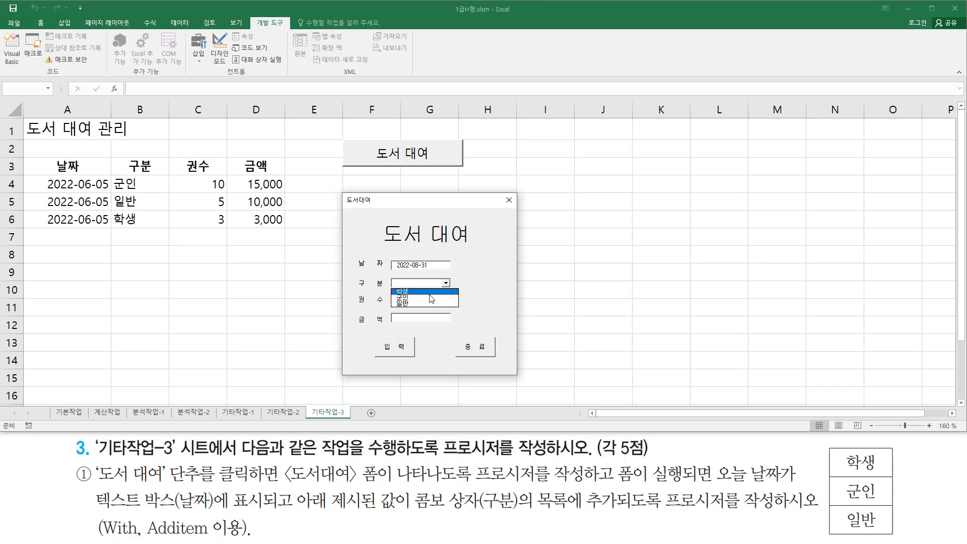
pyautogui.click(505, 216)
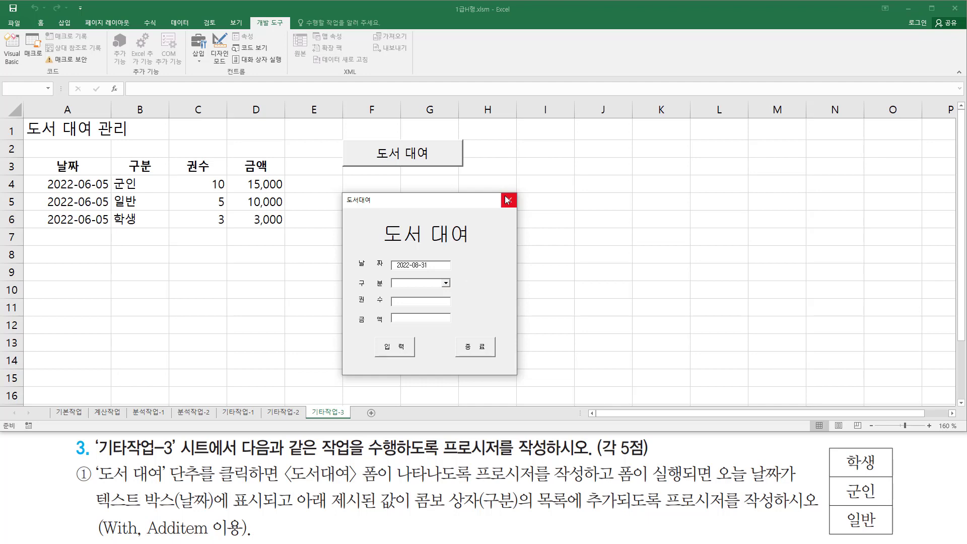
pyautogui.click(509, 200)
pyautogui.click(347, 198)
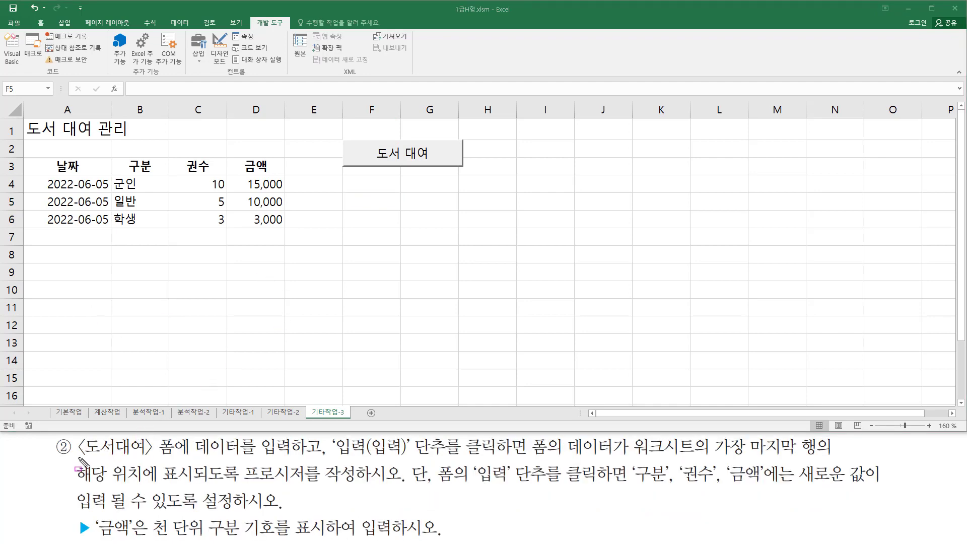
# - Reopen the 도서대여 form and place it below the 도서 대여 button beside the data table
pyautogui.moveTo(77, 456); pyautogui.dragTo(151, 456)
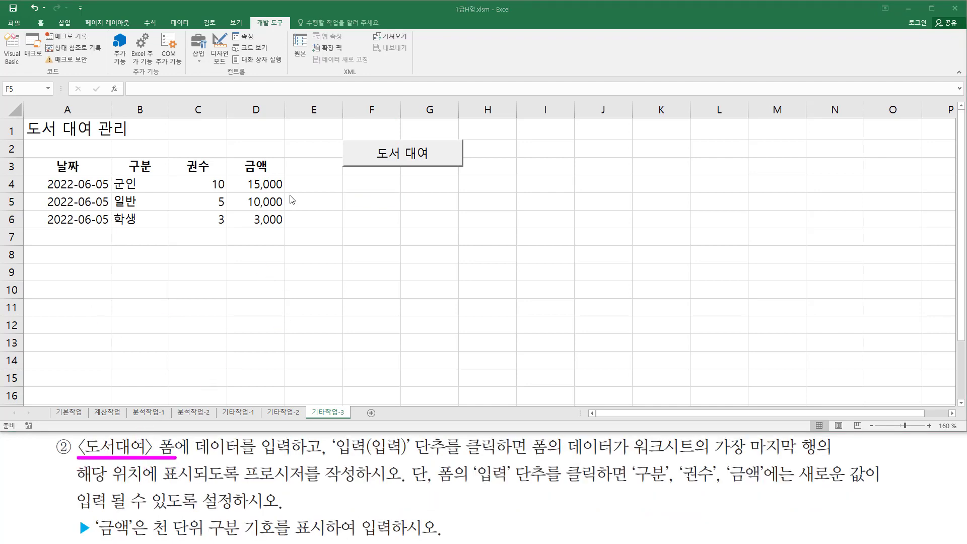
pyautogui.click(381, 158)
pyautogui.click(382, 160)
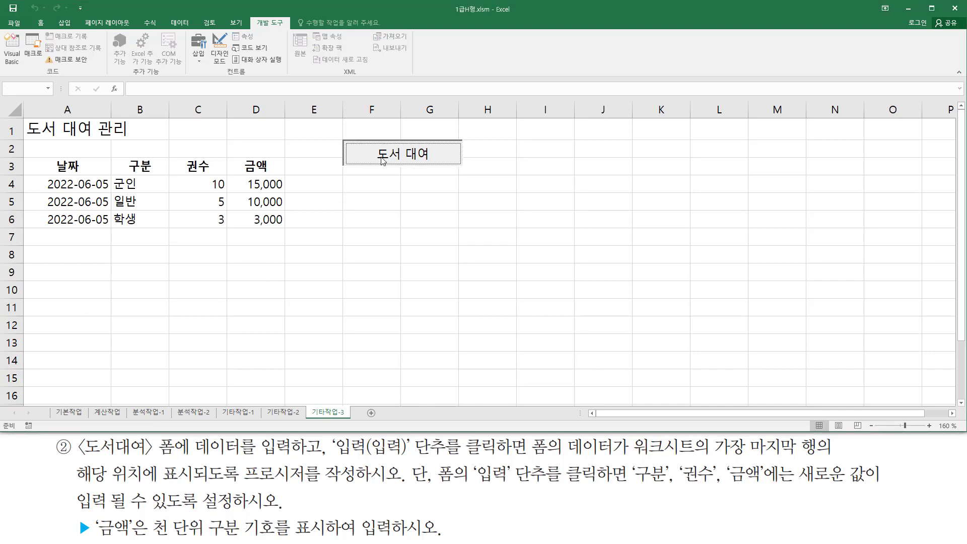
pyautogui.moveTo(83, 130); pyautogui.dragTo(419, 206)
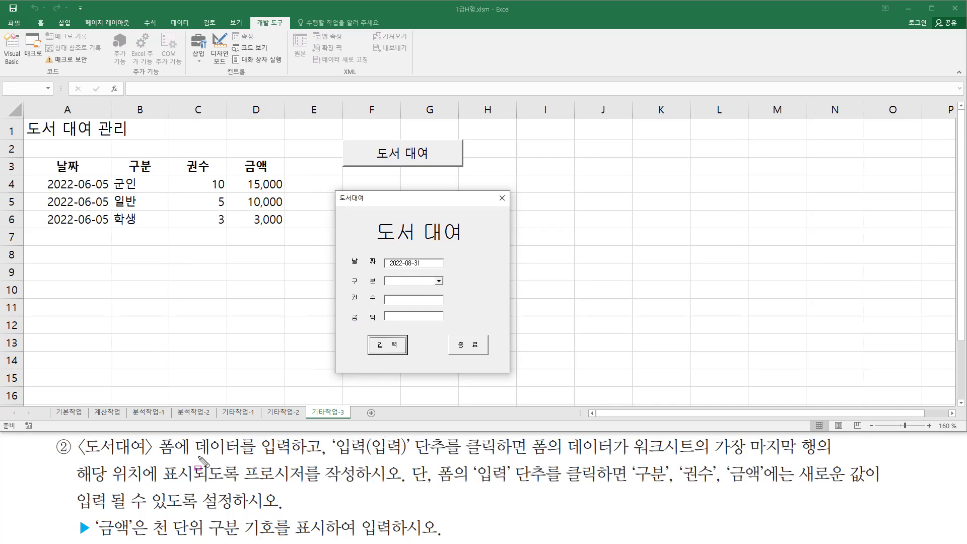
pyautogui.moveTo(188, 456); pyautogui.dragTo(305, 456)
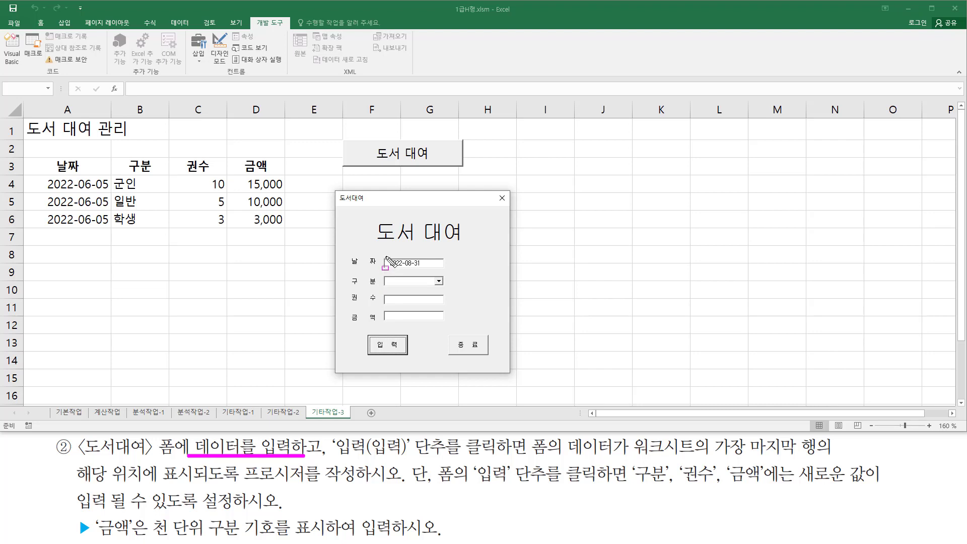
# - Review requirement ② for the 입력 button against the form's input fields and the worksheet's next empty row, and close the 도서대여 form
pyautogui.moveTo(387, 261)
pyautogui.mouseDown()
pyautogui.moveTo(388, 312)
pyautogui.moveTo(443, 323)
pyautogui.mouseUp()
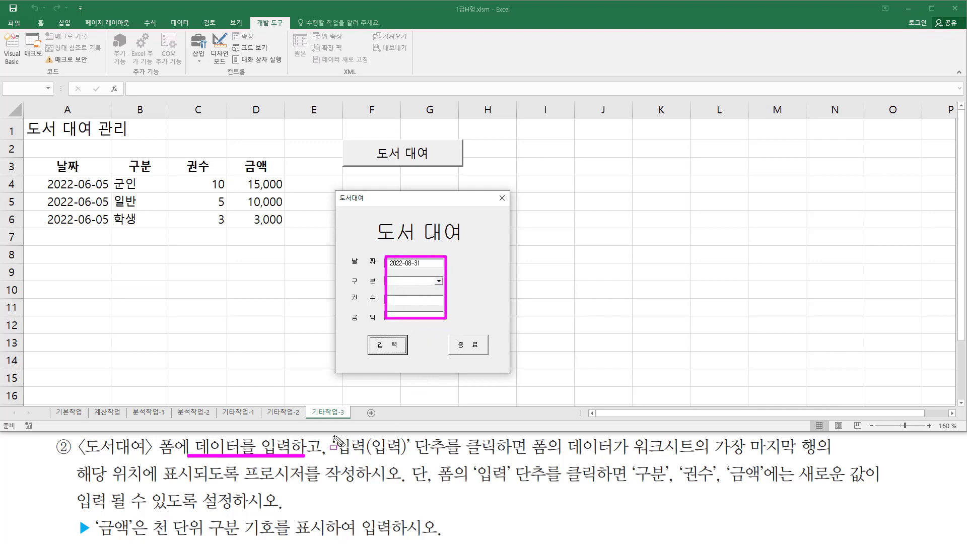
pyautogui.moveTo(335, 437)
pyautogui.mouseDown()
pyautogui.moveTo(427, 460)
pyautogui.moveTo(525, 459)
pyautogui.mouseUp()
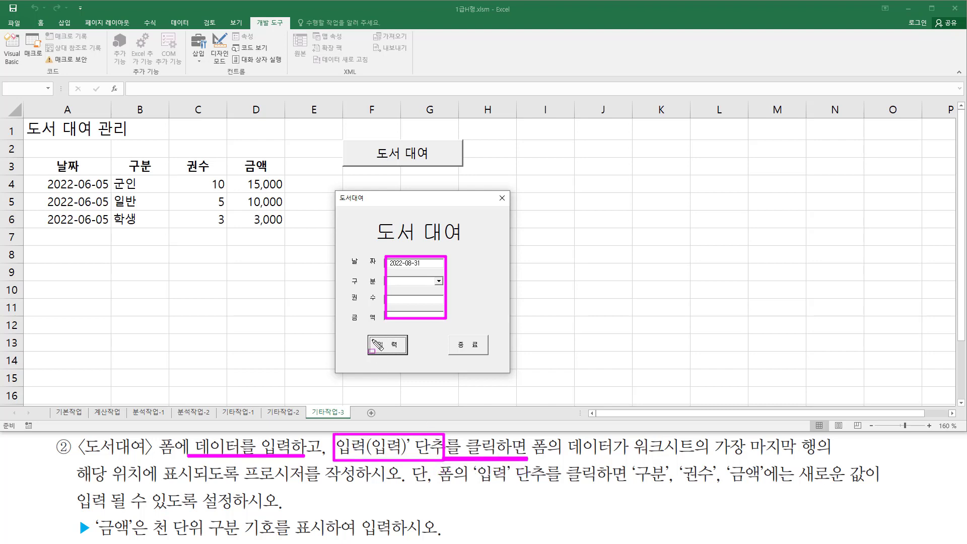
pyautogui.moveTo(373, 334); pyautogui.dragTo(403, 357)
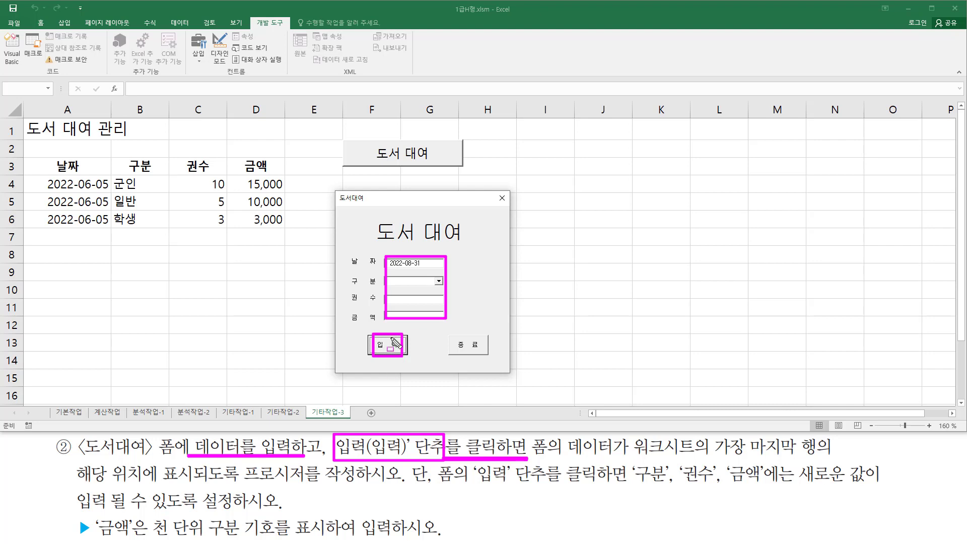
pyautogui.moveTo(533, 437)
pyautogui.mouseDown()
pyautogui.moveTo(553, 452)
pyautogui.moveTo(620, 464)
pyautogui.moveTo(827, 457)
pyautogui.mouseUp()
pyautogui.moveTo(71, 481); pyautogui.dragTo(357, 482)
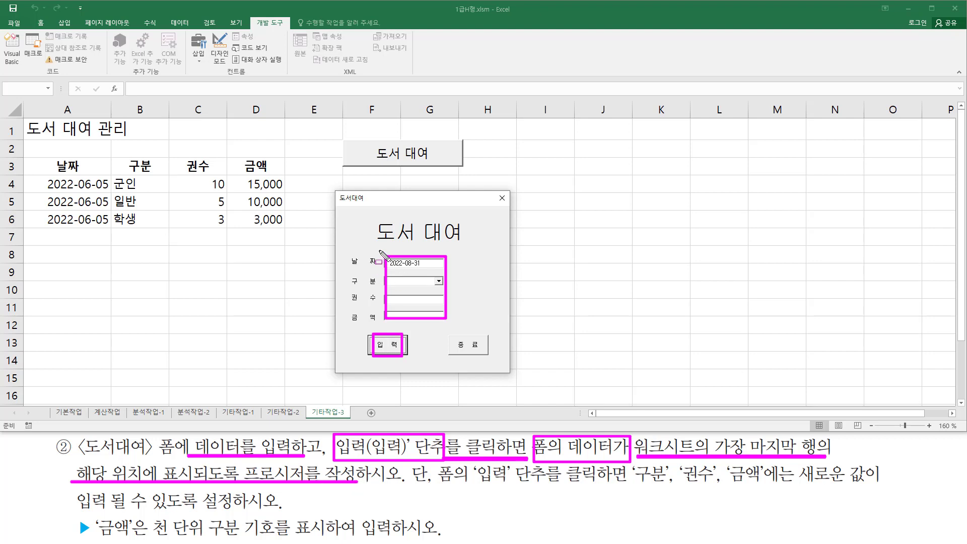
pyautogui.moveTo(379, 250)
pyautogui.mouseDown()
pyautogui.moveTo(418, 320)
pyautogui.moveTo(453, 326)
pyautogui.mouseUp()
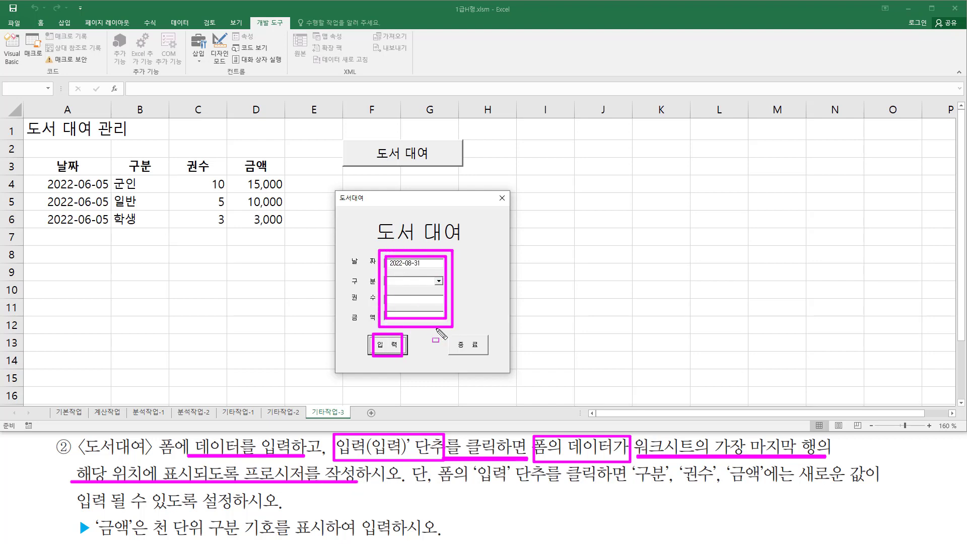
pyautogui.moveTo(377, 339); pyautogui.dragTo(396, 352)
pyautogui.moveTo(34, 231)
pyautogui.mouseDown()
pyautogui.moveTo(111, 244)
pyautogui.moveTo(275, 244)
pyautogui.mouseUp()
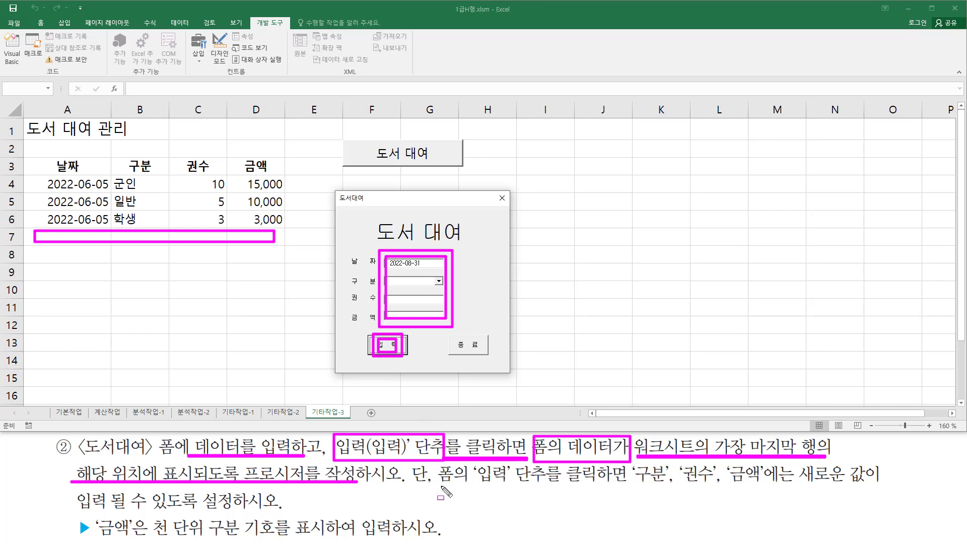
pyautogui.moveTo(439, 488); pyautogui.dragTo(880, 489)
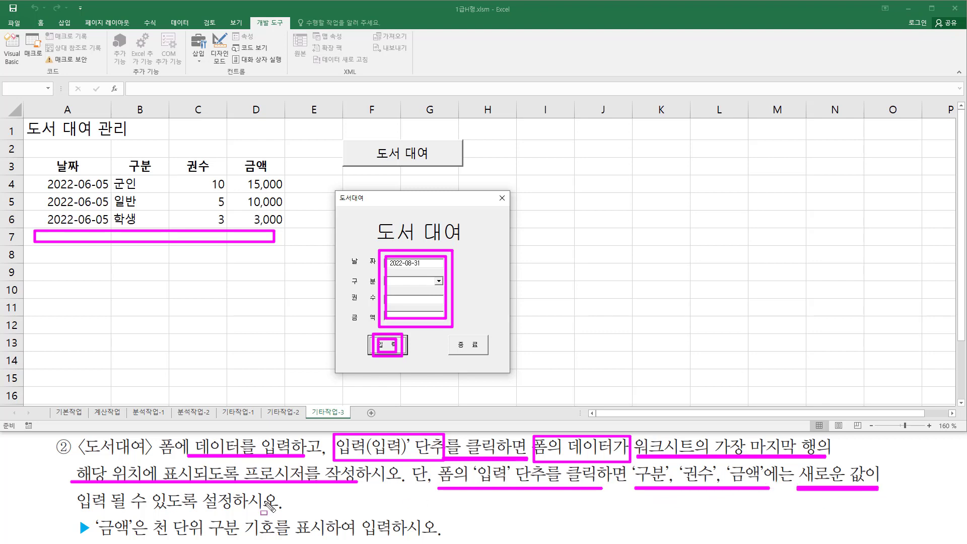
pyautogui.moveTo(80, 514); pyautogui.dragTo(230, 510)
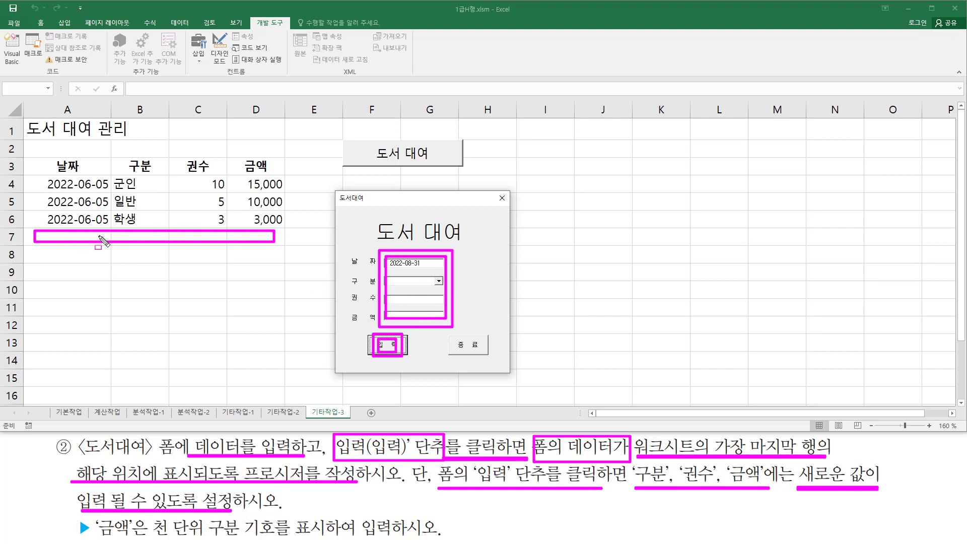
pyautogui.press('Escape')
pyautogui.click(502, 198)
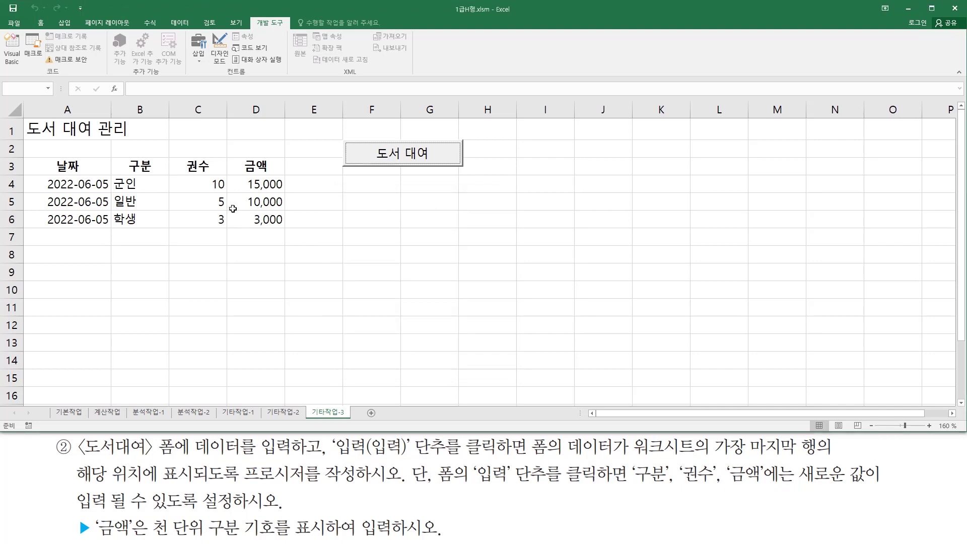
# - Reopen the 도서대여 form, match its 날짜, 구분, 권수 and 금액 fields to worksheet columns A to D, and close it
pyautogui.click(417, 161)
pyautogui.moveTo(120, 138); pyautogui.dragTo(468, 199)
pyautogui.moveTo(24, 157); pyautogui.dragTo(112, 177)
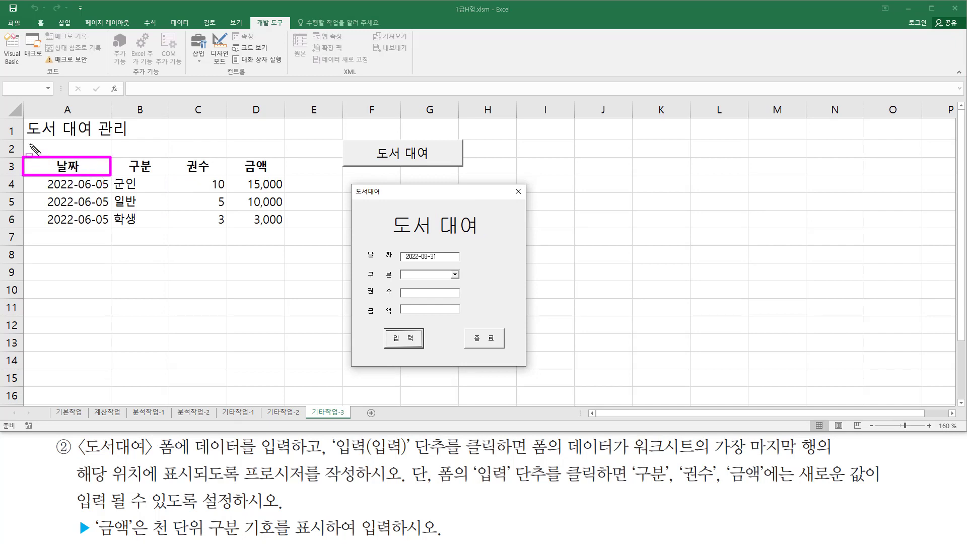
pyautogui.moveTo(15, 147); pyautogui.dragTo(301, 147)
pyautogui.press('Escape')
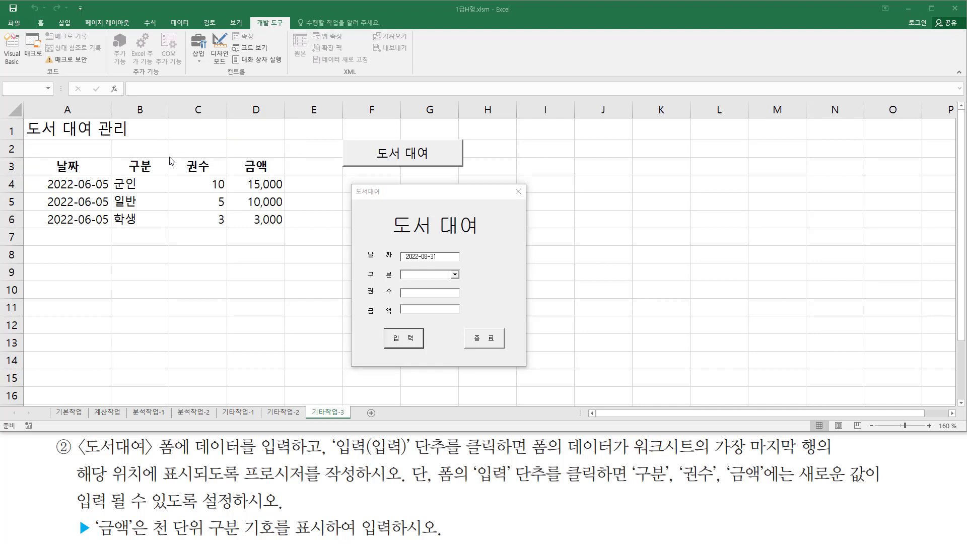
pyautogui.moveTo(28, 157)
pyautogui.mouseDown()
pyautogui.moveTo(40, 171)
pyautogui.moveTo(108, 175)
pyautogui.mouseUp()
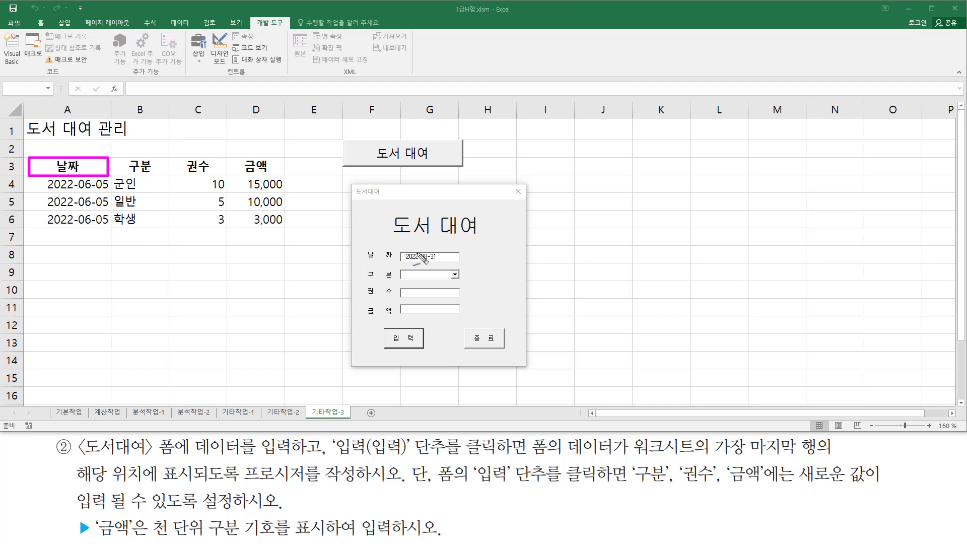
pyautogui.moveTo(434, 251)
pyautogui.mouseDown()
pyautogui.moveTo(439, 258)
pyautogui.moveTo(447, 244)
pyautogui.mouseUp()
pyautogui.moveTo(69, 240); pyautogui.dragTo(69, 237)
pyautogui.moveTo(410, 267); pyautogui.dragTo(420, 263)
pyautogui.moveTo(148, 231)
pyautogui.mouseDown()
pyautogui.moveTo(135, 241)
pyautogui.moveTo(158, 238)
pyautogui.mouseUp()
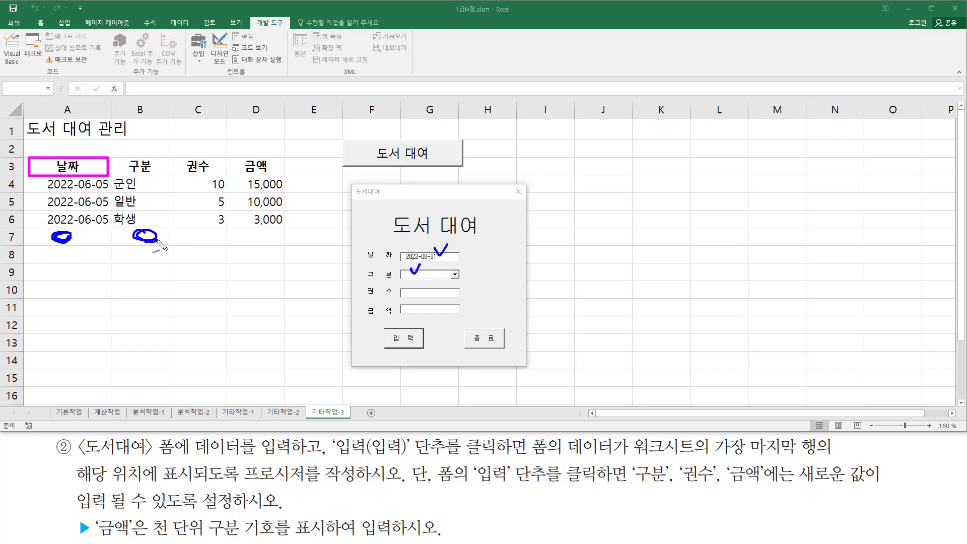
pyautogui.moveTo(419, 285); pyautogui.dragTo(432, 286)
pyautogui.moveTo(210, 232); pyautogui.dragTo(196, 238)
pyautogui.moveTo(420, 303); pyautogui.dragTo(430, 299)
pyautogui.moveTo(265, 237)
pyautogui.mouseDown()
pyautogui.moveTo(260, 225)
pyautogui.moveTo(250, 234)
pyautogui.moveTo(268, 242)
pyautogui.mouseUp()
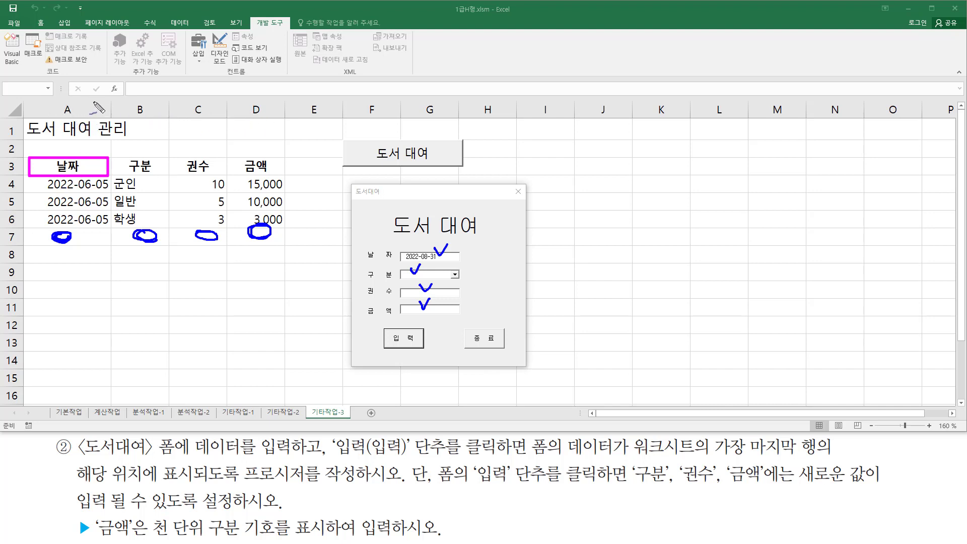
pyautogui.moveTo(94, 101); pyautogui.dragTo(87, 123)
pyautogui.moveTo(151, 101)
pyautogui.mouseDown()
pyautogui.moveTo(167, 120)
pyautogui.moveTo(218, 112)
pyautogui.moveTo(207, 123)
pyautogui.mouseUp()
pyautogui.moveTo(270, 103)
pyautogui.mouseDown()
pyautogui.moveTo(262, 117)
pyautogui.moveTo(282, 115)
pyautogui.moveTo(265, 136)
pyautogui.mouseUp()
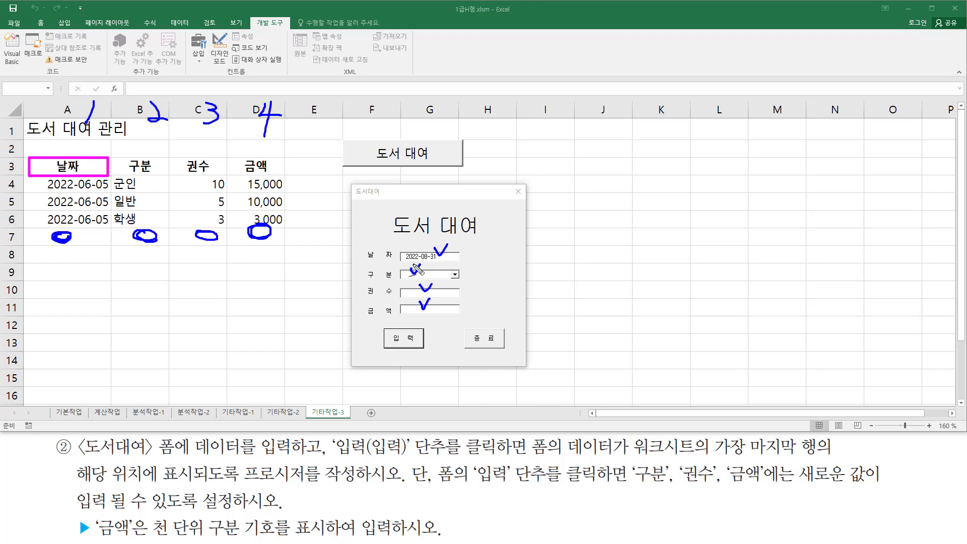
pyautogui.moveTo(469, 246); pyautogui.dragTo(468, 258)
pyautogui.moveTo(464, 270)
pyautogui.mouseDown()
pyautogui.moveTo(481, 276)
pyautogui.moveTo(464, 296)
pyautogui.moveTo(460, 312)
pyautogui.moveTo(479, 311)
pyautogui.moveTo(472, 322)
pyautogui.mouseUp()
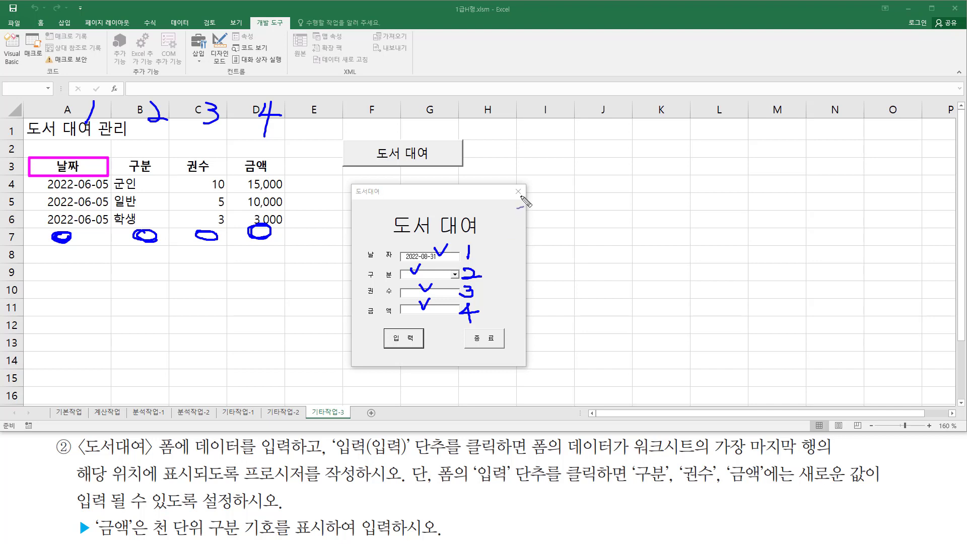
pyautogui.press('Escape')
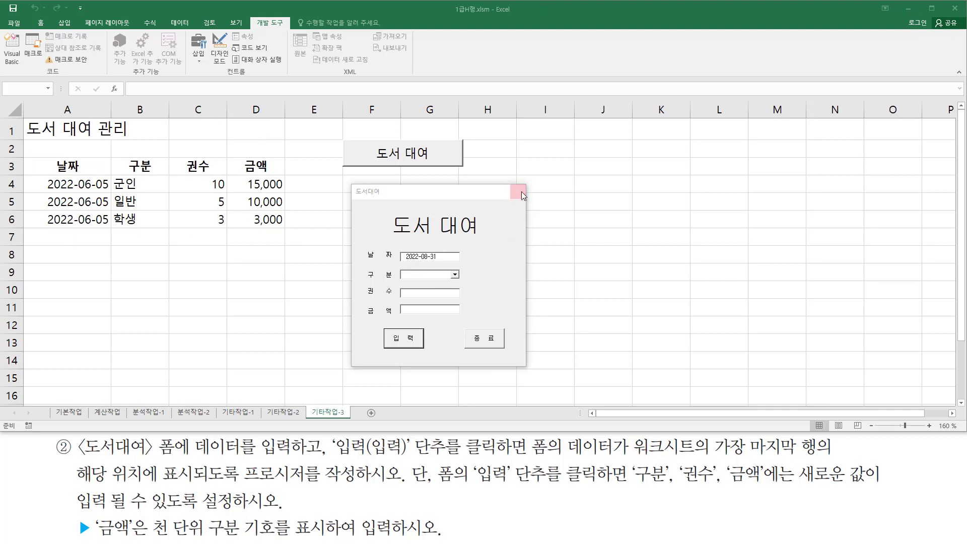
pyautogui.click(521, 193)
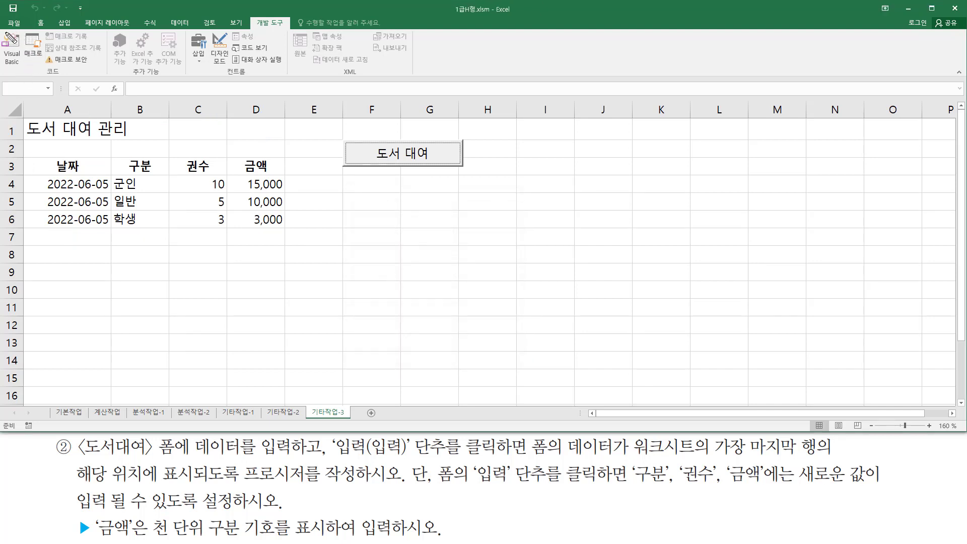
# - Switch to the Visual Basic editor and create the Click event procedure for the 입력 button on the 도서대여 form
pyautogui.moveTo(4, 31); pyautogui.dragTo(34, 69)
pyautogui.press('Escape')
pyautogui.click(11, 49)
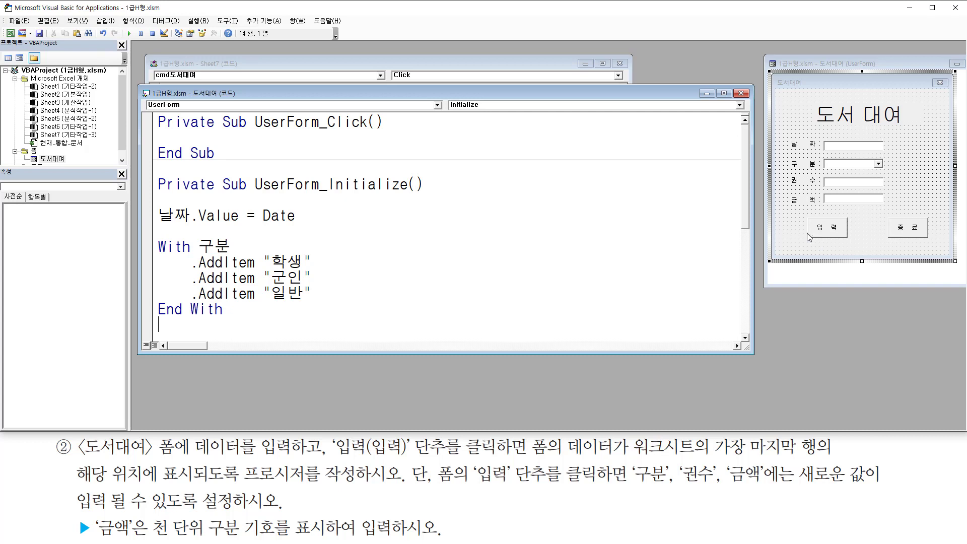
pyautogui.moveTo(772, 71)
pyautogui.mouseDown()
pyautogui.moveTo(946, 272)
pyautogui.moveTo(959, 267)
pyautogui.mouseUp()
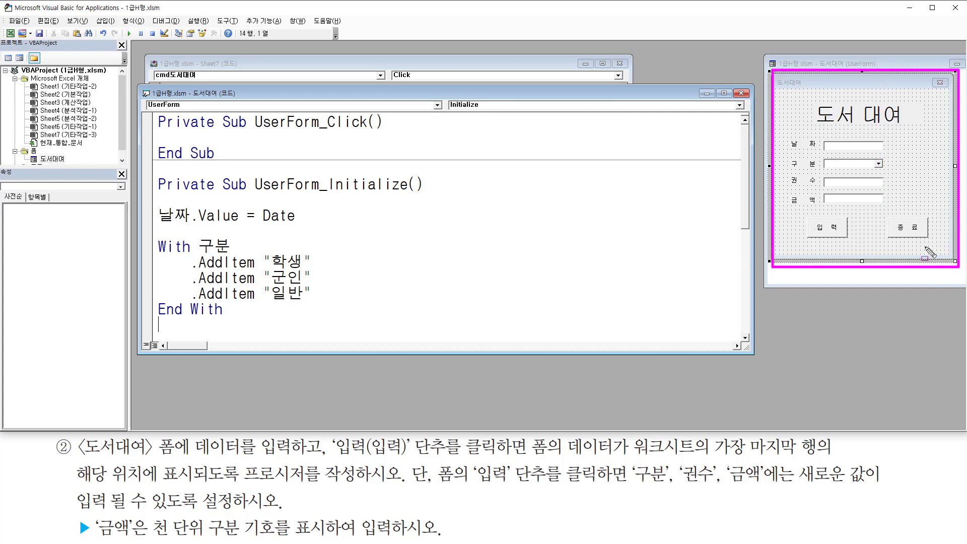
pyautogui.moveTo(813, 219)
pyautogui.mouseDown()
pyautogui.moveTo(820, 230)
pyautogui.moveTo(849, 235)
pyautogui.mouseUp()
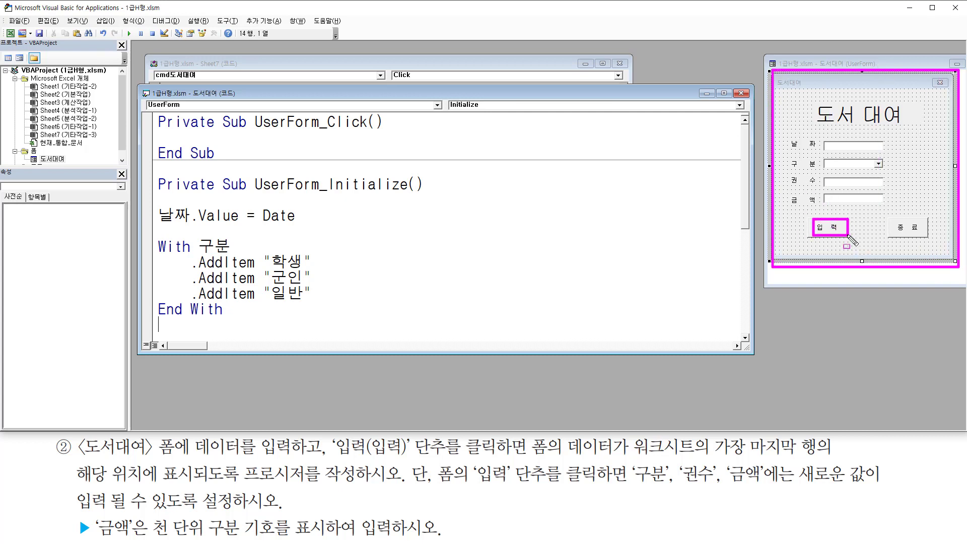
pyautogui.press('Escape')
pyautogui.click(830, 238)
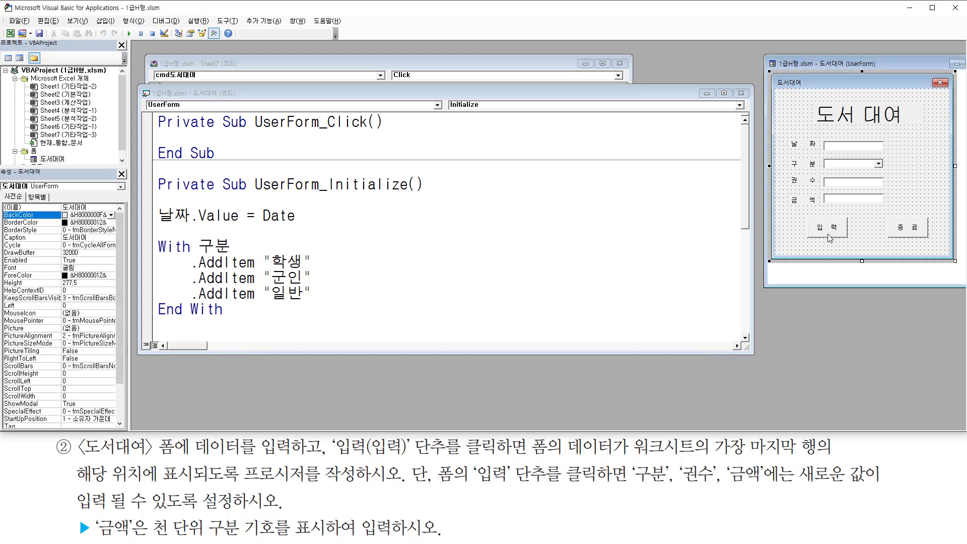
pyautogui.doubleClick(829, 234)
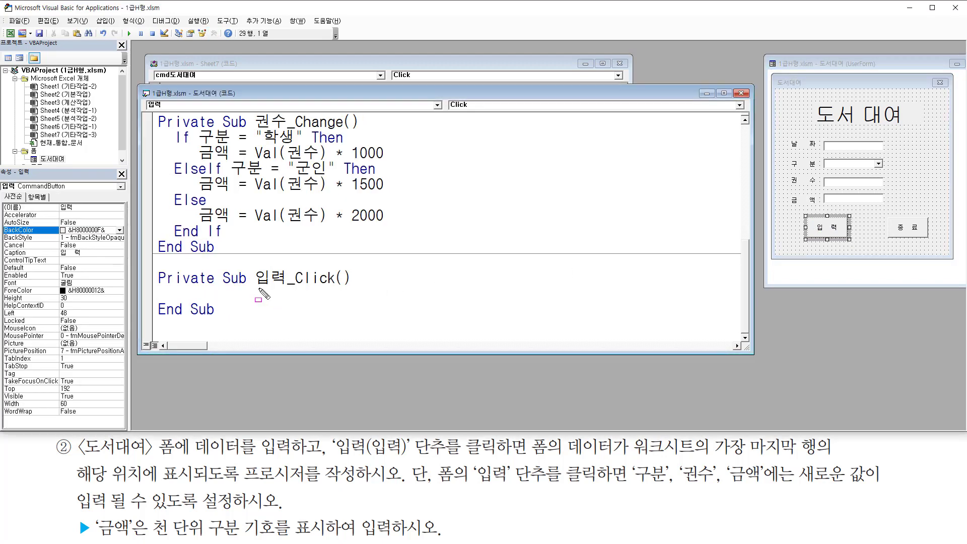
pyautogui.moveTo(255, 289); pyautogui.dragTo(359, 287)
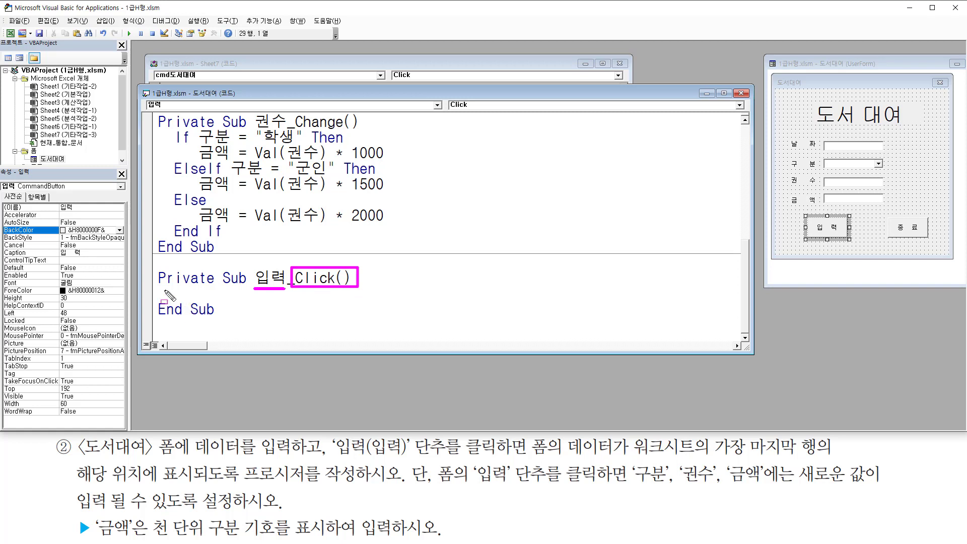
pyautogui.moveTo(162, 289); pyautogui.dragTo(228, 305)
pyautogui.press('Escape')
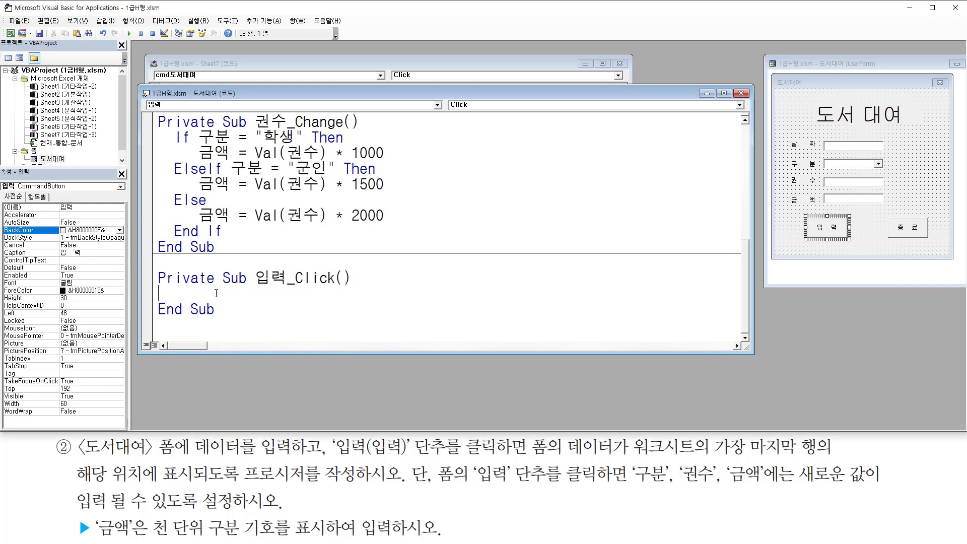
# - Add blank lines inside the 입력_Click procedure and start its first statement with 입력행 = [a3].row
pyautogui.press('Return')
pyautogui.press('Return')
pyautogui.press('Return')
pyautogui.press('Return')
pyautogui.press('Return')
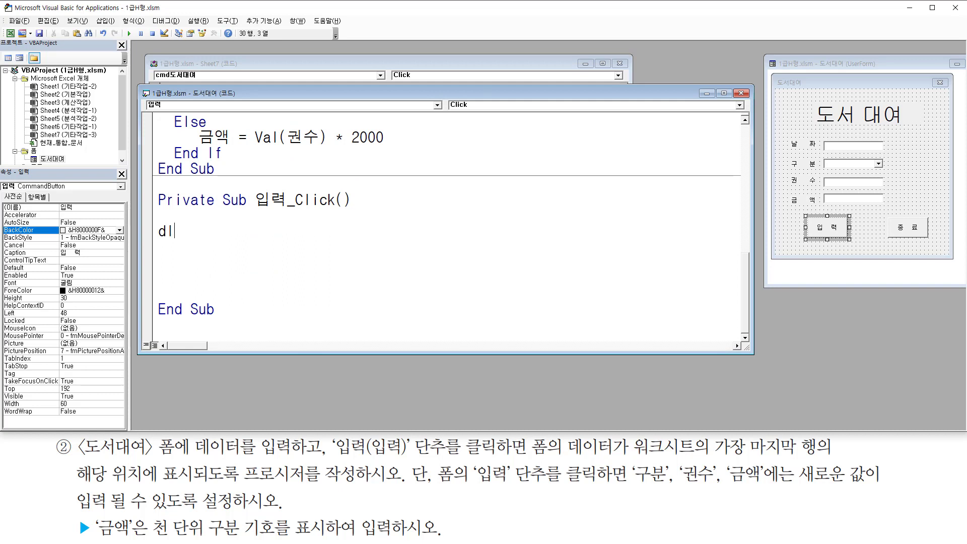
pyautogui.write('dl')
pyautogui.press('BackSpace')
pyautogui.press('BackSpace')
pyautogui.press('Hangul')
pyautogui.write('입력행 ')
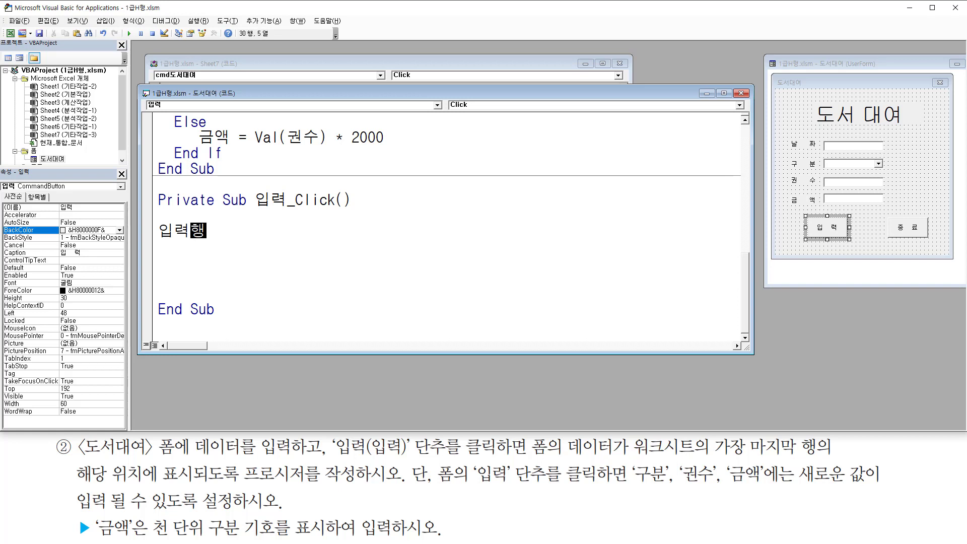
pyautogui.write('= [a3].row')
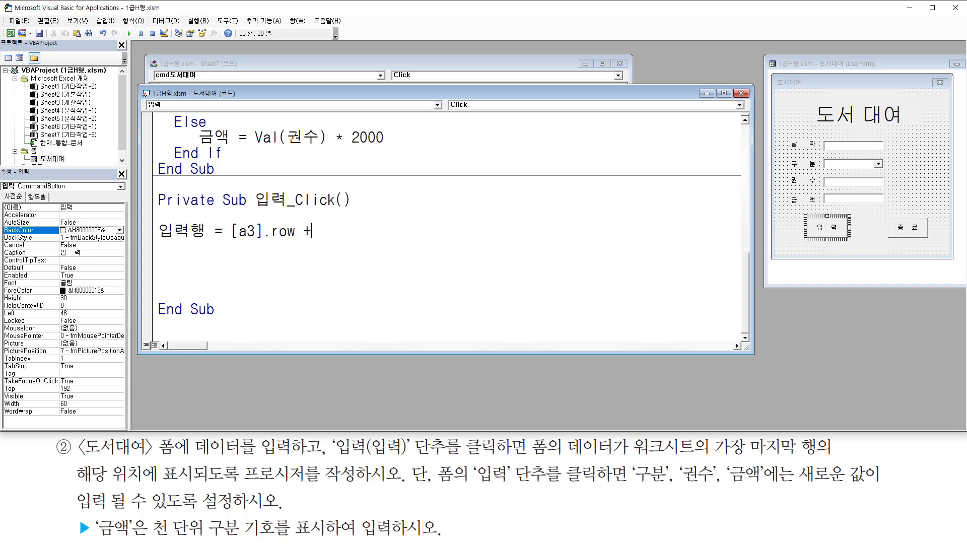
# - Complete the 입력행 statement by adding + [a3].currentregion.rows.count to the row number
pyautogui.write(' + ')
pyautogui.write('[a')
pyautogui.write('3].curren')
pyautogui.write('treg')
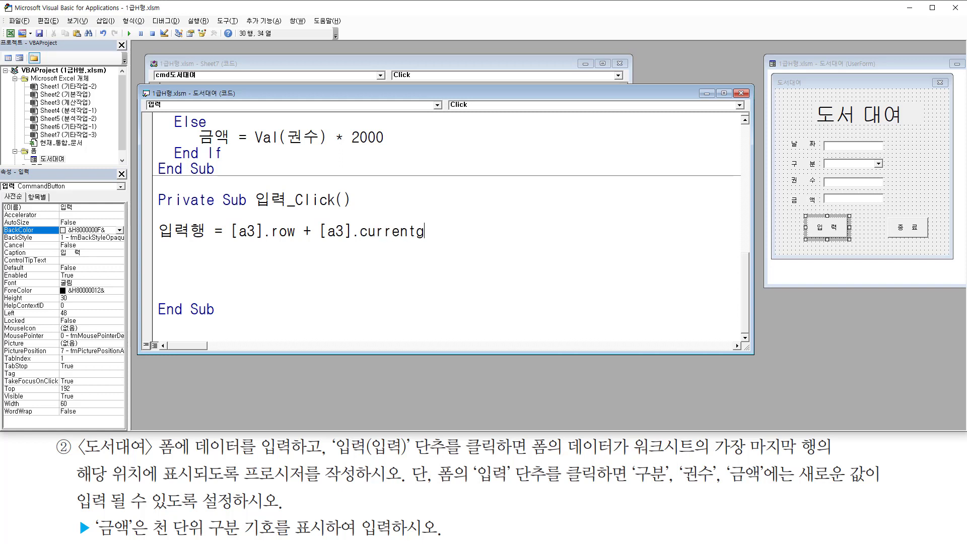
pyautogui.press('BackSpace')
pyautogui.write('region.rows.')
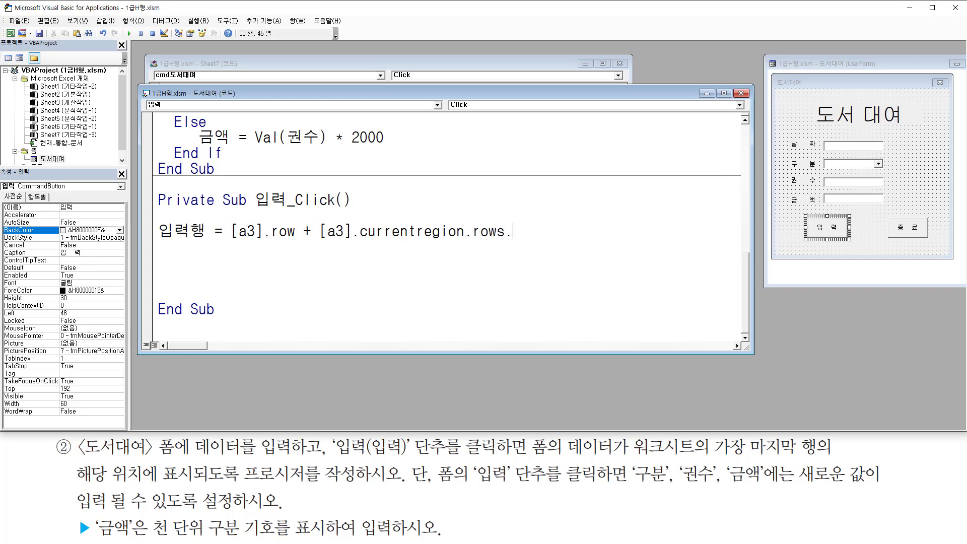
pyautogui.write('count')
pyautogui.press('Return')
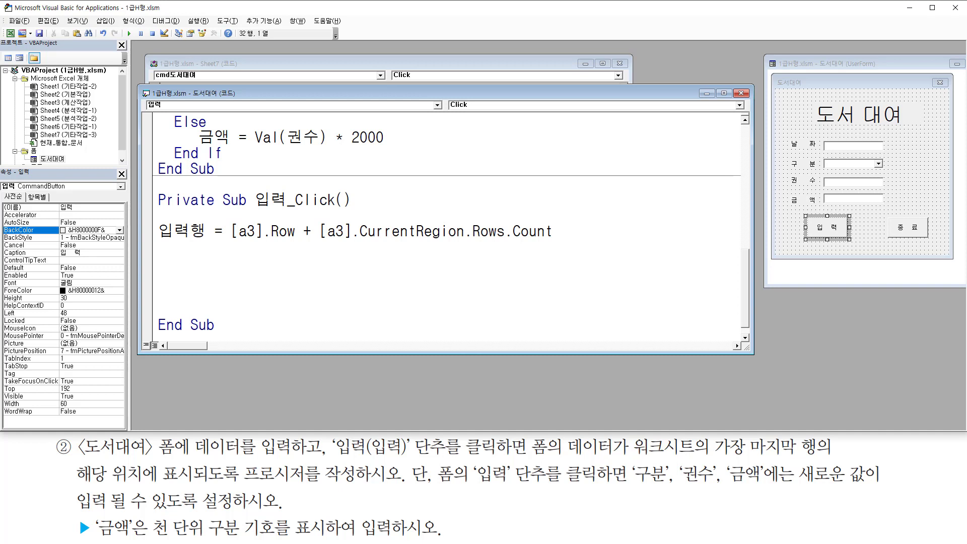
# - Check the names of the four input controls beside the 날짜, 구분, 권수 and 금액 labels on the 도서대여 form
pyautogui.click(851, 150)
pyautogui.click(850, 150)
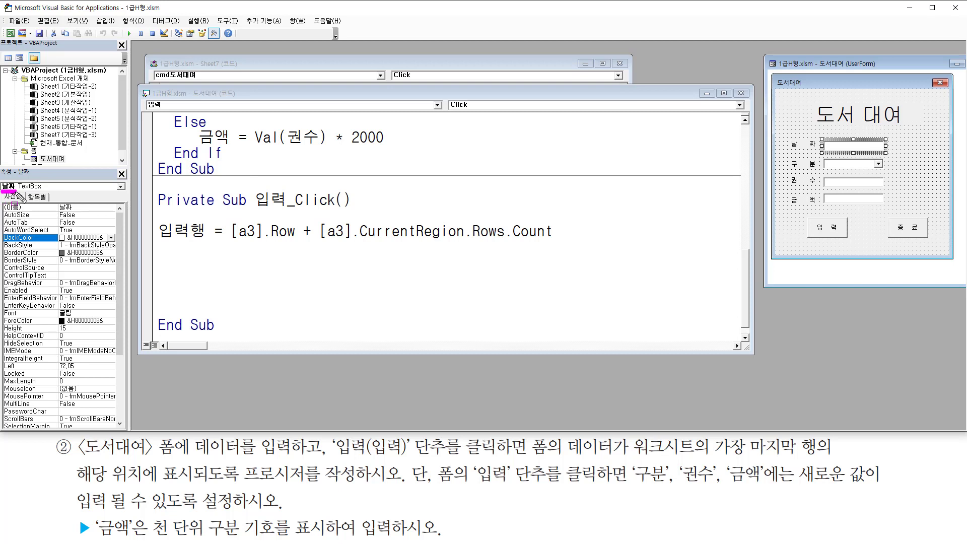
pyautogui.click(839, 167)
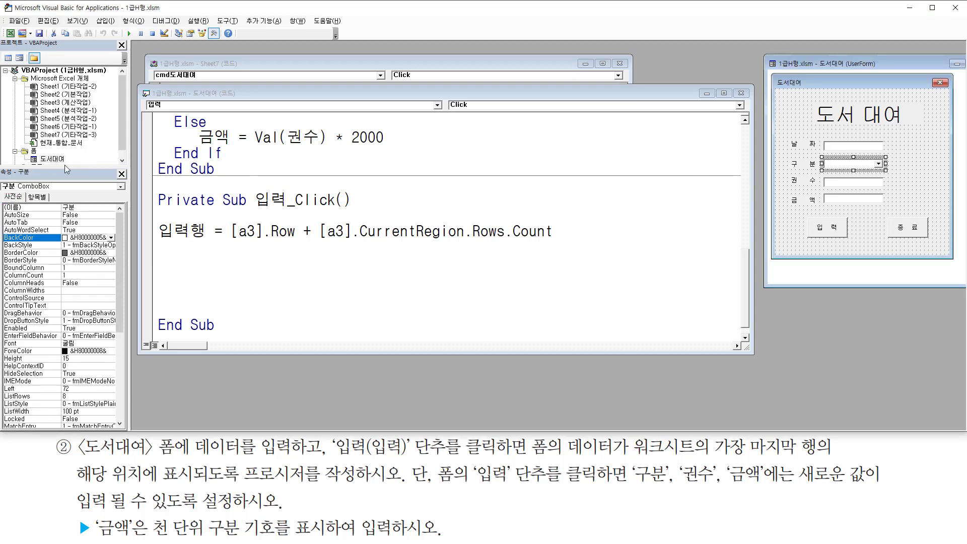
pyautogui.moveTo(4, 192); pyautogui.dragTo(17, 192)
pyautogui.click(848, 187)
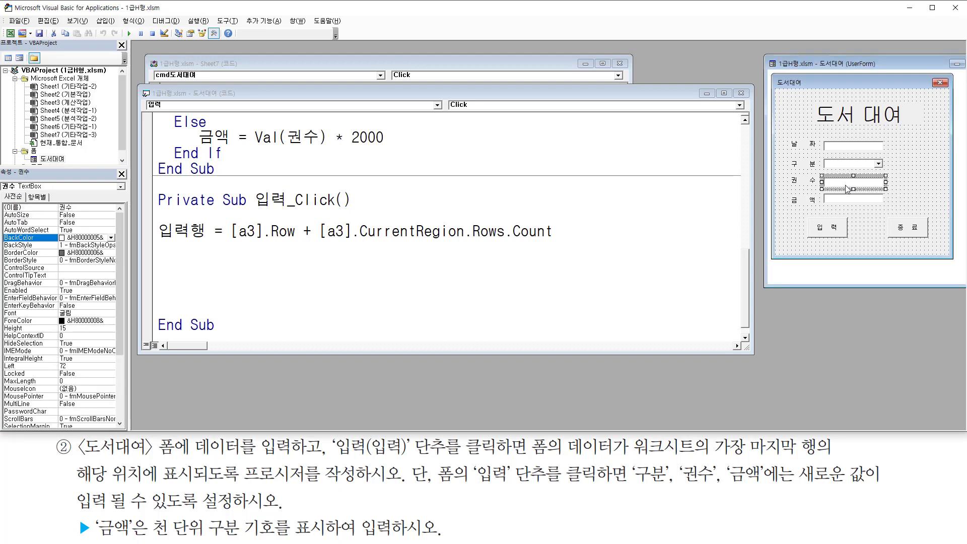
pyautogui.hotkey('ctrl', 'shift', 'd')
pyautogui.moveTo(2, 192); pyautogui.dragTo(18, 192)
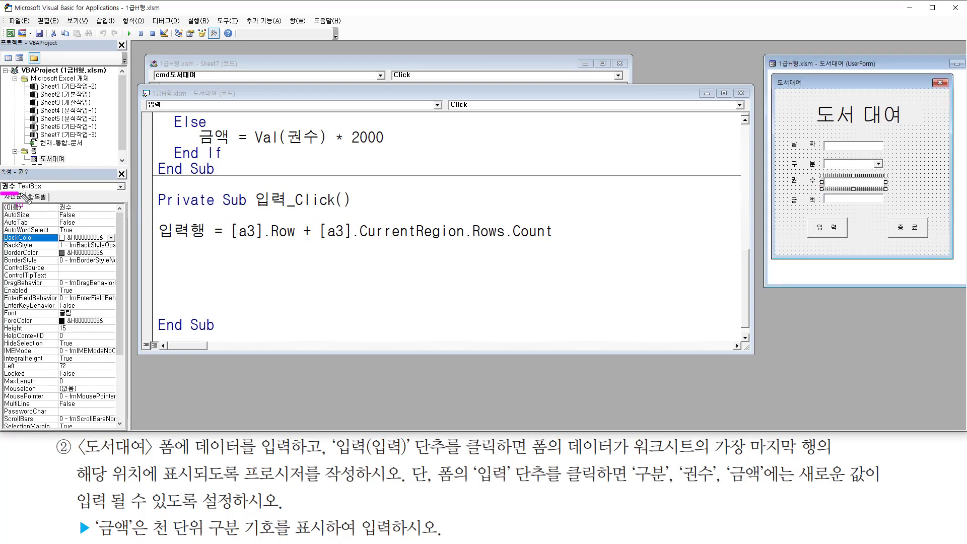
pyautogui.click(849, 201)
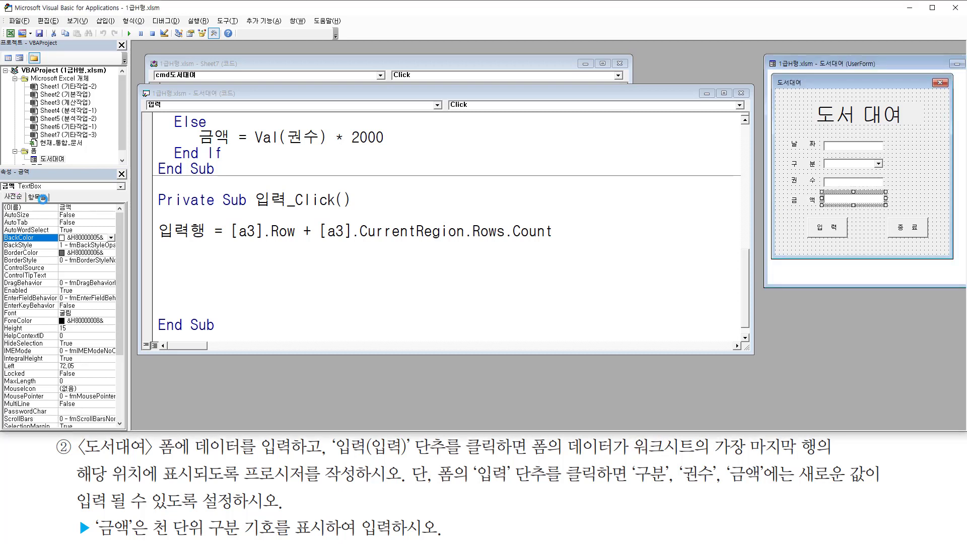
pyautogui.moveTo(2, 191); pyautogui.dragTo(15, 191)
pyautogui.moveTo(787, 133); pyautogui.dragTo(821, 210)
pyautogui.click(213, 198)
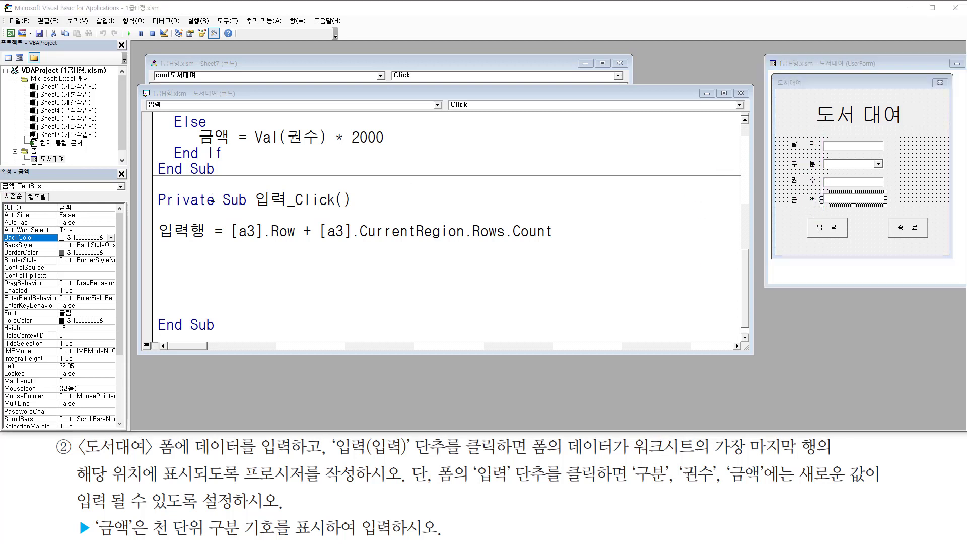
# - Add the statement Cells(입력행, 1) = 날짜.Value below the 입력행 line in the 입력_Click procedure
pyautogui.click(185, 257)
pyautogui.write('c')
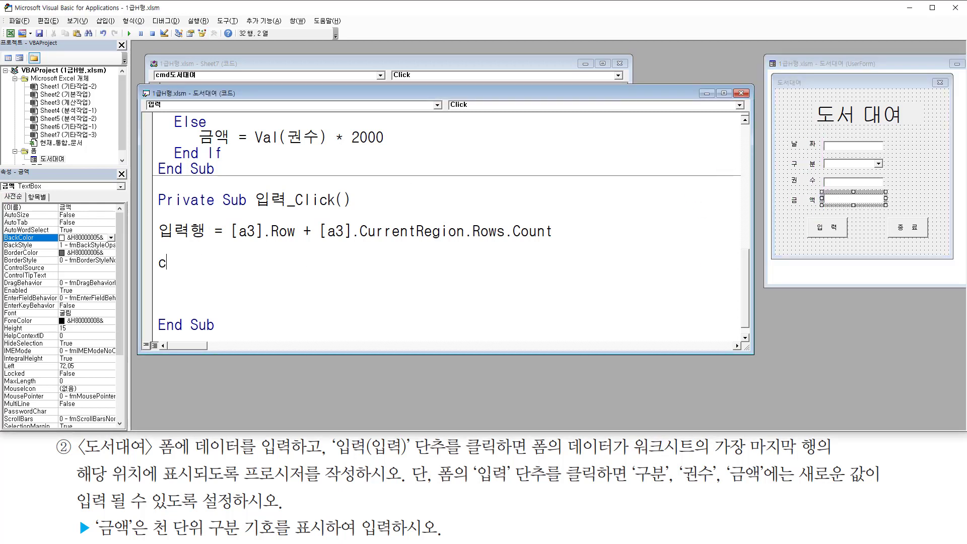
pyautogui.write('ells(입력ㅎ')
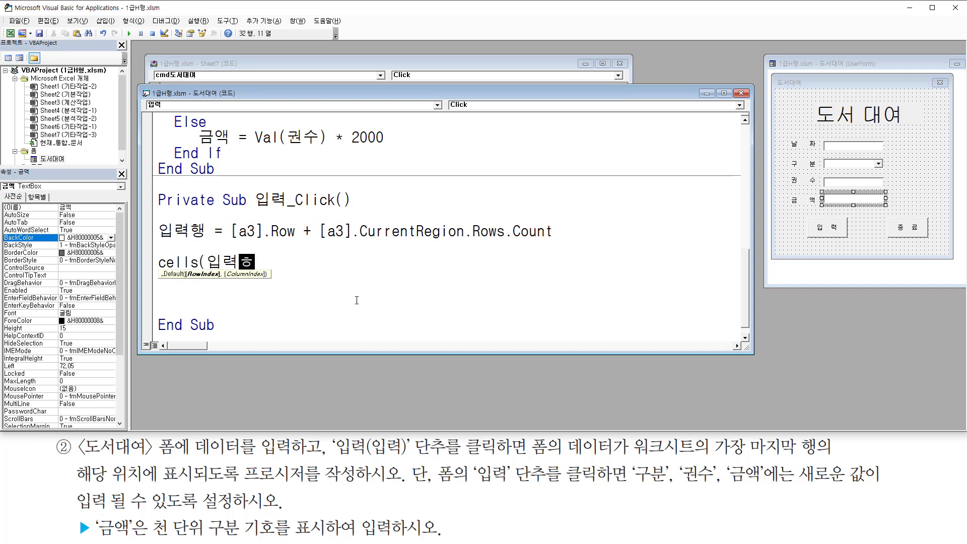
pyautogui.write('ㅐㅇ , ')
pyautogui.write('1) =')
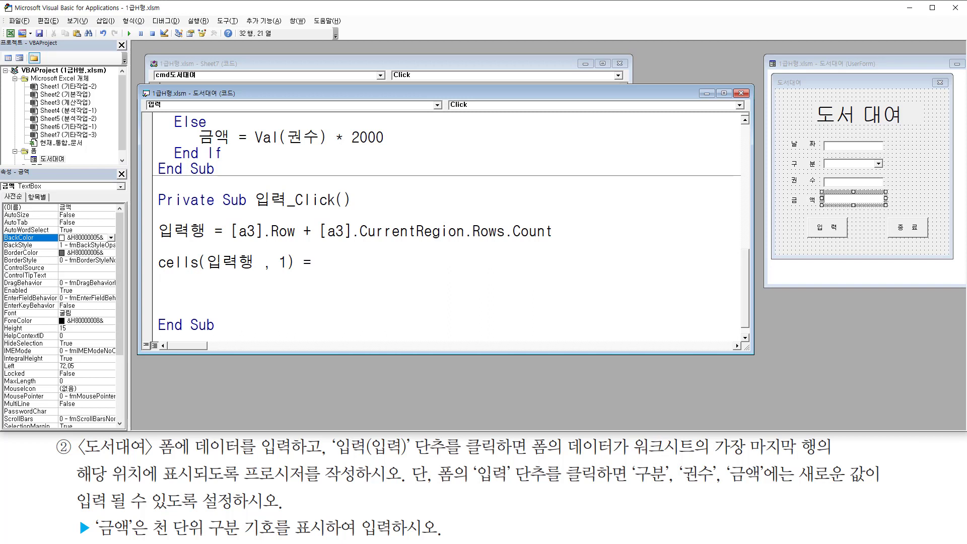
pyautogui.write('sk')
pyautogui.press('BackSpace')
pyautogui.press('BackSpace')
pyautogui.press('Hangul')
pyautogui.write('날짜.')
pyautogui.press('Hangul')
pyautogui.write('va')
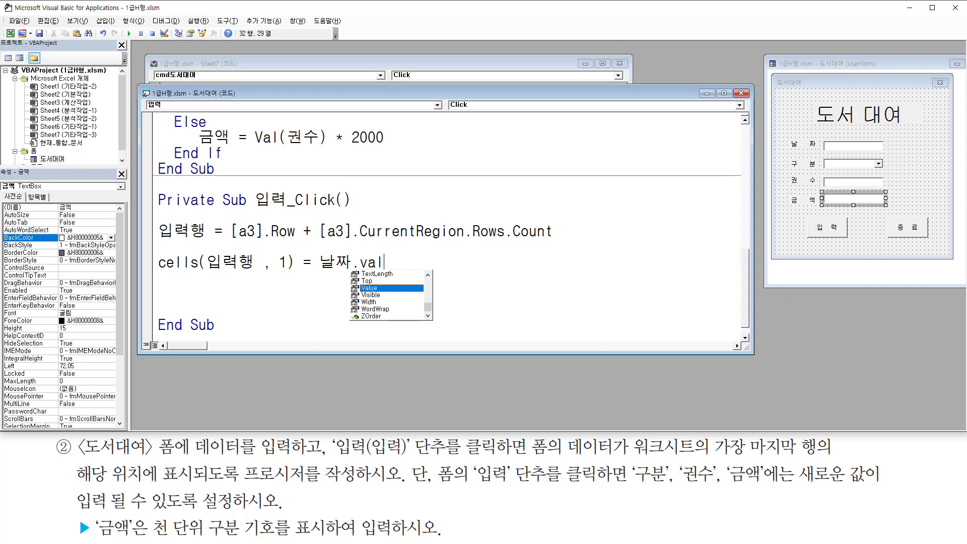
pyautogui.write('l')
pyautogui.press('Tab')
pyautogui.press('Return')
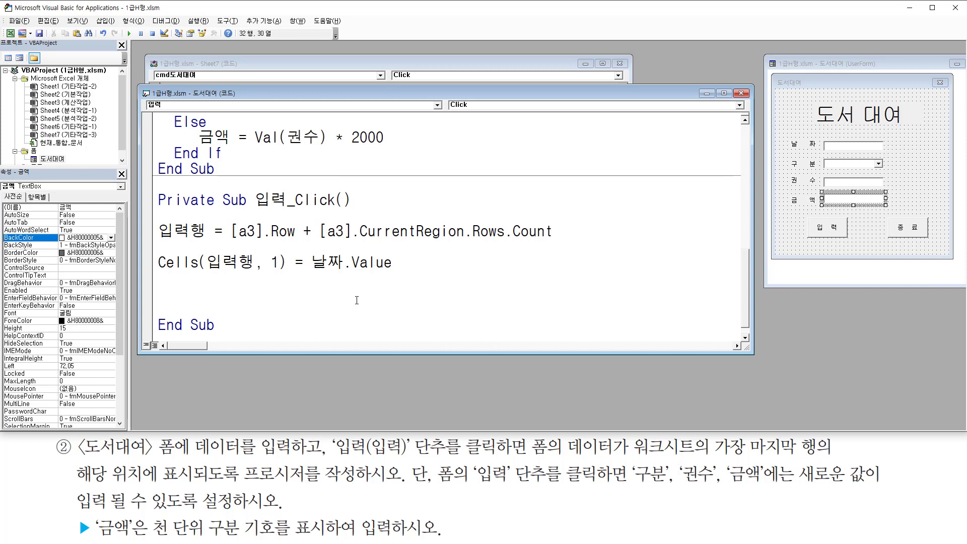
# - Duplicate the Cells(입력행, 1) = 날짜.Value statement onto the three lines below it
pyautogui.hotkey('shift', 'Home')
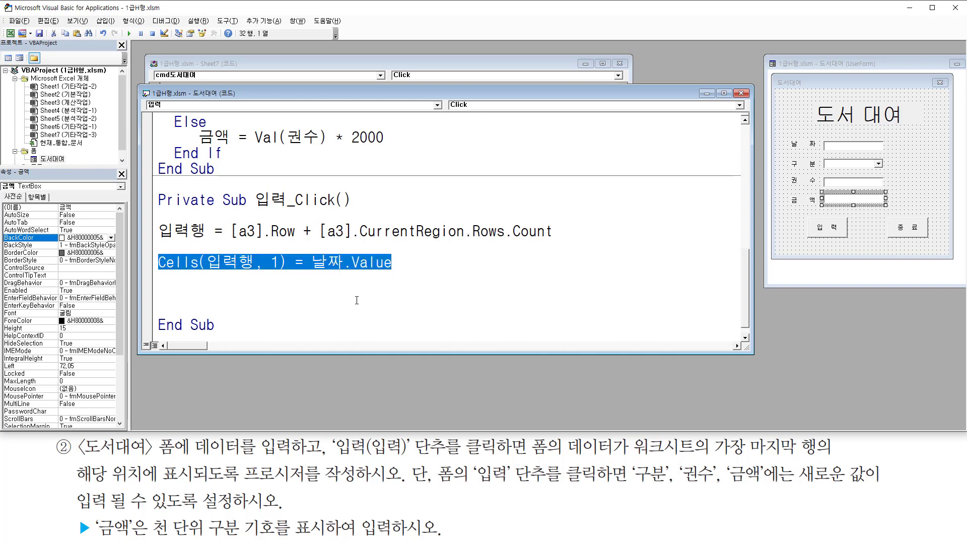
pyautogui.hotkey('ctrl', 'c')
pyautogui.press('Down')
pyautogui.hotkey('ctrl', 'v')
pyautogui.press('Down')
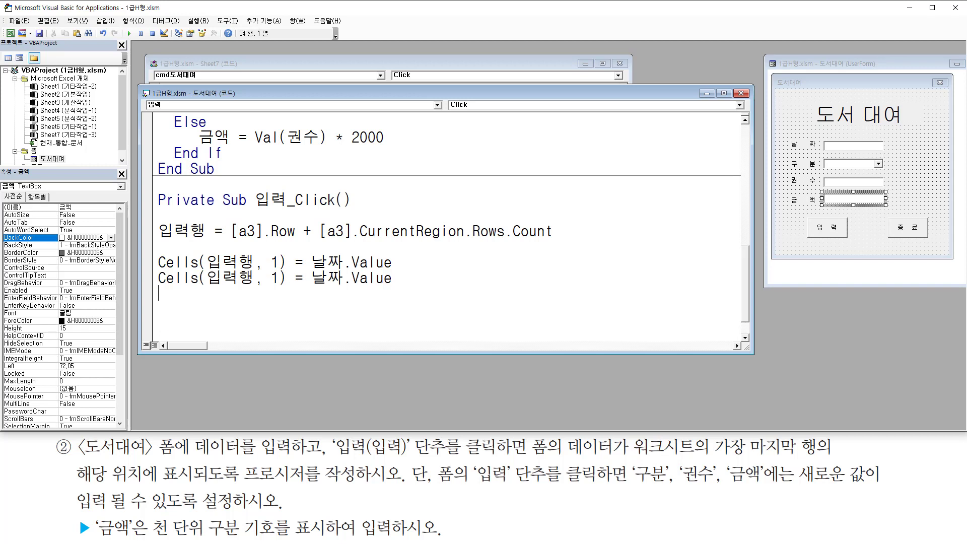
pyautogui.hotkey('ctrl', 'v')
pyautogui.hotkey('ctrl', 'v')
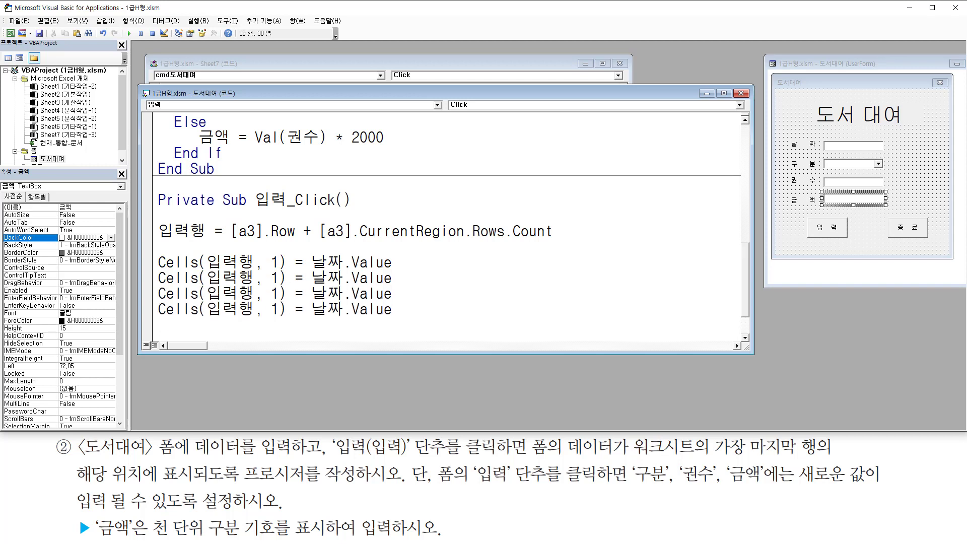
pyautogui.press('Down')
pyautogui.scroll(-1, 332, 248)
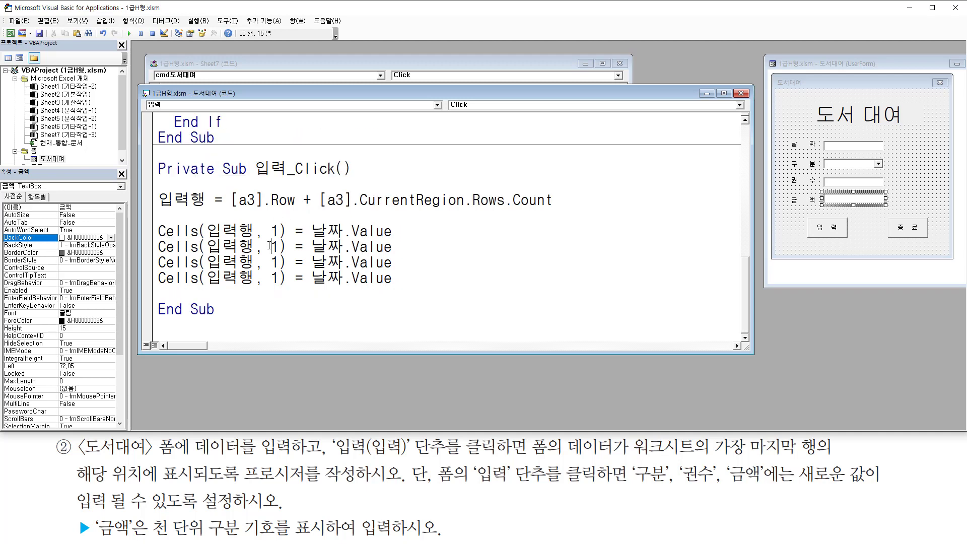
# - Set the column numbers in the three copied Cells statements to 2, 3 and 4
pyautogui.write('2')
pyautogui.press('Delete')
pyautogui.press('Down')
pyautogui.press('Left')
pyautogui.write('3')
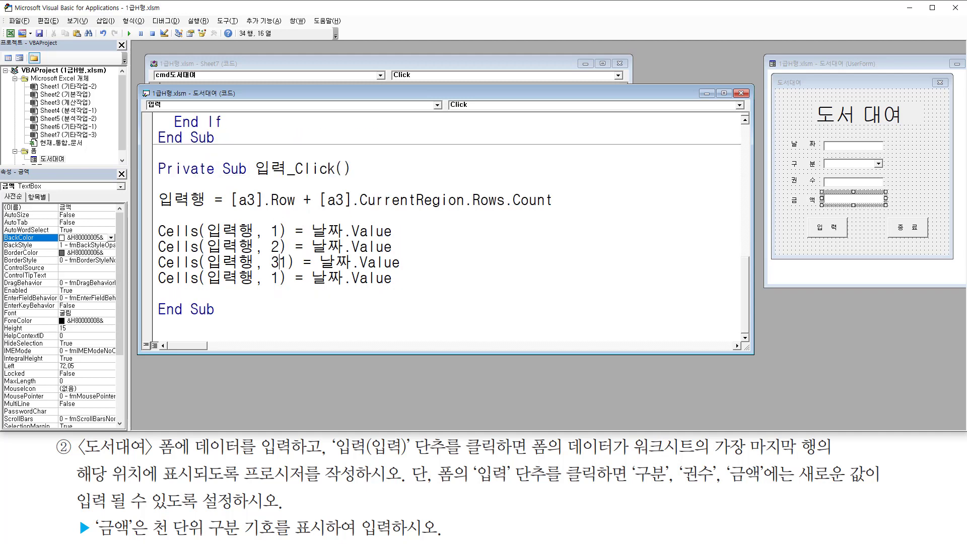
pyautogui.press('Delete')
pyautogui.press('Down')
pyautogui.press('BackSpace')
pyautogui.write('4')
pyautogui.press('Right')
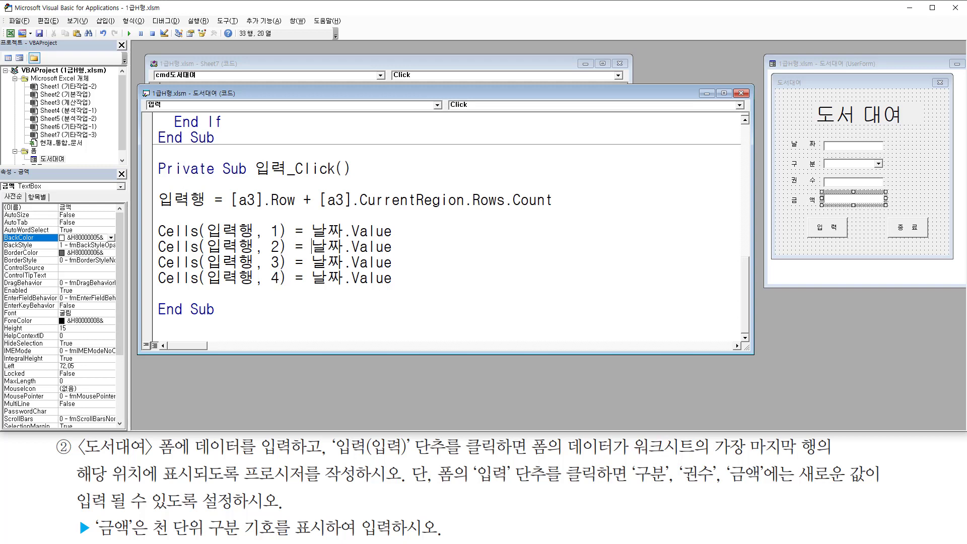
# - Replace 날짜 with 구분, 권수 and 금액 in the Cells statements for columns 2, 3 and 4
pyautogui.write('구')
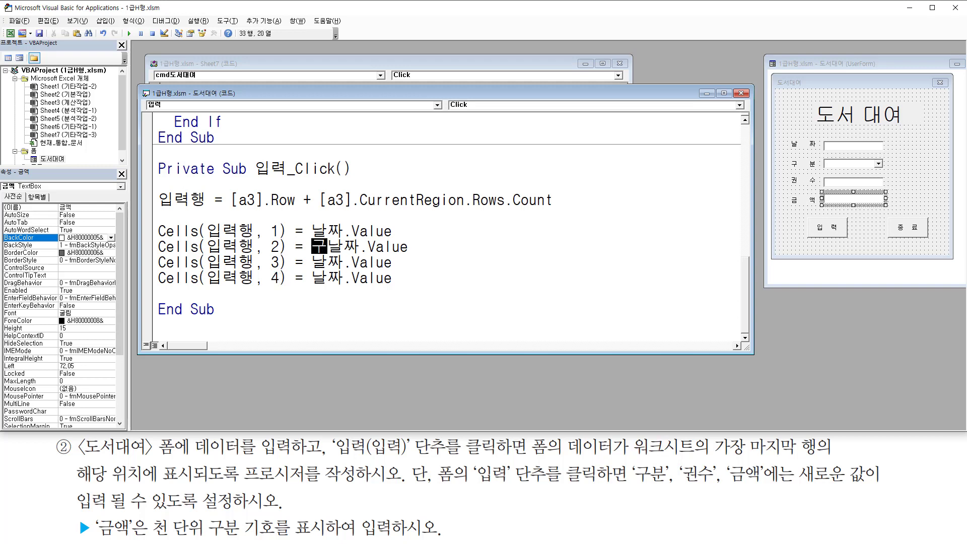
pyautogui.write('분')
pyautogui.press('Delete')
pyautogui.press('Delete')
pyautogui.press('Down')
pyautogui.press('BackSpace')
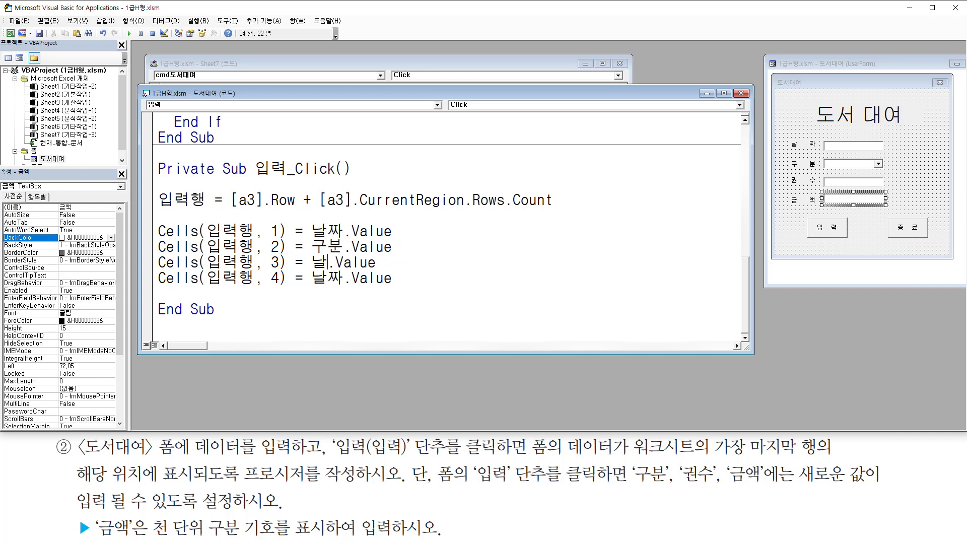
pyautogui.press('BackSpace')
pyautogui.write('권수')
pyautogui.press('Down')
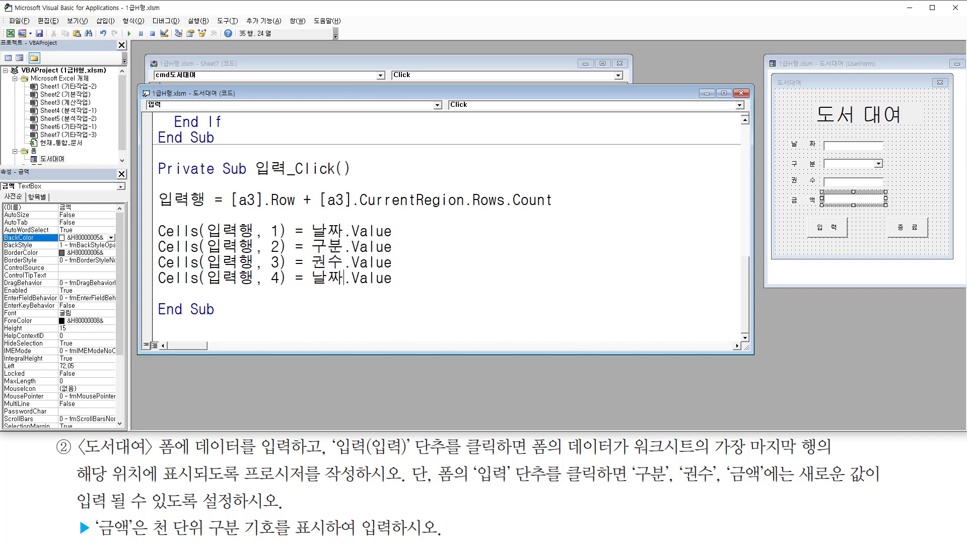
pyautogui.press('BackSpace')
pyautogui.press('BackSpace')
pyautogui.write('금액')
pyautogui.moveTo(820, 135); pyautogui.dragTo(888, 201)
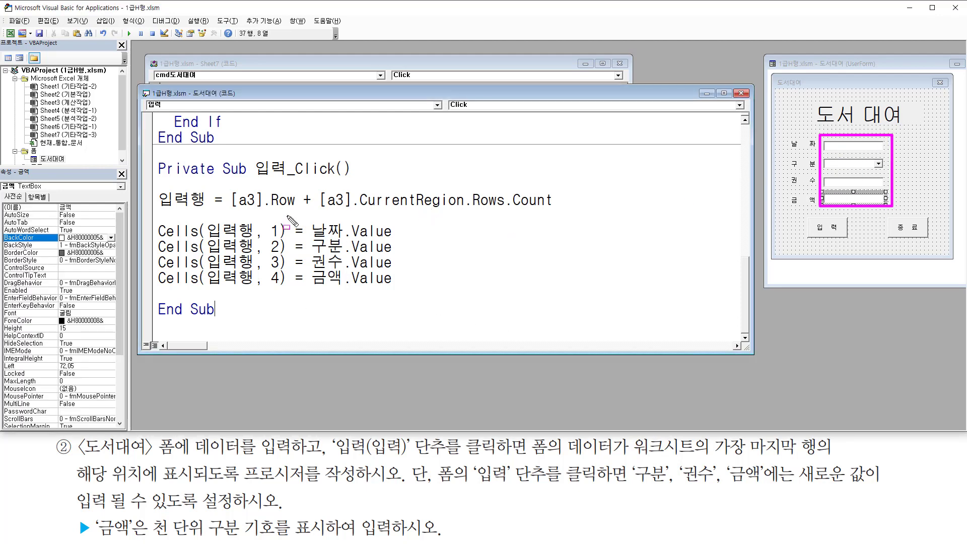
pyautogui.moveTo(306, 216)
pyautogui.mouseDown()
pyautogui.moveTo(343, 290)
pyautogui.moveTo(408, 291)
pyautogui.mouseUp()
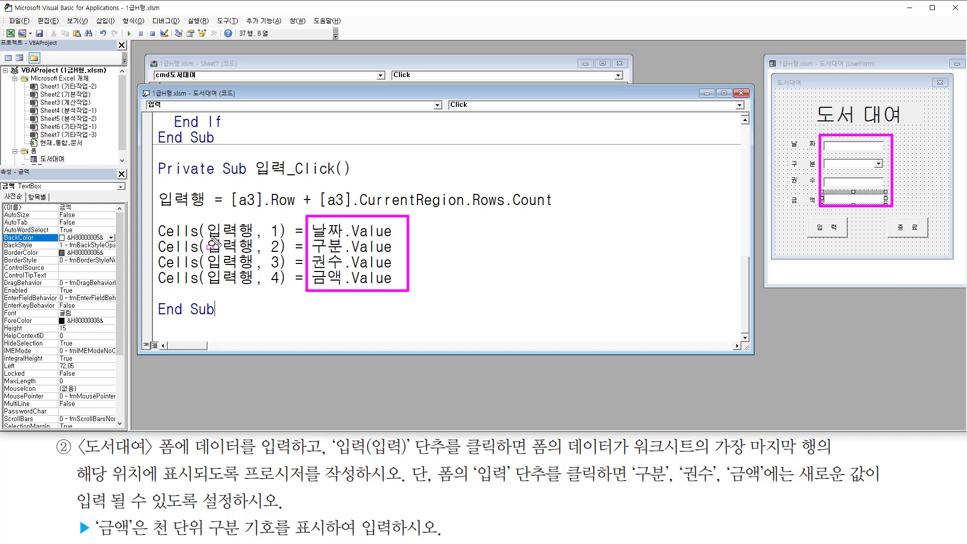
pyautogui.moveTo(197, 216); pyautogui.dragTo(288, 288)
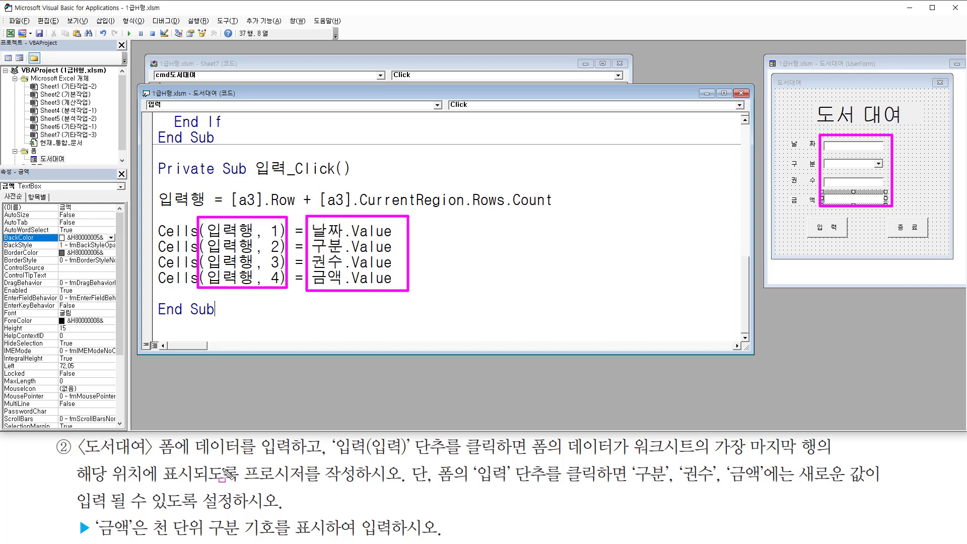
pyautogui.moveTo(75, 516)
pyautogui.mouseDown()
pyautogui.moveTo(95, 538)
pyautogui.moveTo(275, 541)
pyautogui.moveTo(275, 516)
pyautogui.moveTo(330, 511)
pyautogui.mouseUp()
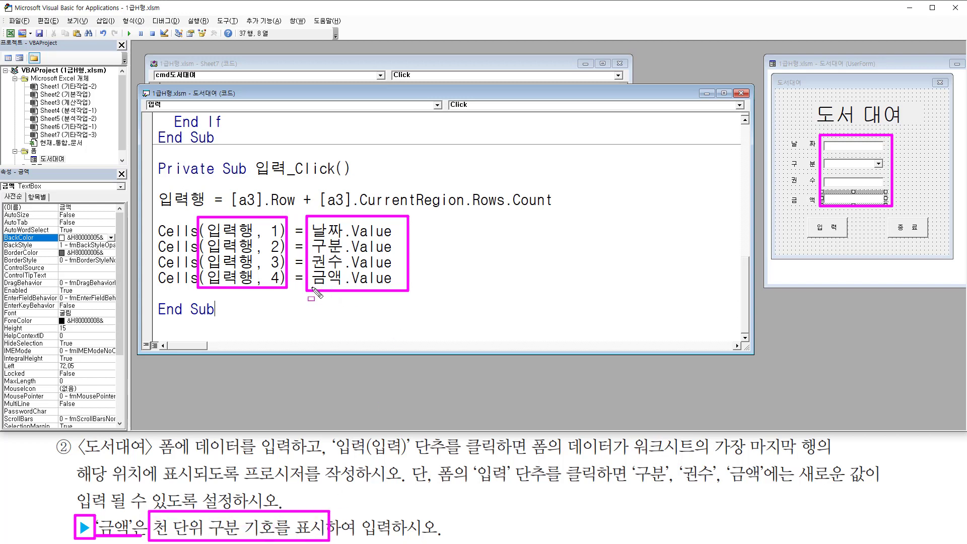
pyautogui.moveTo(312, 287); pyautogui.dragTo(386, 286)
pyautogui.press('Escape')
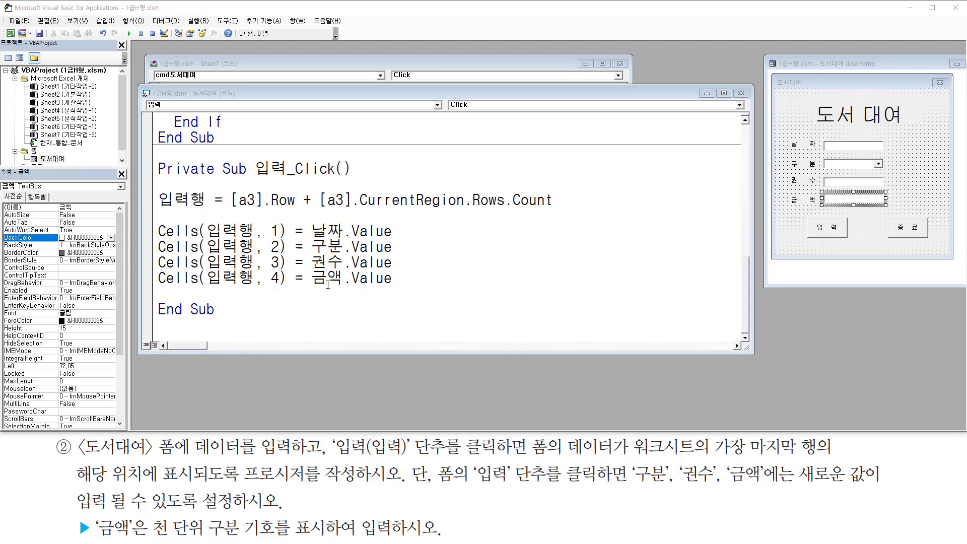
# - Wrap 금액.Value in the column 4 statement with Format using "#,###", and add a blank line below it
pyautogui.click(312, 283)
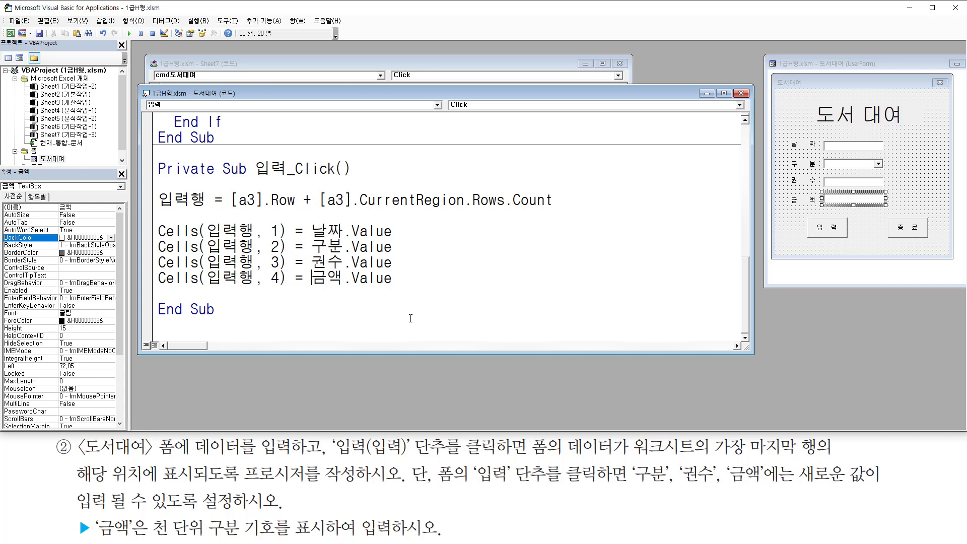
pyautogui.write('ㄹ')
pyautogui.write('rmat(')
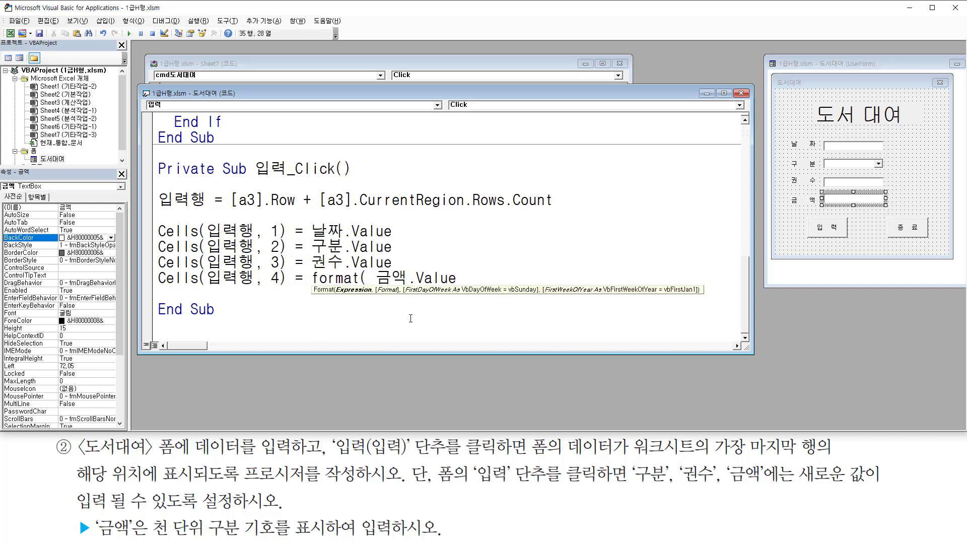
pyautogui.hotkey('shift', 'End')
pyautogui.press('End')
pyautogui.write(', ')
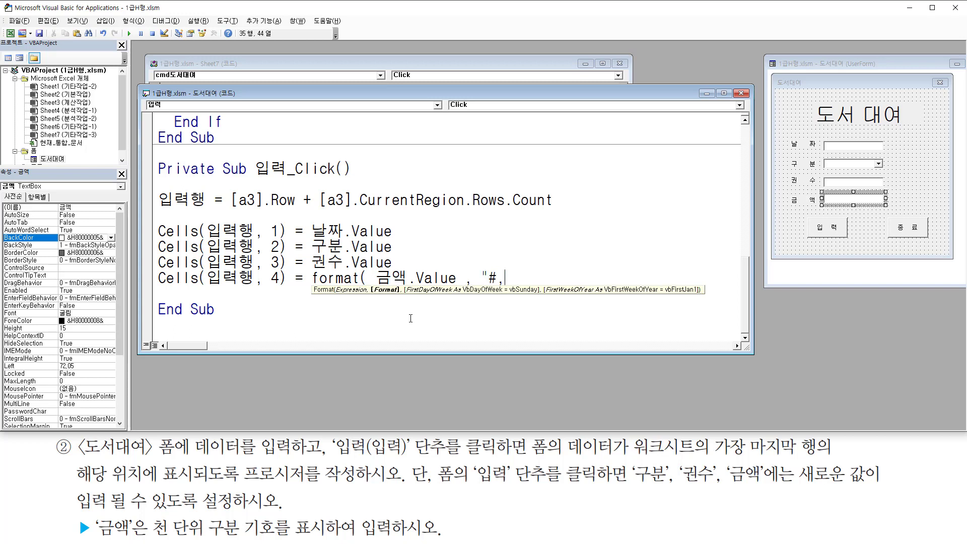
pyautogui.write('"#,###" )')
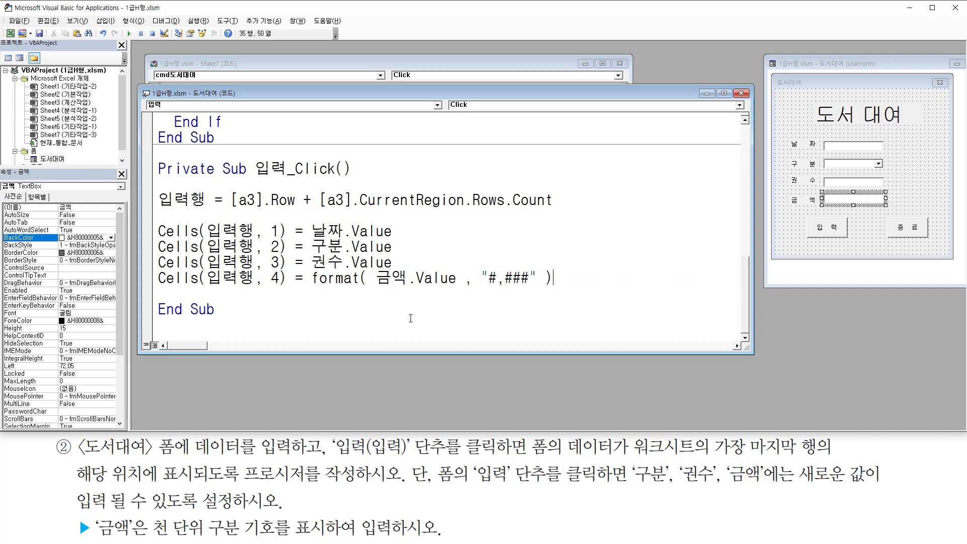
pyautogui.press('Return')
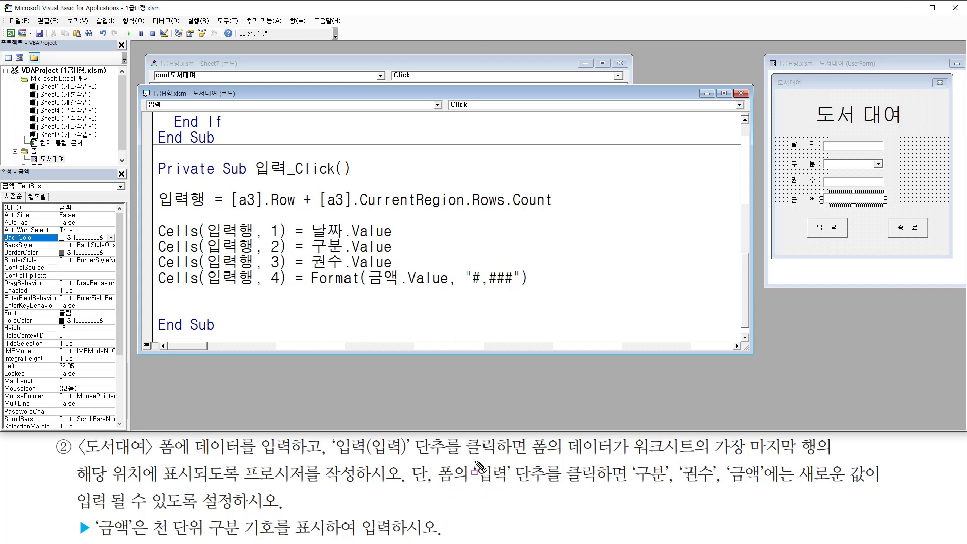
pyautogui.moveTo(475, 459)
pyautogui.mouseDown()
pyautogui.moveTo(489, 487)
pyautogui.moveTo(600, 489)
pyautogui.mouseUp()
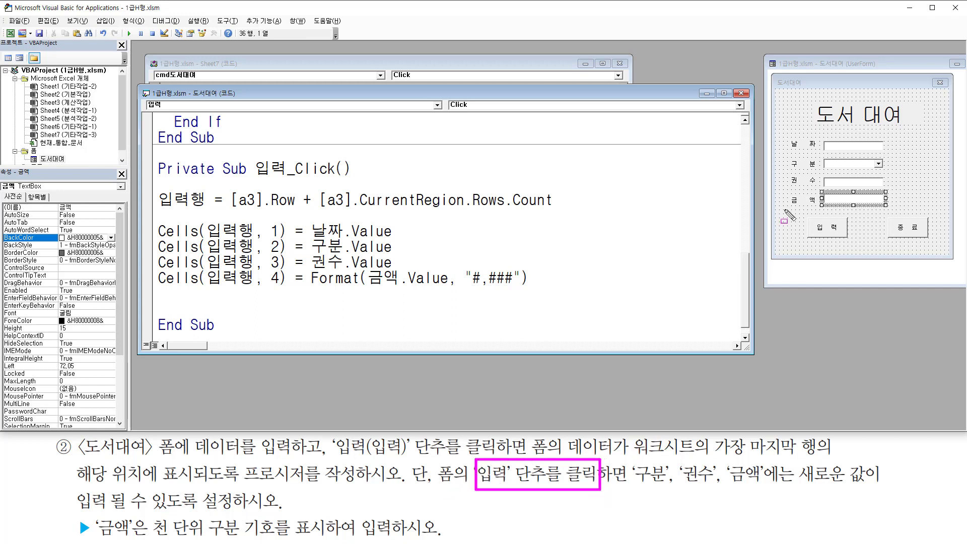
pyautogui.moveTo(821, 160)
pyautogui.mouseDown()
pyautogui.moveTo(853, 209)
pyautogui.moveTo(896, 210)
pyautogui.mouseUp()
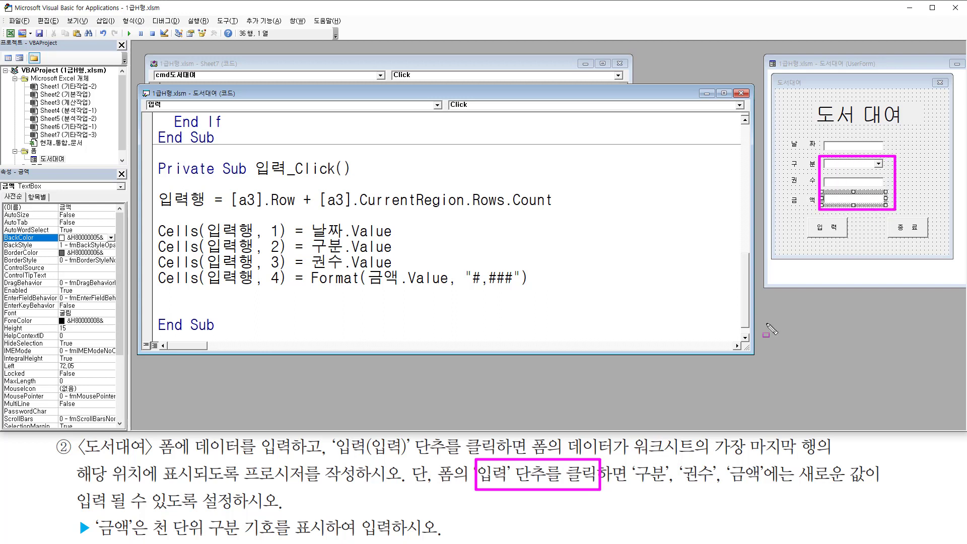
pyautogui.moveTo(632, 487); pyautogui.dragTo(868, 484)
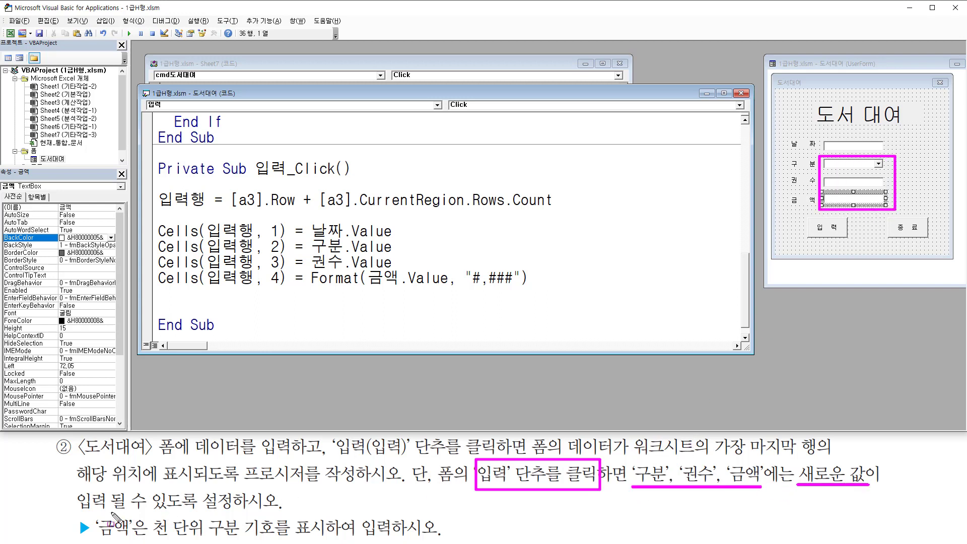
pyautogui.moveTo(79, 512); pyautogui.dragTo(249, 512)
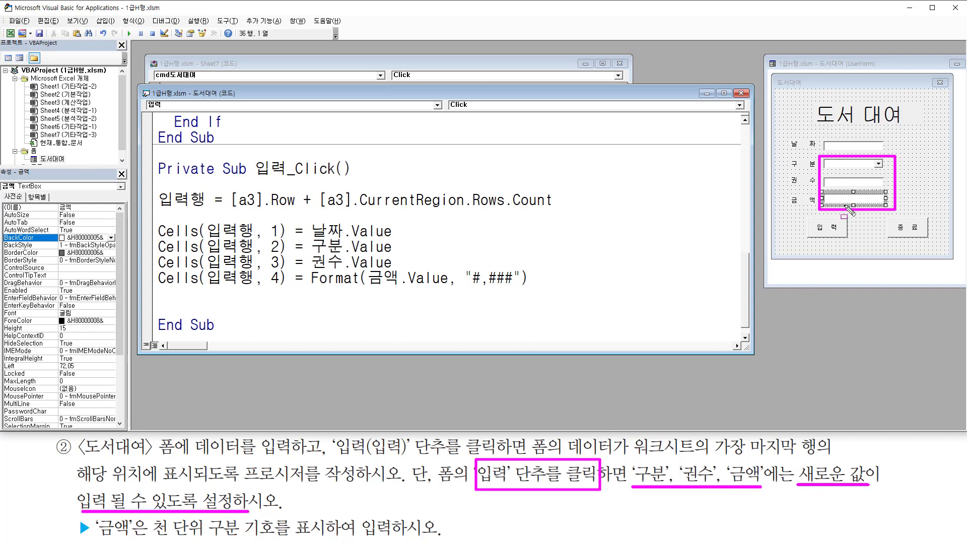
pyautogui.click(289, 278)
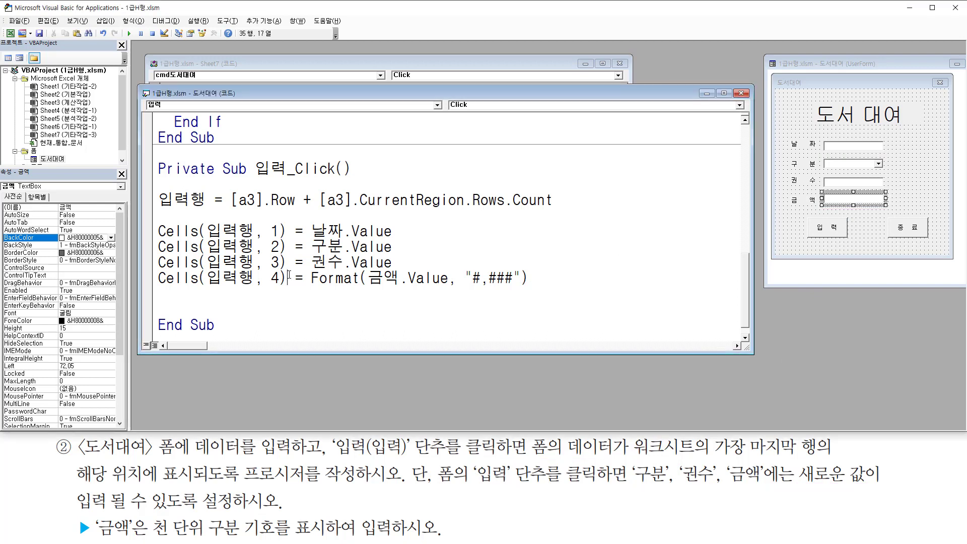
# - Copy 구분.Value and 권수.Value onto separate lines below the Cells statements in the 입력_Click procedure
pyautogui.moveTo(313, 247); pyautogui.dragTo(398, 248)
pyautogui.hotkey('ctrl', 'c')
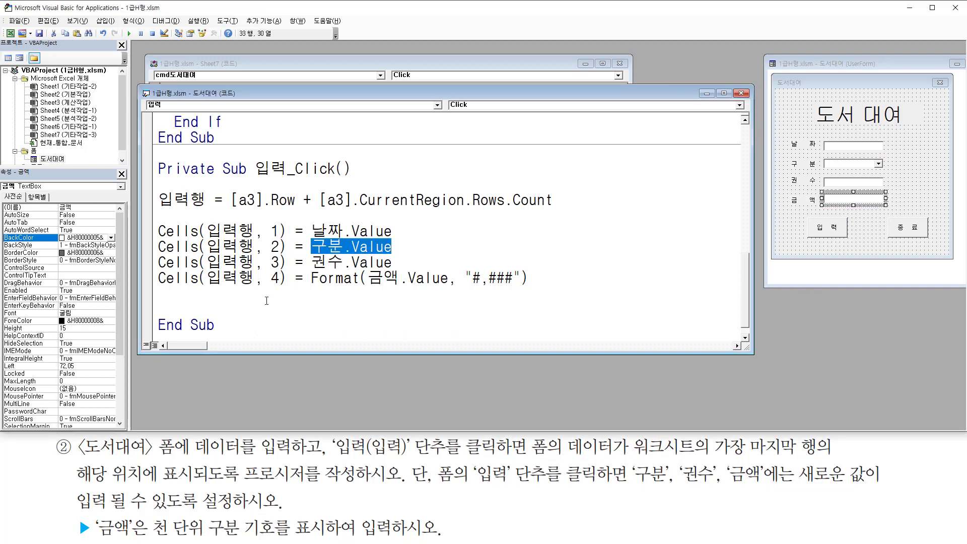
pyautogui.click(204, 297)
pyautogui.hotkey('ctrl', 'v')
pyautogui.moveTo(312, 262); pyautogui.dragTo(405, 270)
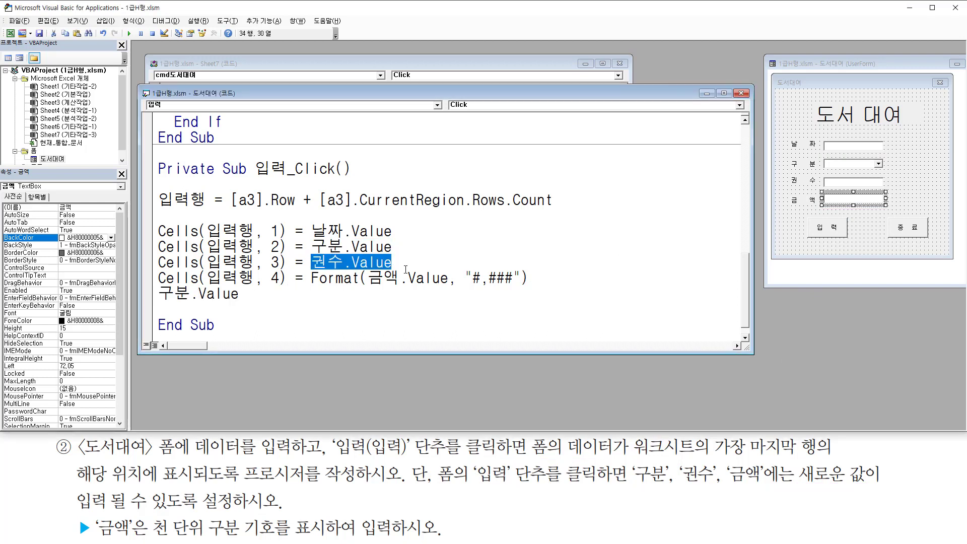
pyautogui.hotkey('ctrl', 'c')
pyautogui.click(257, 309)
pyautogui.hotkey('ctrl', 'v')
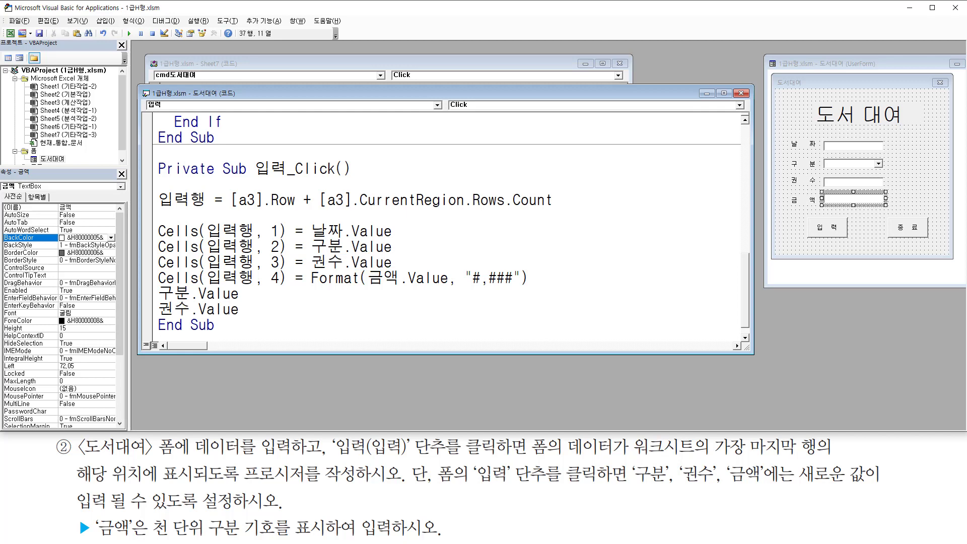
# - Copy 금액.Value onto the line below 권수.Value and insert a blank line above 구분.Value
pyautogui.press('Return')
pyautogui.moveTo(369, 278); pyautogui.dragTo(450, 284)
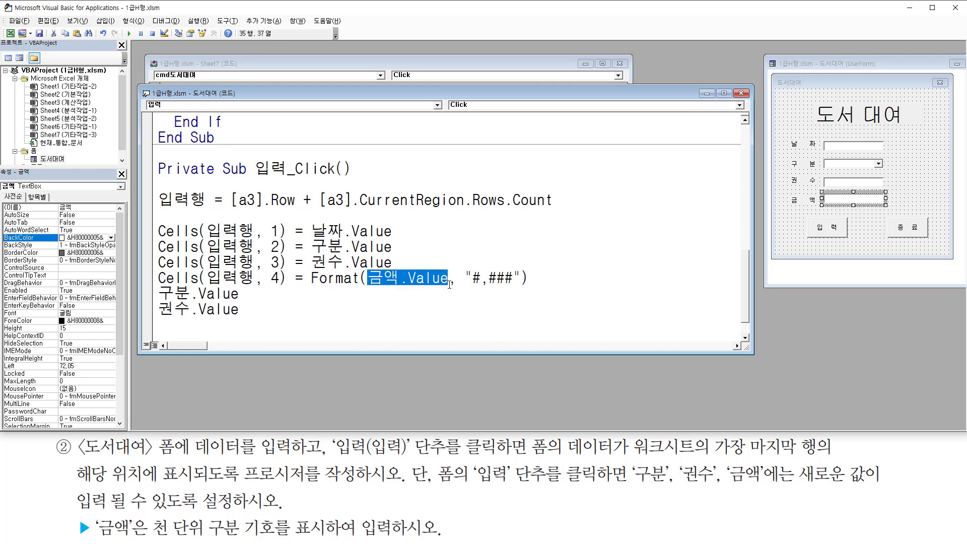
pyautogui.hotkey('ctrl', 'c')
pyautogui.click(200, 318)
pyautogui.hotkey('ctrl', 'v')
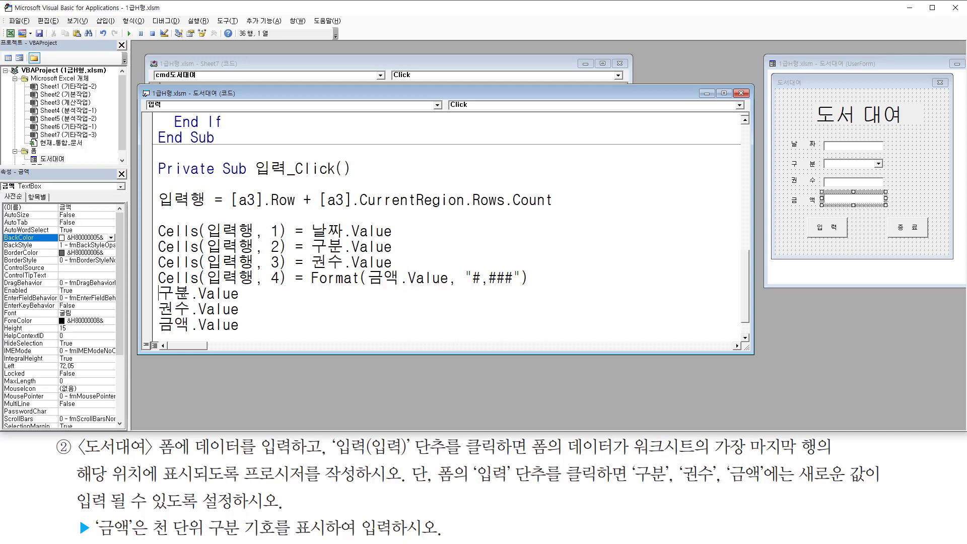
pyautogui.press('Return')
# - Assign an empty string (= "") to 구분.Value, 권수.Value and 금액.Value, leaving a blank line before End Sub
pyautogui.click(294, 306)
pyautogui.scroll(-1, 294, 306)
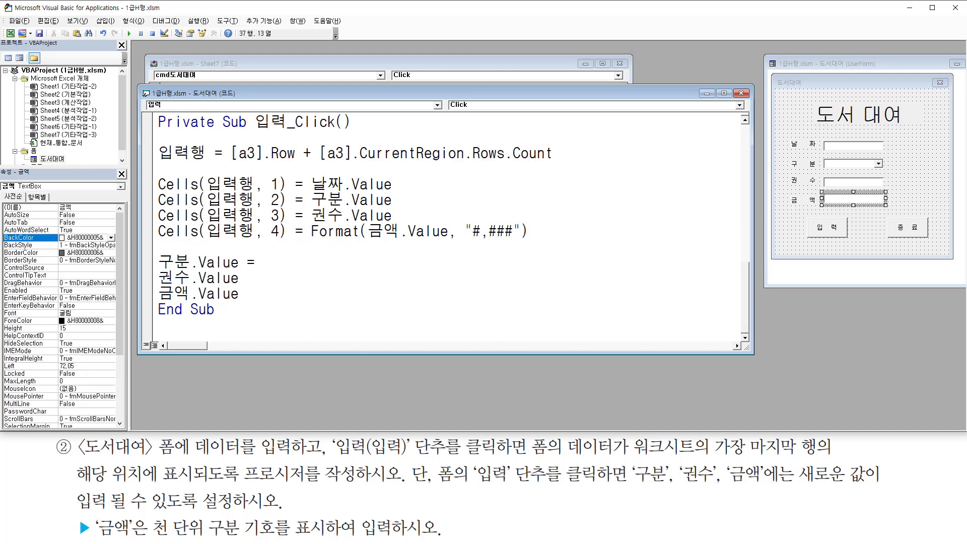
pyautogui.hotkey('shift', 'Left')
pyautogui.hotkey('shift', 'Left')
pyautogui.hotkey('shift', 'Left')
pyautogui.hotkey('shift', 'Left')
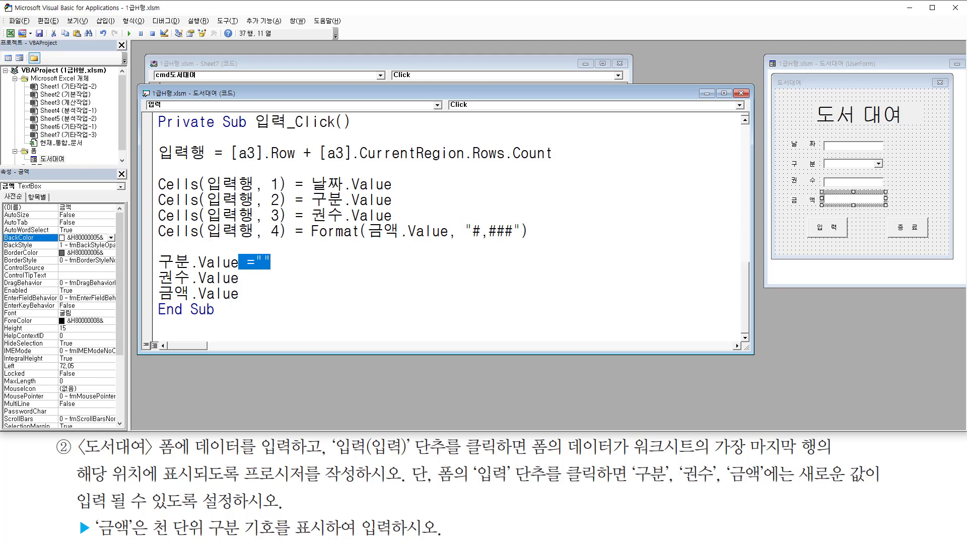
pyautogui.press('Down')
pyautogui.write('=""')
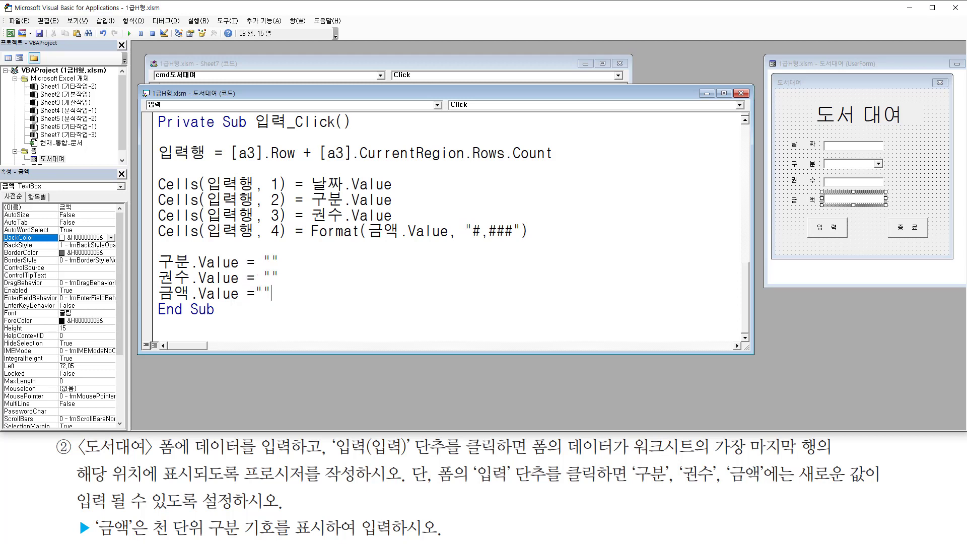
pyautogui.press('Return')
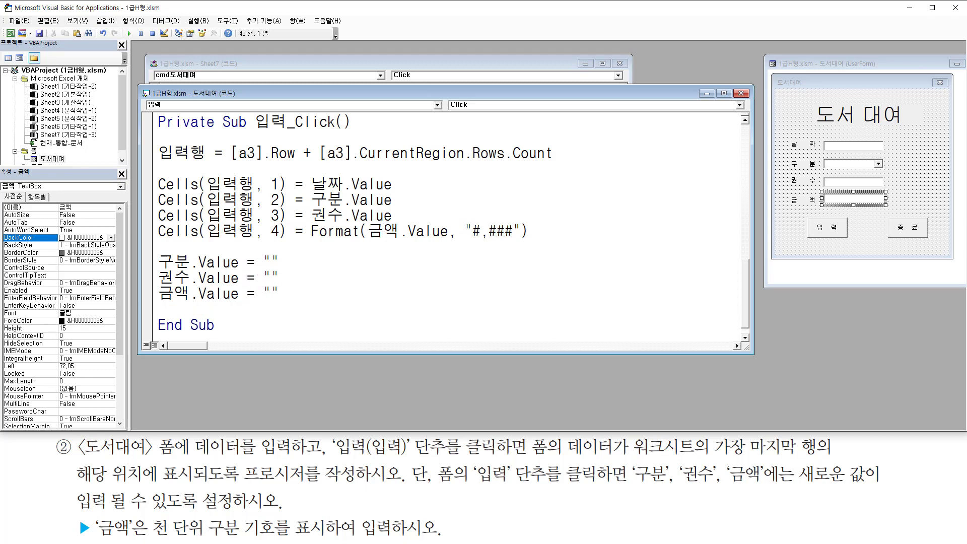
pyautogui.hotkey('ctrl', '2')
pyautogui.moveTo(155, 244); pyautogui.dragTo(240, 306)
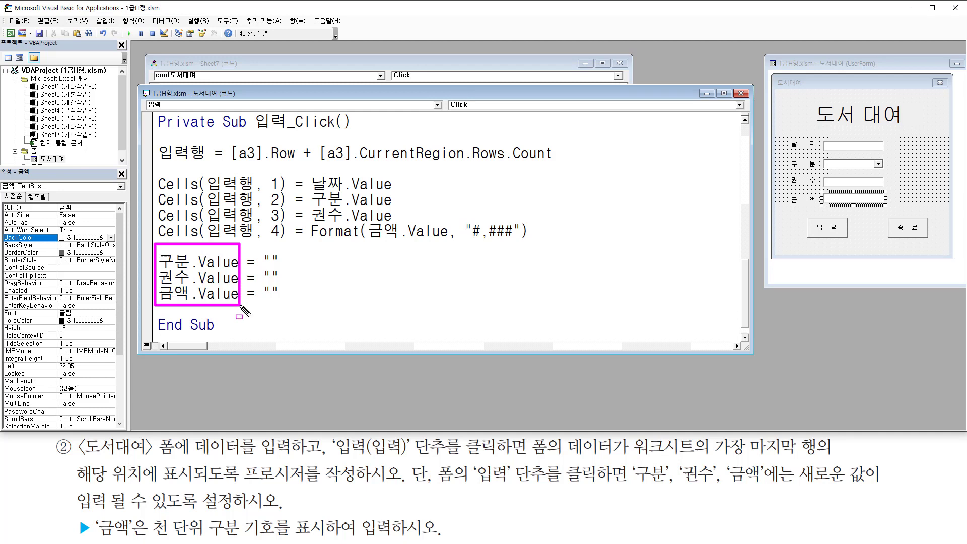
pyautogui.moveTo(262, 245); pyautogui.dragTo(282, 304)
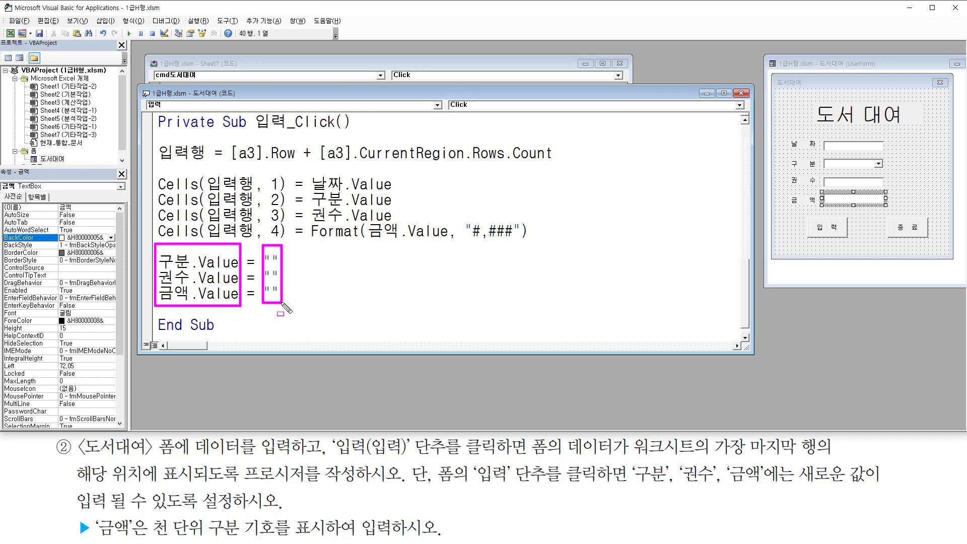
pyautogui.press('Escape')
pyautogui.click(316, 292)
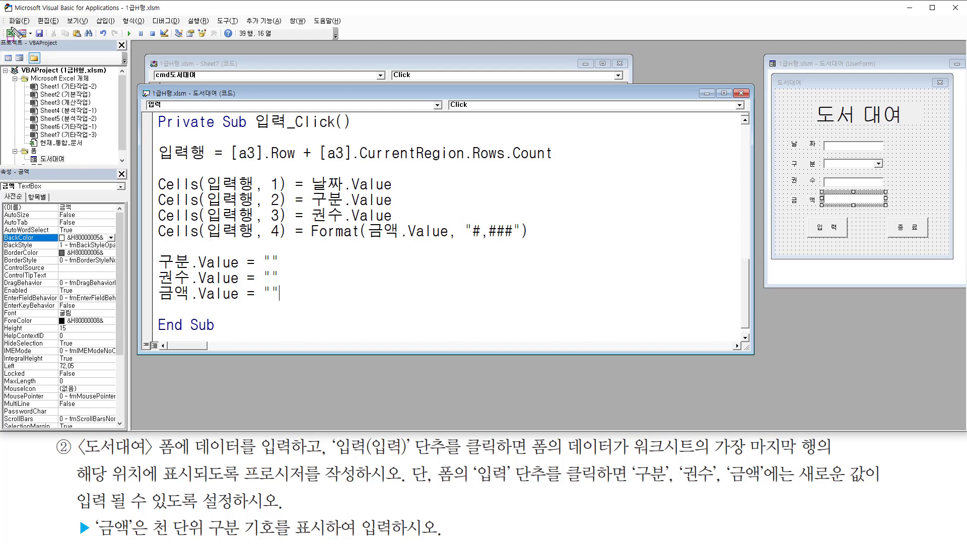
pyautogui.moveTo(2, 24); pyautogui.dragTo(19, 41)
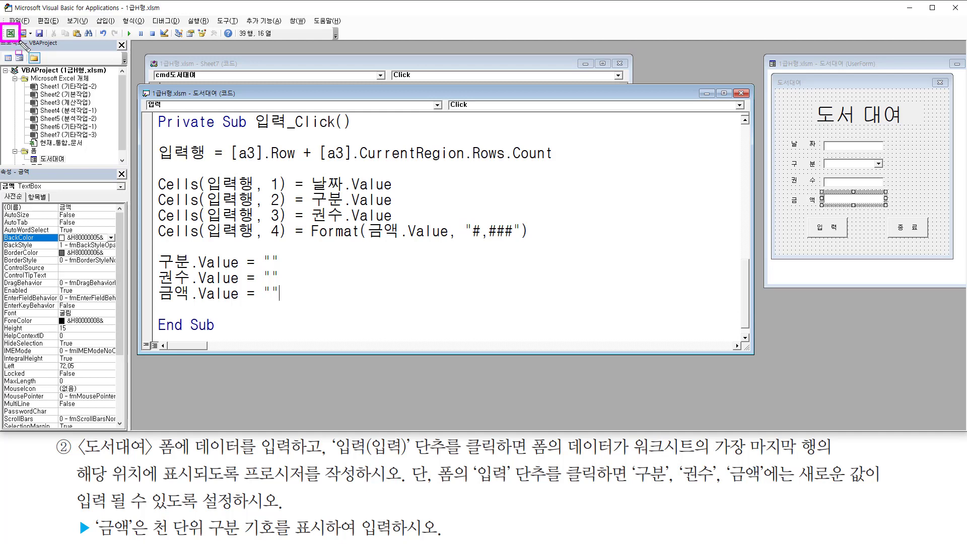
pyautogui.press('Escape')
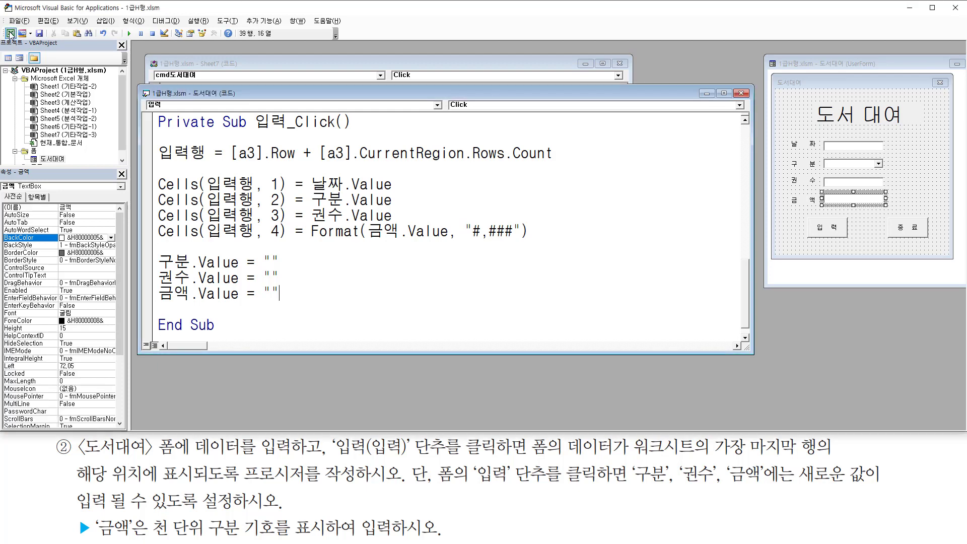
# - Switch to the Excel worksheet, open the 도서대여 form with 도서 대여, and move the form beside the data table
pyautogui.click(10, 34)
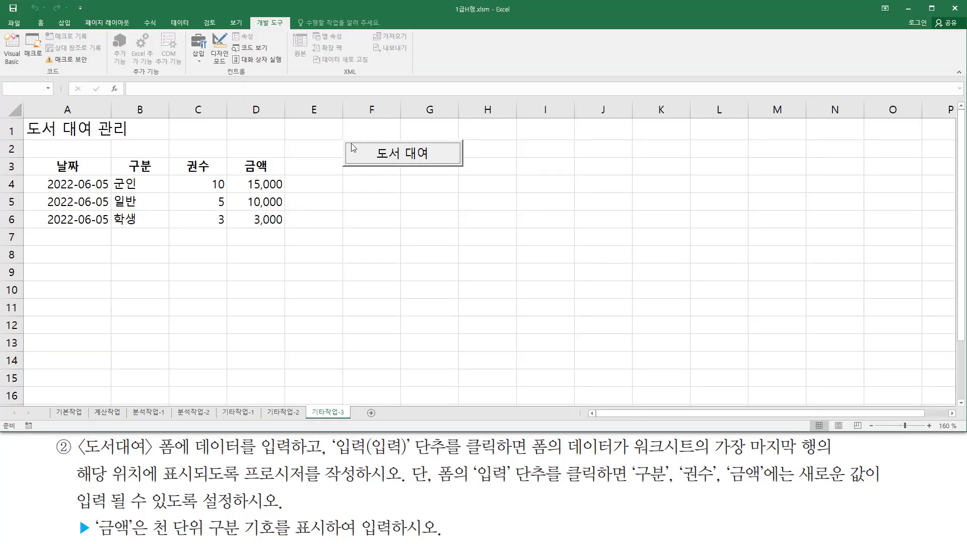
pyautogui.moveTo(342, 137)
pyautogui.mouseDown()
pyautogui.moveTo(361, 159)
pyautogui.moveTo(472, 173)
pyautogui.mouseUp()
pyautogui.press('Escape')
pyautogui.click(415, 154)
pyautogui.moveTo(148, 164); pyautogui.dragTo(443, 193)
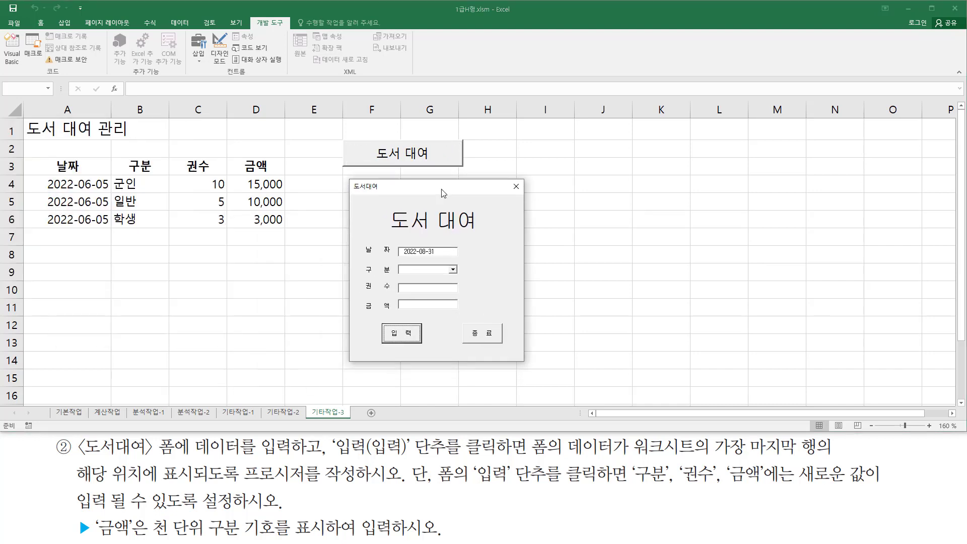
# - Submit a form entry with 구분 학생, 권수 50 and 금액 50000 using 입력
pyautogui.click(453, 271)
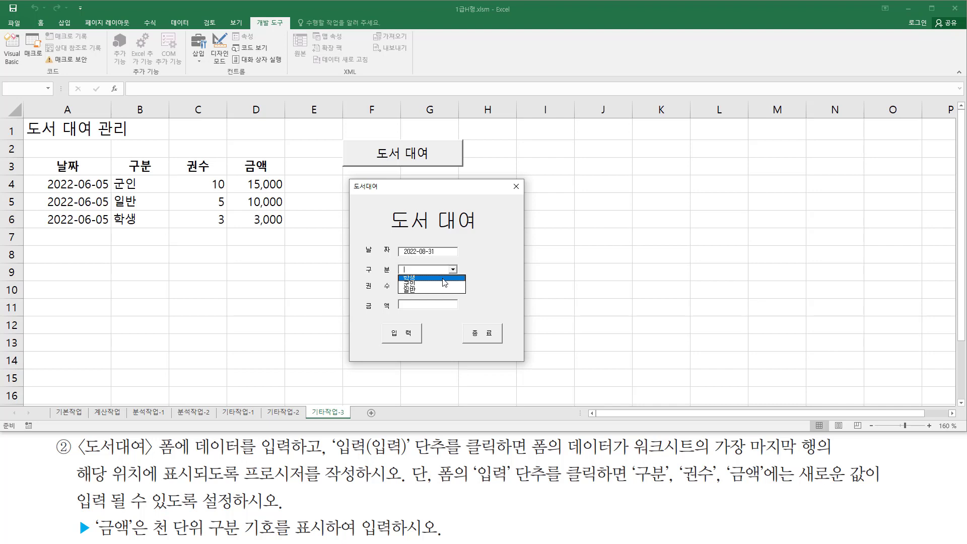
pyautogui.click(443, 278)
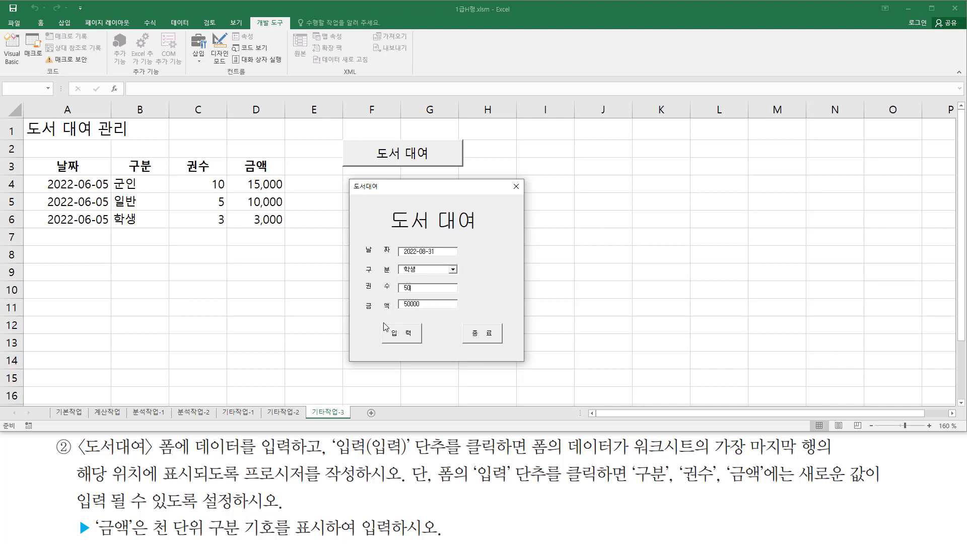
pyautogui.click(401, 337)
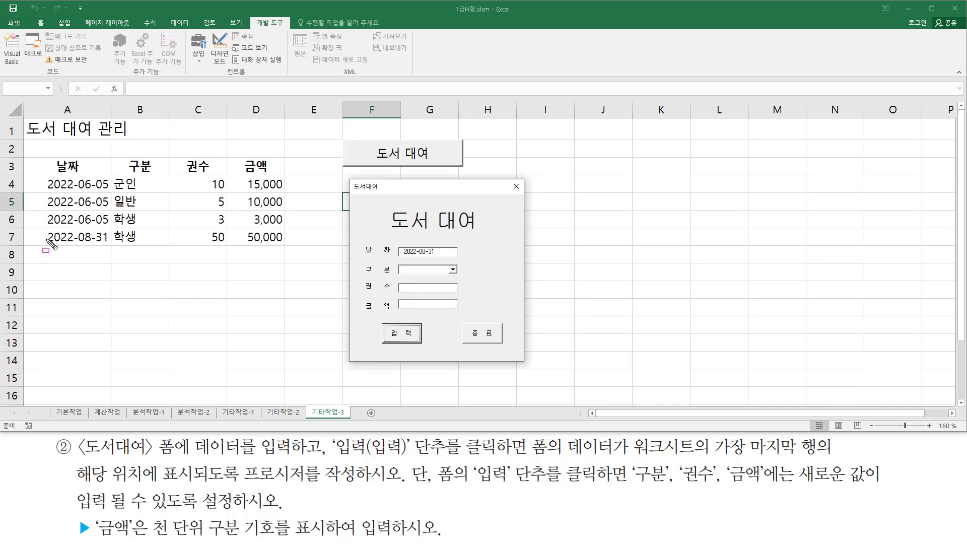
pyautogui.moveTo(37, 247); pyautogui.dragTo(289, 246)
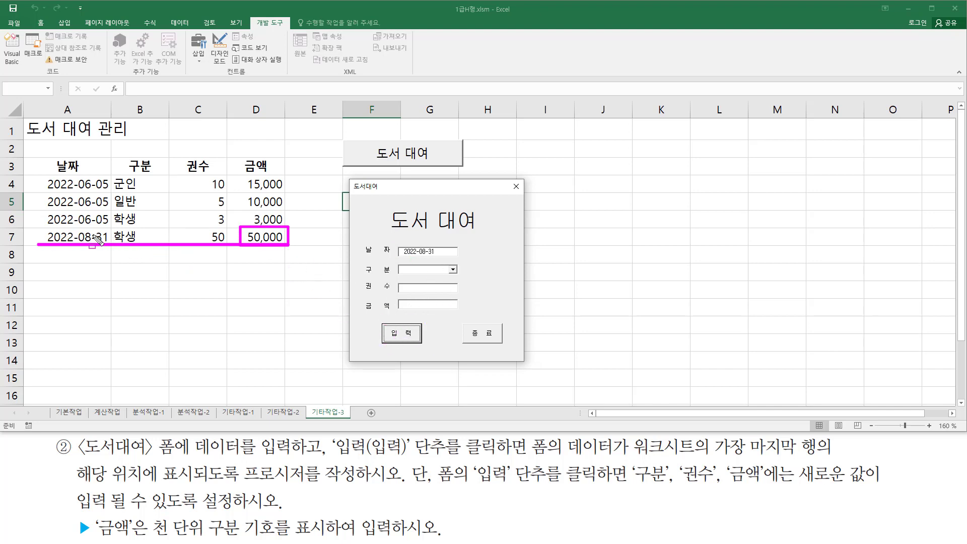
pyautogui.moveTo(39, 225)
pyautogui.mouseDown()
pyautogui.moveTo(44, 244)
pyautogui.moveTo(288, 247)
pyautogui.mouseUp()
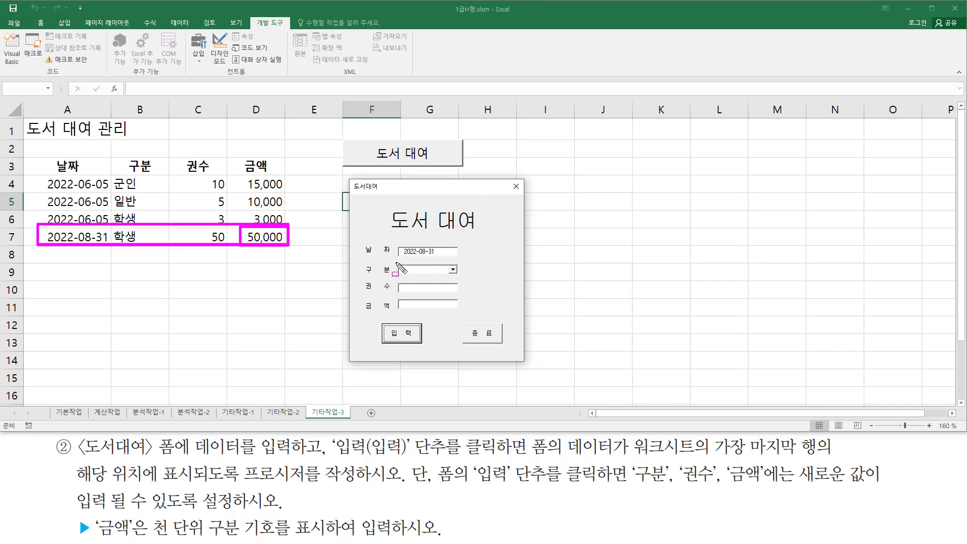
pyautogui.moveTo(397, 263)
pyautogui.mouseDown()
pyautogui.moveTo(433, 309)
pyautogui.moveTo(460, 309)
pyautogui.mouseUp()
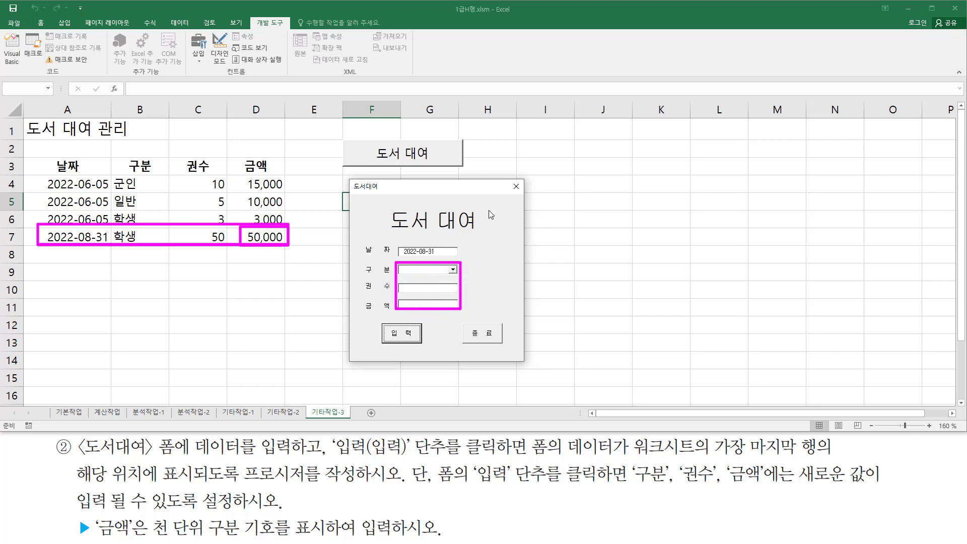
pyautogui.press('Escape')
# - Close the 도서대여 form and select cell E8
pyautogui.click(516, 187)
pyautogui.click(334, 257)
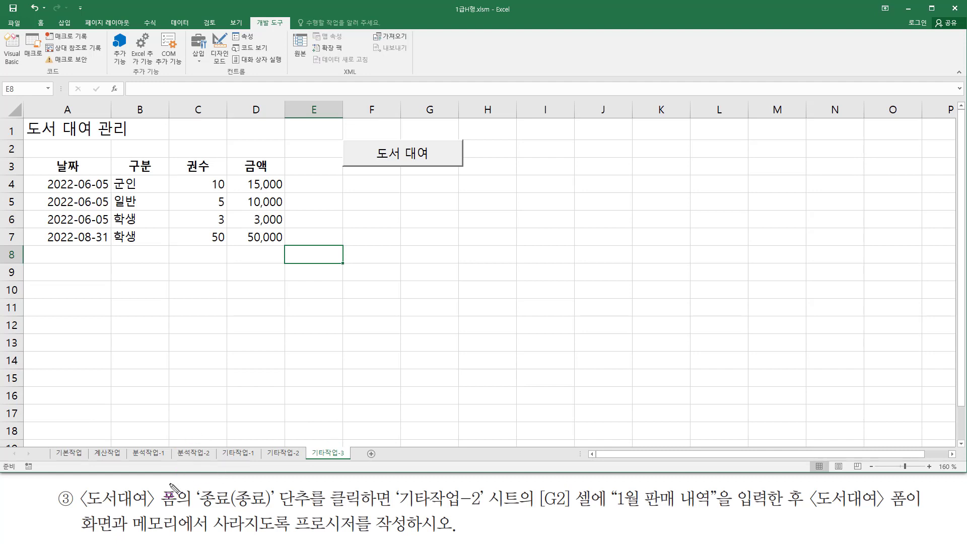
pyautogui.moveTo(77, 508)
pyautogui.mouseDown()
pyautogui.moveTo(187, 507)
pyautogui.moveTo(186, 488)
pyautogui.mouseUp()
pyautogui.press('Escape')
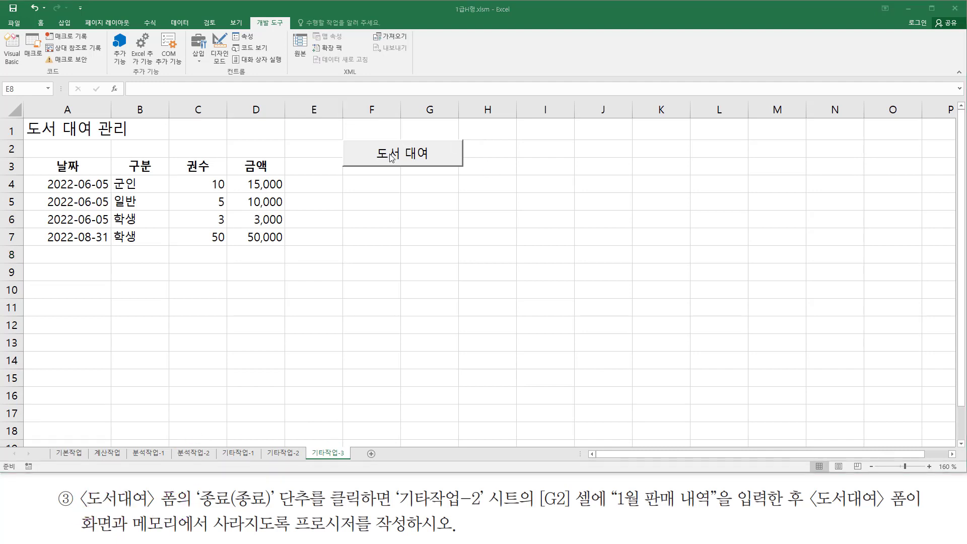
pyautogui.moveTo(368, 141); pyautogui.dragTo(434, 160)
pyautogui.press('Escape')
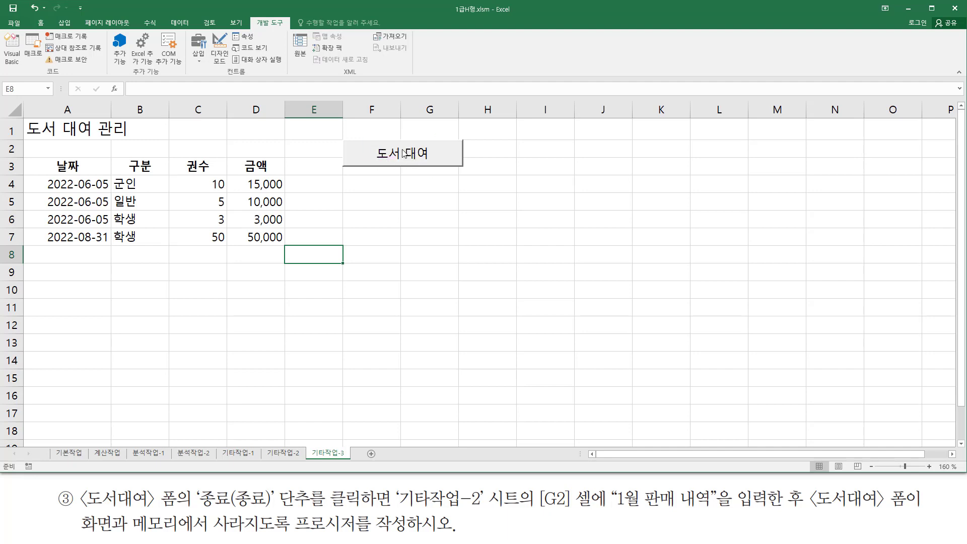
# - Reopen the 도서대여 form with 도서 대여 and move it clear of the data table
pyautogui.click(403, 153)
pyautogui.moveTo(114, 151); pyautogui.dragTo(453, 200)
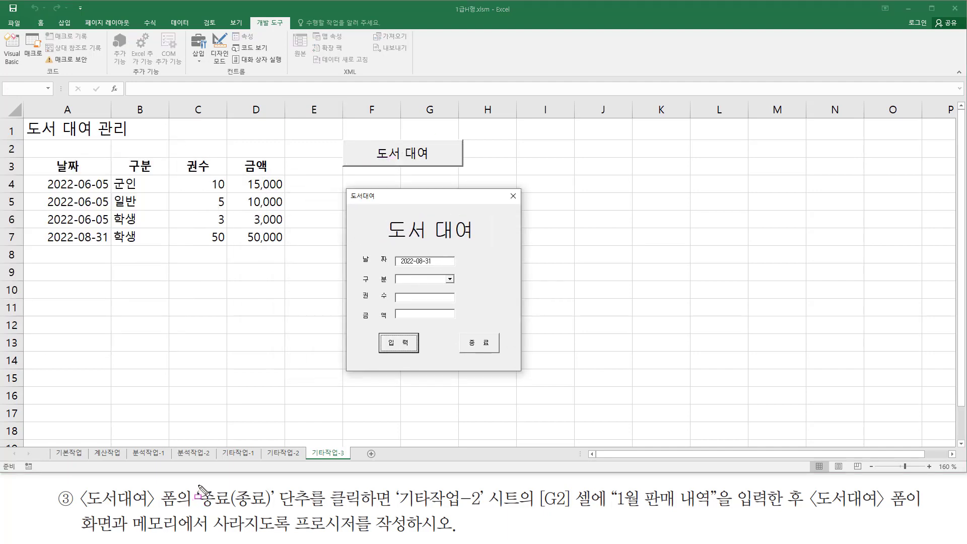
pyautogui.moveTo(193, 482); pyautogui.dragTo(316, 513)
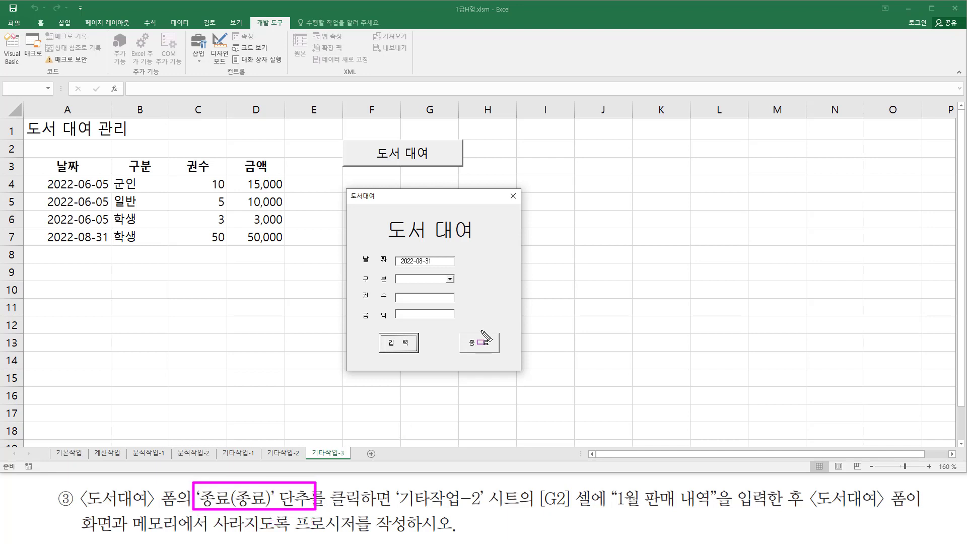
pyautogui.moveTo(456, 330); pyautogui.dragTo(503, 357)
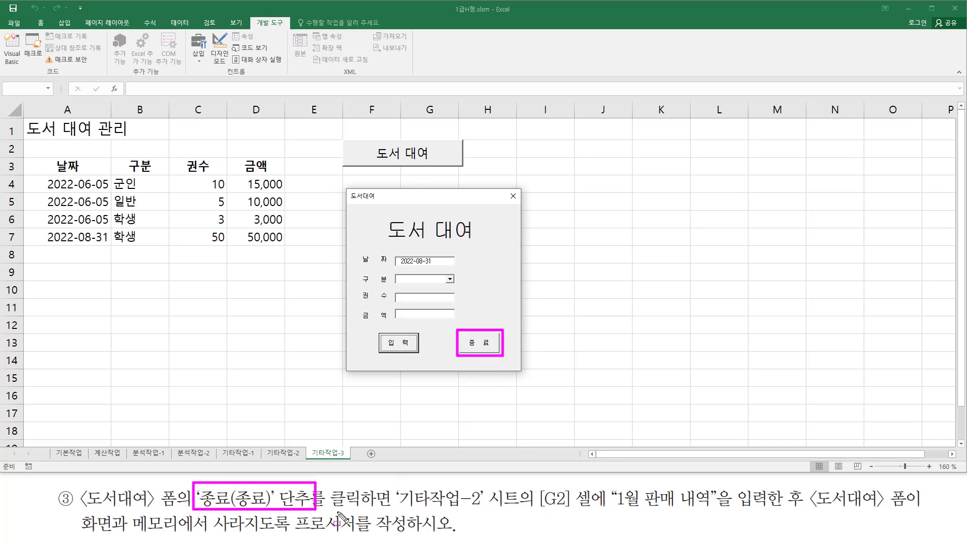
pyautogui.moveTo(331, 510); pyautogui.dragTo(391, 509)
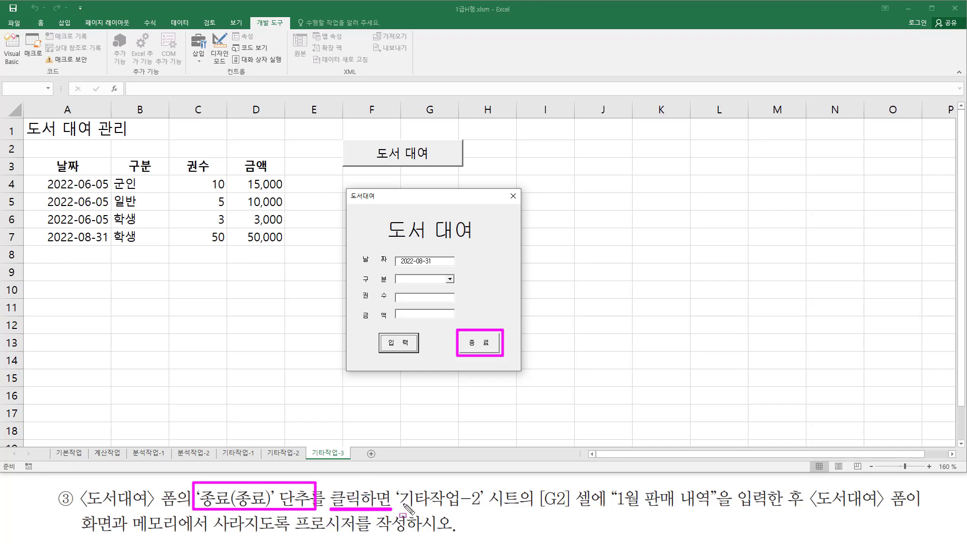
pyautogui.moveTo(404, 508); pyautogui.dragTo(479, 508)
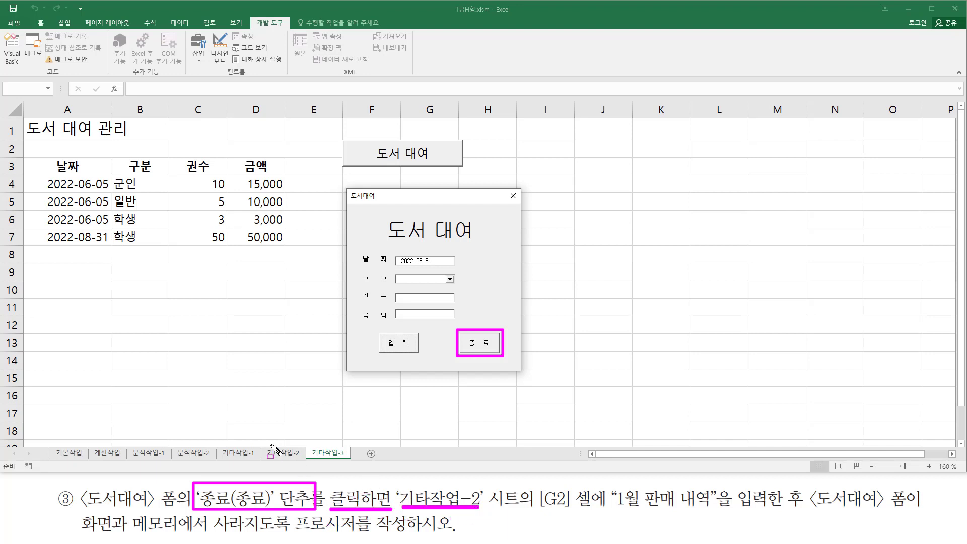
pyautogui.moveTo(267, 443)
pyautogui.mouseDown()
pyautogui.moveTo(270, 460)
pyautogui.moveTo(305, 465)
pyautogui.mouseUp()
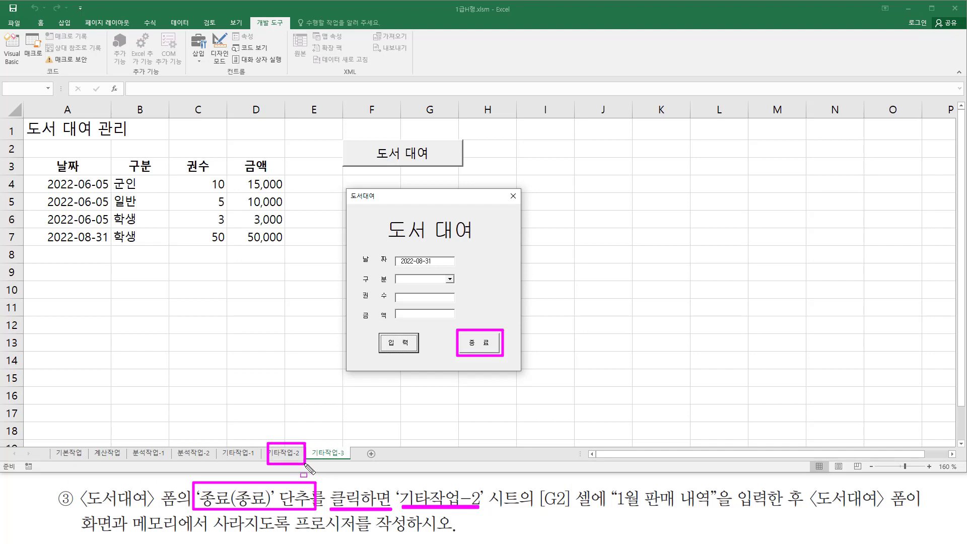
pyautogui.moveTo(537, 505); pyautogui.dragTo(721, 513)
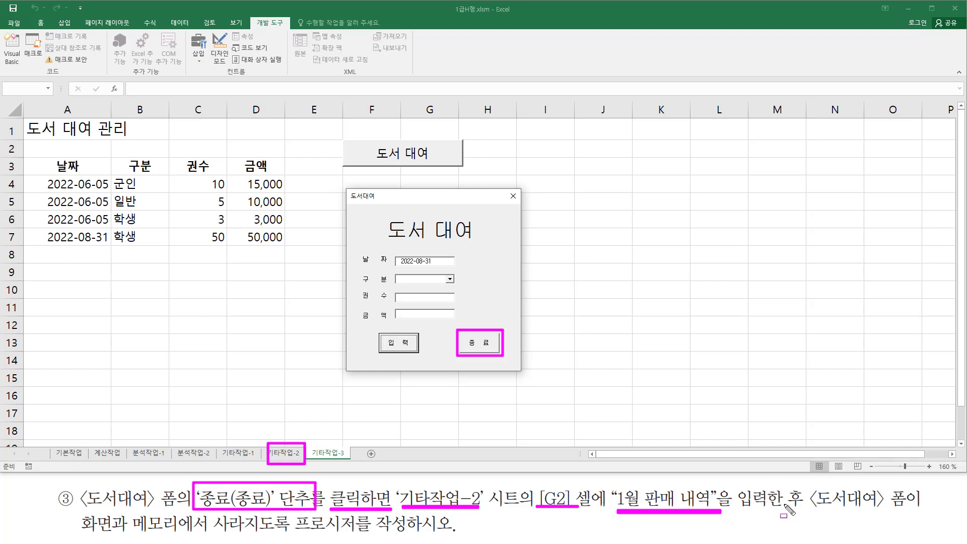
pyautogui.moveTo(809, 487); pyautogui.dragTo(931, 515)
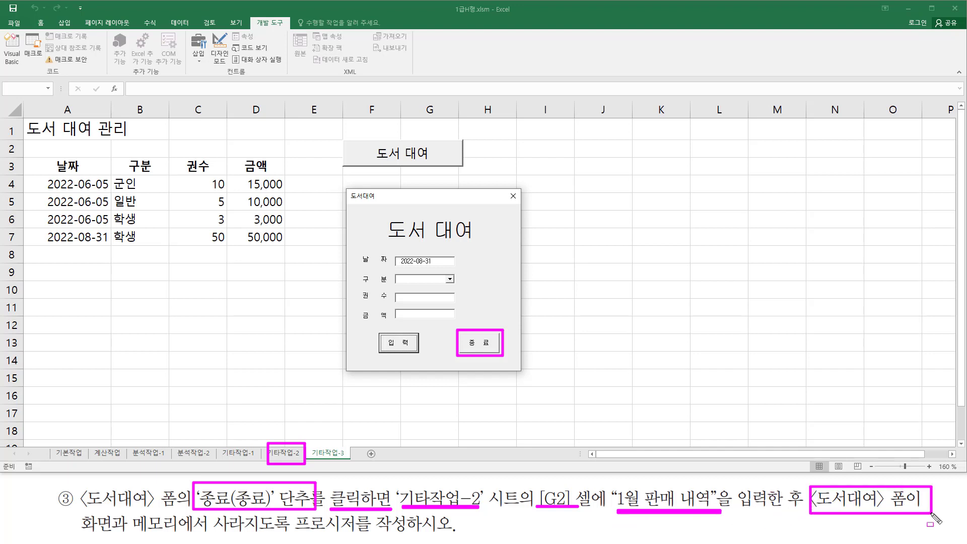
pyautogui.moveTo(352, 184); pyautogui.dragTo(529, 375)
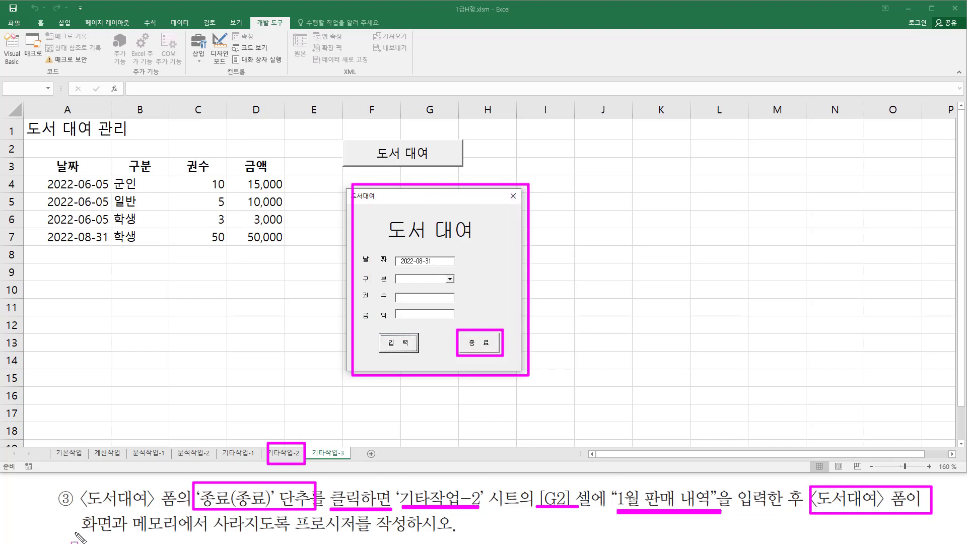
pyautogui.moveTo(80, 537); pyautogui.dragTo(436, 535)
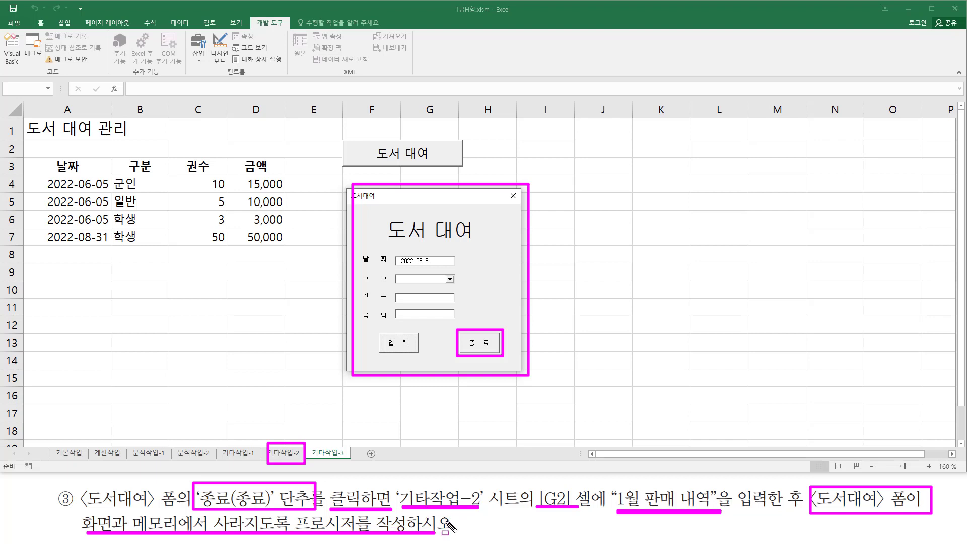
# - Close the 도서대여 form and switch to the Visual Basic editor
pyautogui.press('Escape')
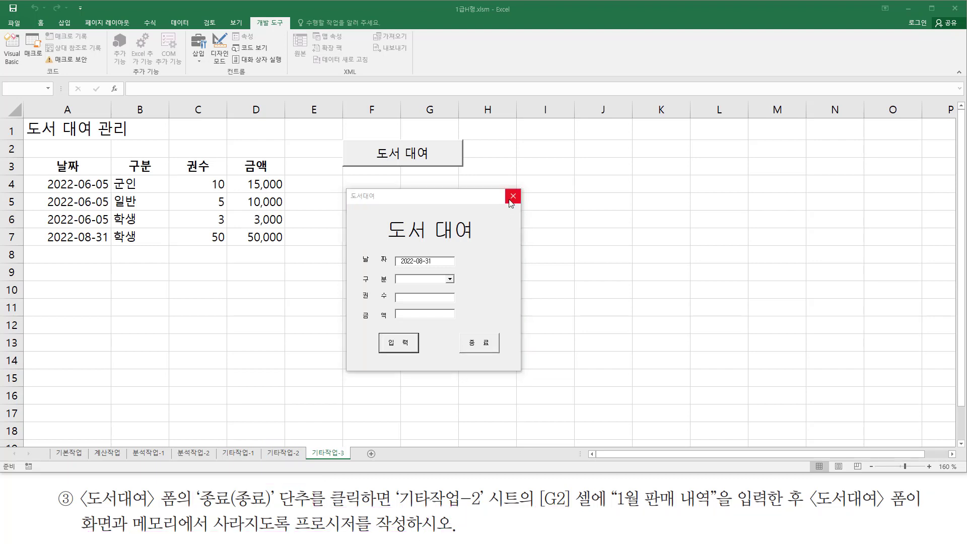
pyautogui.click(513, 197)
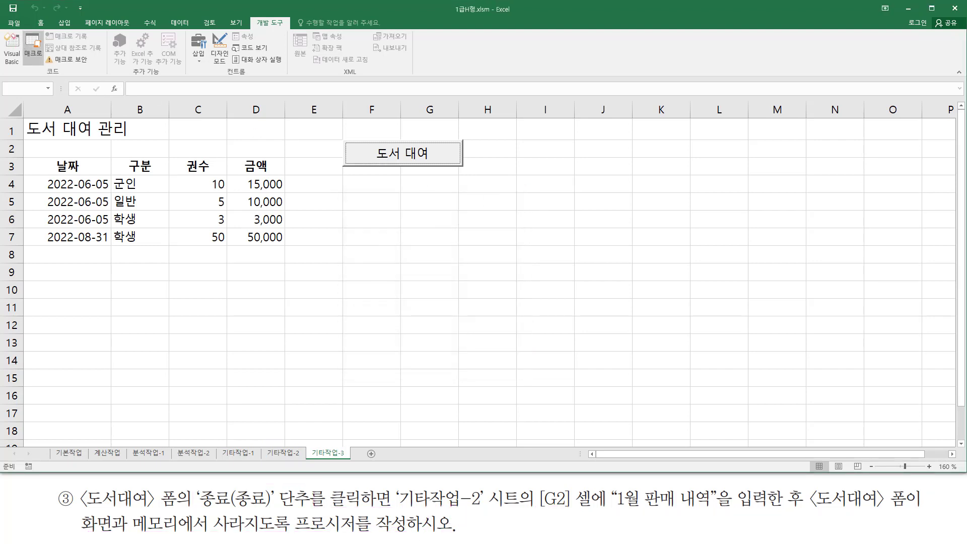
pyautogui.moveTo(21, 66); pyautogui.dragTo(1, 29)
pyautogui.click(11, 47)
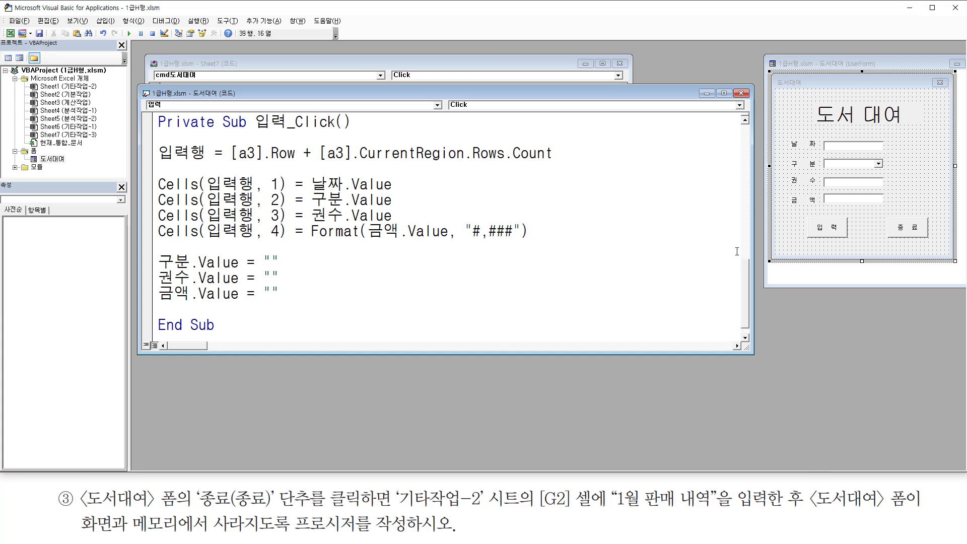
# - Create the click event procedure for the 종료 button on the 도서대여 form and add blank lines inside it
pyautogui.moveTo(889, 213)
pyautogui.mouseDown()
pyautogui.moveTo(902, 237)
pyautogui.moveTo(931, 243)
pyautogui.mouseUp()
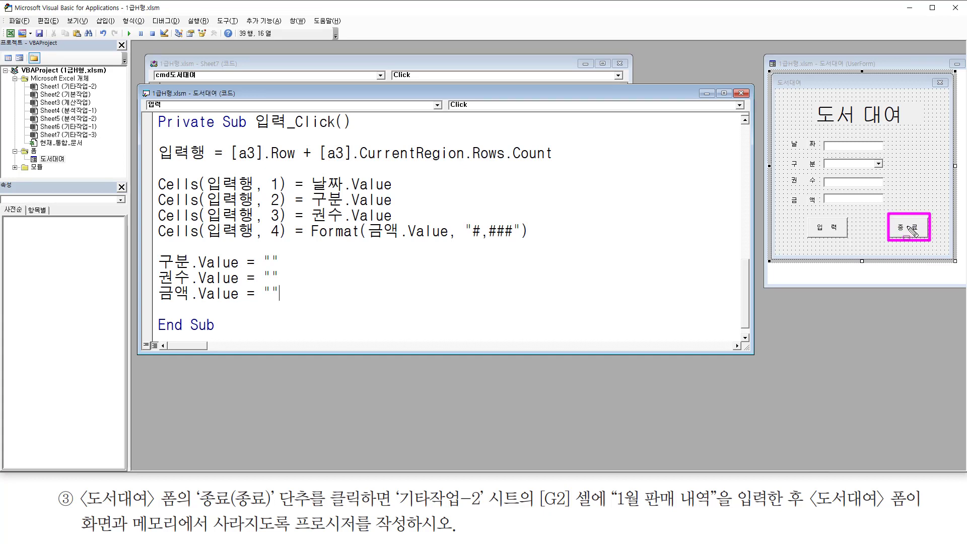
pyautogui.click(910, 230)
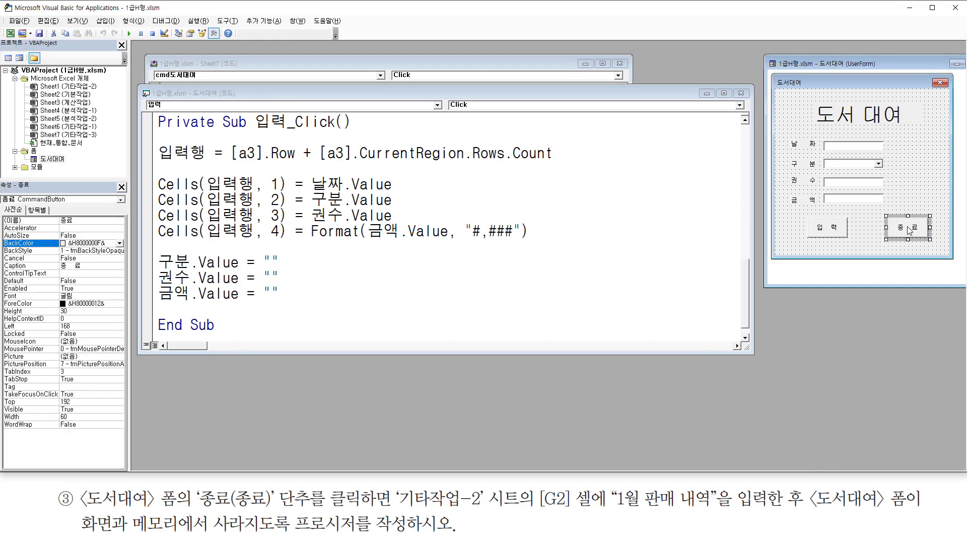
pyautogui.doubleClick(910, 230)
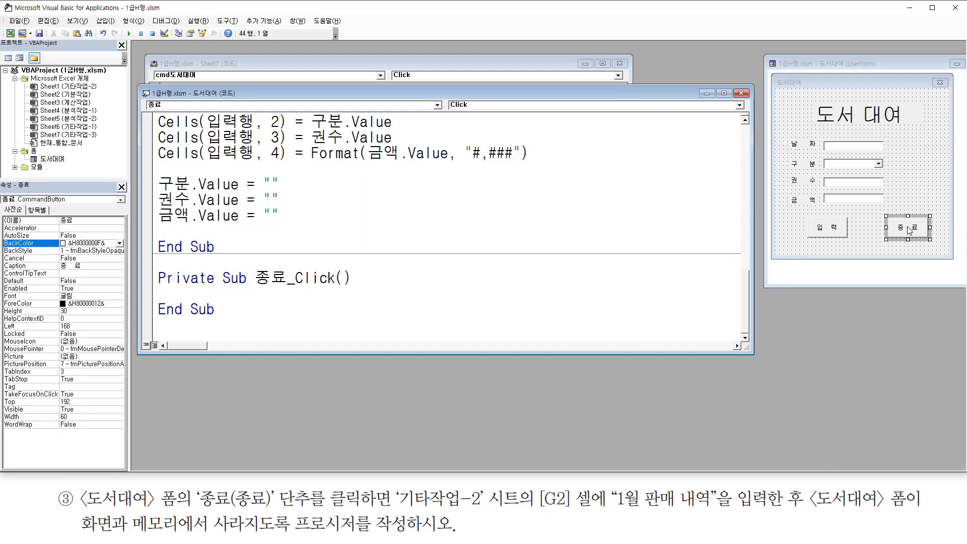
pyautogui.moveTo(254, 289)
pyautogui.mouseDown()
pyautogui.moveTo(347, 289)
pyautogui.moveTo(361, 284)
pyautogui.moveTo(361, 268)
pyautogui.mouseUp()
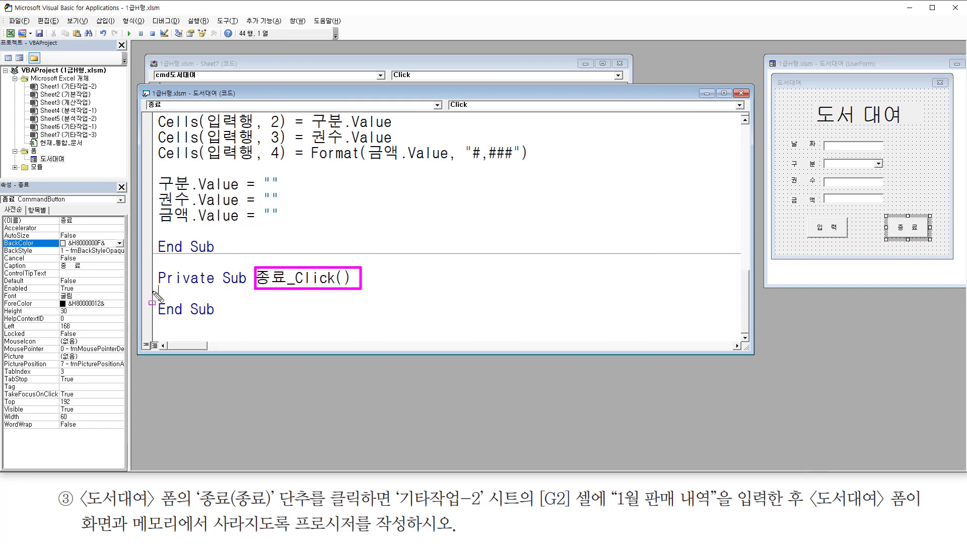
pyautogui.moveTo(157, 286); pyautogui.dragTo(243, 304)
pyautogui.press('Escape')
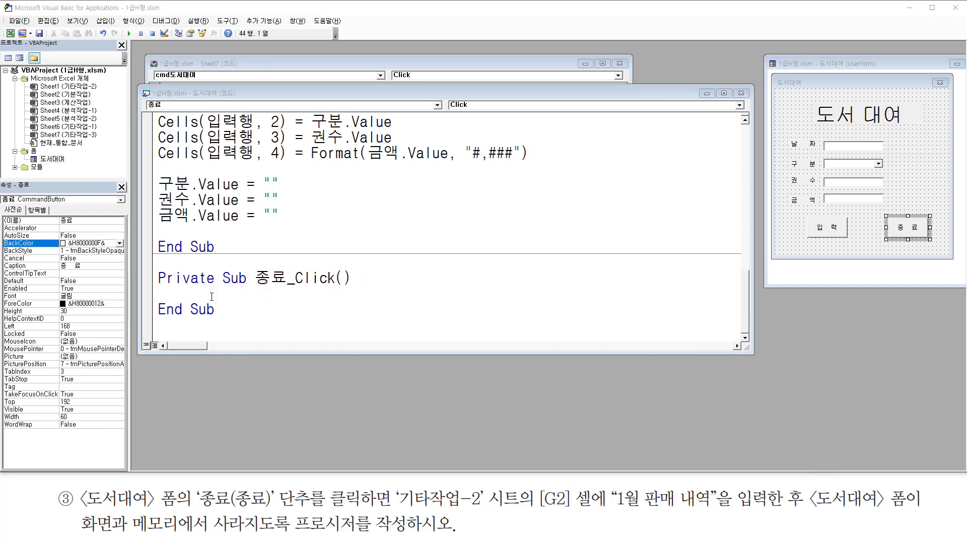
pyautogui.click(204, 296)
pyautogui.press('Return')
pyautogui.press('Return')
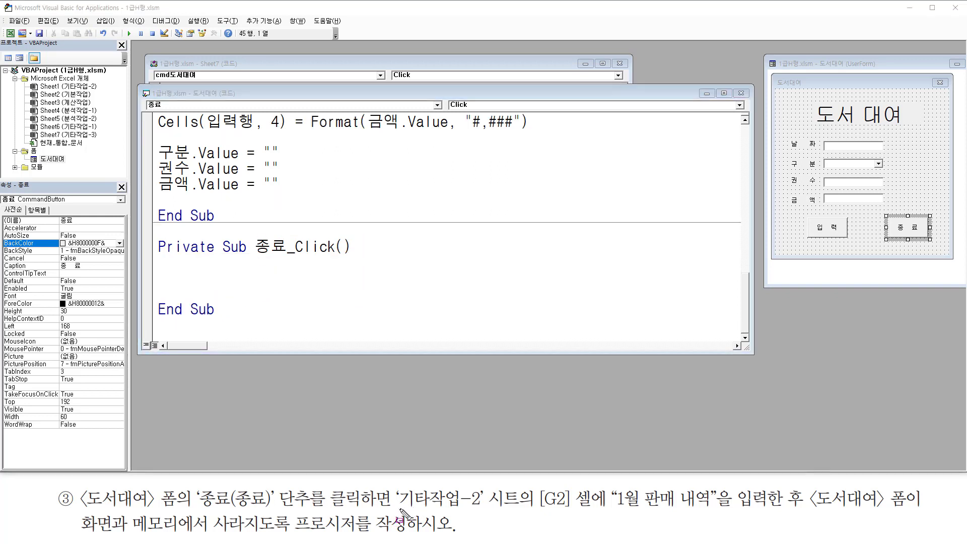
# - In 종료_Click, write the statement [G2] = "1월 판매 내역" followed by a blank line
pyautogui.moveTo(398, 509); pyautogui.dragTo(478, 509)
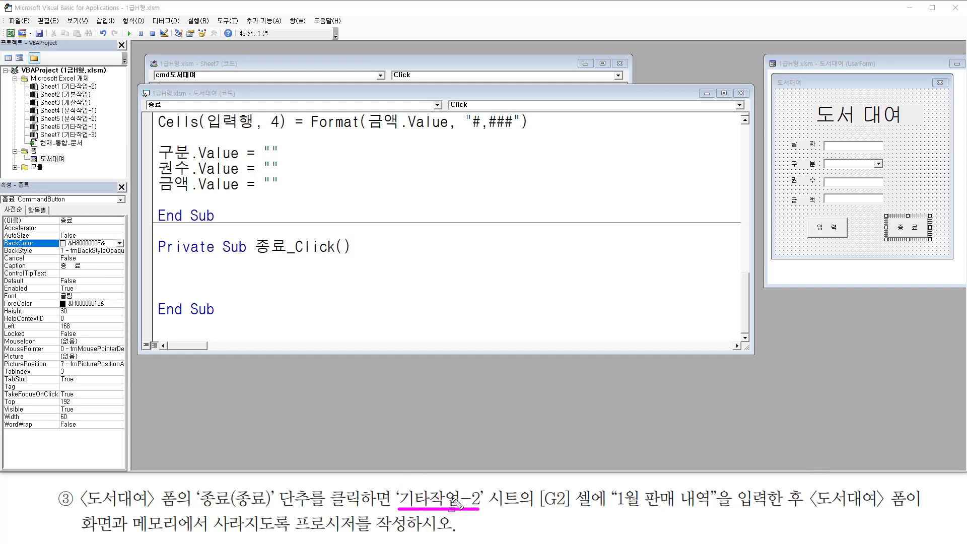
pyautogui.moveTo(537, 495)
pyautogui.mouseDown()
pyautogui.moveTo(574, 514)
pyautogui.moveTo(718, 511)
pyautogui.mouseUp()
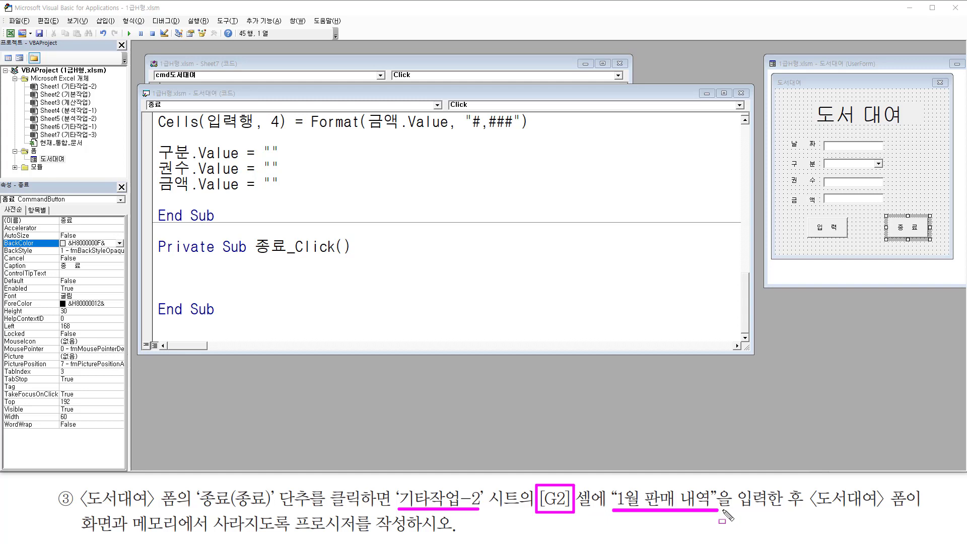
pyautogui.press('Escape')
pyautogui.click(325, 292)
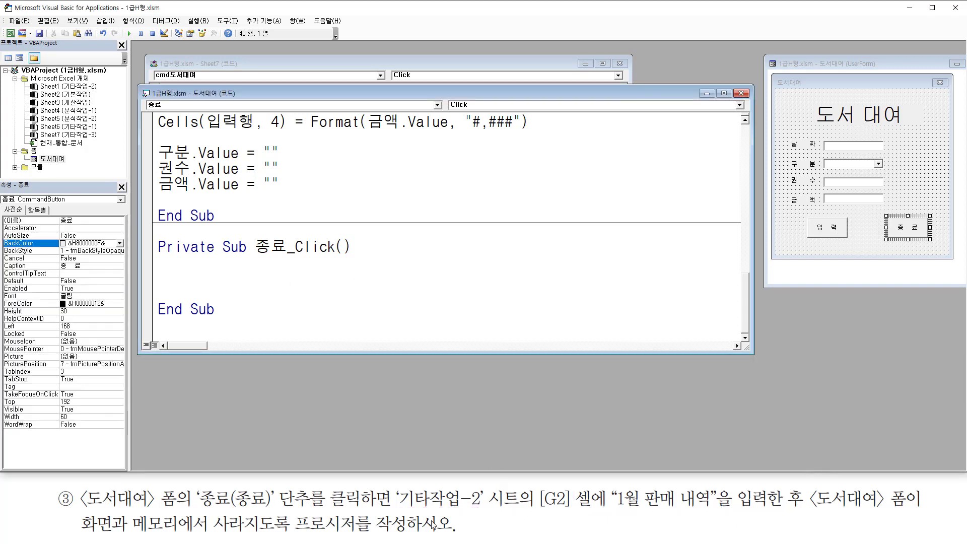
pyautogui.moveTo(392, 502); pyautogui.dragTo(480, 504)
pyautogui.press('Escape')
pyautogui.click(196, 274)
pyautogui.write('[G2] = "1월 ')
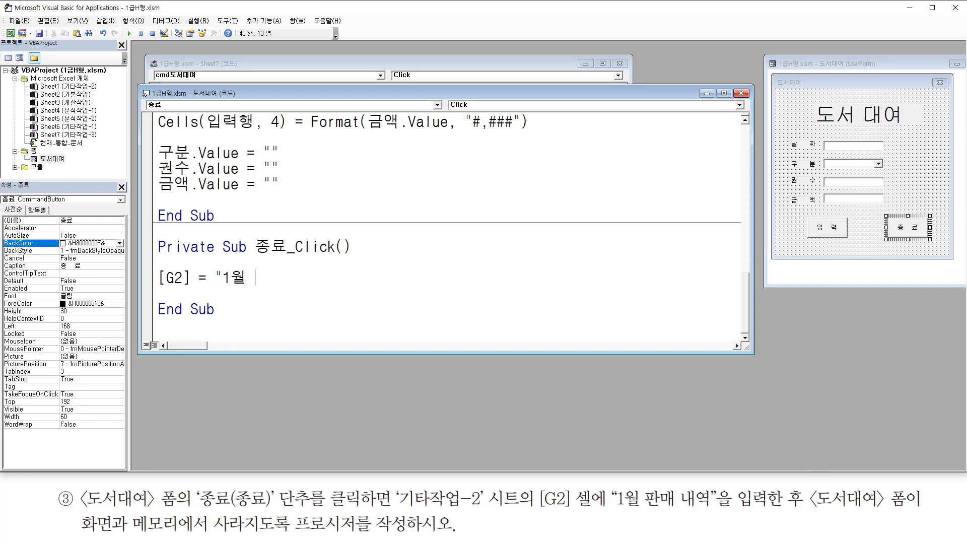
pyautogui.write('판매 ㄴ')
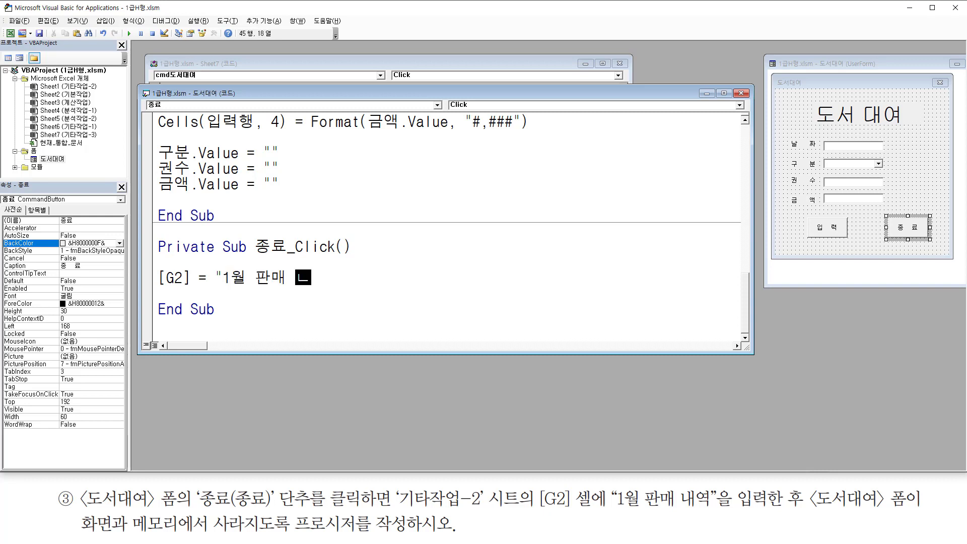
pyautogui.write('ㅐ역')
pyautogui.write('"')
pyautogui.press('Return')
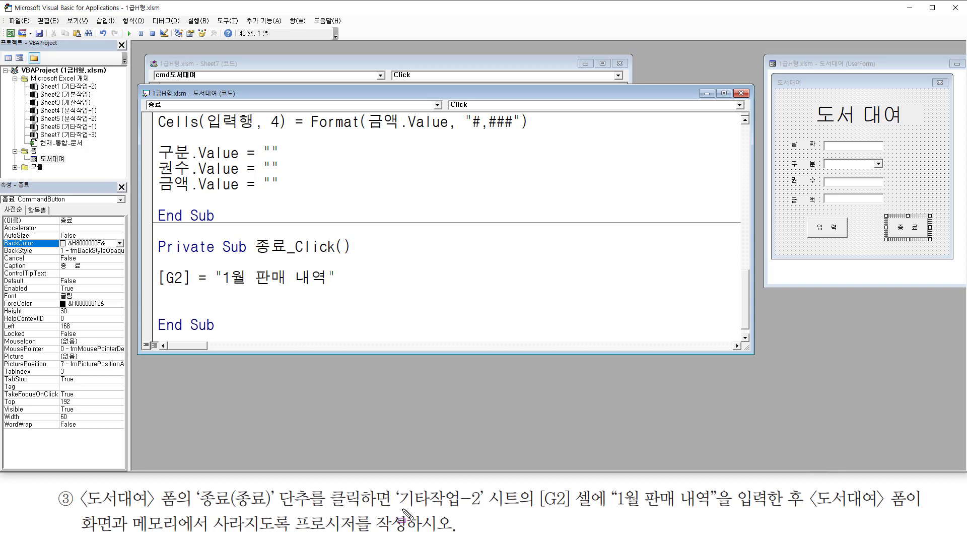
# - Insert the sheet prefix 기타작업! before G2 inside the brackets of the cell reference
pyautogui.moveTo(398, 509)
pyautogui.mouseDown()
pyautogui.moveTo(485, 509)
pyautogui.moveTo(553, 482)
pyautogui.moveTo(571, 515)
pyautogui.mouseUp()
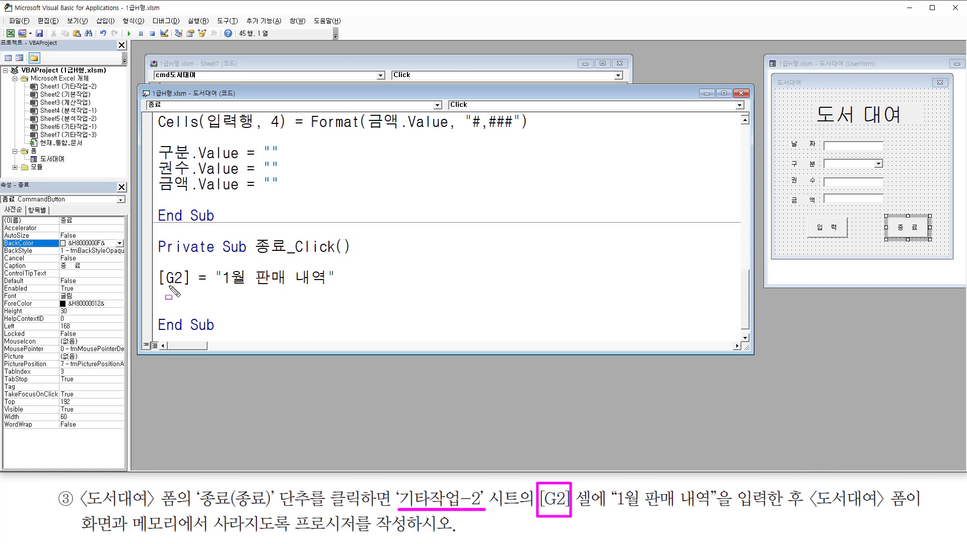
pyautogui.moveTo(170, 286); pyautogui.dragTo(185, 286)
pyautogui.press('Escape')
pyautogui.click(168, 278)
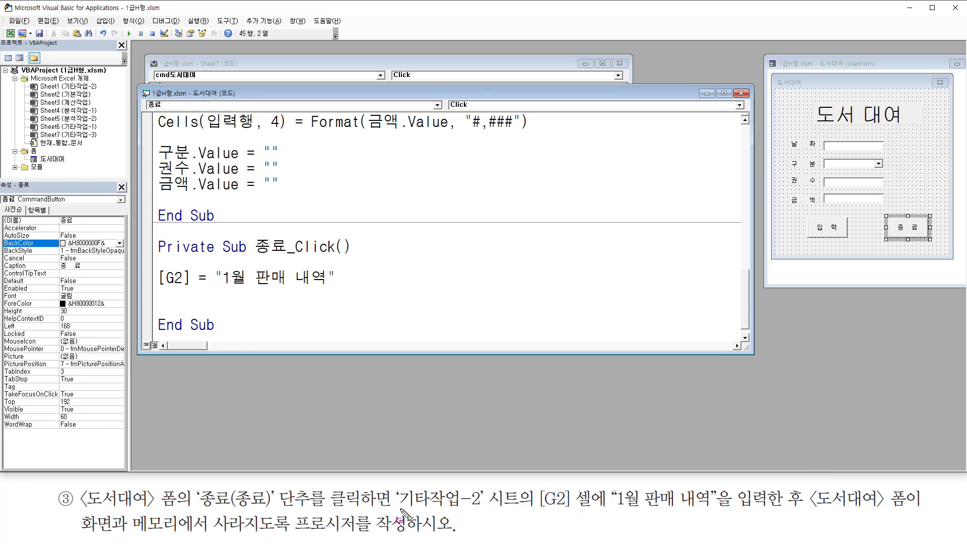
pyautogui.moveTo(399, 508)
pyautogui.mouseDown()
pyautogui.moveTo(455, 510)
pyautogui.moveTo(460, 487)
pyautogui.mouseUp()
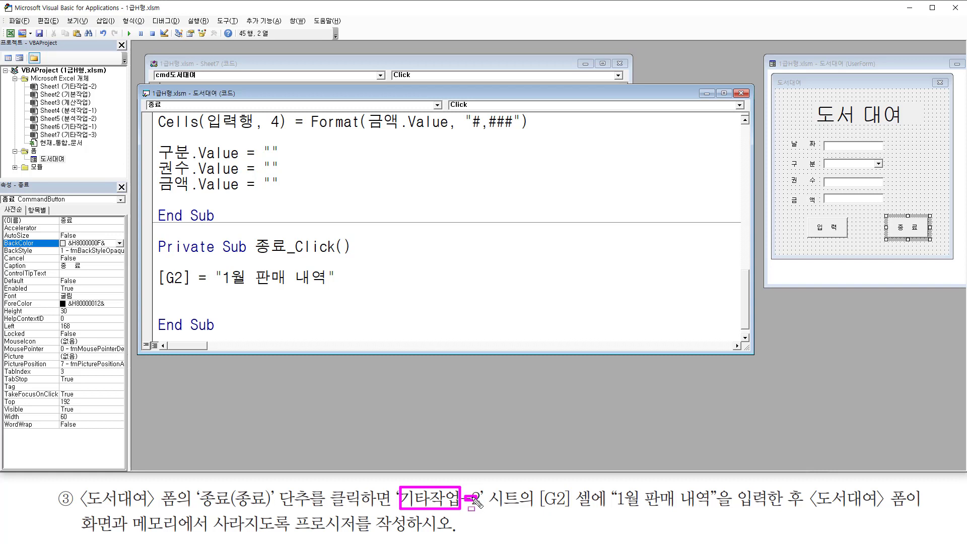
pyautogui.click(169, 286)
pyautogui.press('Right')
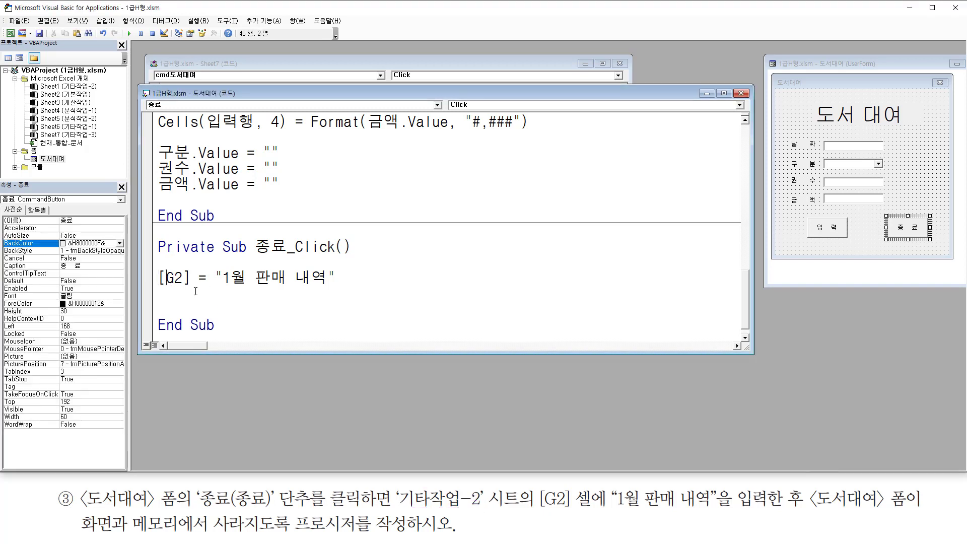
pyautogui.write('기타작업')
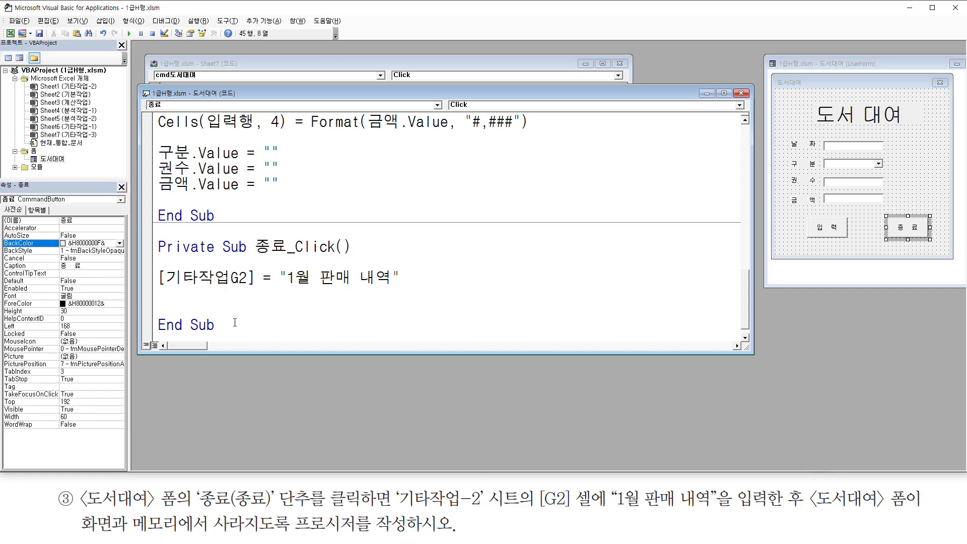
pyautogui.write('!')
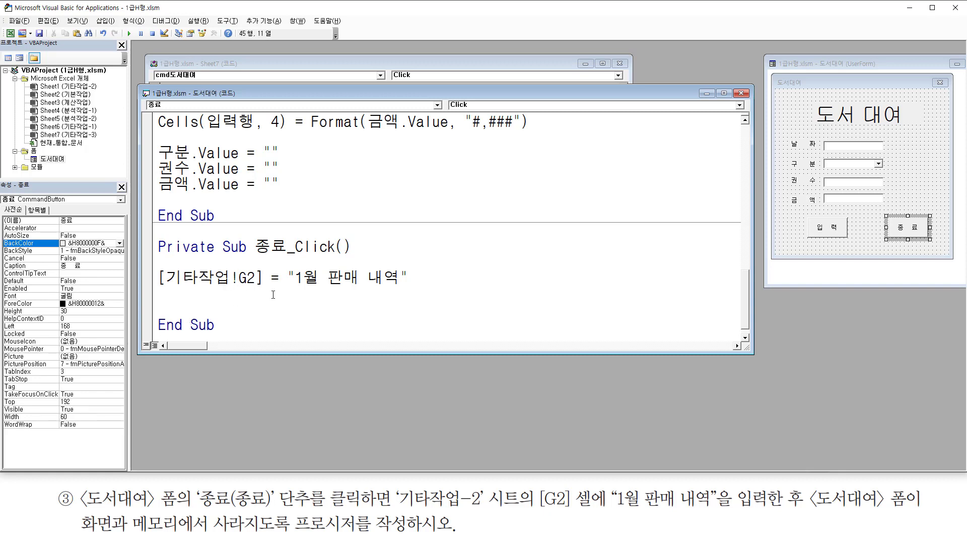
# - Extend the sheet name with -2 and enclose it in single quotes so the reference reads ['기타작업-2'!G2]
pyautogui.click(218, 298)
pyautogui.moveTo(168, 286); pyautogui.dragTo(228, 286)
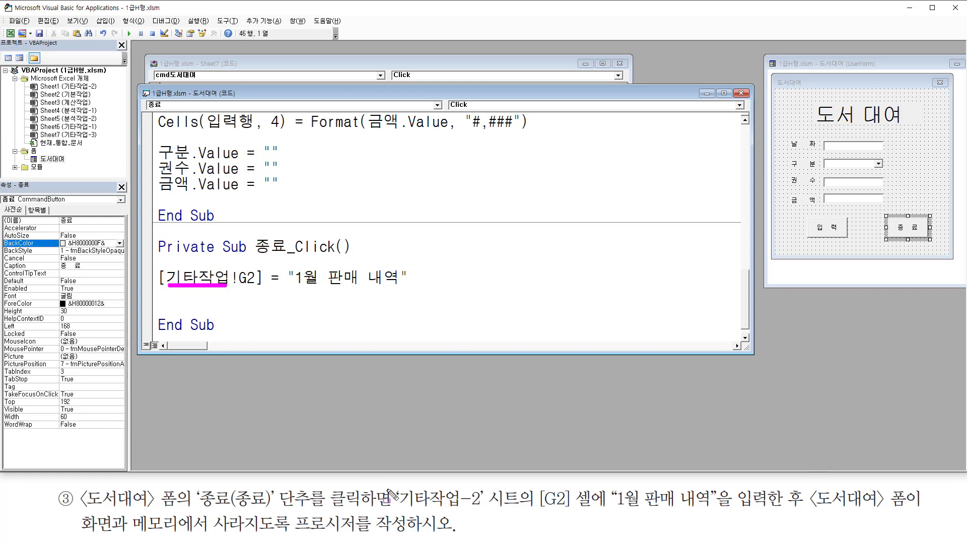
pyautogui.moveTo(402, 509); pyautogui.dragTo(482, 512)
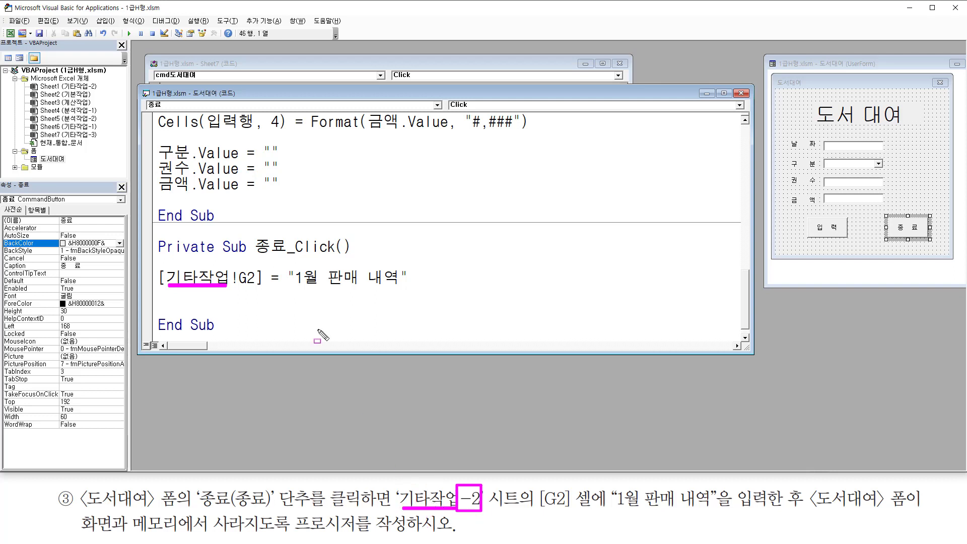
pyautogui.press('Escape')
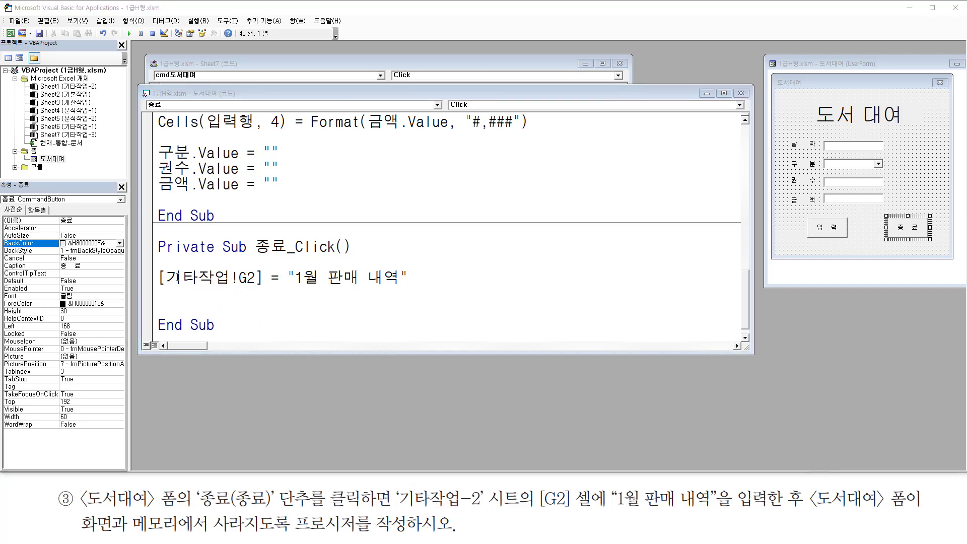
pyautogui.moveTo(164, 288); pyautogui.dragTo(231, 288)
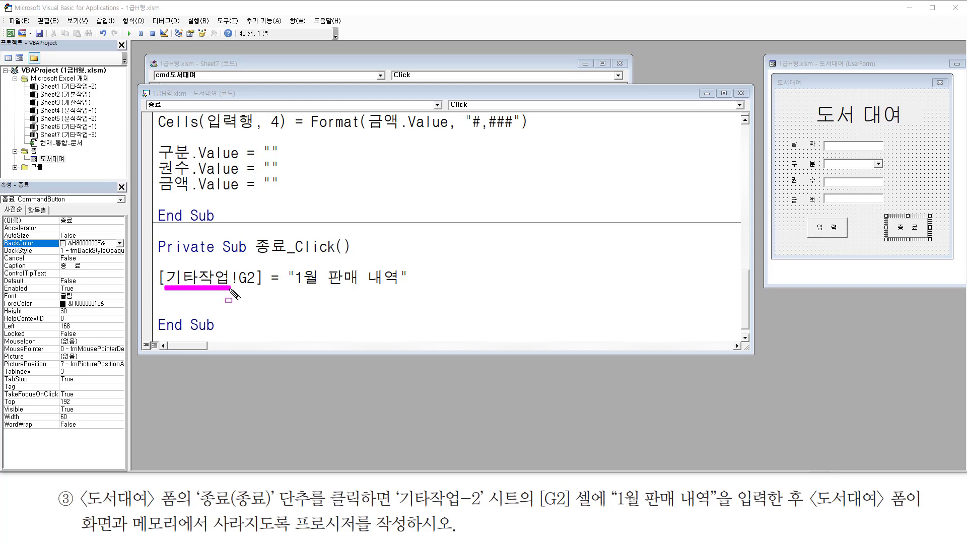
pyautogui.press('Escape')
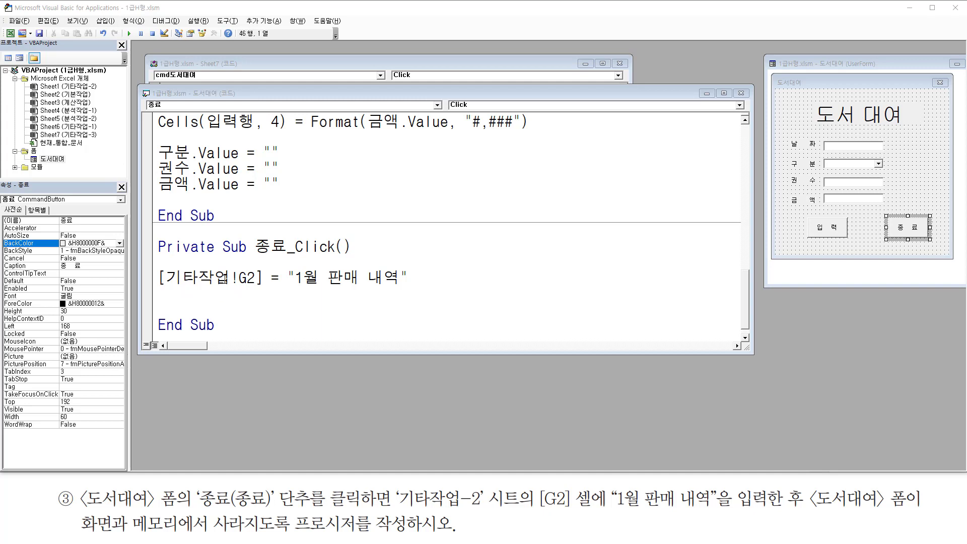
pyautogui.click(231, 277)
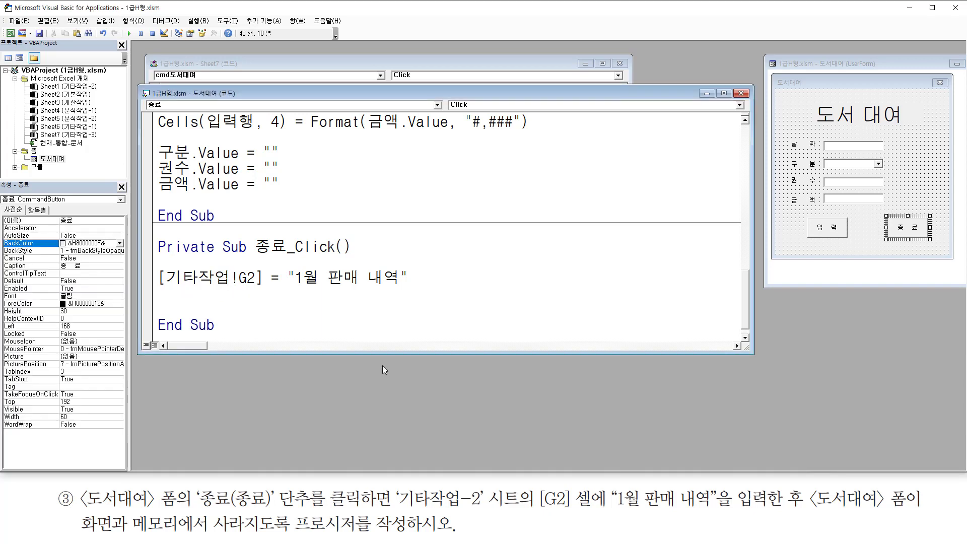
pyautogui.write('-2')
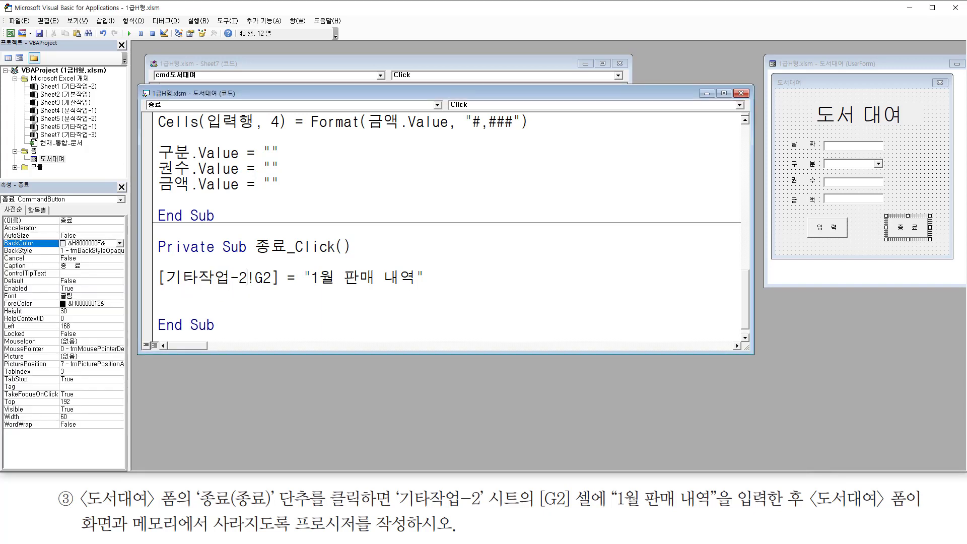
pyautogui.write("'")
pyautogui.press('Home')
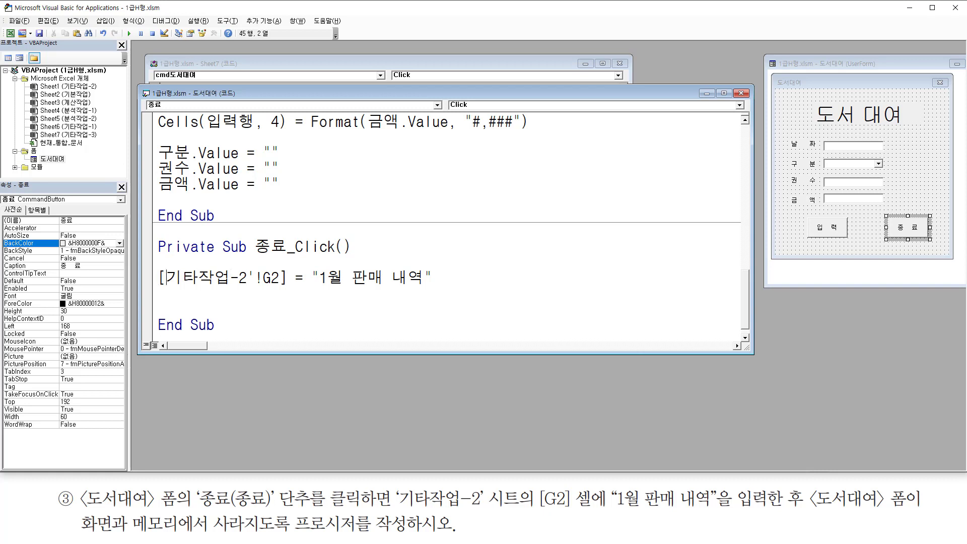
pyautogui.write("'")
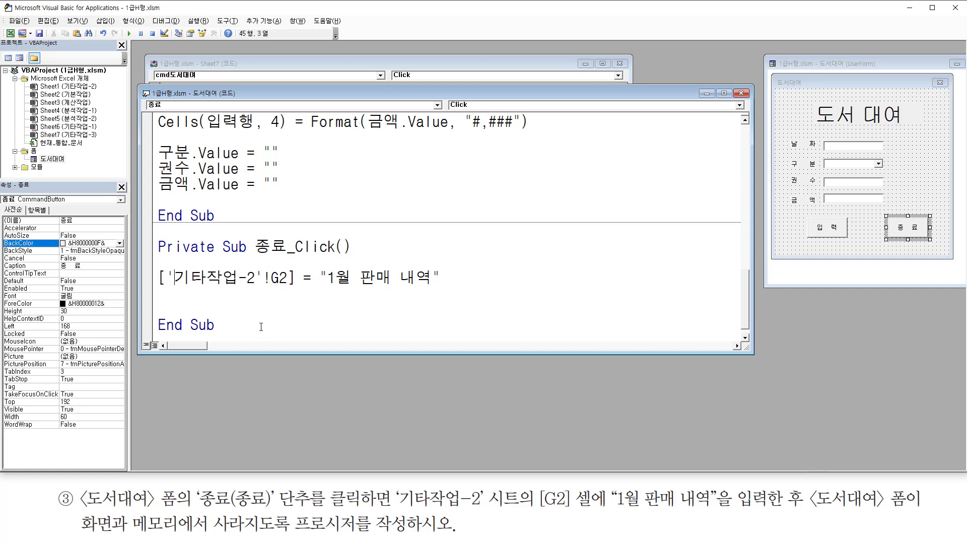
# - Add the statement unload me below the G2 assignment in 종료_Click
pyautogui.click(227, 298)
pyautogui.moveTo(169, 288); pyautogui.dragTo(432, 290)
pyautogui.moveTo(611, 510); pyautogui.dragTo(910, 510)
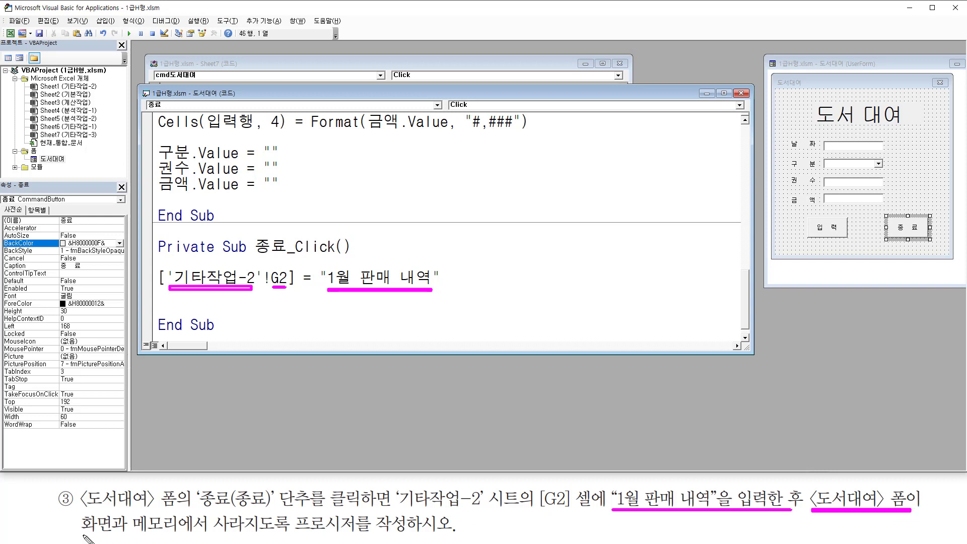
pyautogui.moveTo(77, 535); pyautogui.dragTo(411, 537)
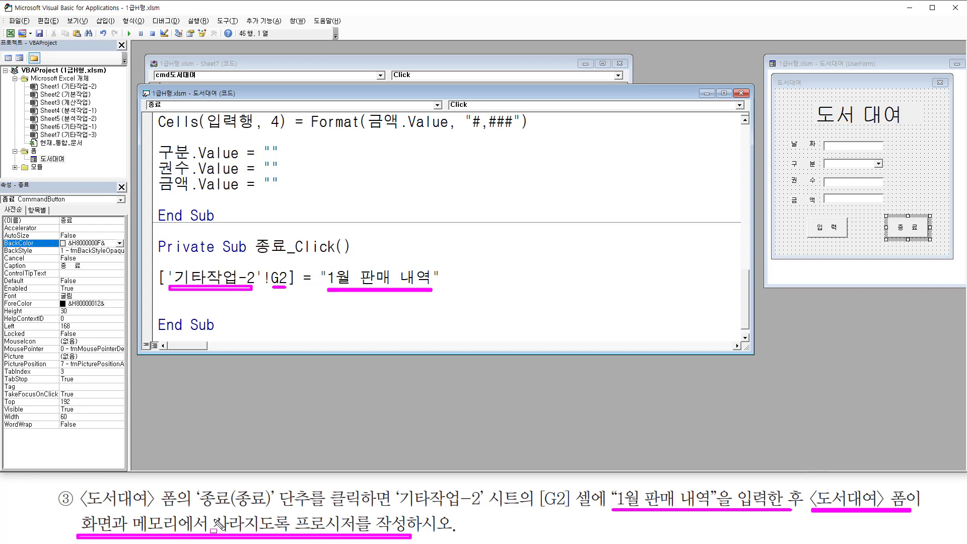
pyautogui.press('Escape')
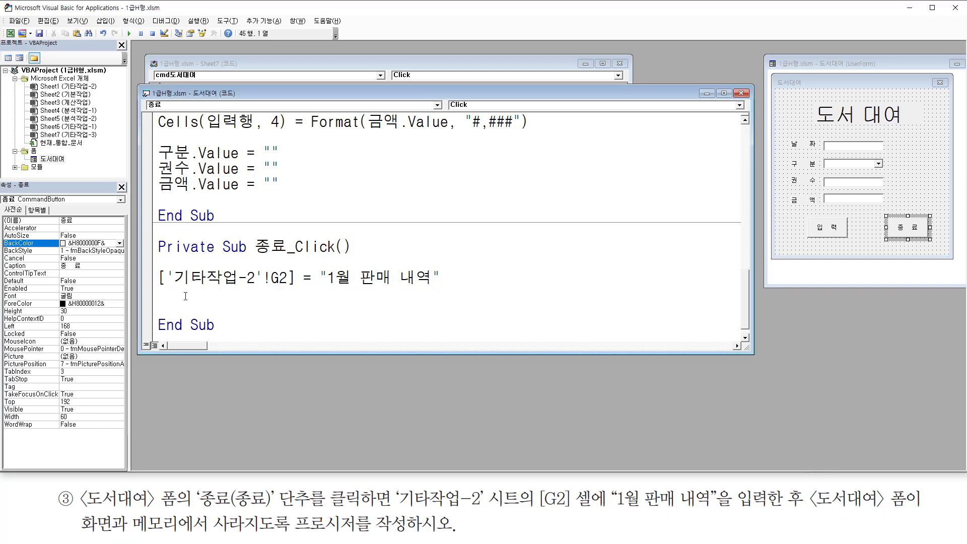
pyautogui.press('Down')
pyautogui.write('uy')
pyautogui.write('n')
pyautogui.press('BackSpace')
pyautogui.press('BackSpace')
pyautogui.write('bn')
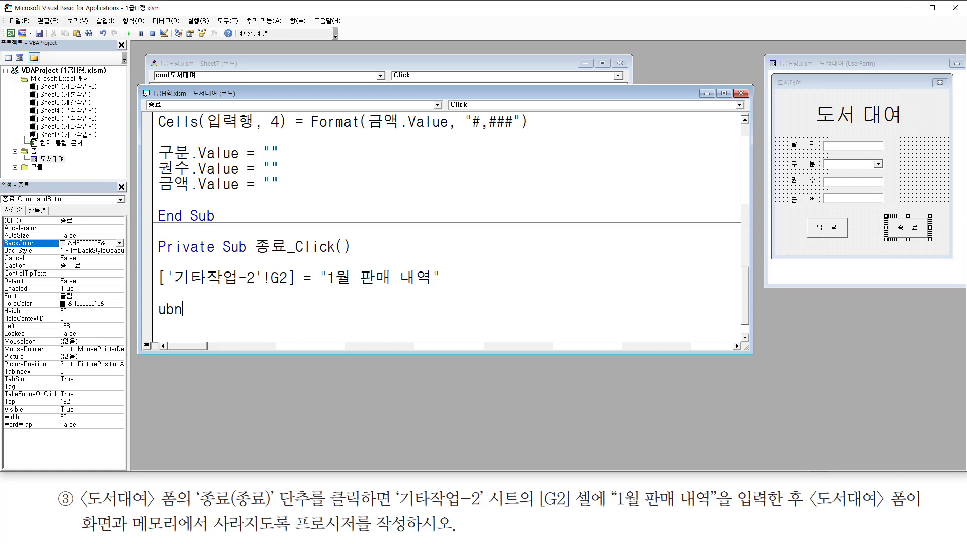
pyautogui.press('BackSpace')
pyautogui.press('BackSpace')
pyautogui.write('nload me')
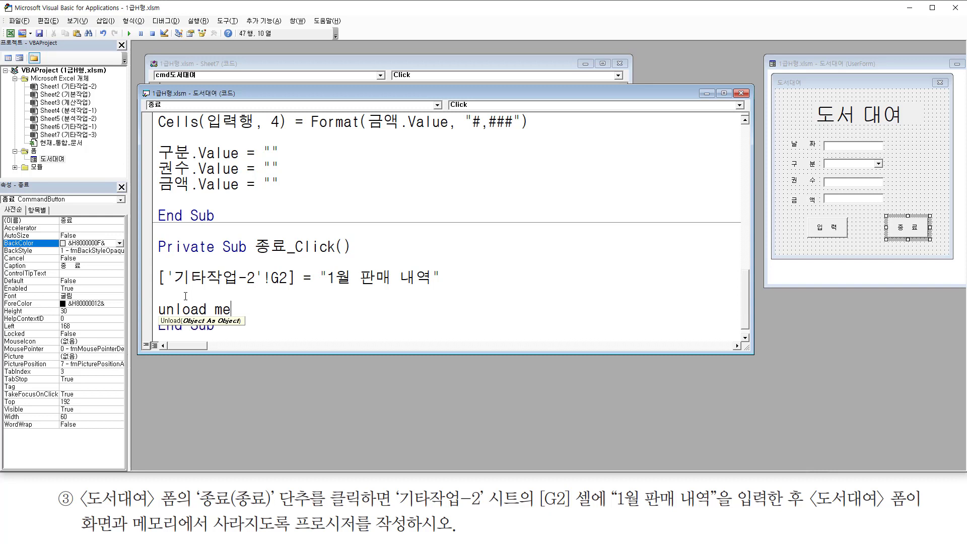
# - In 종료_Click, remove the blank line above Unload Me and insert one between Unload Me and End Sub
pyautogui.click(193, 297)
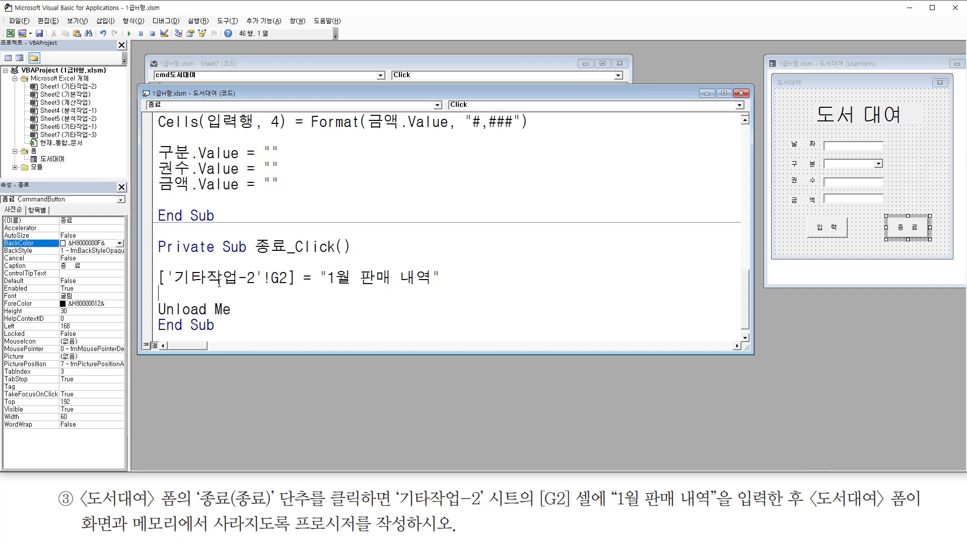
pyautogui.press('Delete')
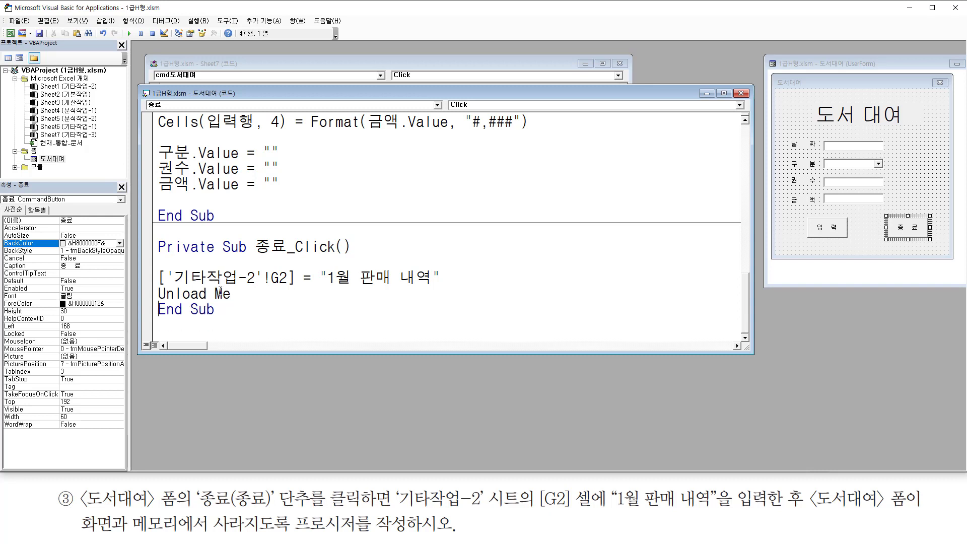
pyautogui.press('Return')
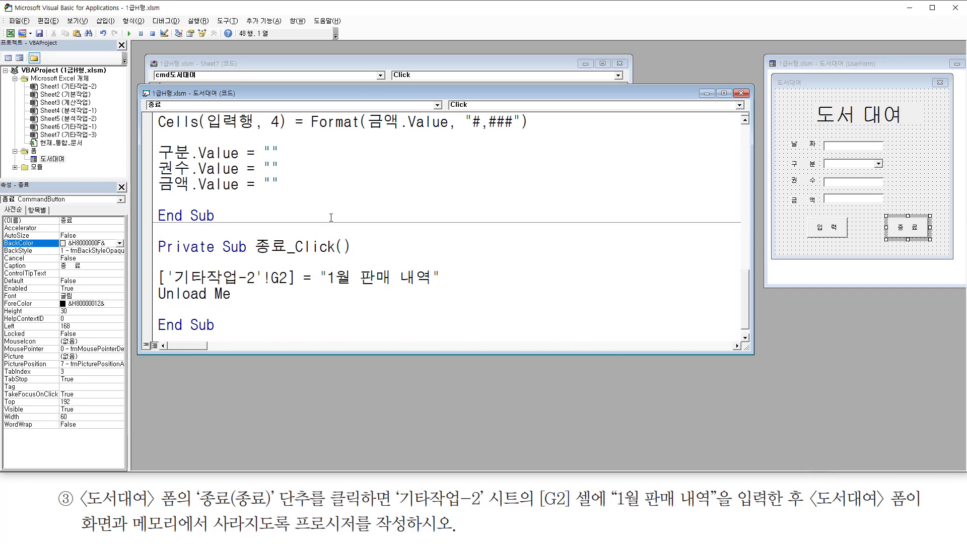
pyautogui.click(265, 195)
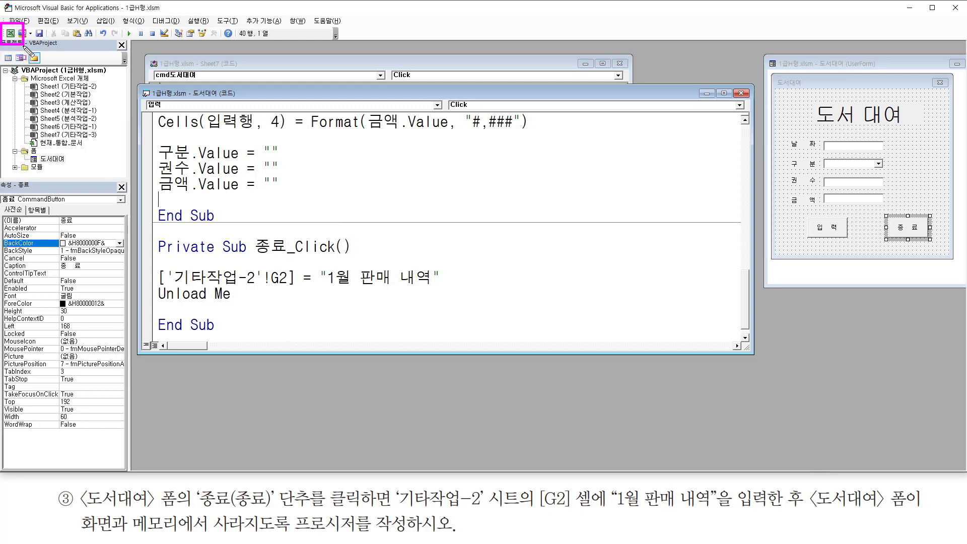
# - Switch to the Excel workbook and examine cell G2 on sheet 기타작업-2 before testing the 종료 procedure
pyautogui.click(12, 33)
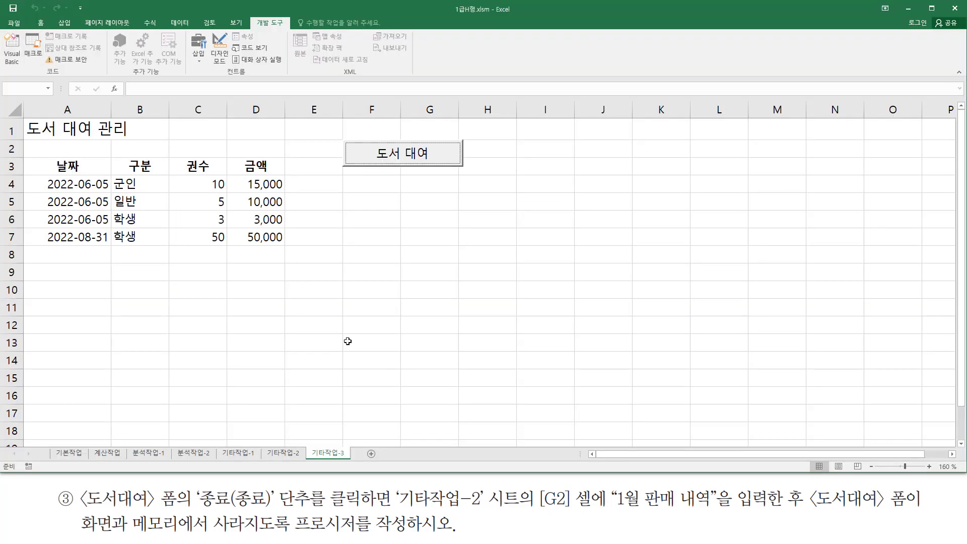
pyautogui.click(295, 453)
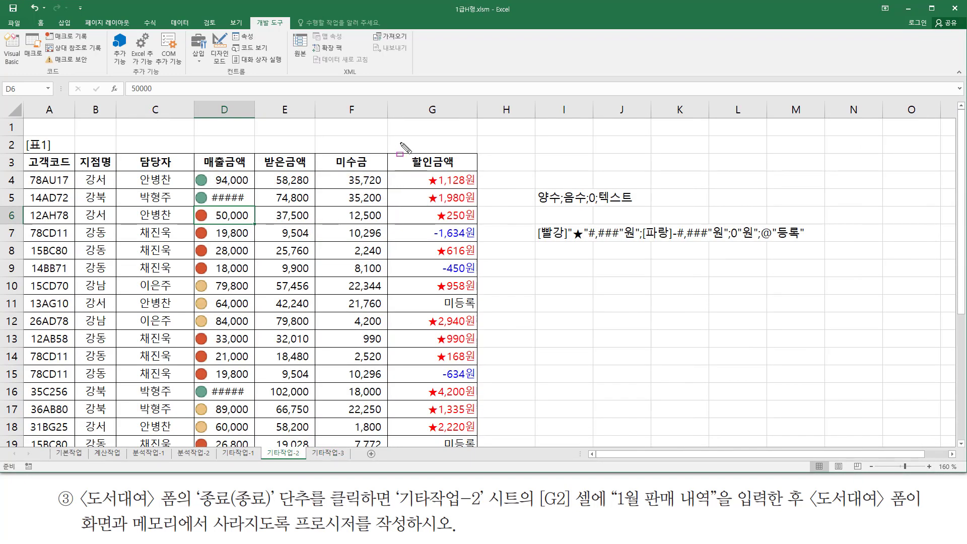
pyautogui.moveTo(392, 138); pyautogui.dragTo(477, 151)
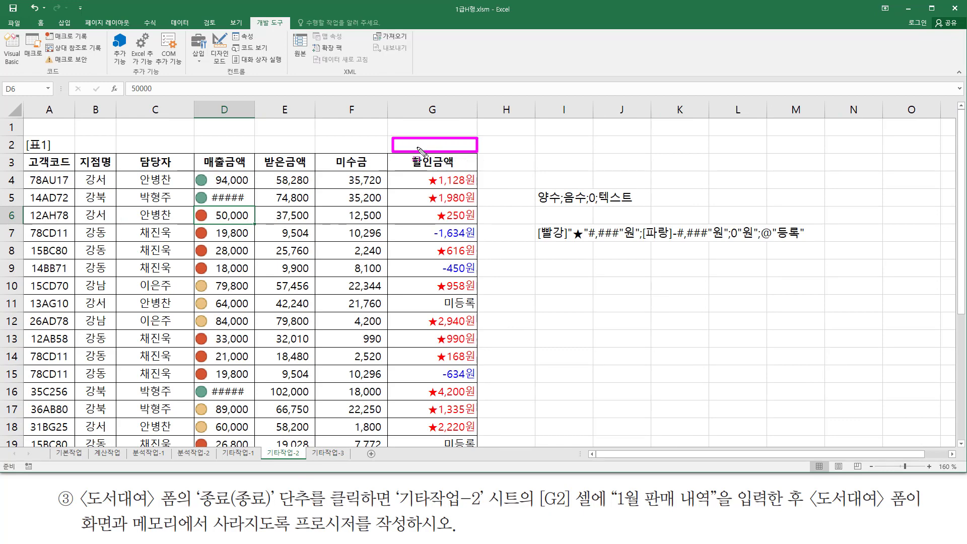
# - On sheet 기타작업-3, open the 도서대여 form and run its 종료 command
pyautogui.click(326, 454)
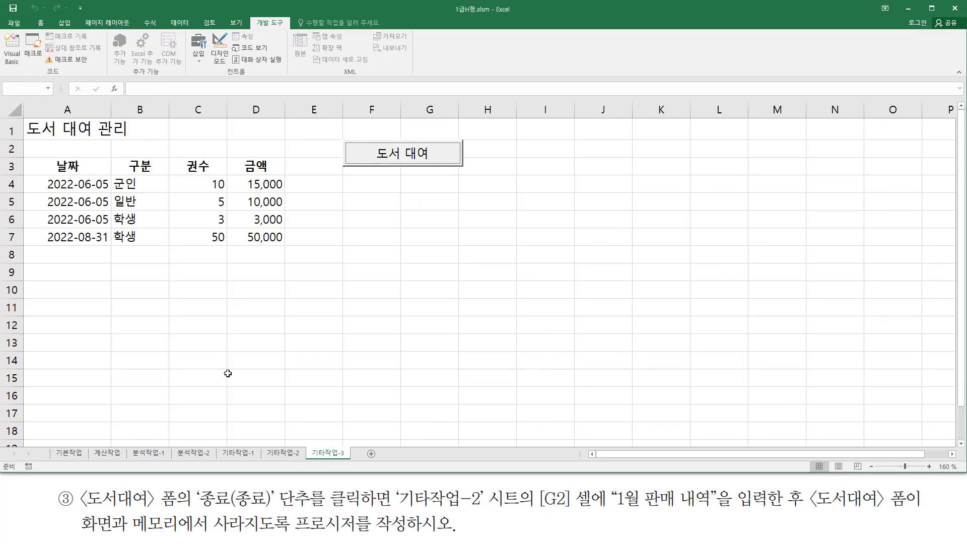
pyautogui.click(395, 158)
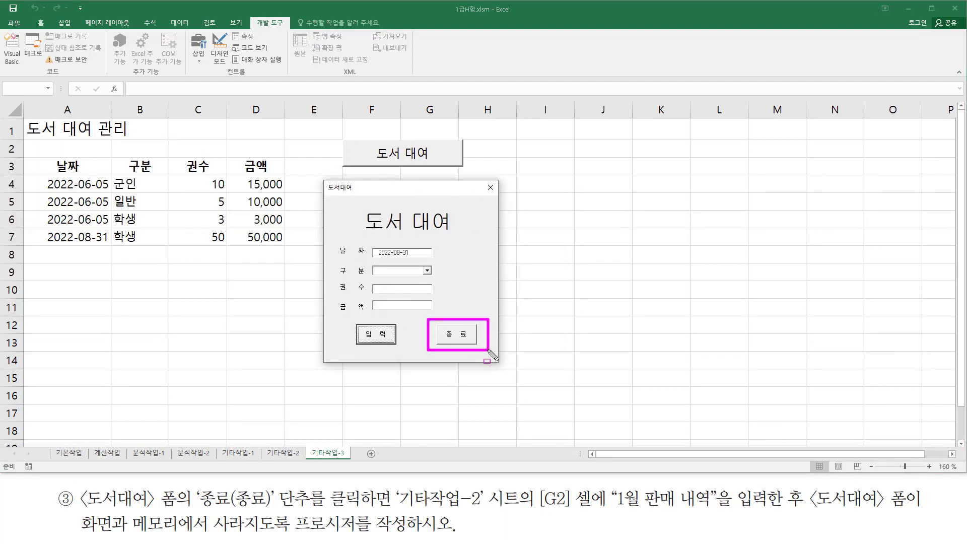
pyautogui.click(462, 338)
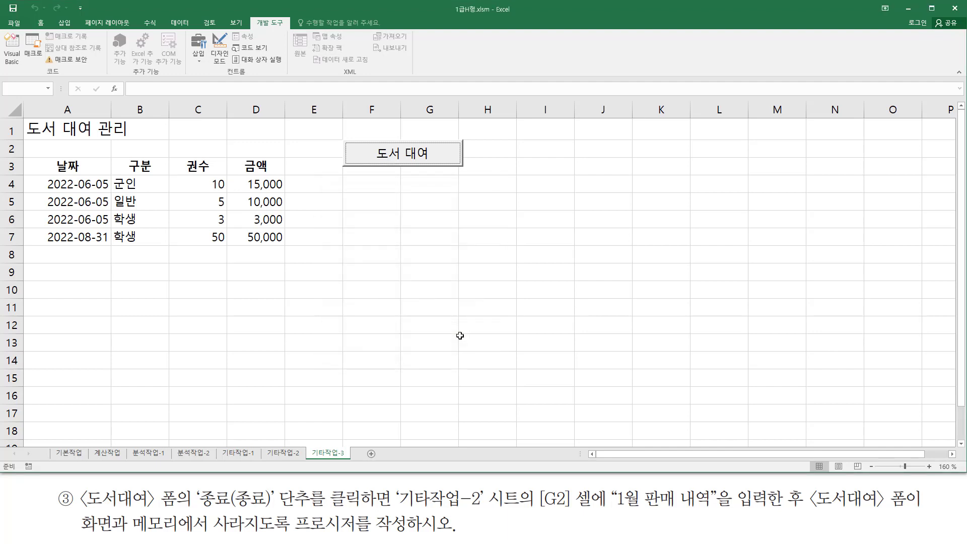
# - Check the text written to G2 on sheet 기타작업-2, and return to cell D12 on sheet 기타작업-3
pyautogui.click(294, 454)
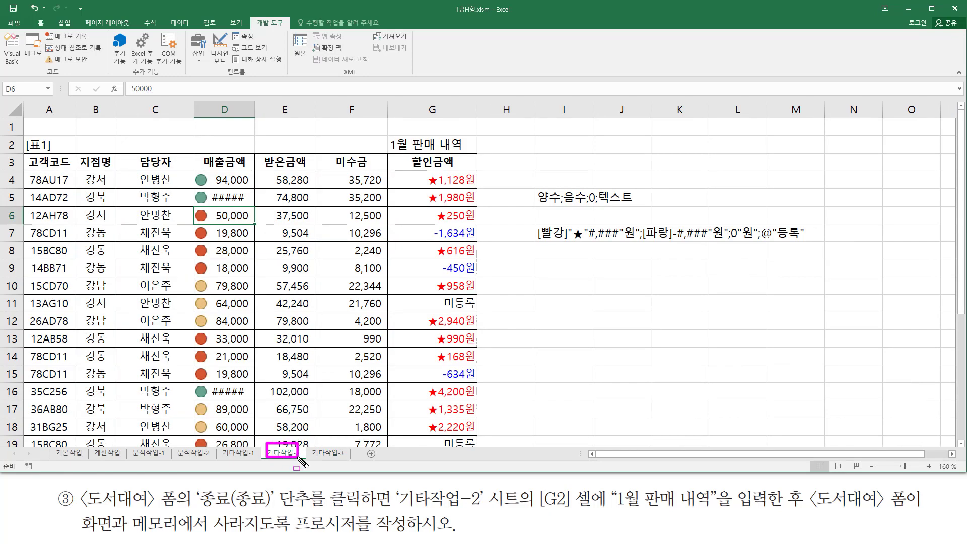
pyautogui.moveTo(387, 135); pyautogui.dragTo(478, 155)
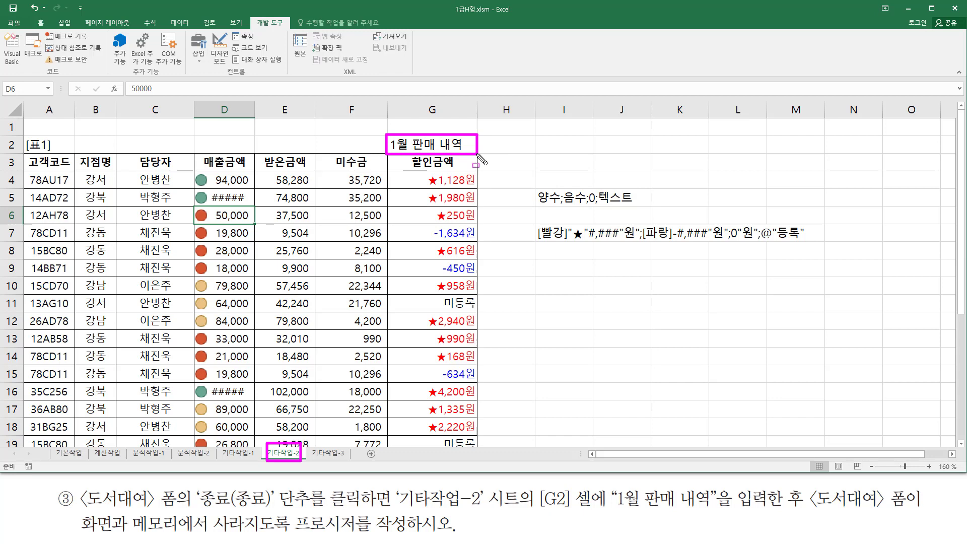
pyautogui.press('Escape')
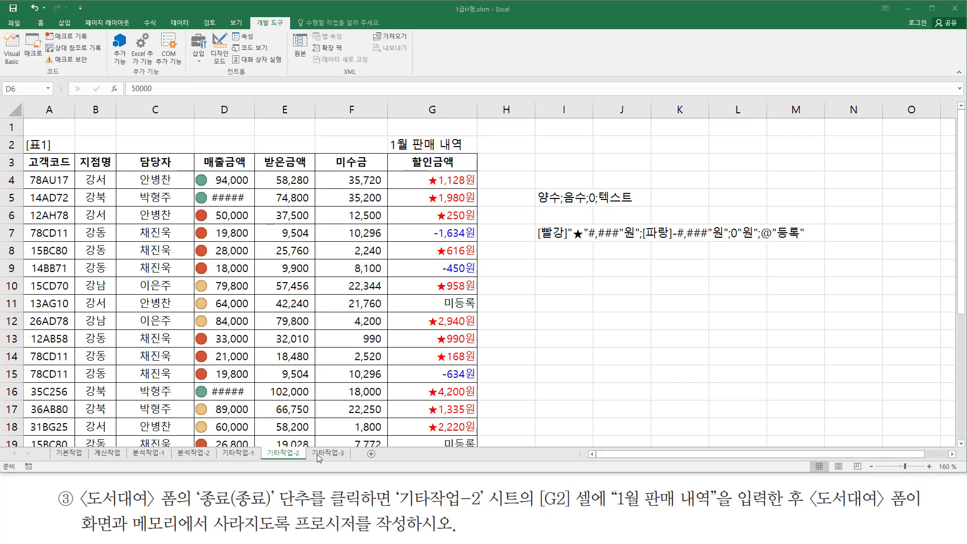
pyautogui.click(318, 457)
pyautogui.click(248, 330)
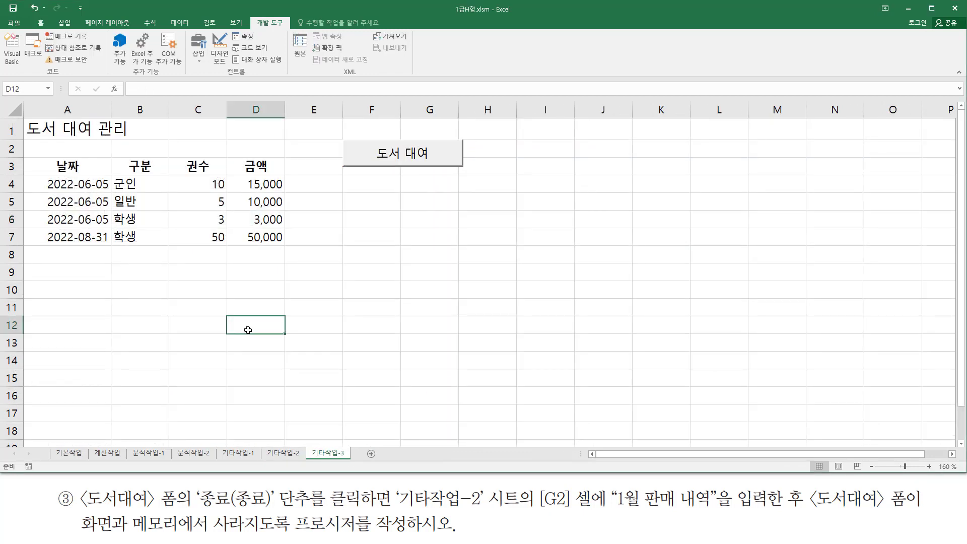